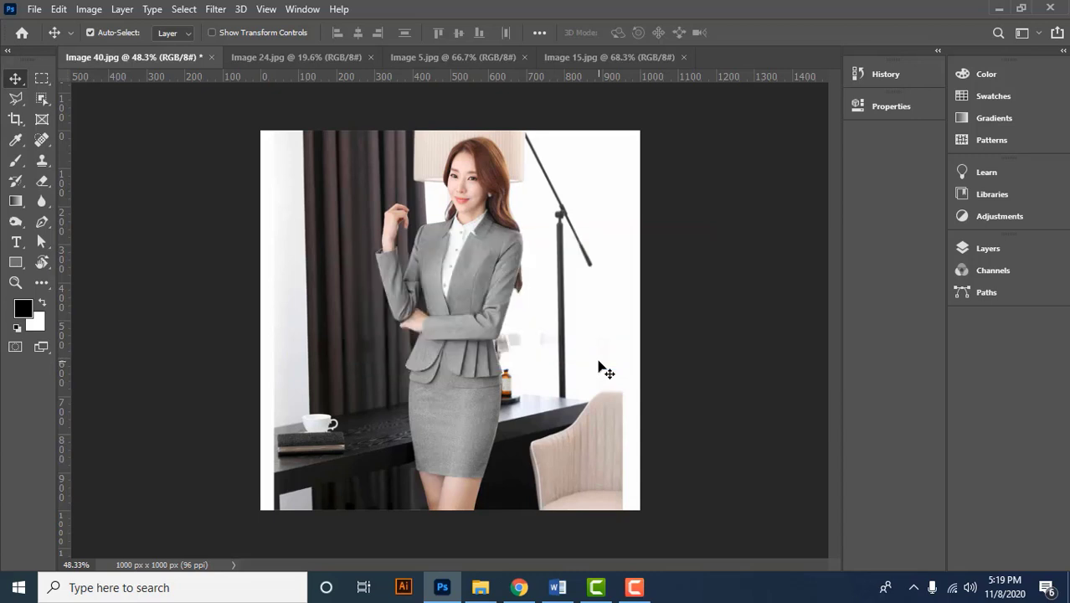
Select the woman in Image 40.jpg automatically with the Object Selection tool's Select Subject command
click(184, 9)
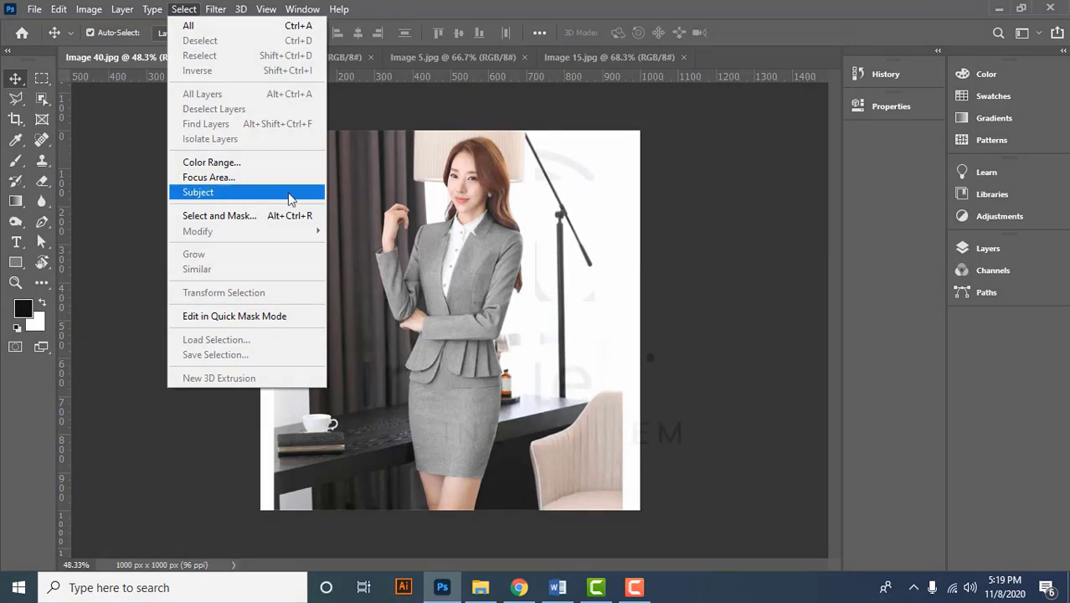
click(402, 4)
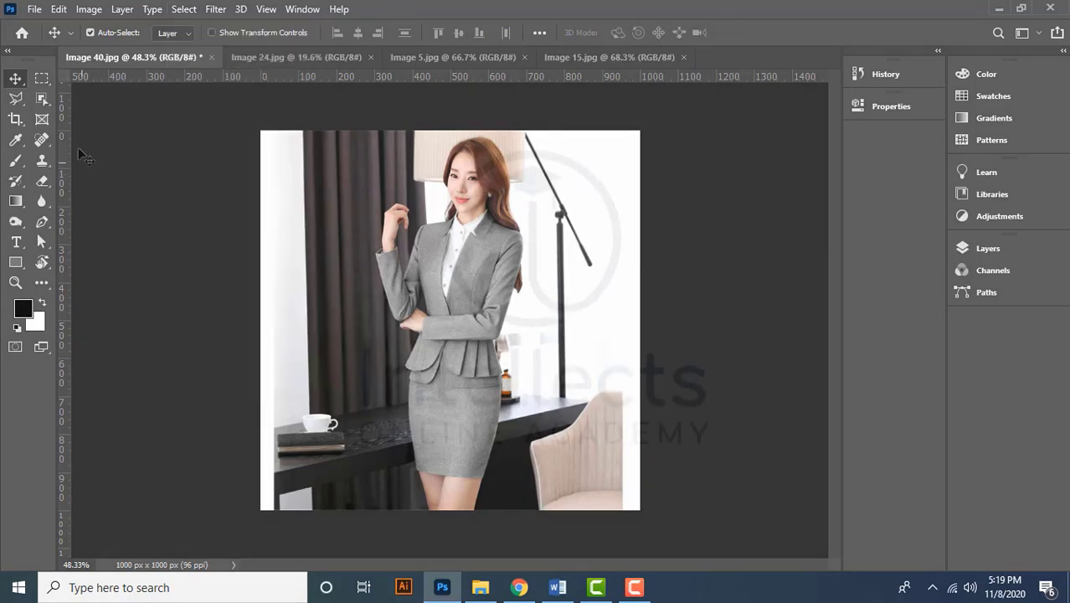
click(43, 100)
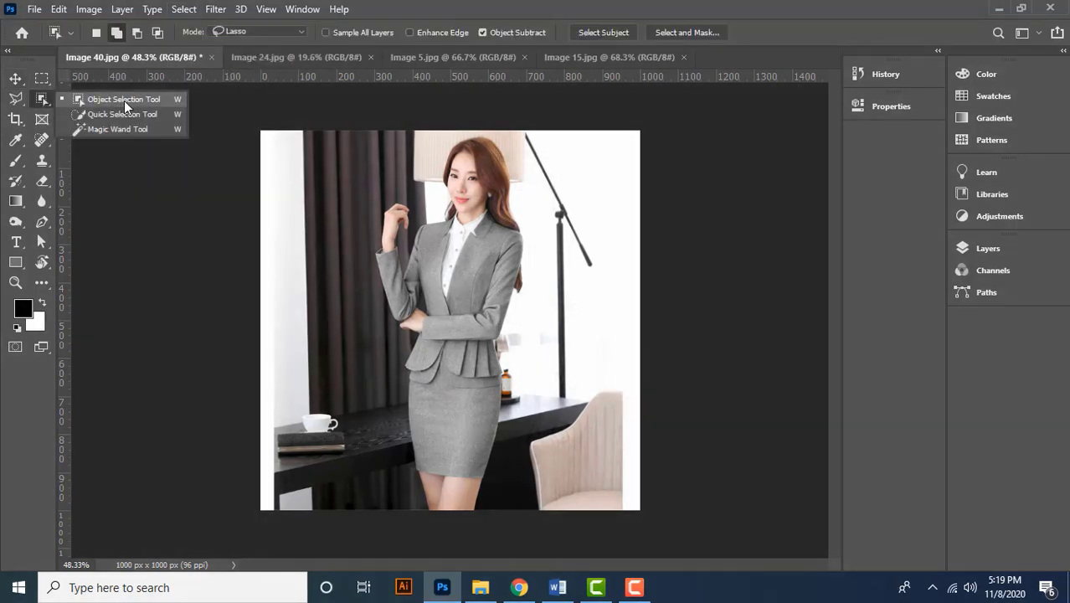
click(124, 101)
click(47, 100)
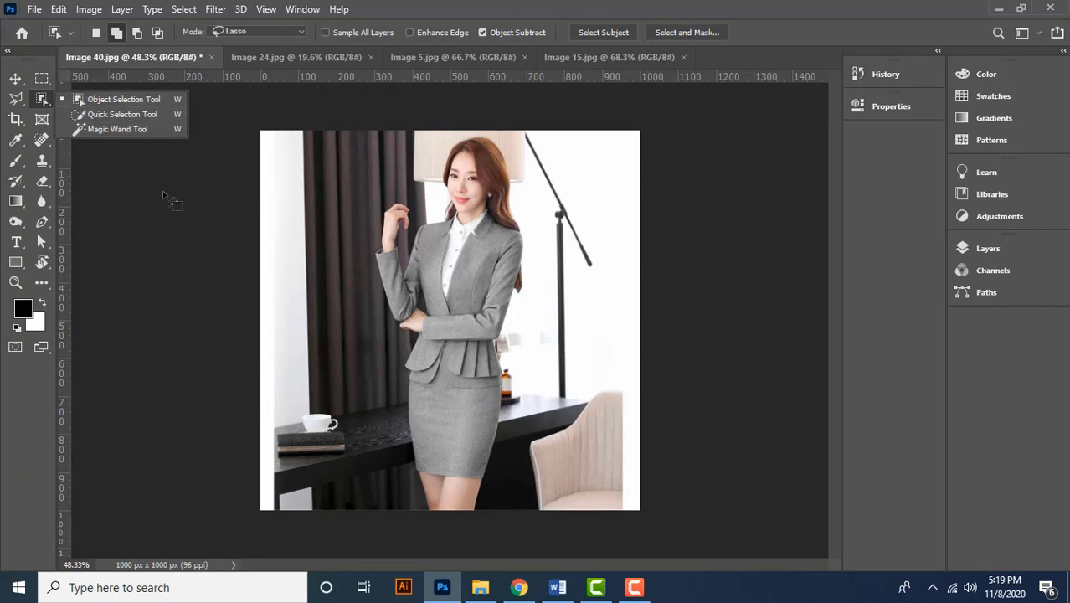
click(581, 47)
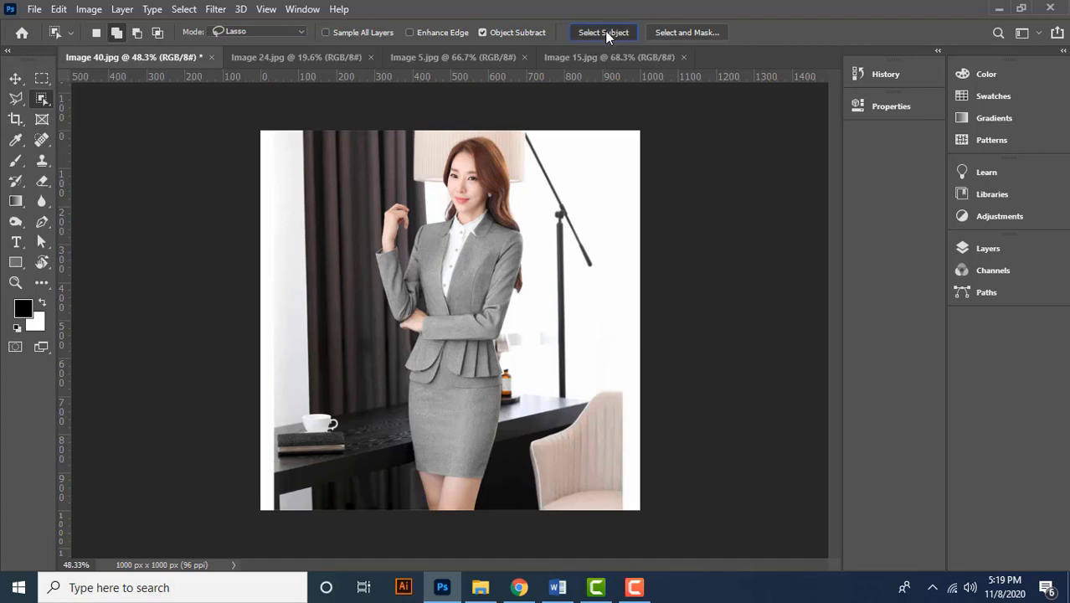
click(604, 32)
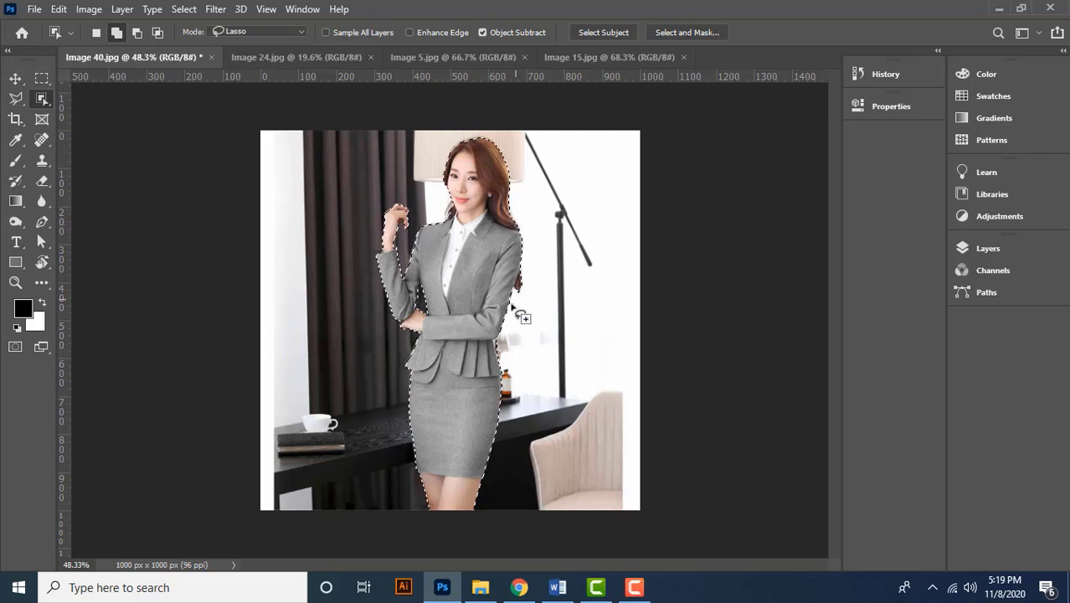
Examine the selection edge around the raised arm, the gap at the elbow and the hair beside the neck
scroll(501, 293, up, 1)
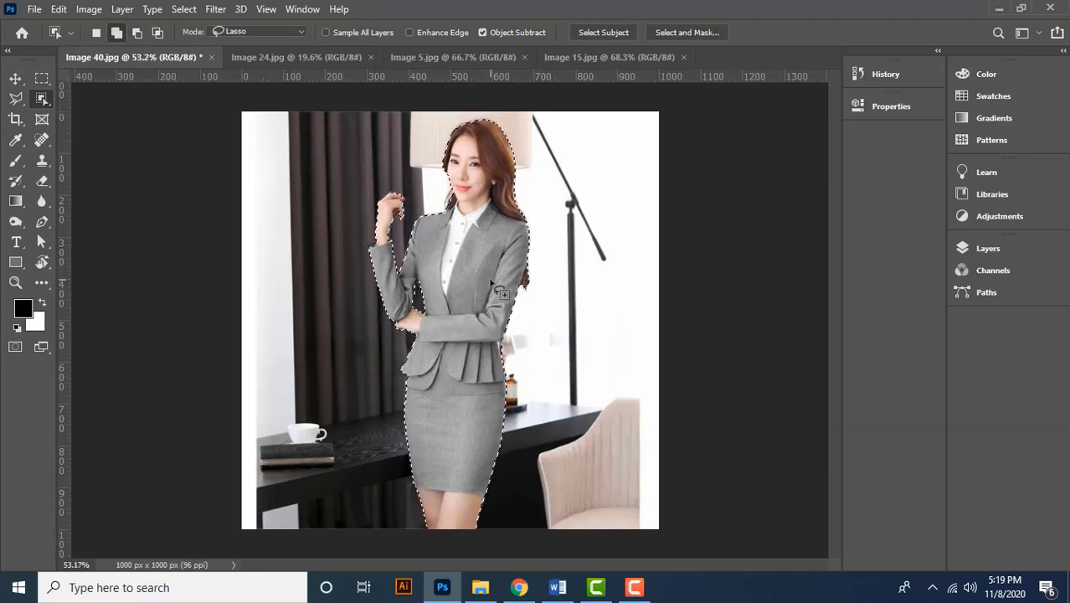
scroll(478, 235, up, 1)
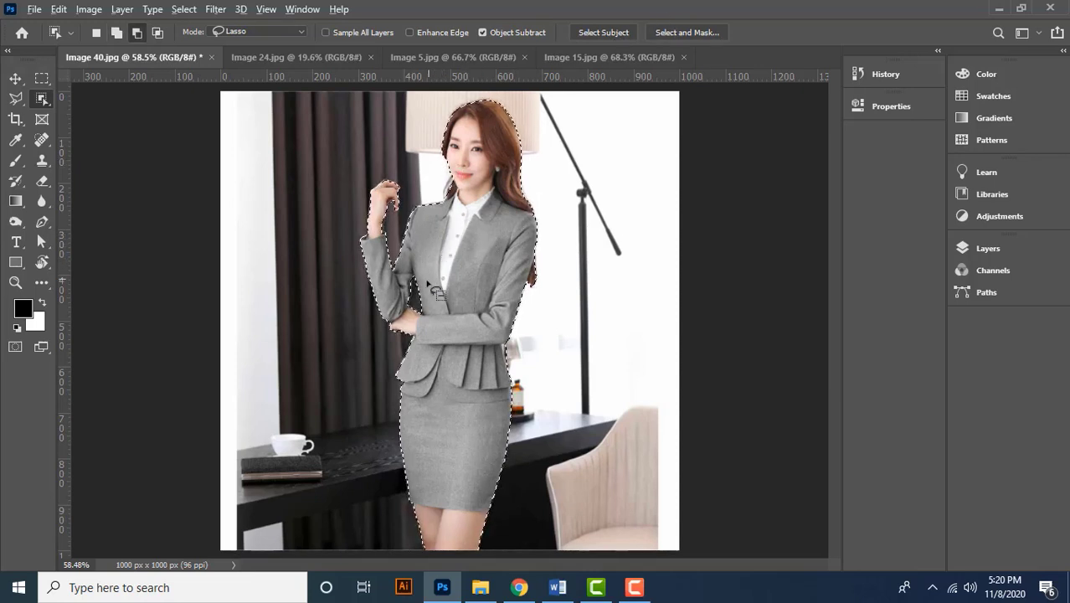
scroll(443, 369, up, 6)
scroll(444, 368, up, 1)
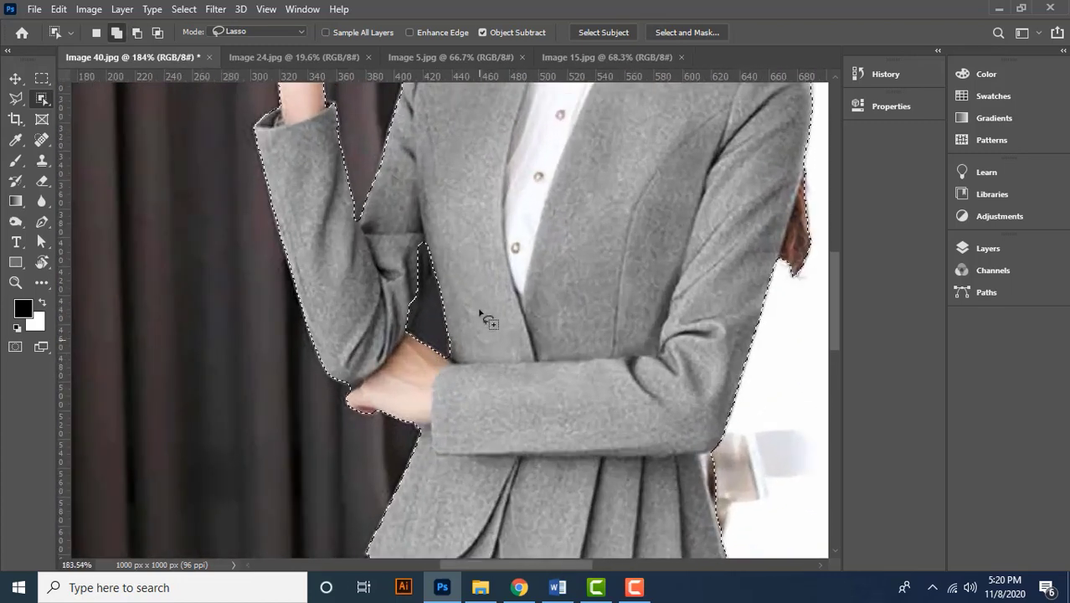
drag(358, 266, 375, 333)
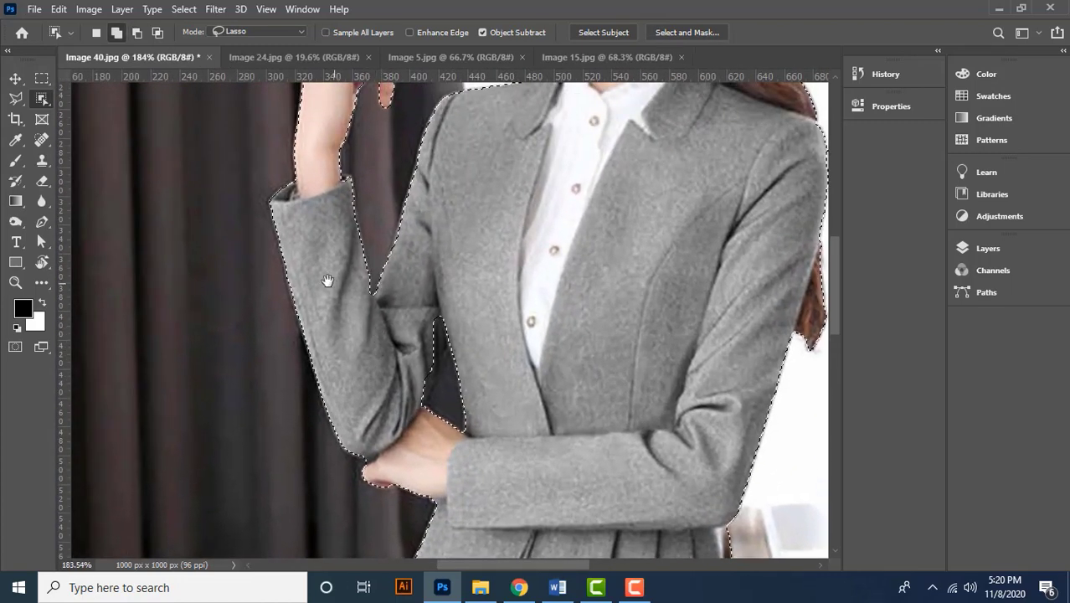
drag(328, 282, 294, 260)
drag(416, 229, 433, 383)
scroll(304, 244, up, 3)
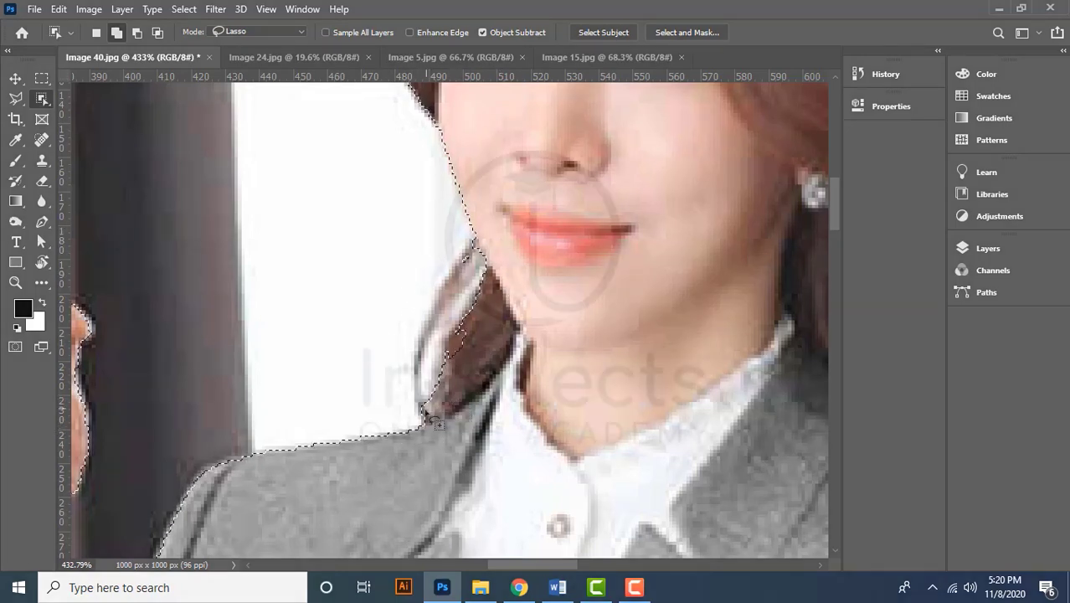
scroll(389, 347, down, 1)
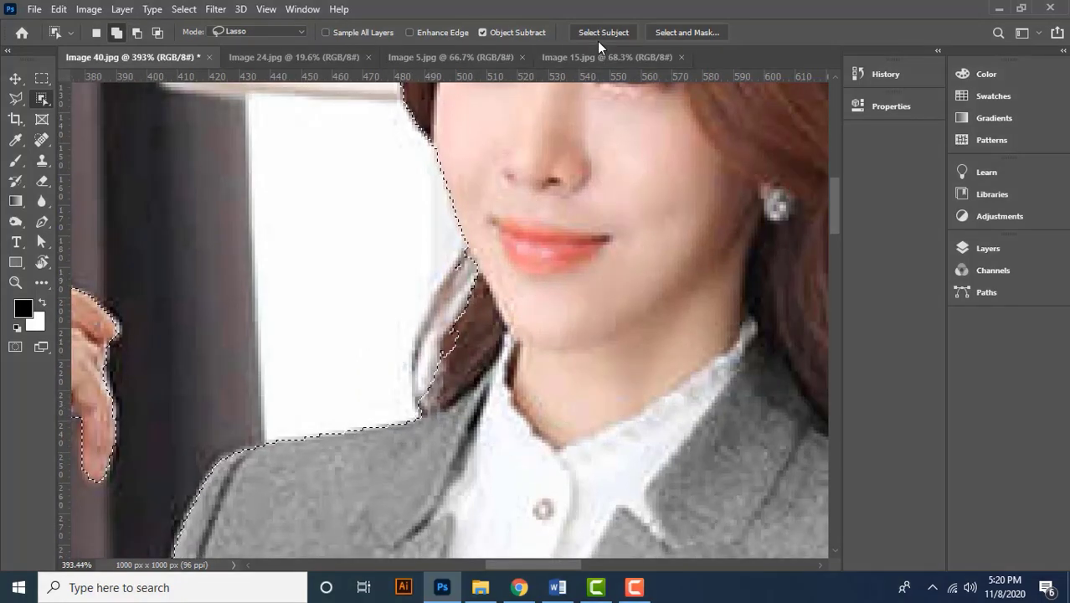
scroll(415, 406, up, 2)
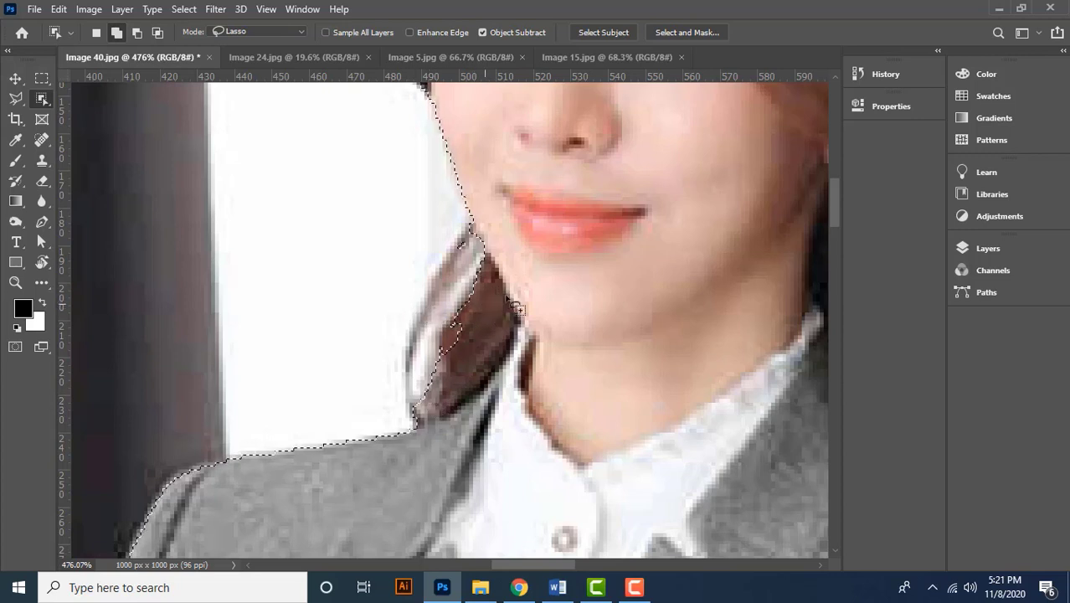
Inspect the selection outline over the top of the hair and down the long hair, shoulder and sleeve to the jacket hem
mouse_move(540, 219)
mouse_down()
mouse_move(498, 335)
mouse_move(471, 353)
mouse_move(461, 418)
mouse_up()
drag(401, 185, 297, 424)
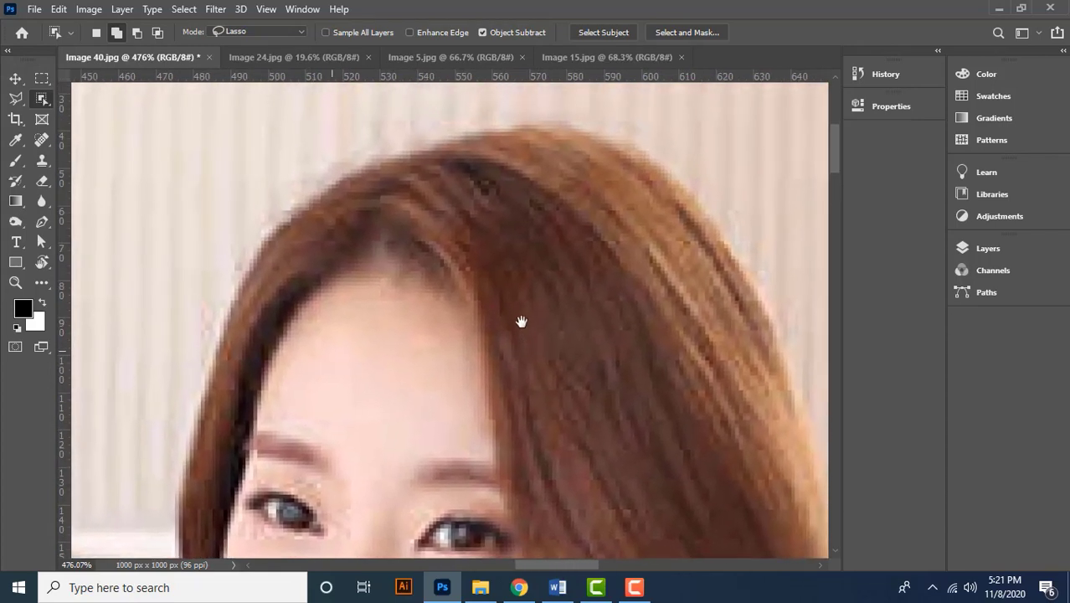
drag(521, 320, 423, 300)
drag(618, 477, 578, 327)
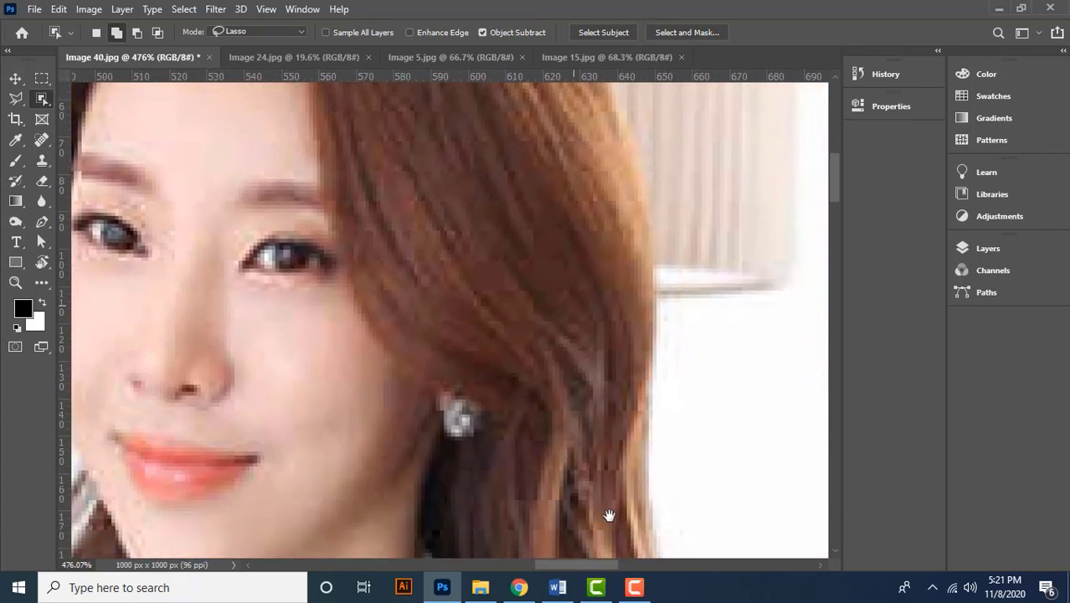
drag(591, 521, 588, 287)
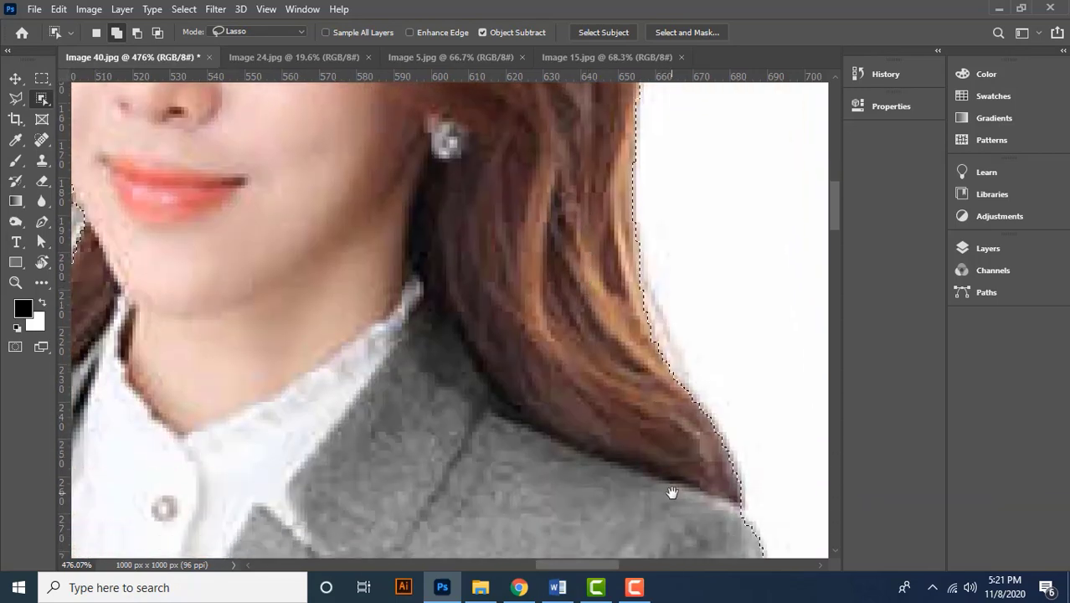
drag(673, 489, 585, 253)
drag(616, 474, 696, 121)
drag(636, 500, 687, 277)
drag(618, 540, 733, 191)
mouse_move(628, 449)
mouse_down()
mouse_move(642, 368)
mouse_move(579, 273)
mouse_up()
scroll(584, 303, down, 4)
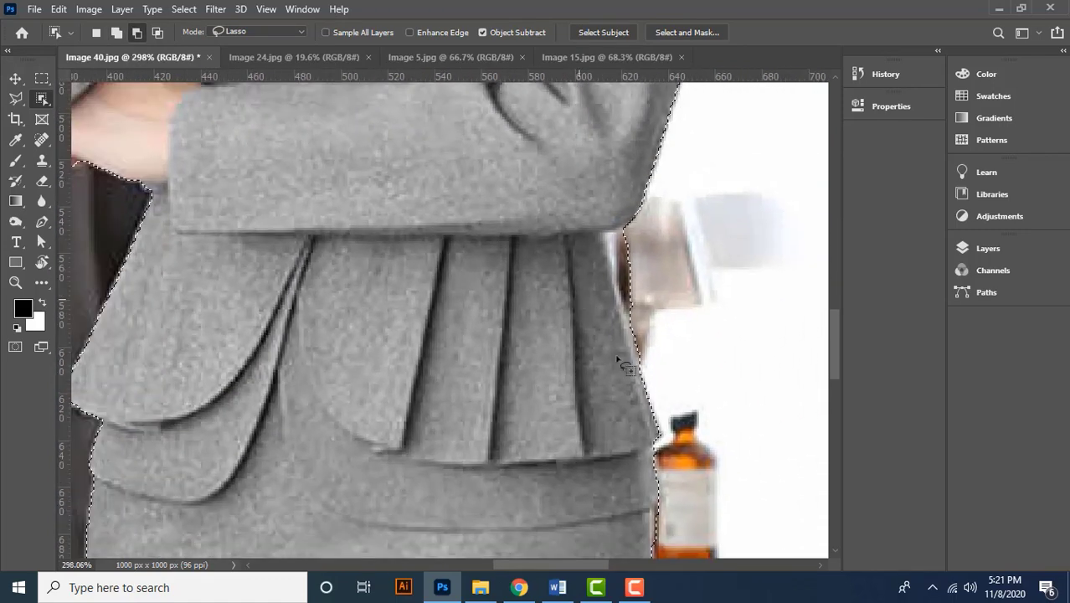
Check the selection outline around the skirt and legs, and back up along the folded arm to the raised hand
mouse_move(613, 379)
mouse_down()
mouse_move(593, 363)
mouse_move(549, 239)
mouse_up()
drag(577, 427, 575, 256)
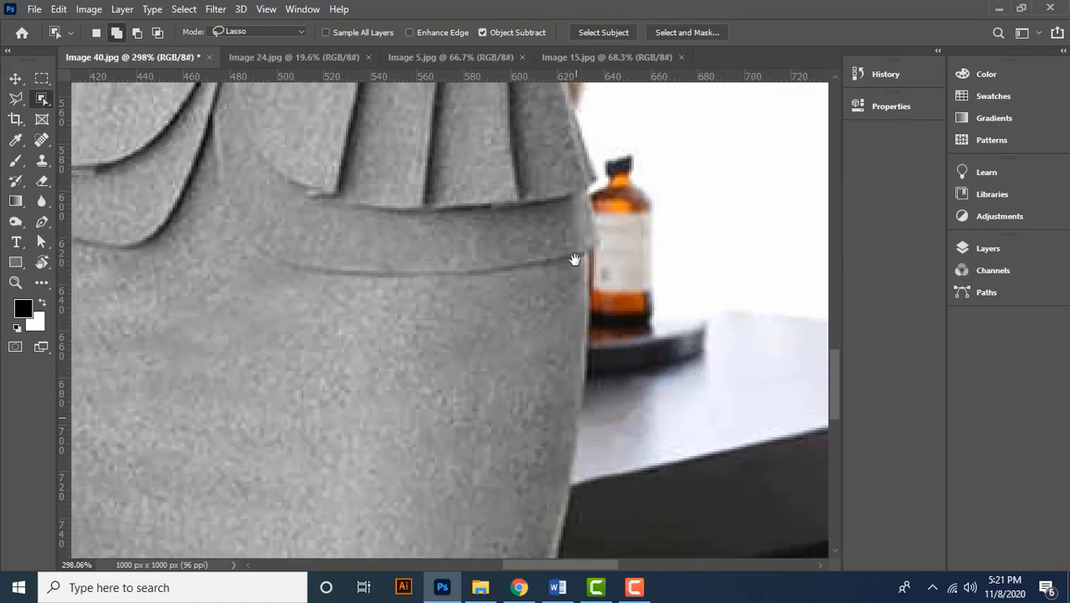
drag(552, 552, 650, 269)
drag(586, 544, 610, 379)
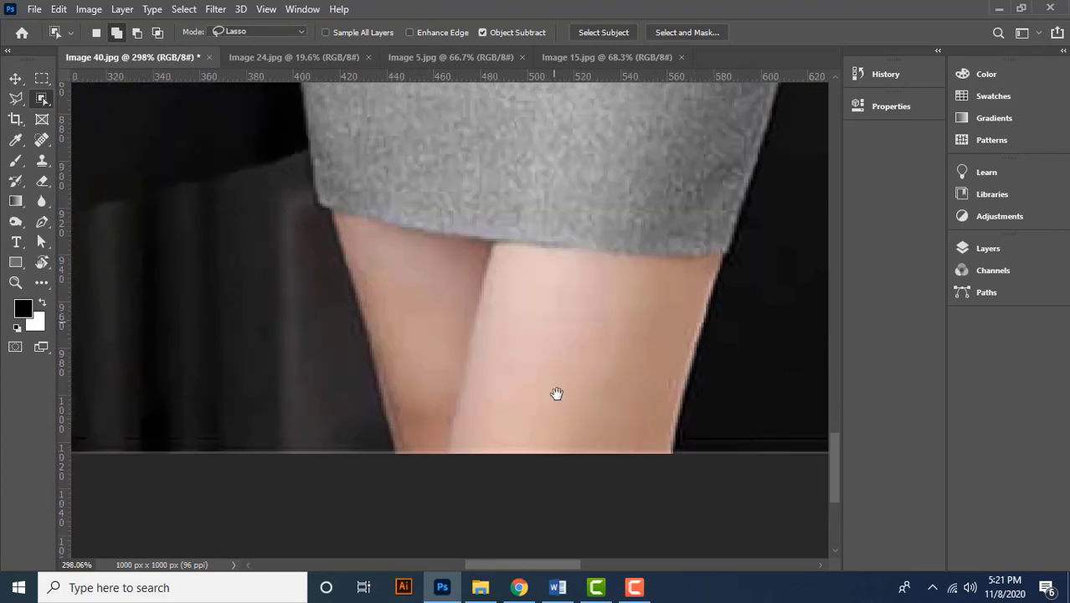
drag(435, 113, 463, 480)
drag(428, 205, 421, 442)
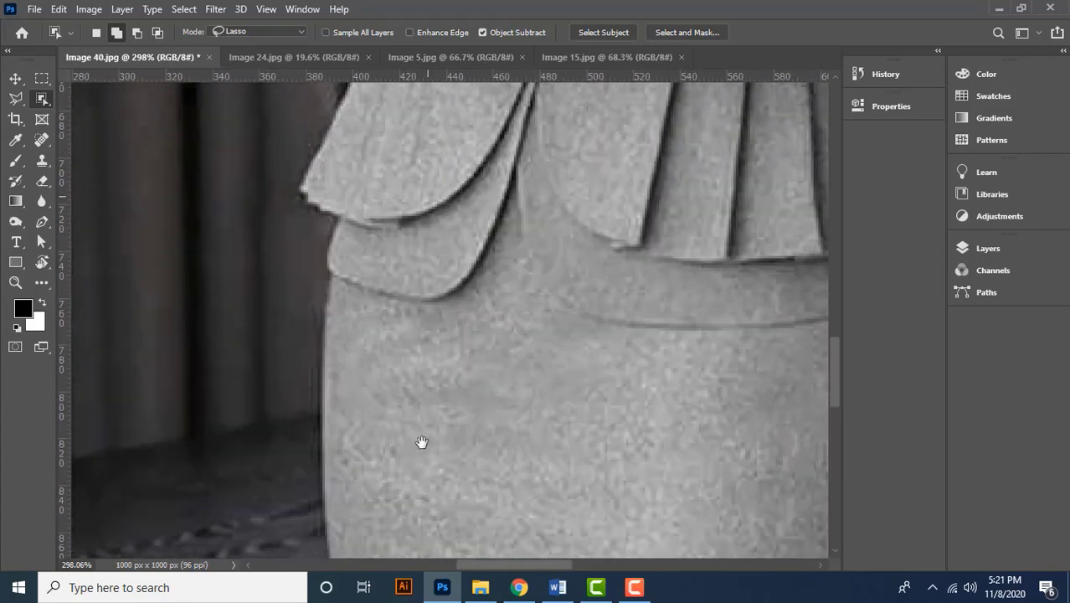
mouse_move(432, 167)
mouse_down()
mouse_move(435, 226)
mouse_move(401, 426)
mouse_up()
drag(428, 285, 439, 475)
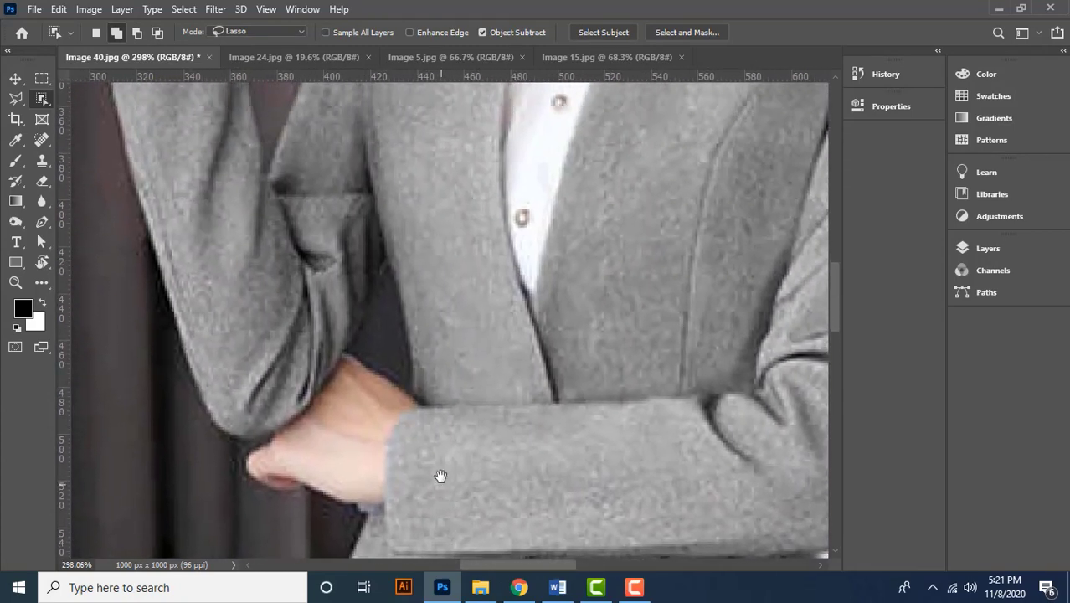
drag(495, 164, 501, 248)
drag(480, 203, 470, 368)
drag(476, 313, 478, 423)
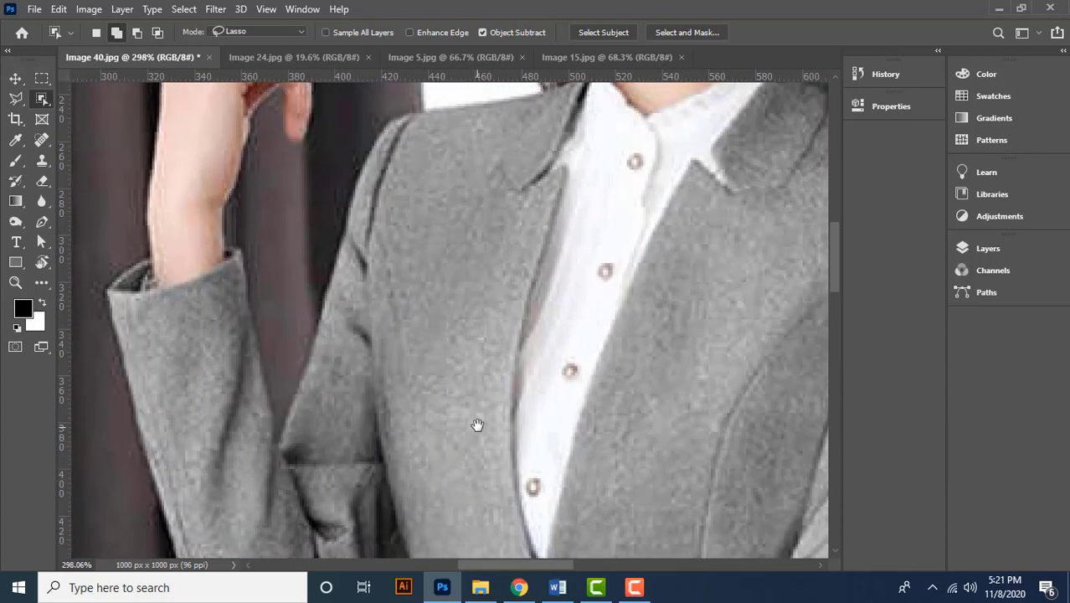
drag(451, 325, 443, 476)
Review the selection around the head and look closely at the hair strands between the jaw and the shoulder
scroll(442, 477, down, 3)
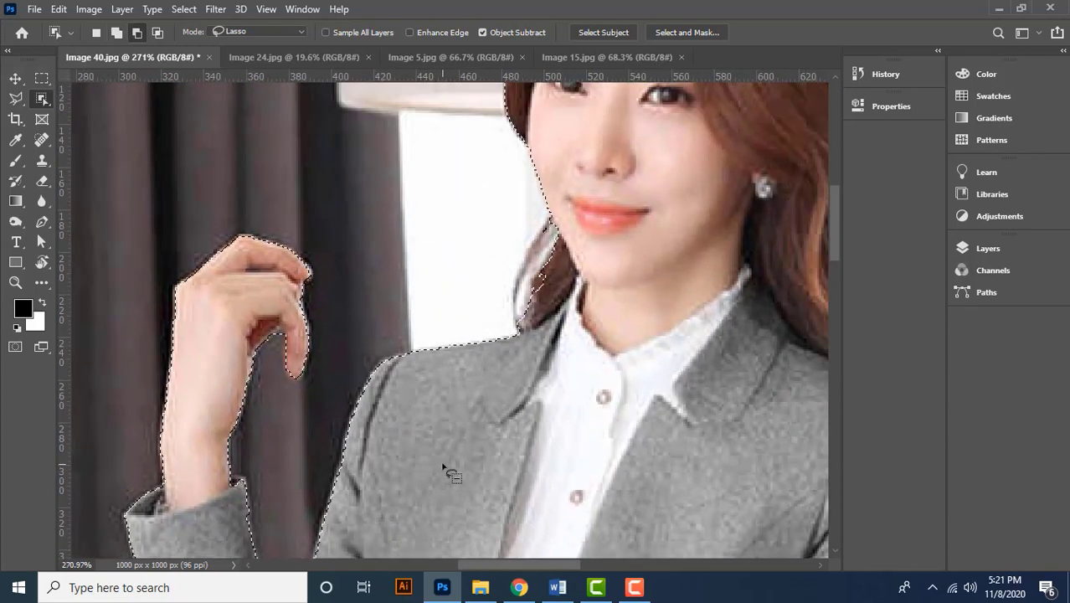
drag(607, 240, 546, 262)
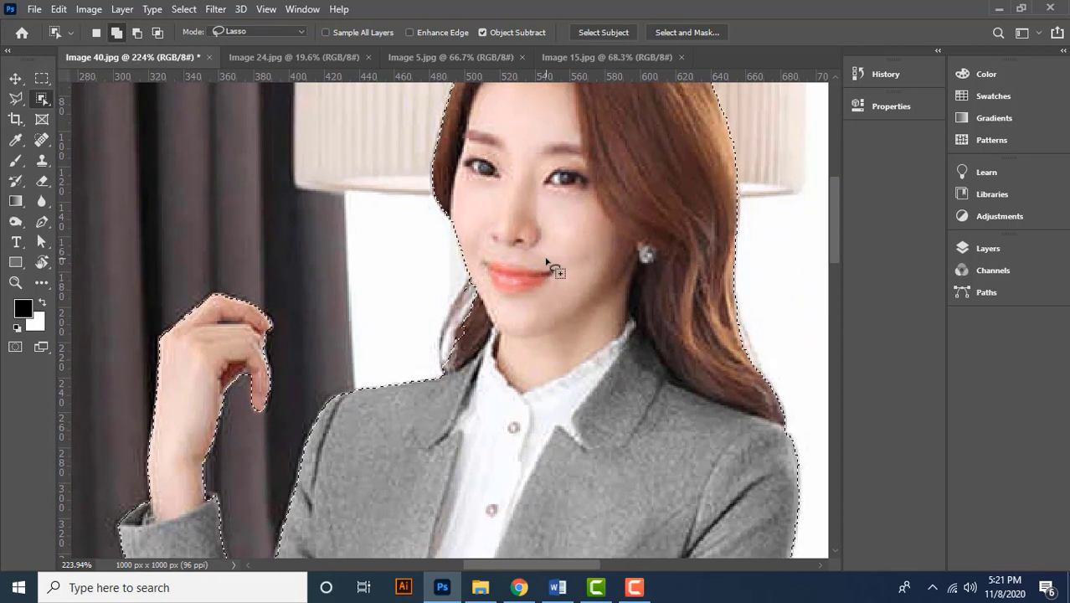
drag(555, 205, 519, 293)
scroll(506, 291, down, 3)
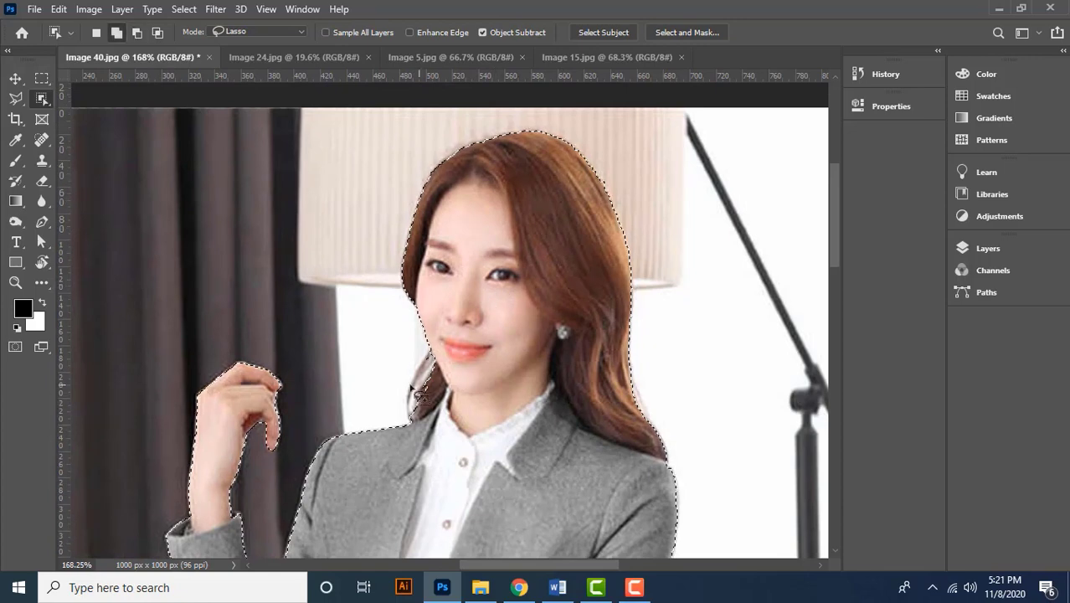
scroll(423, 468, up, 4)
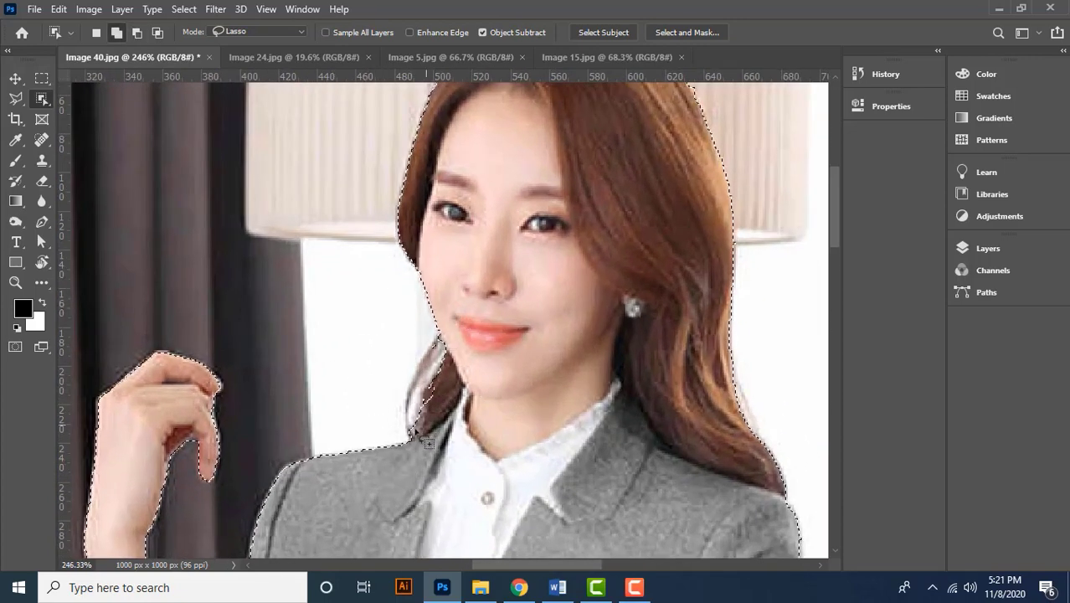
scroll(507, 385, up, 2)
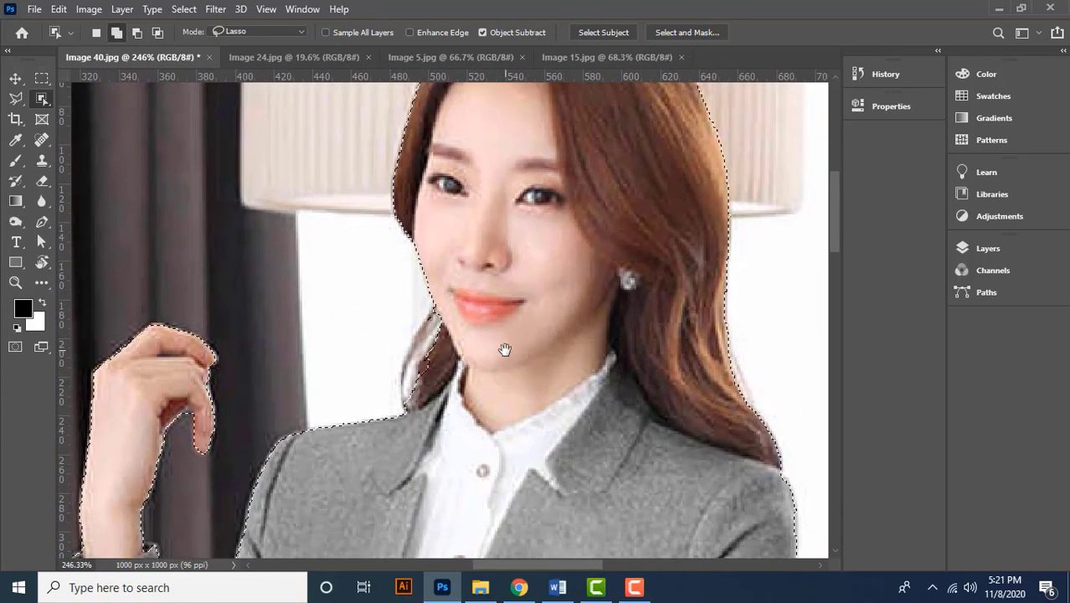
scroll(437, 400, up, 1)
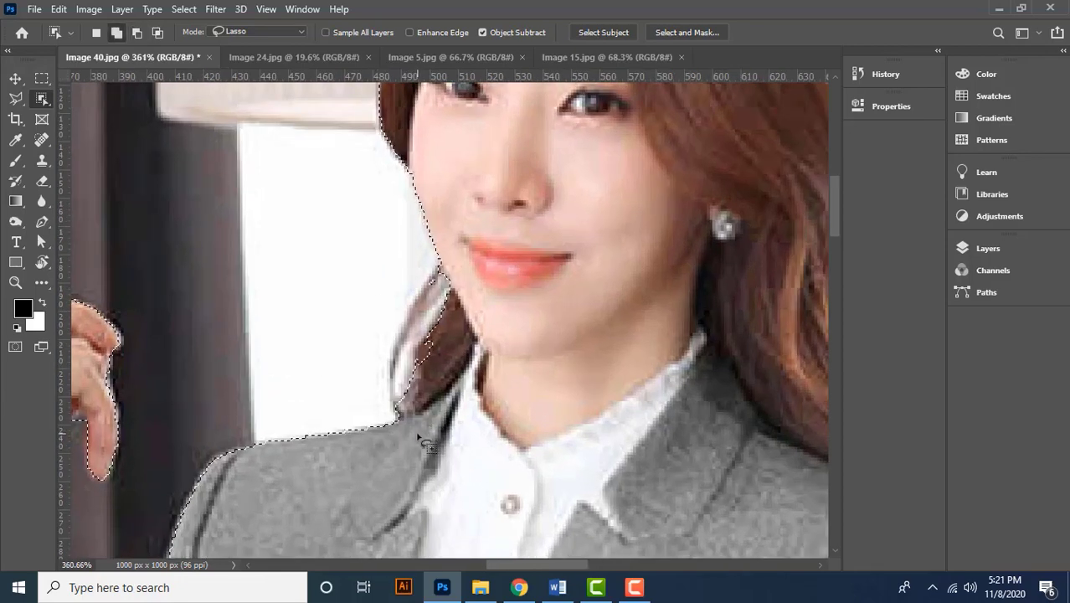
Activate the Curvature Pen tool in Path mode and review its path options for work on the hair beside the neck
click(41, 224)
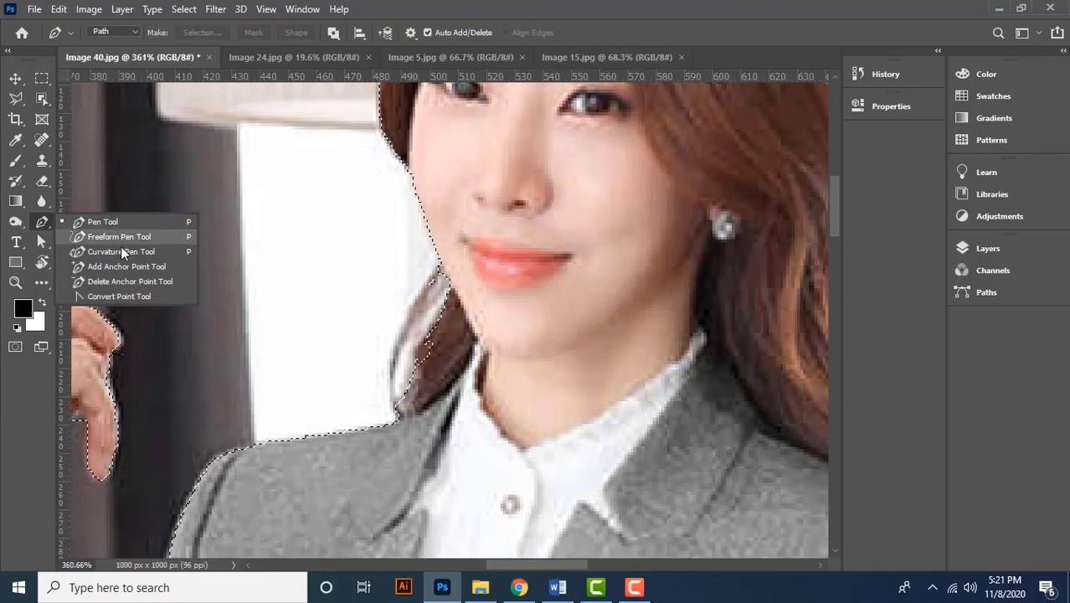
click(130, 253)
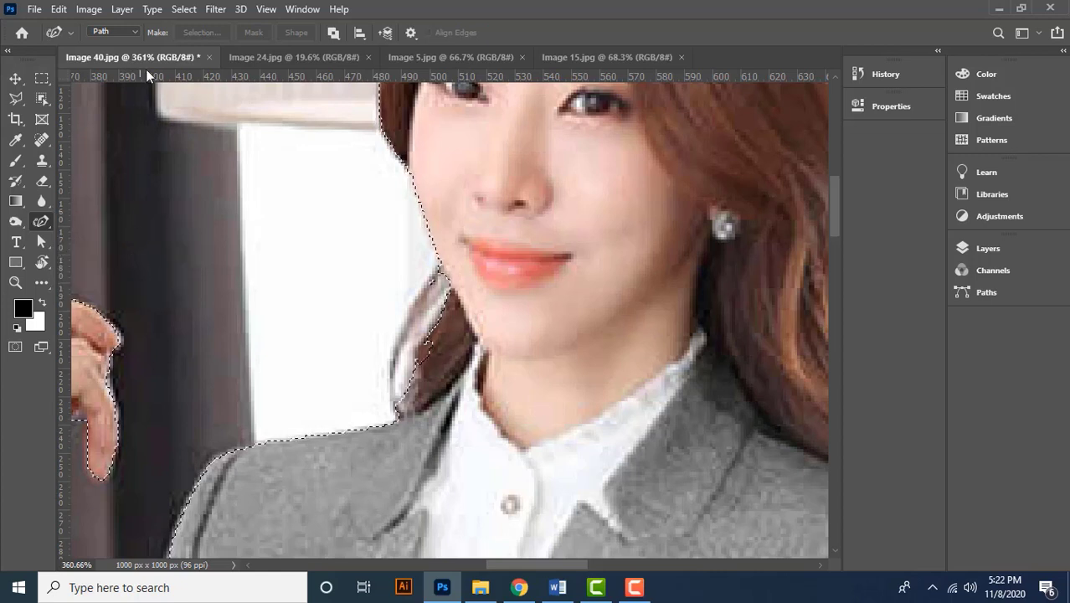
click(125, 31)
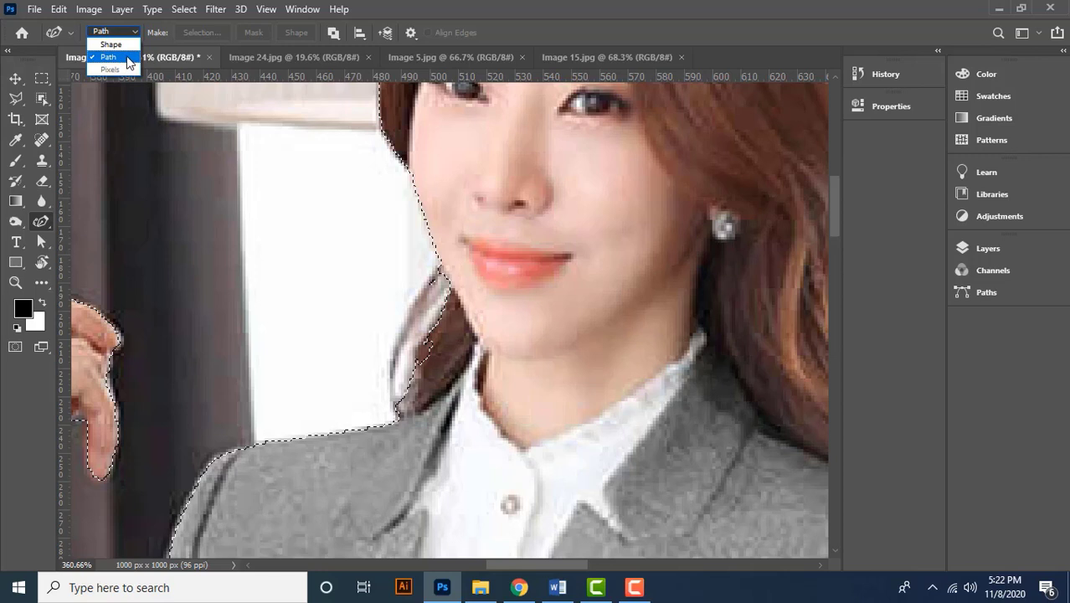
click(126, 57)
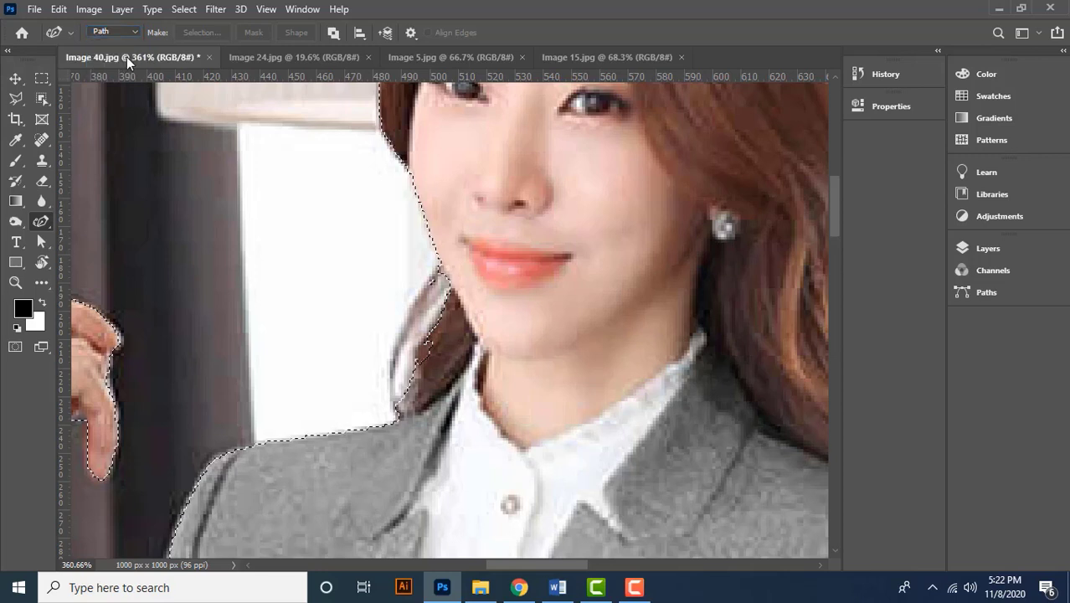
click(411, 33)
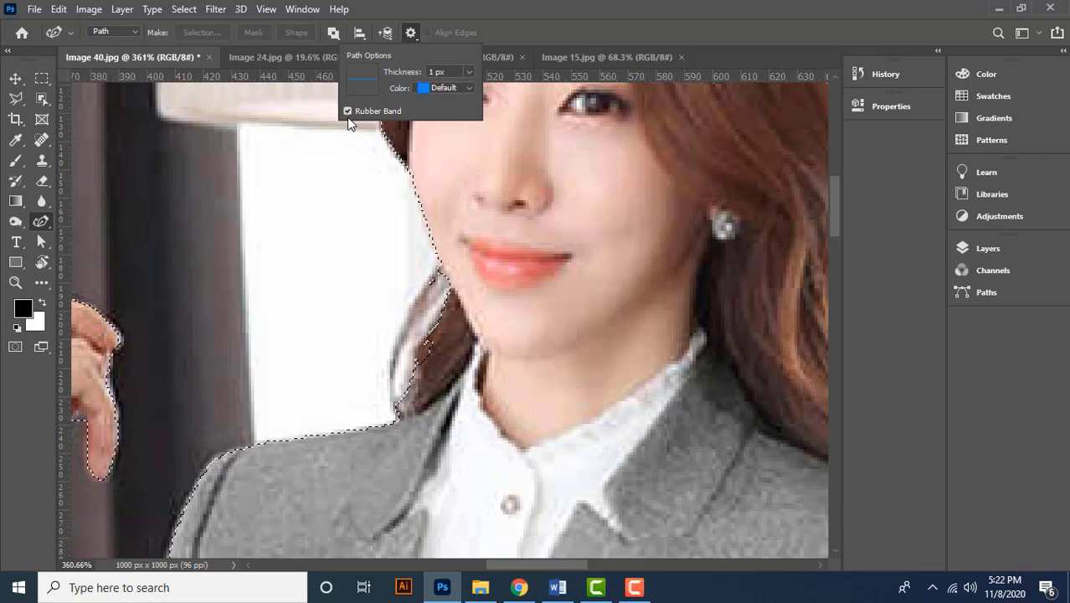
click(411, 33)
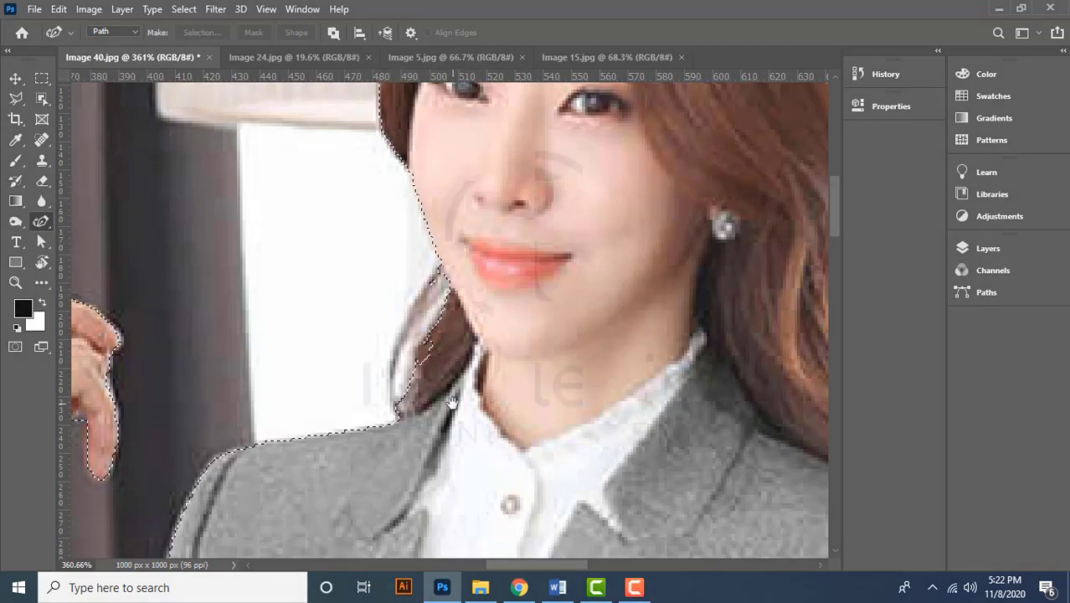
drag(444, 402, 425, 366)
scroll(364, 353, up, 1)
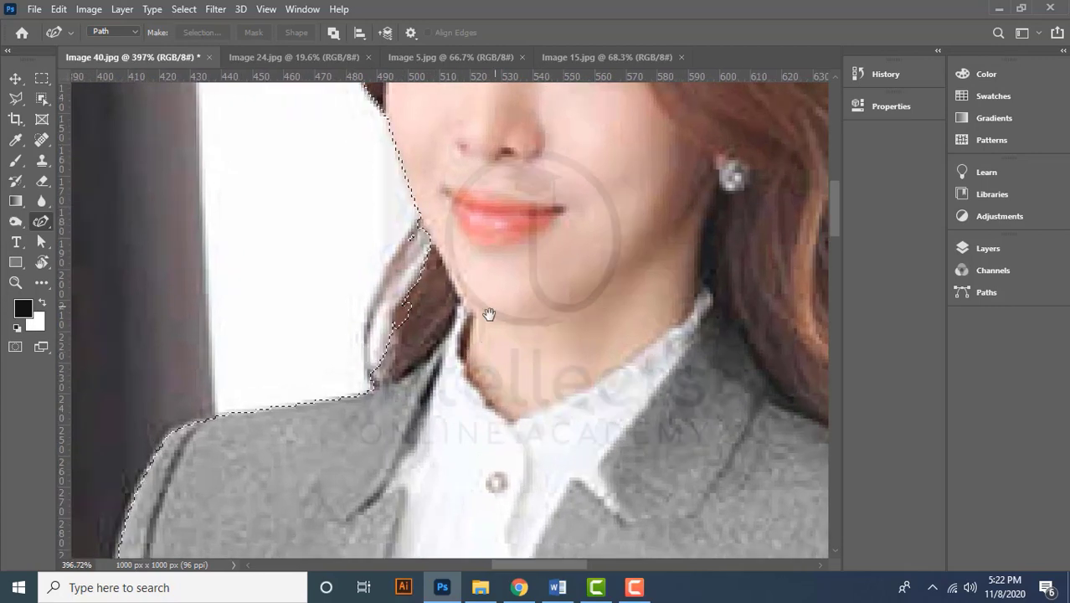
Start a Curvature Pen path on the jacket shoulder below the missed hair and curve it up along the hair's outer edge
drag(490, 310, 487, 329)
scroll(462, 329, up, 1)
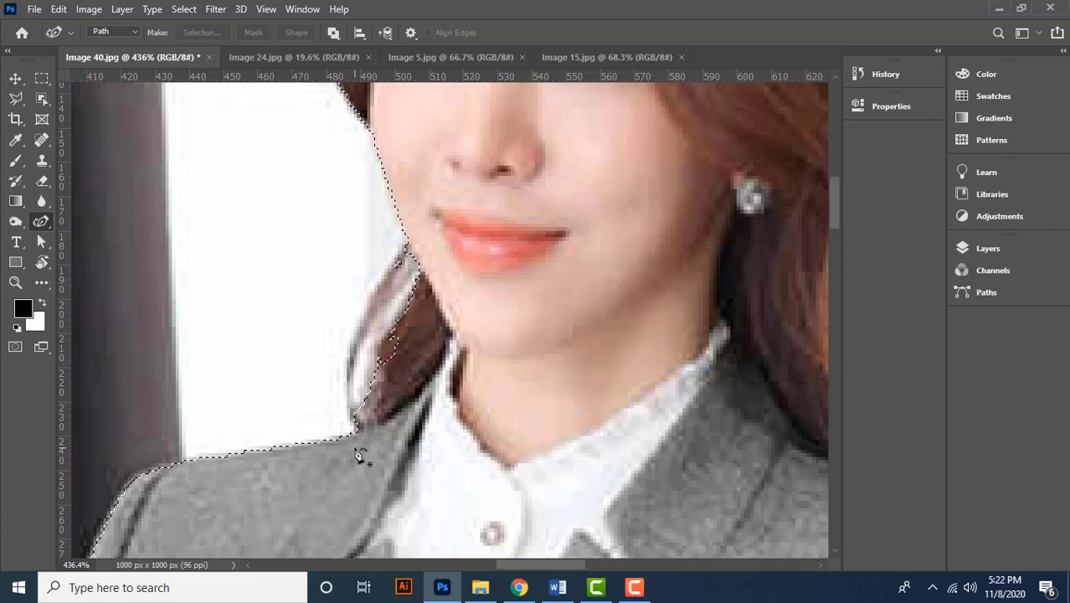
scroll(382, 468, up, 1)
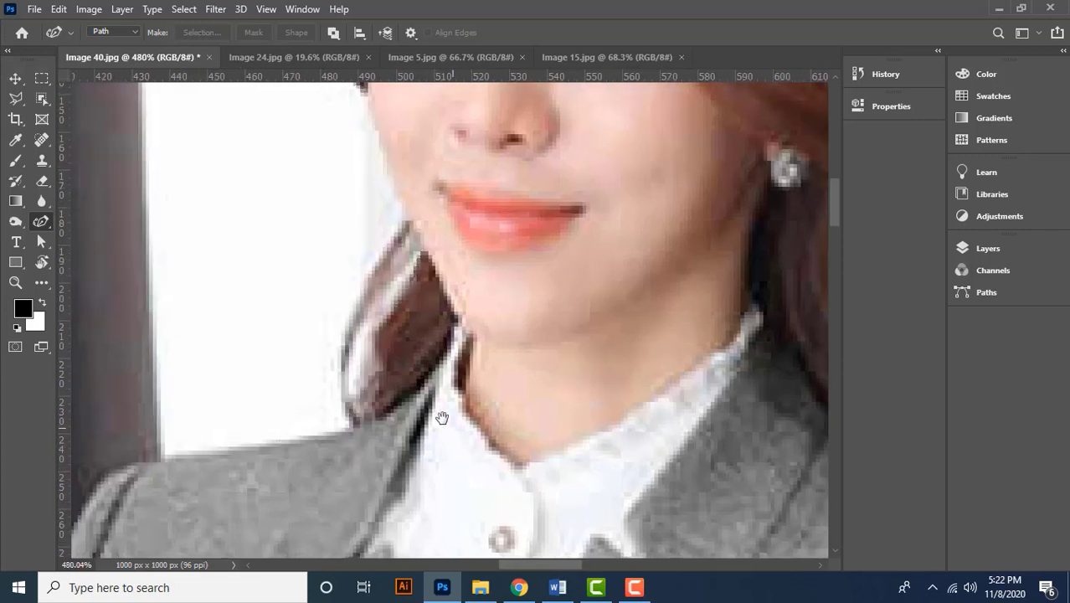
drag(450, 426, 403, 403)
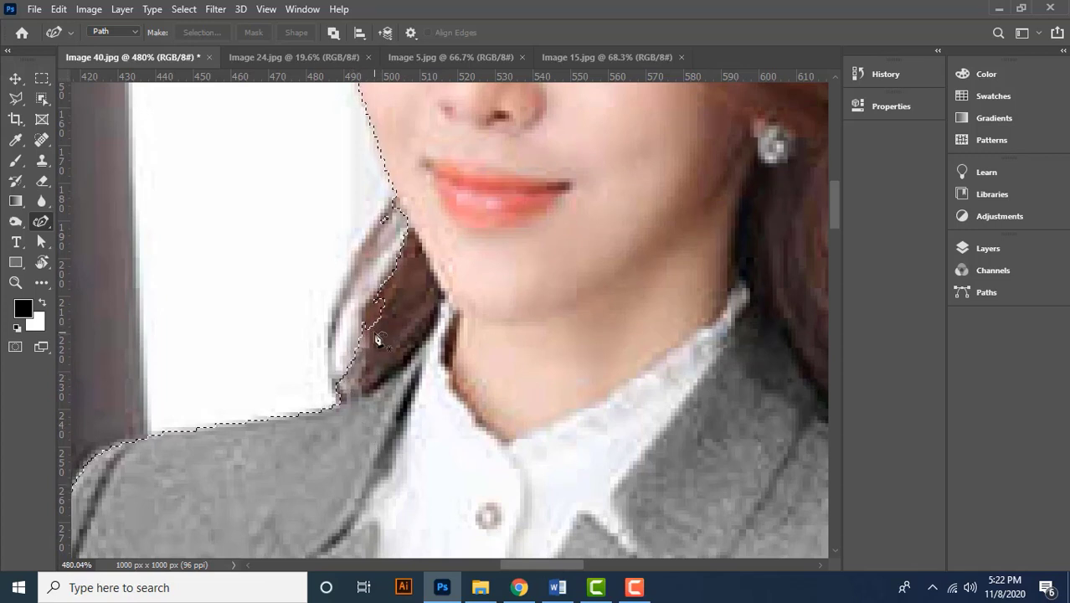
click(361, 448)
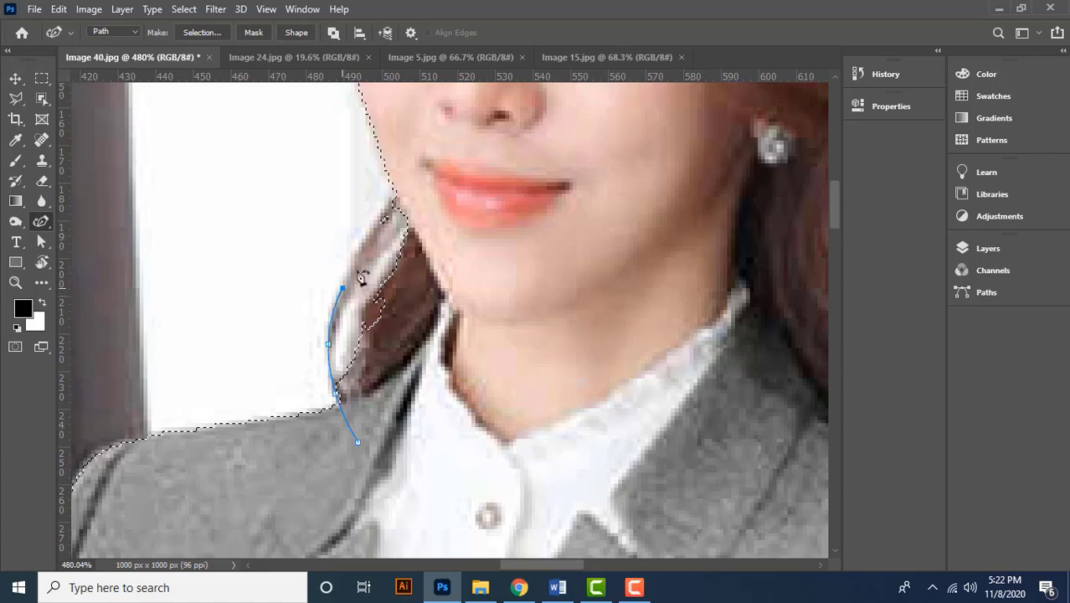
scroll(373, 243, up, 1)
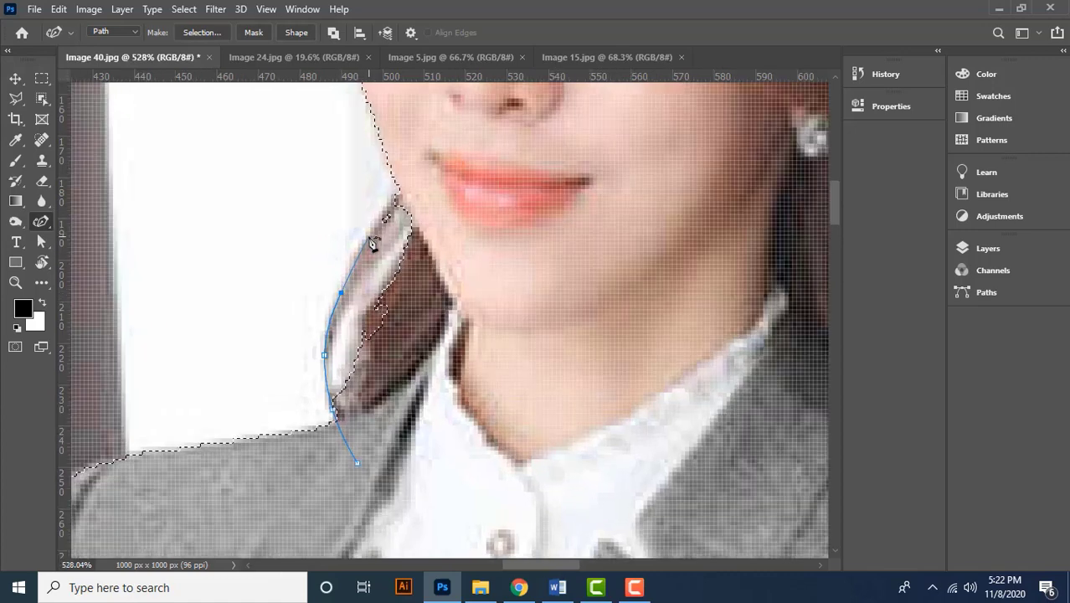
click(327, 236)
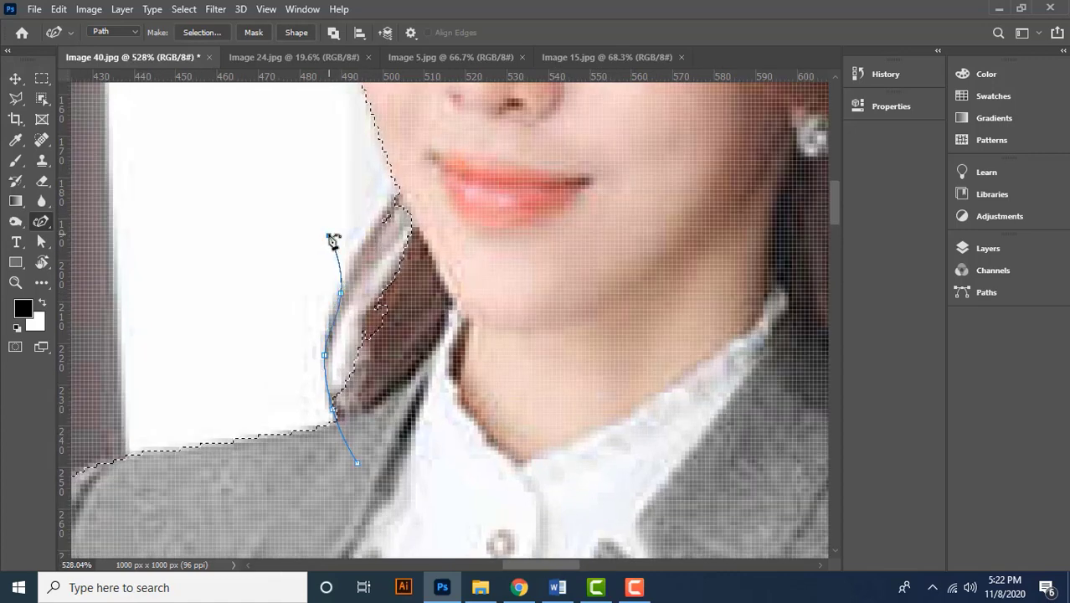
click(300, 206)
click(282, 185)
click(290, 152)
click(316, 136)
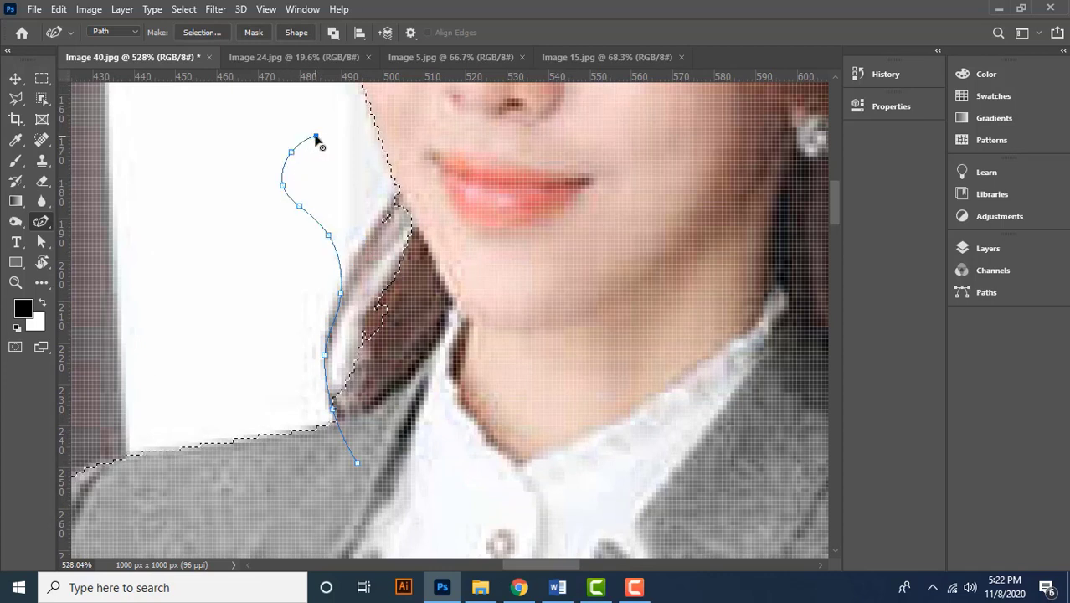
key(ctrl+z)
key(ctrl+z)
key(ctrl+z)
key(ctrl+z)
key(ctrl+z)
key(ctrl+z)
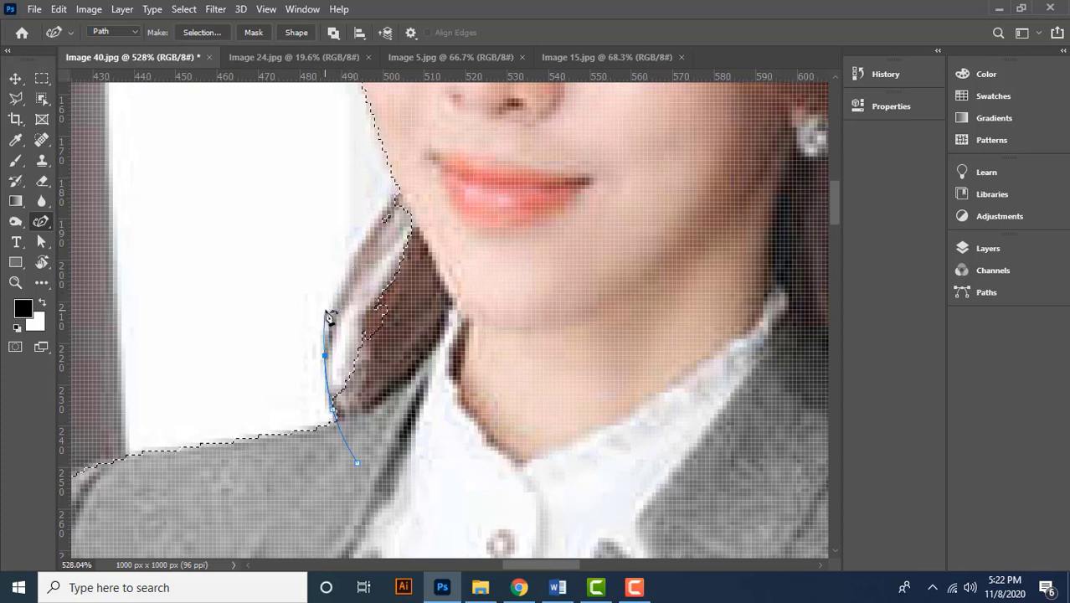
Trace the path up the outer edge of the missed hair to the point where the hair meets the jaw
scroll(329, 318, up, 2)
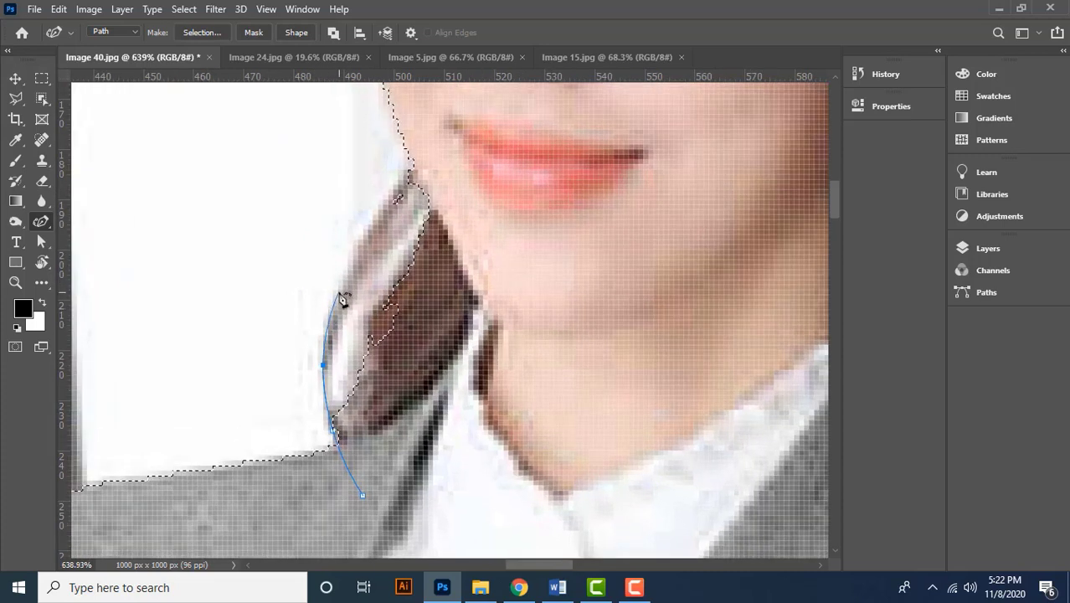
click(338, 294)
click(356, 249)
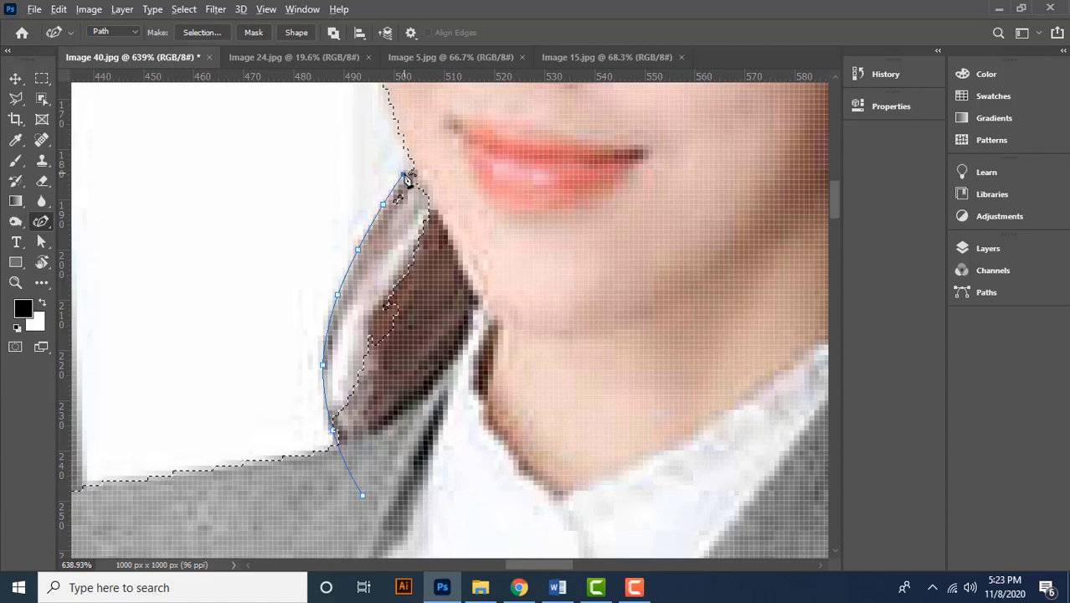
scroll(406, 178, up, 5)
scroll(406, 179, up, 2)
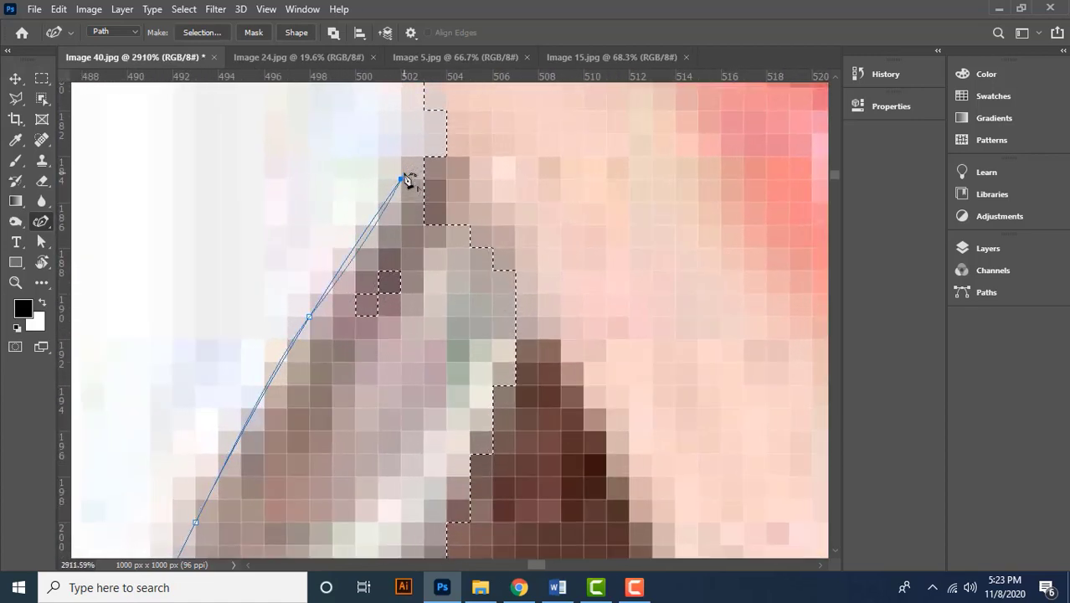
scroll(406, 178, down, 3)
scroll(406, 180, down, 5)
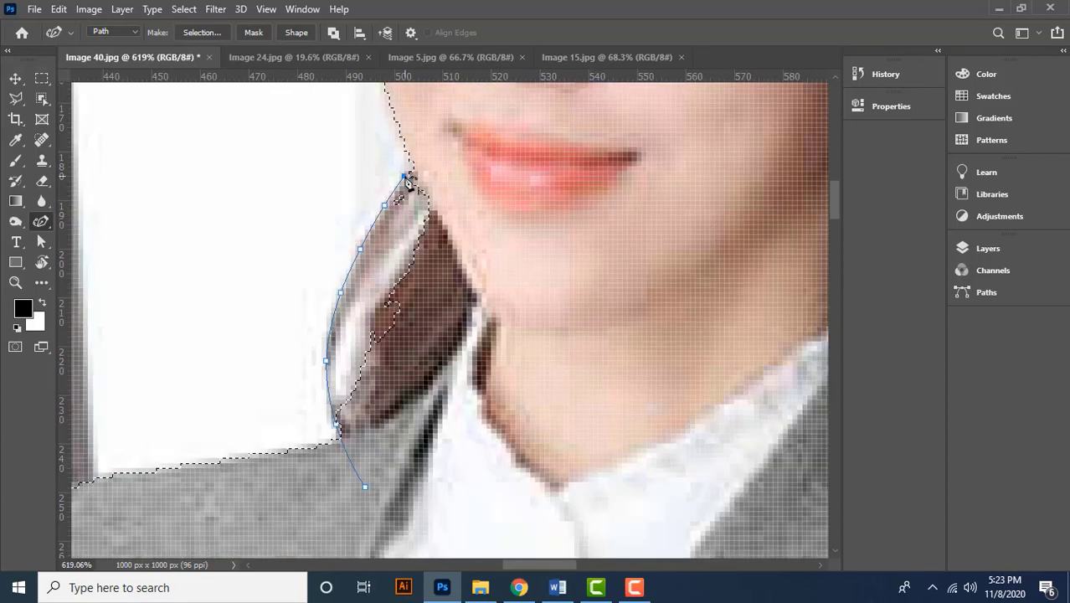
Carry the path from the jaw in an arc over the lips and down the other side of the chin
scroll(408, 183, up, 1)
key(space)
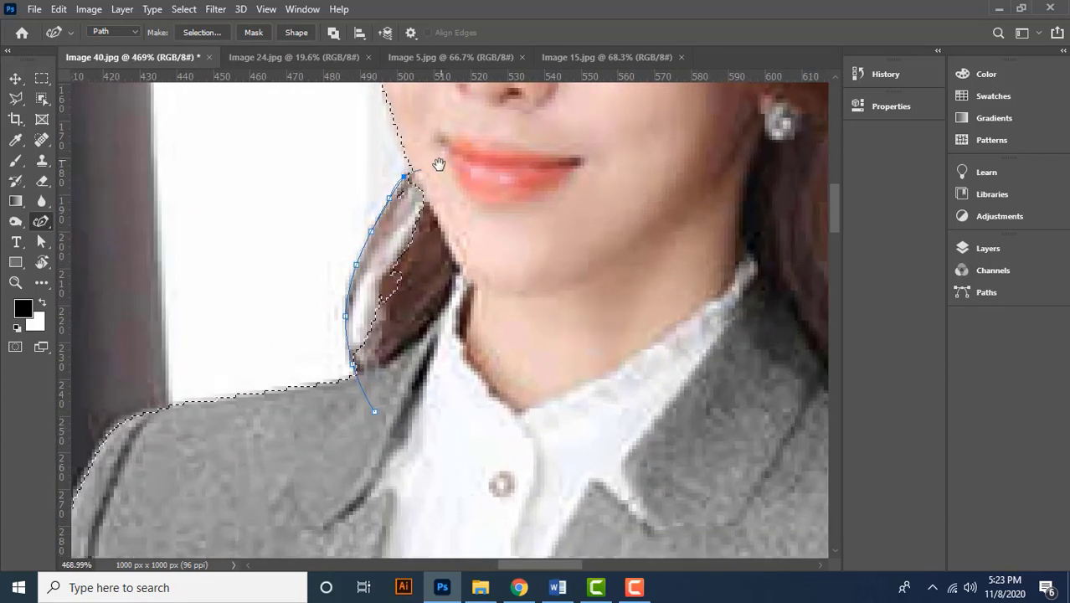
drag(615, 191, 565, 439)
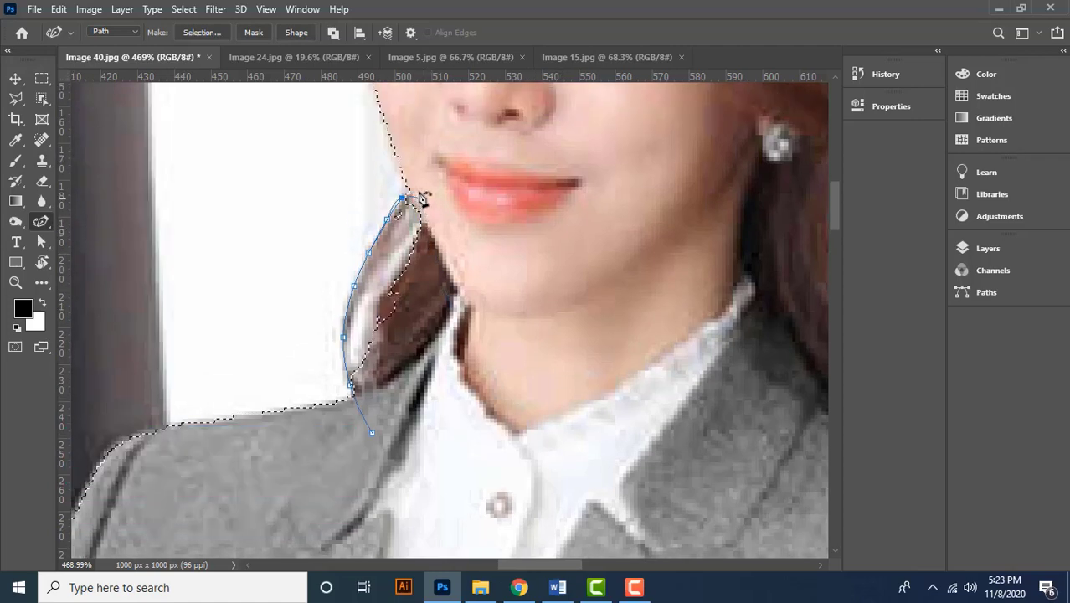
scroll(404, 204, up, 3)
scroll(402, 201, up, 3)
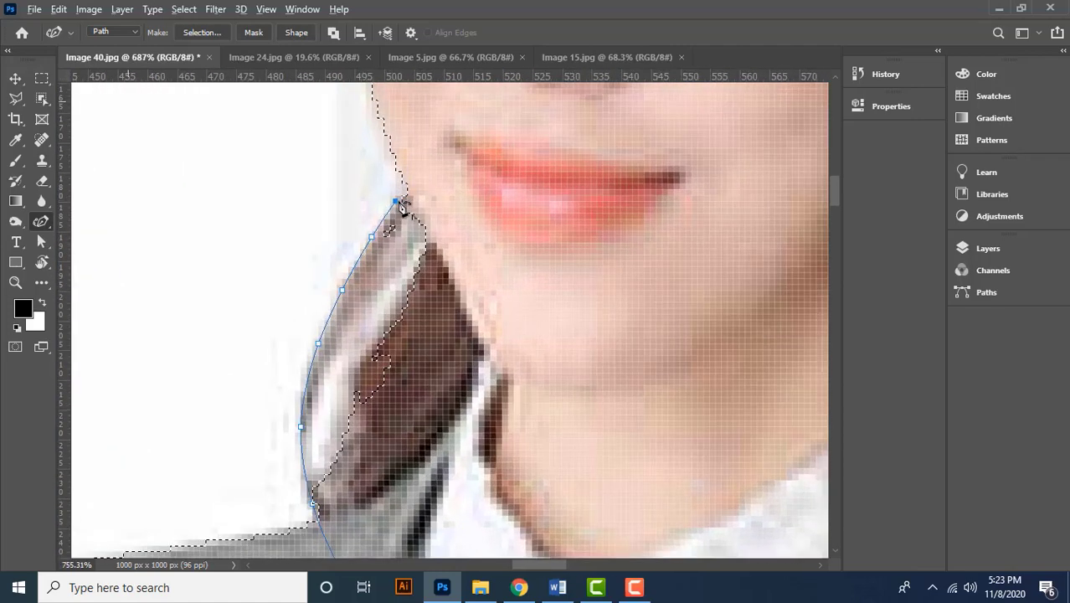
key(space)
mouse_move(405, 193)
mouse_down()
mouse_move(385, 213)
mouse_move(385, 190)
mouse_up()
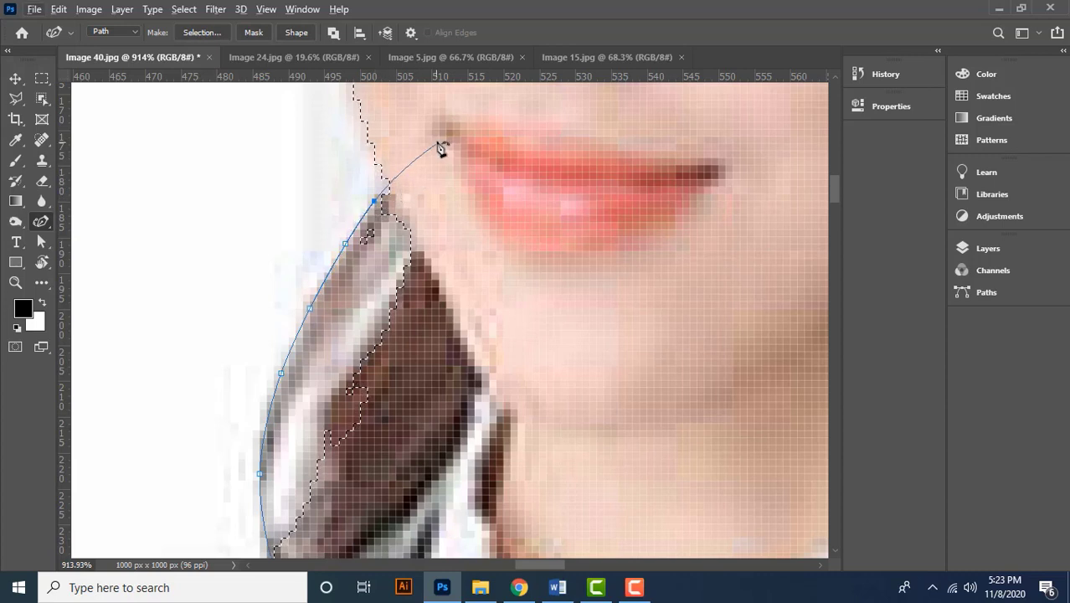
click(503, 123)
click(625, 173)
click(688, 294)
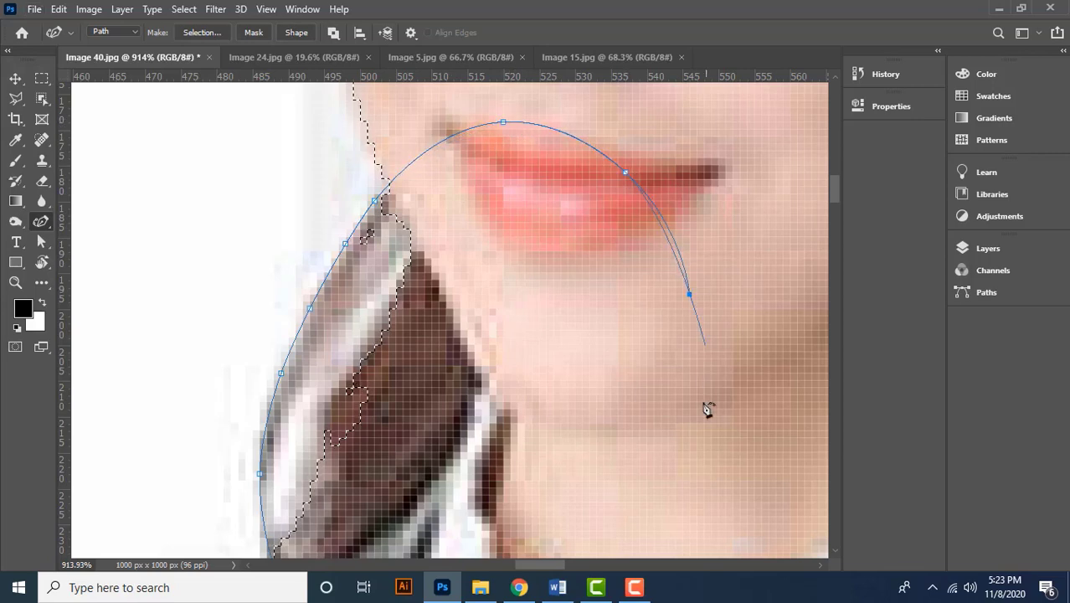
Continue the path past the base of the neck, across the shirt and lapel, and close it at its starting point on the jacket
scroll(707, 410, down, 5)
click(634, 298)
click(554, 329)
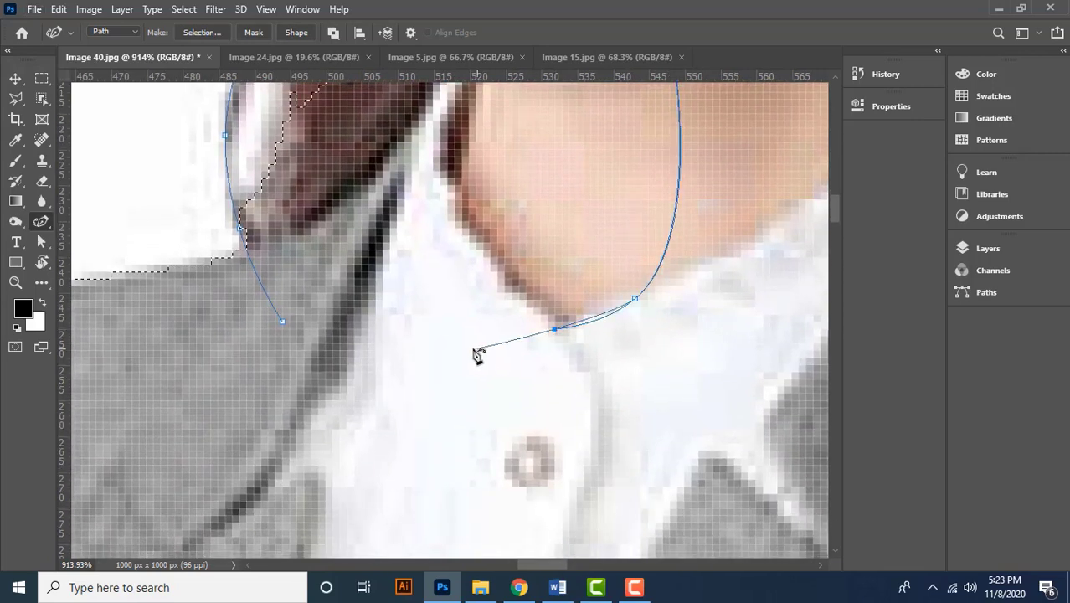
click(441, 350)
click(382, 329)
click(325, 329)
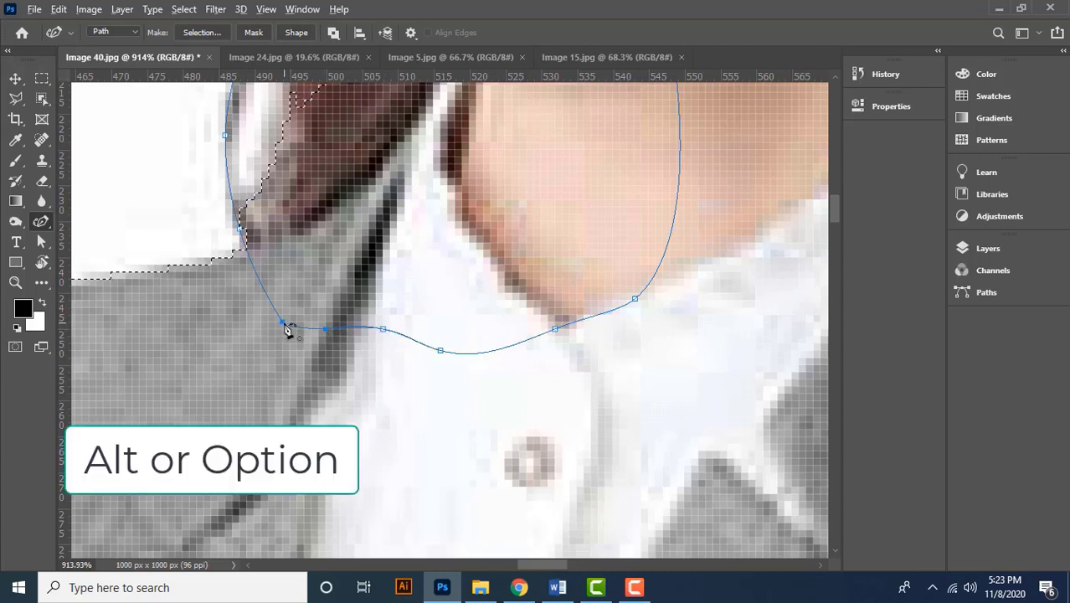
click(284, 323)
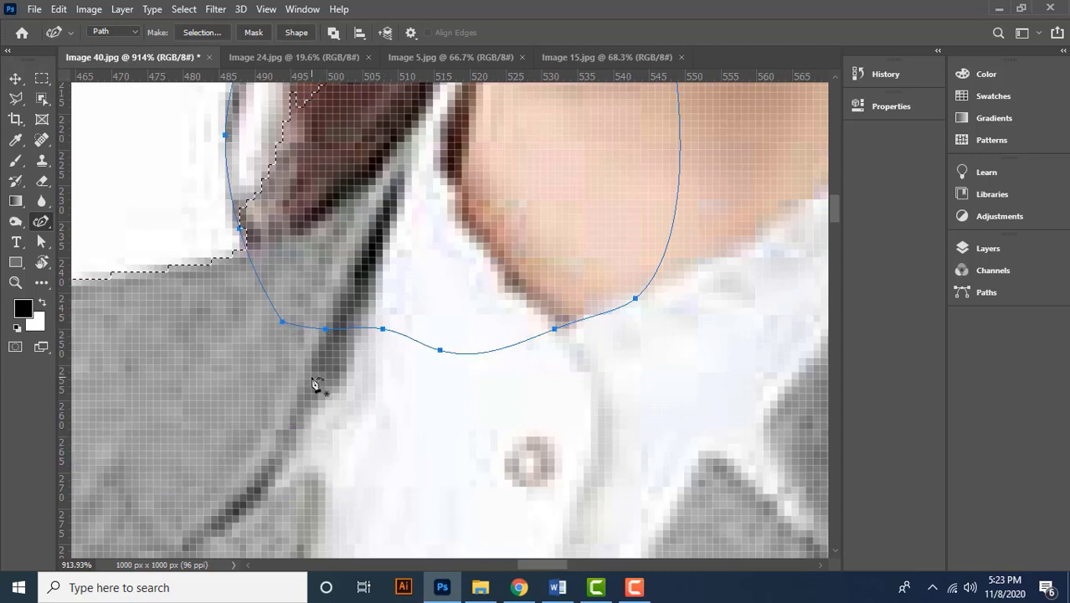
Make a selection from the closed path using Add to Selection, with a feather radius of 0 pixels and Anti-aliased on
scroll(528, 430, down, 6)
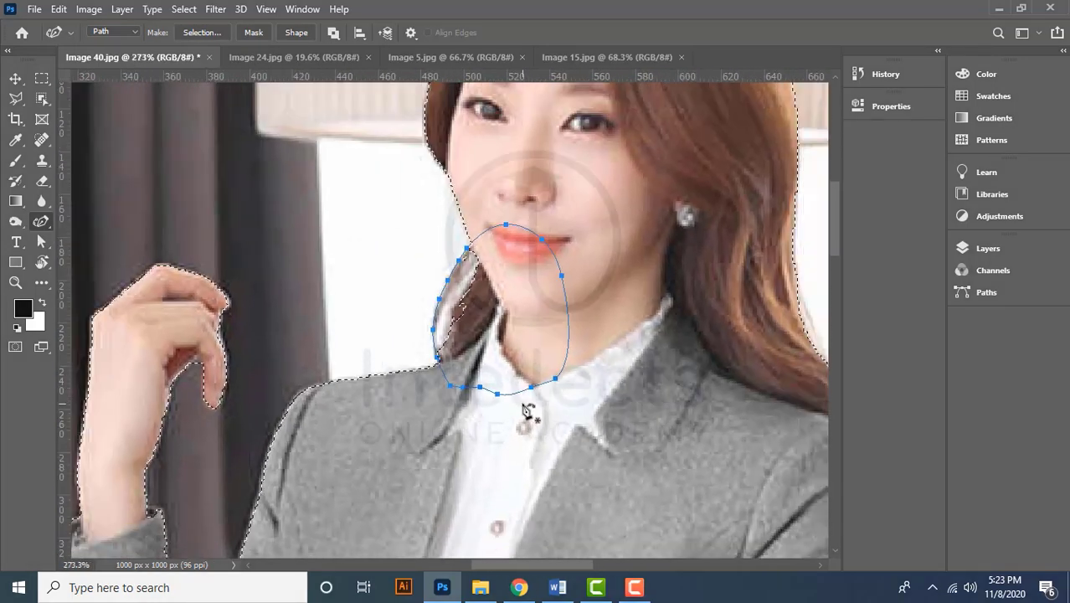
scroll(535, 283, up, 1)
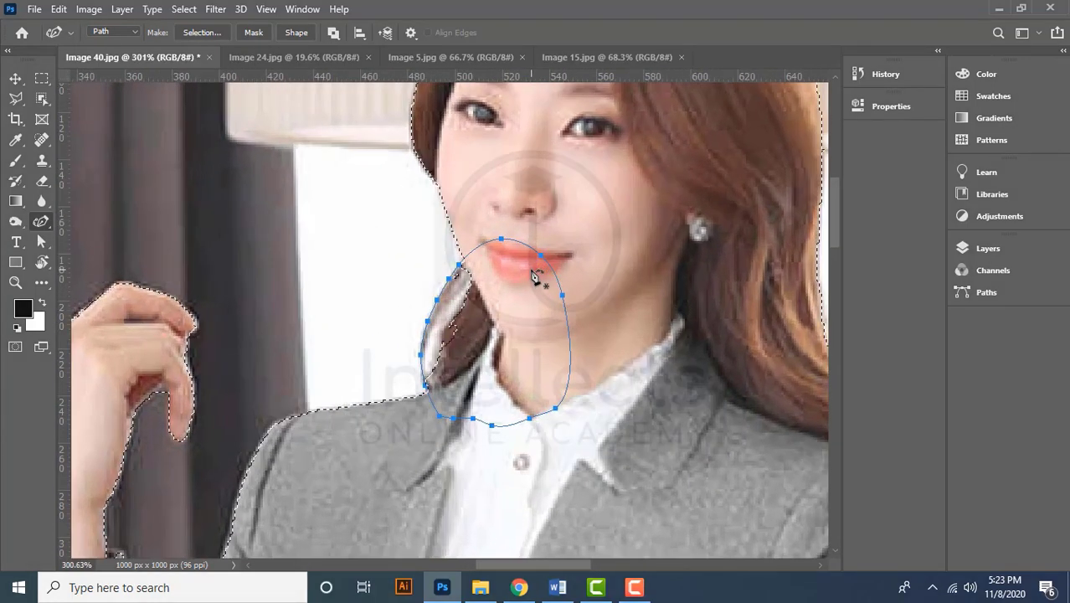
scroll(535, 279, up, 2)
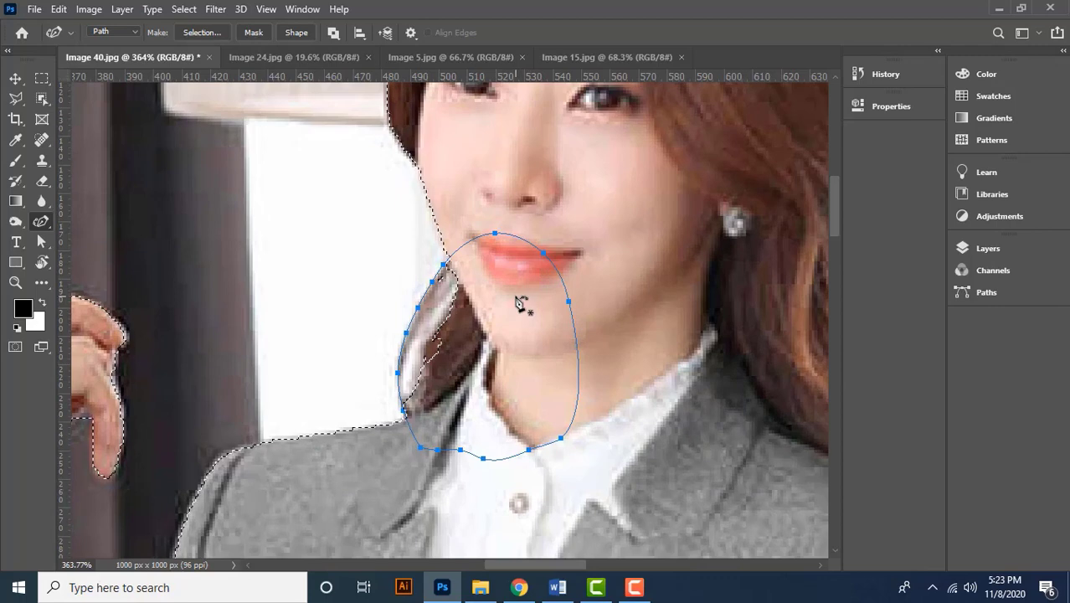
right_click(518, 299)
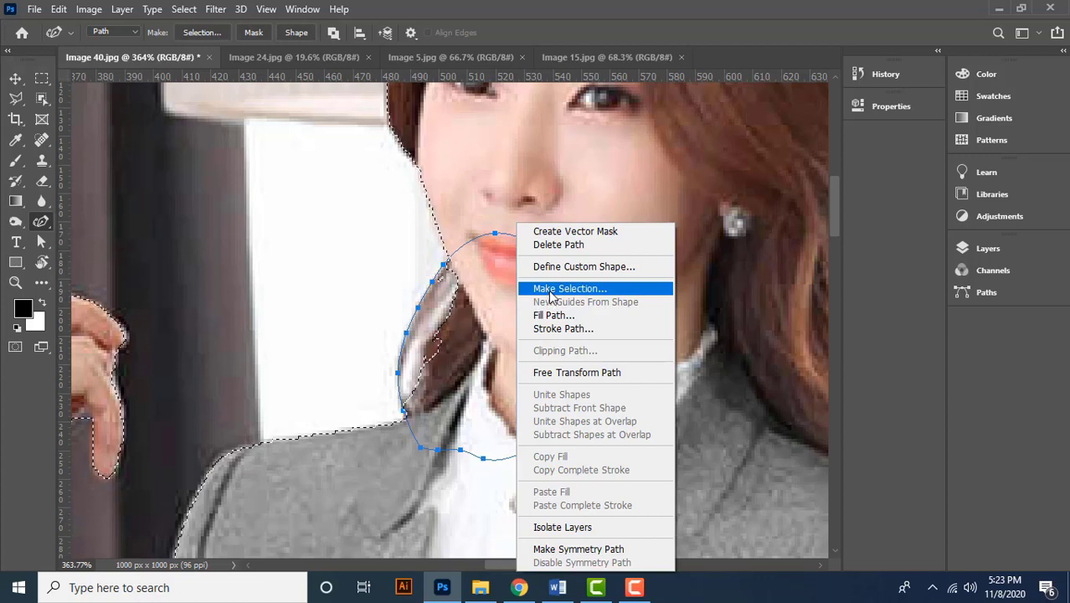
click(552, 290)
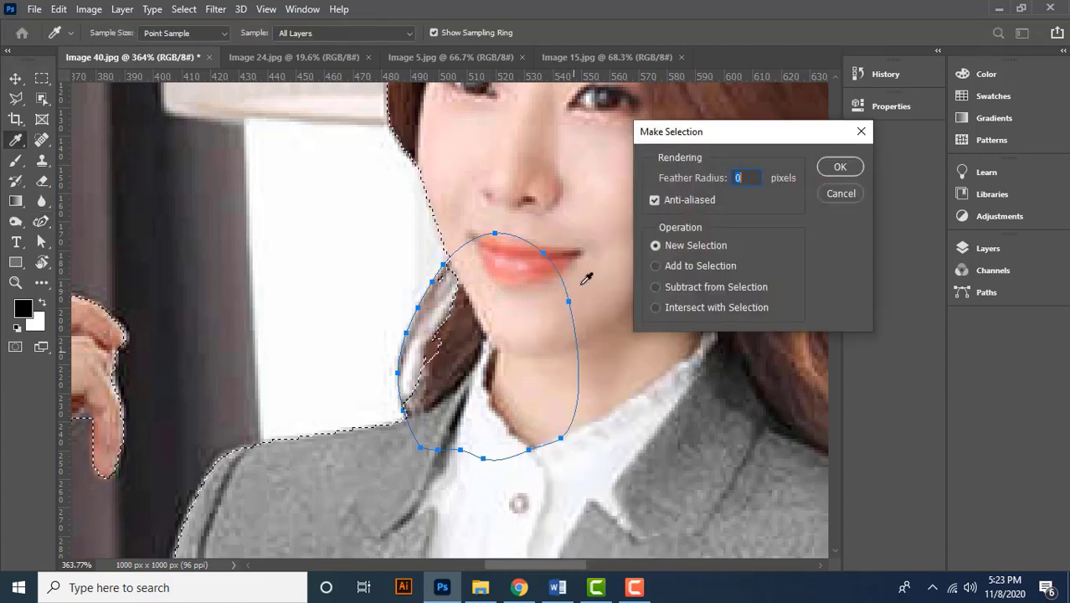
drag(725, 136, 723, 120)
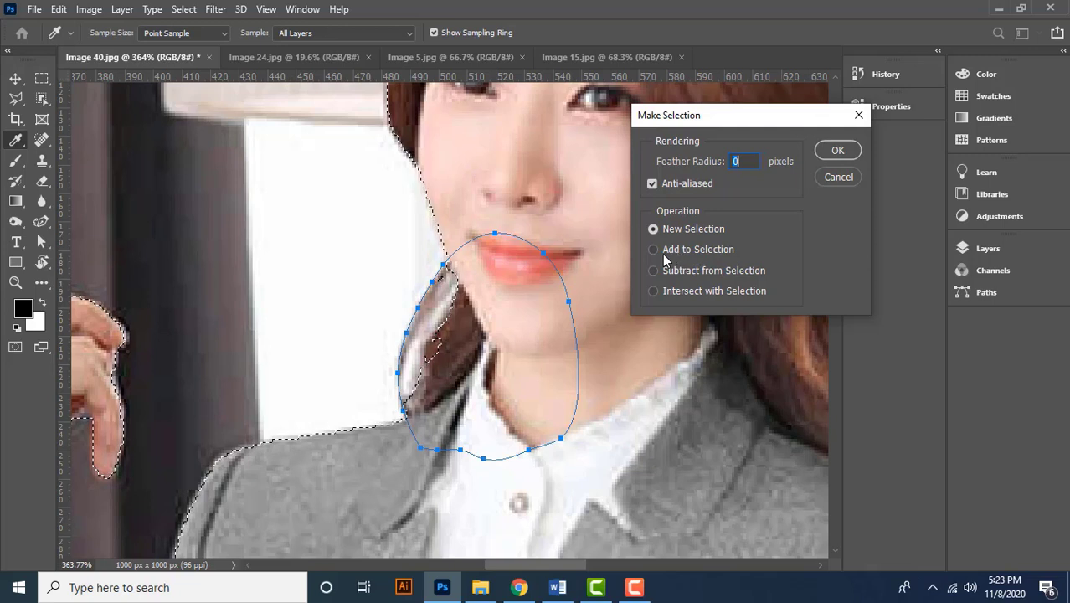
click(753, 161)
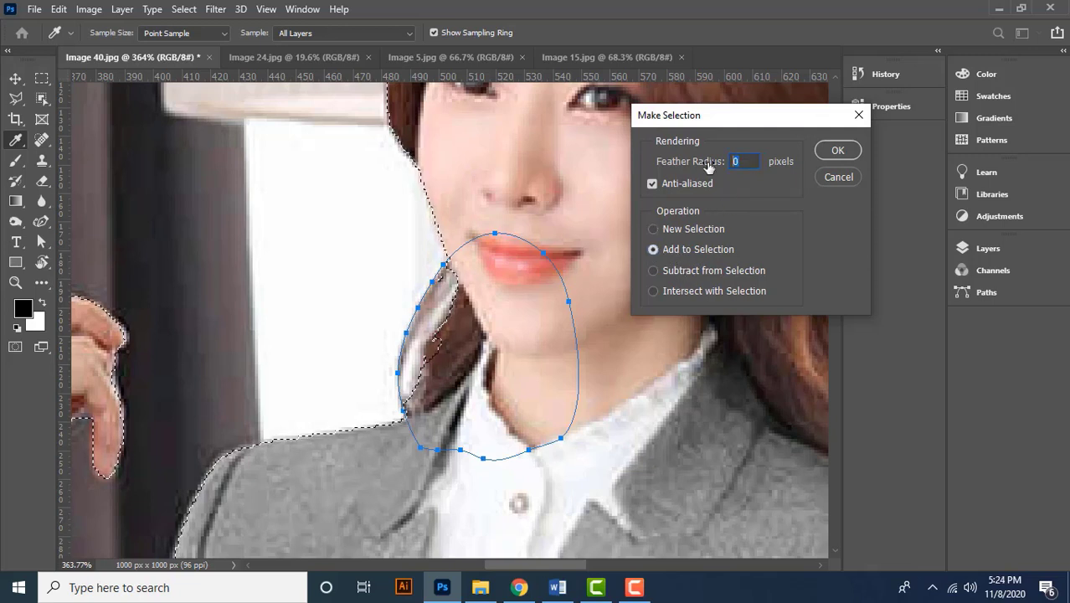
click(736, 178)
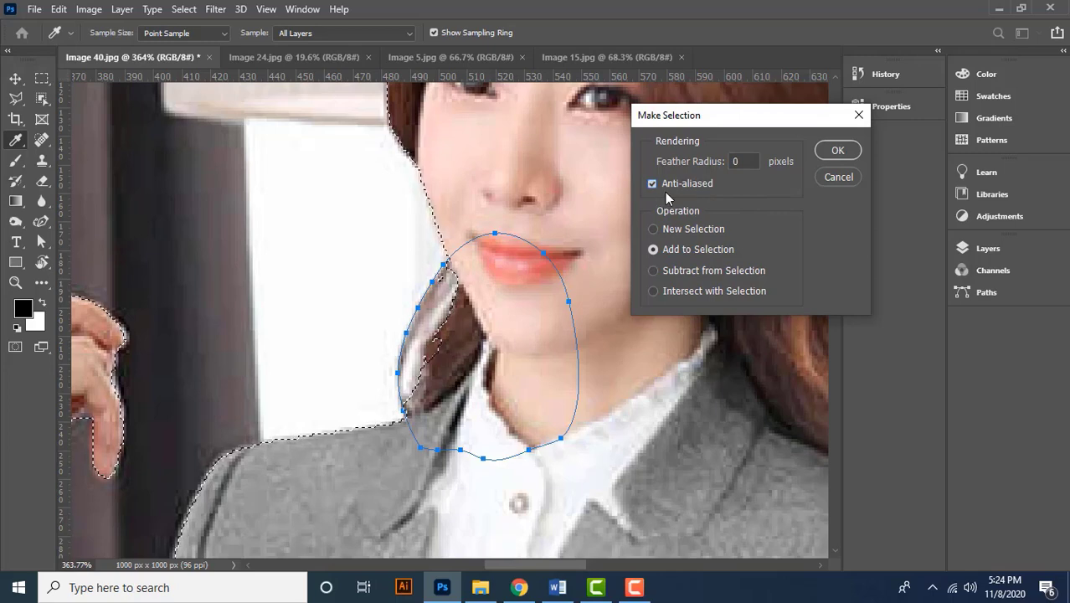
click(841, 155)
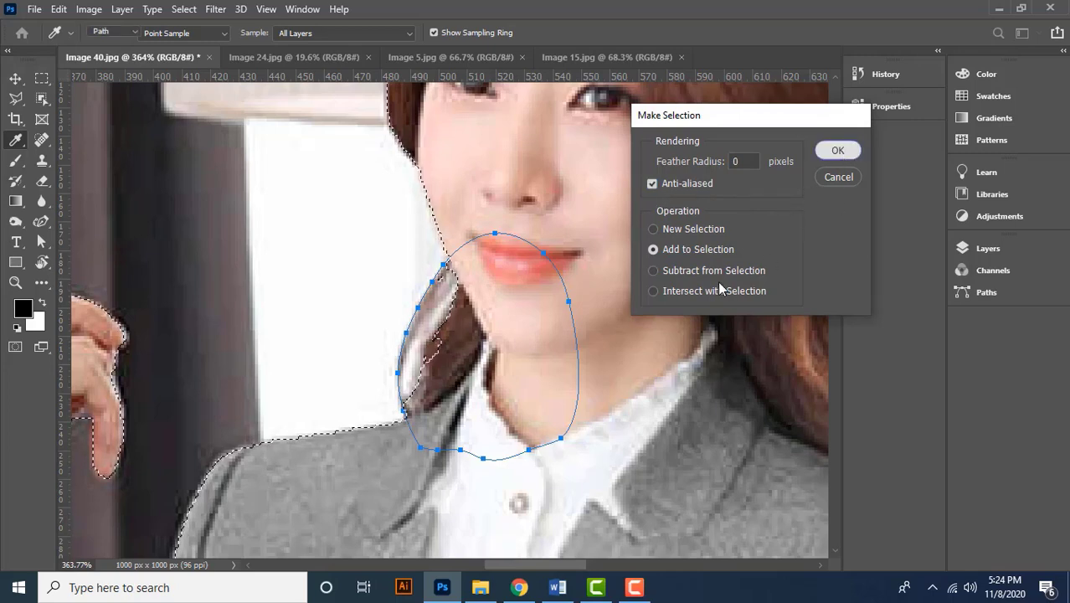
Convert the Background into a regular layer named Woman
scroll(473, 323, down, 5)
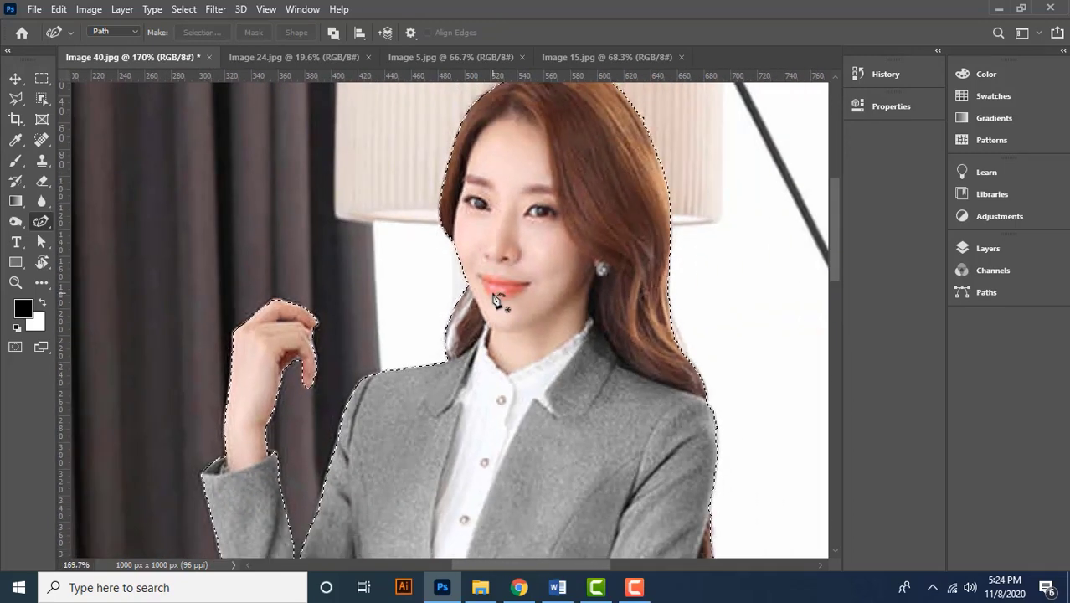
scroll(500, 301, up, 3)
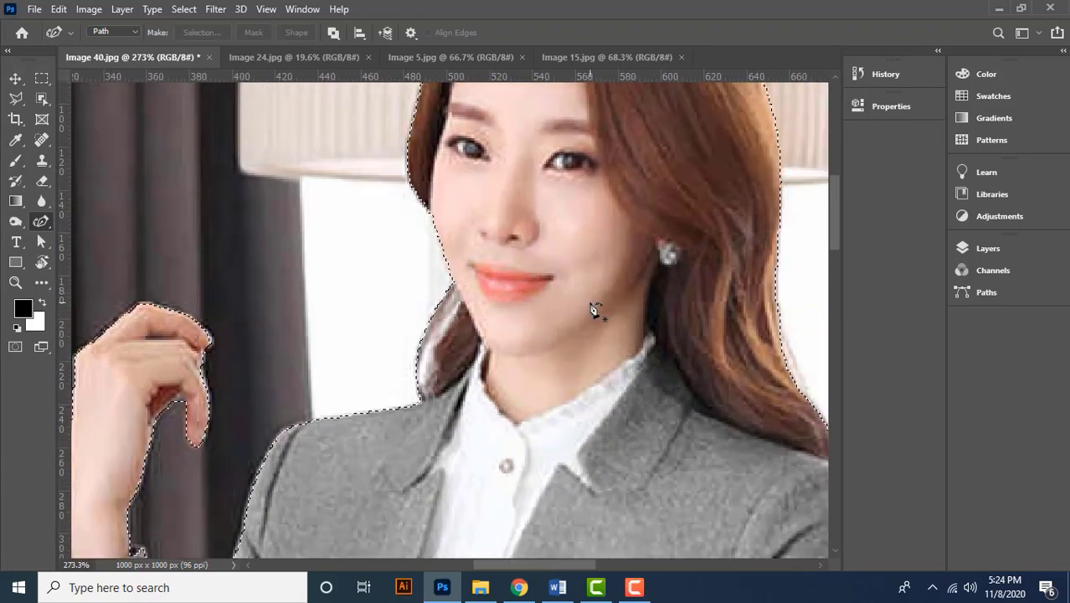
key(ctrl+0)
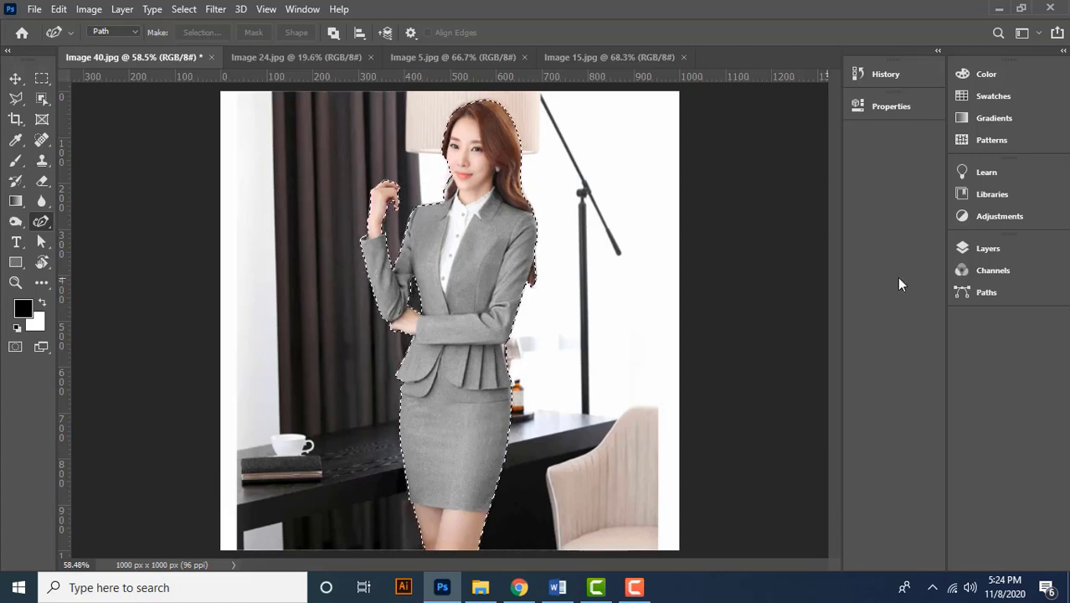
click(972, 253)
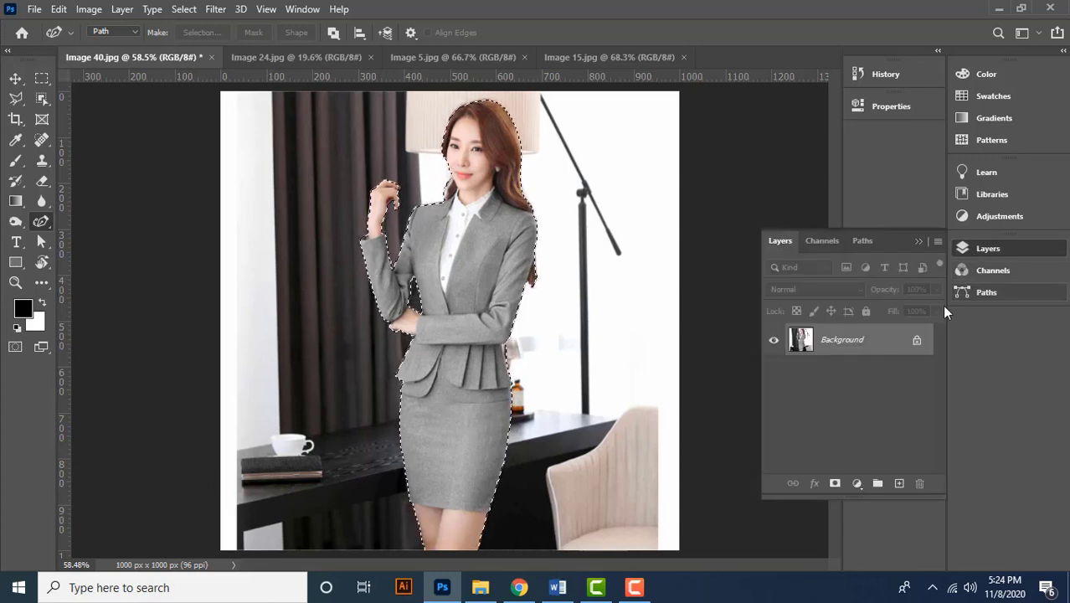
right_click(855, 345)
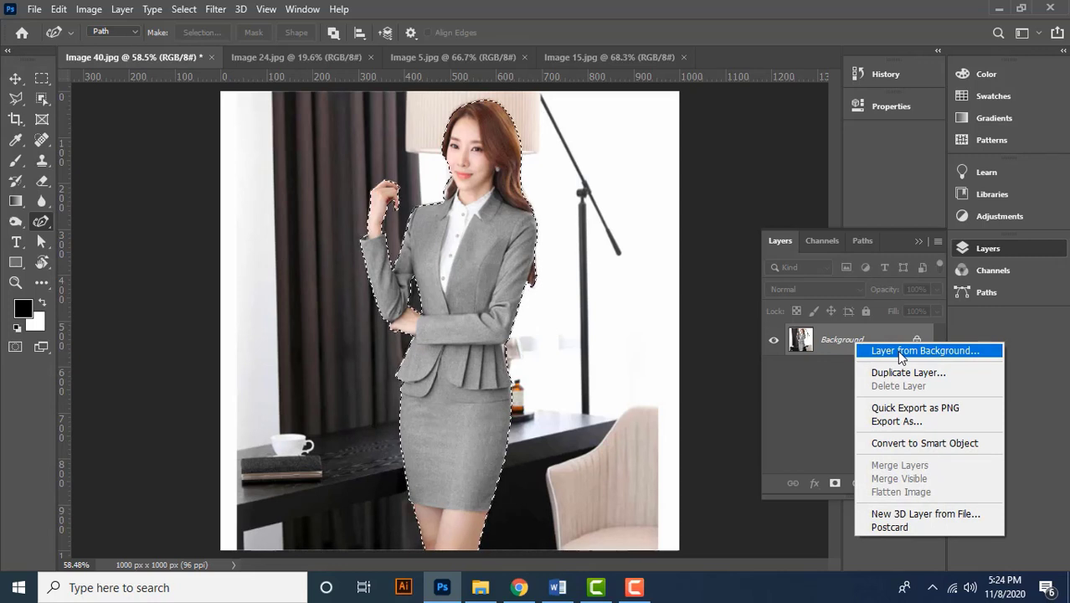
click(897, 350)
drag(685, 145, 733, 141)
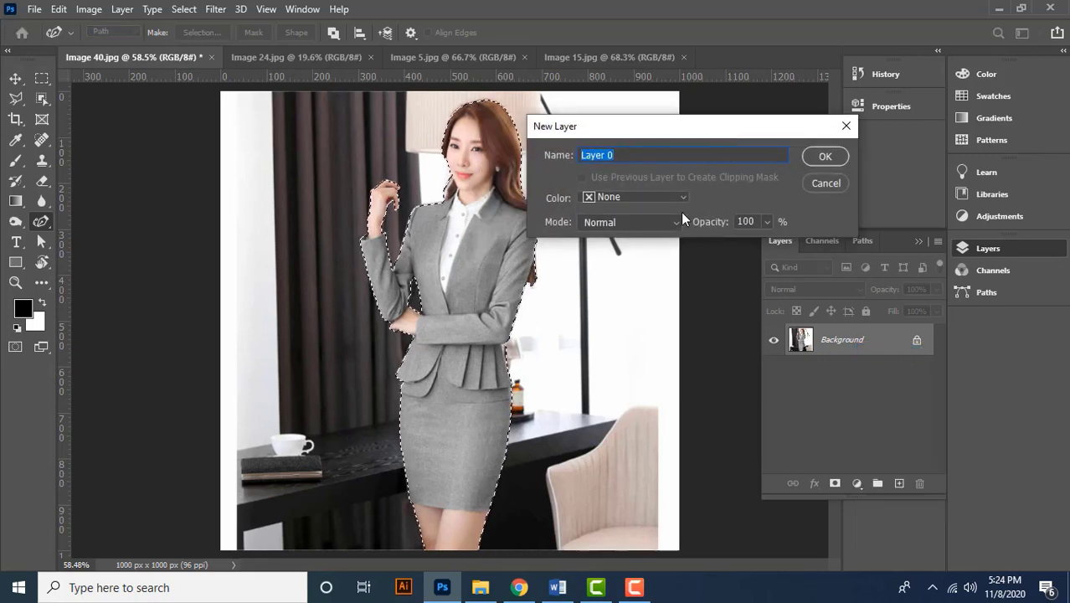
text(Wo)
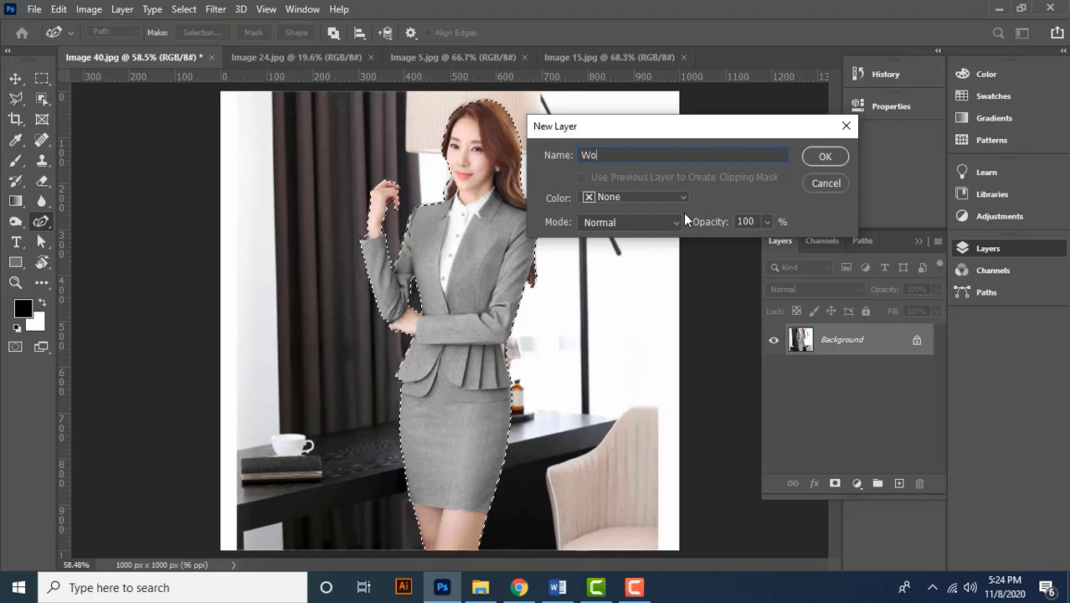
text(man)
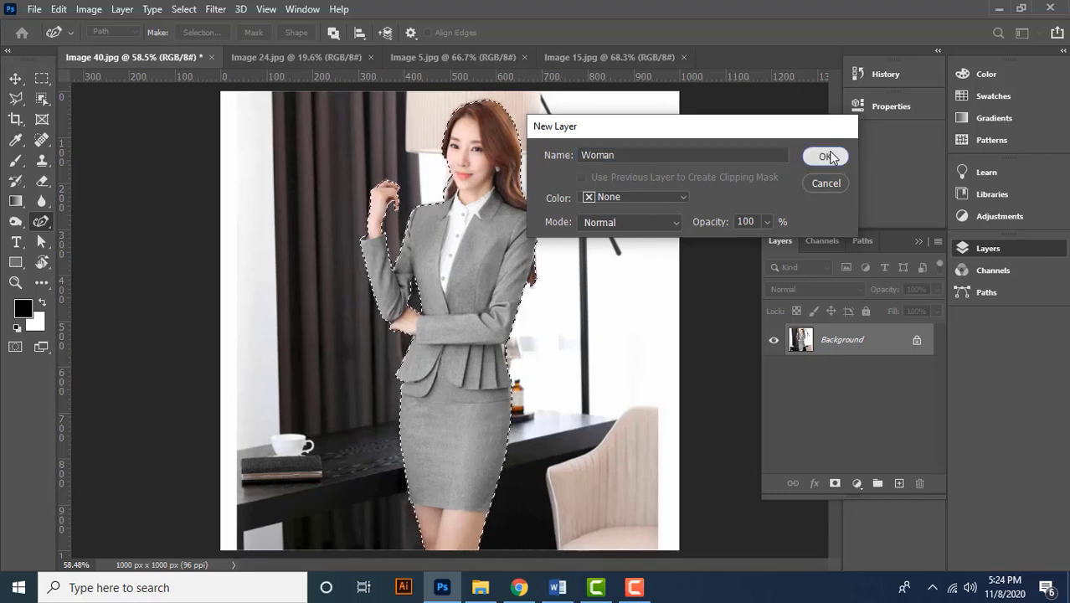
click(827, 156)
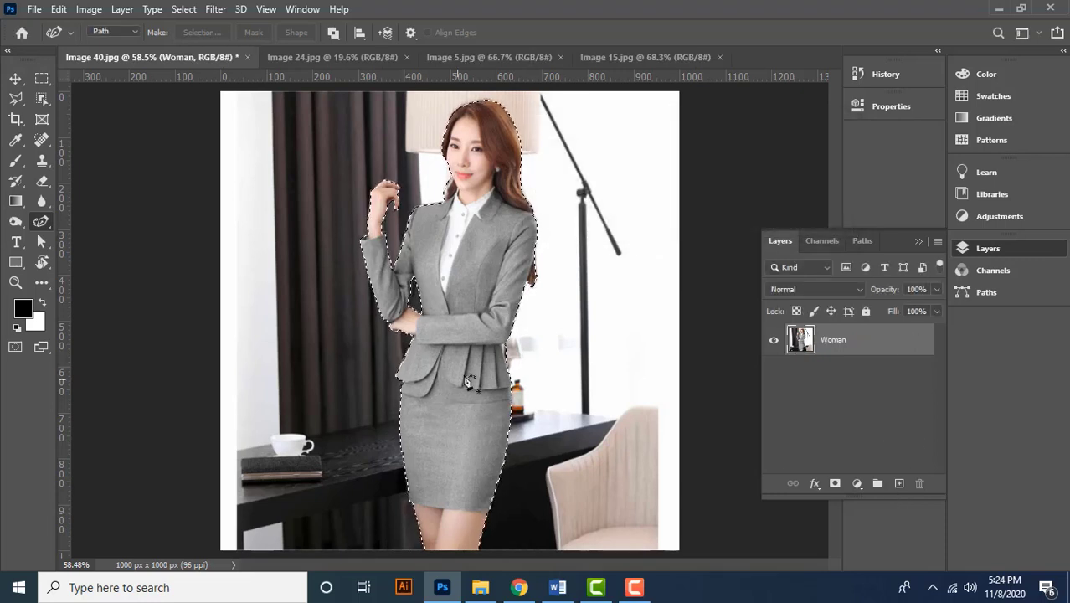
Invert the selection and delete the background around the woman
key(Delete)
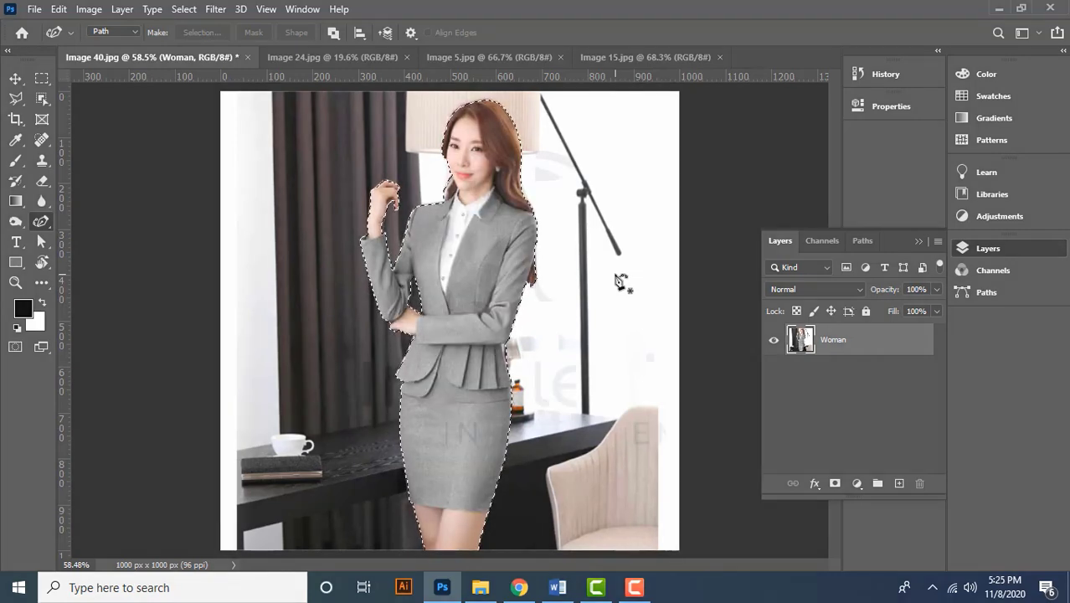
click(183, 9)
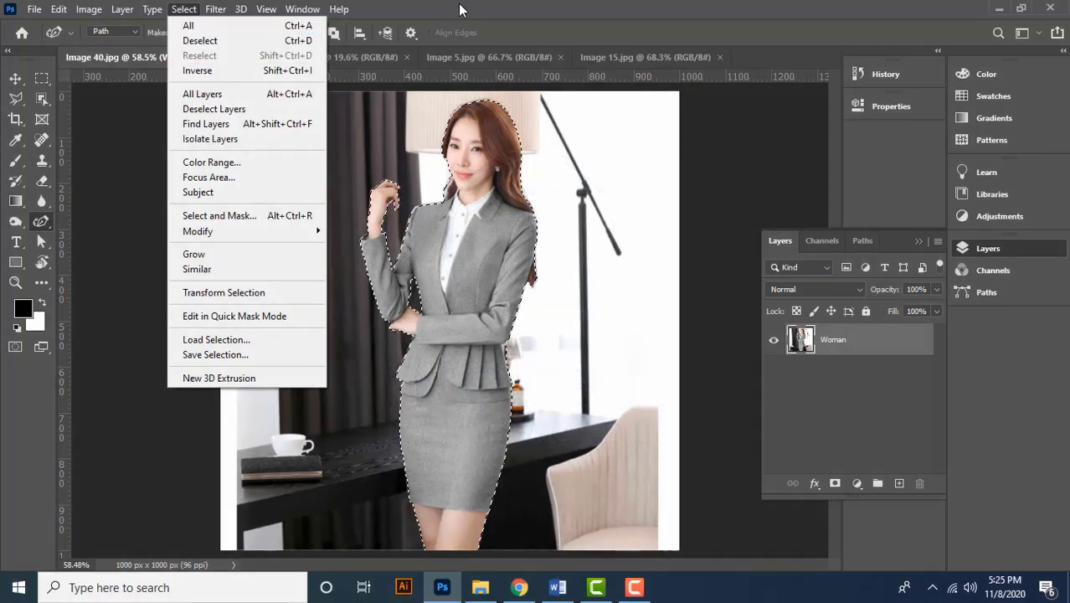
click(240, 76)
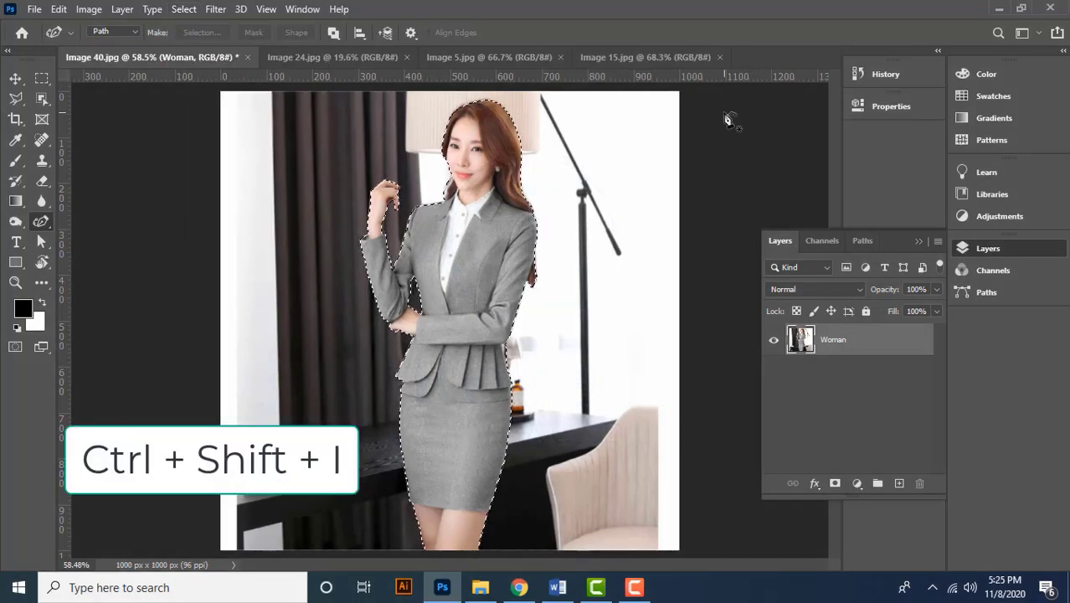
key(ctrl+shift+i)
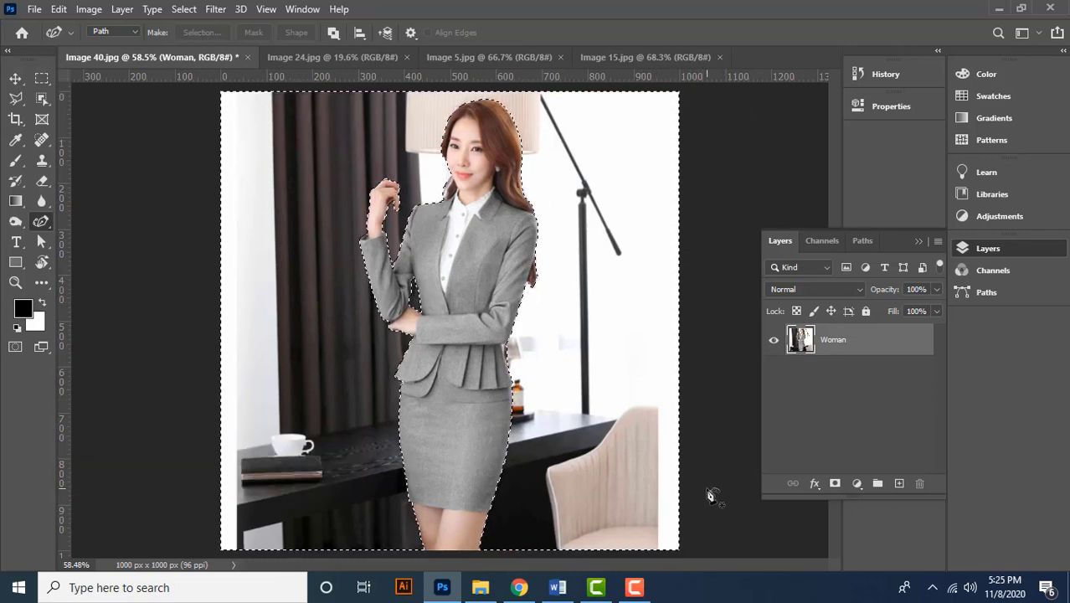
key(Delete)
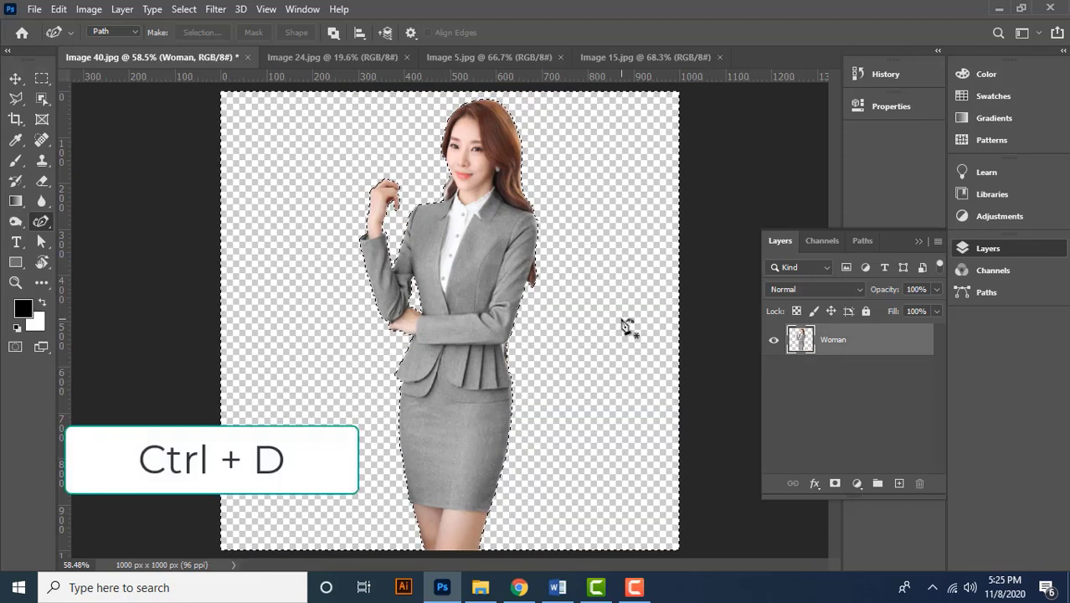
Deselect the image and load the outline of the Woman layer as a selection
key(ctrl+d)
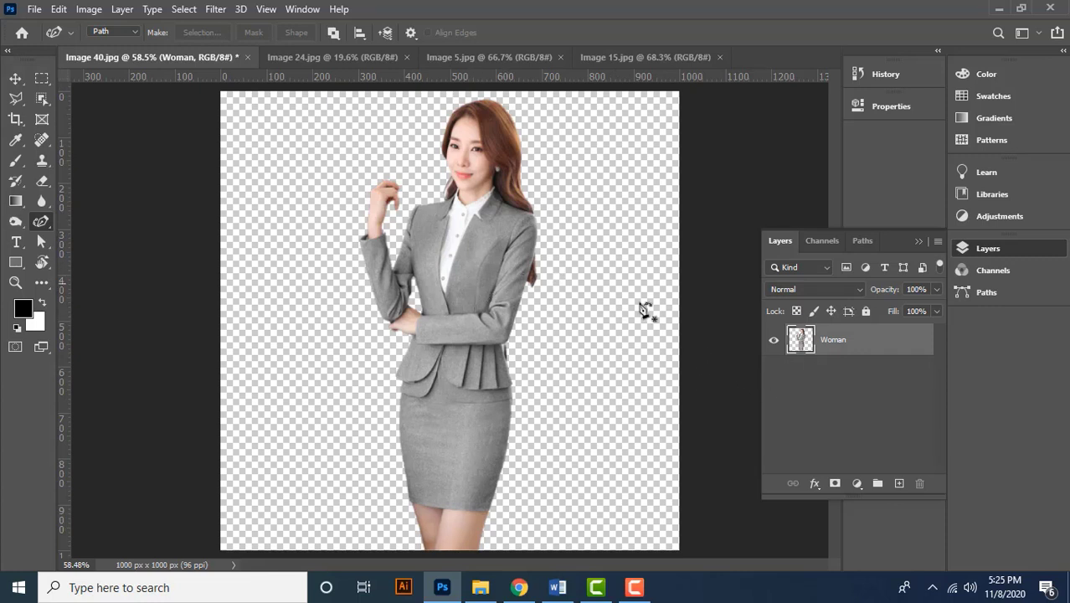
ctrl+click(801, 343)
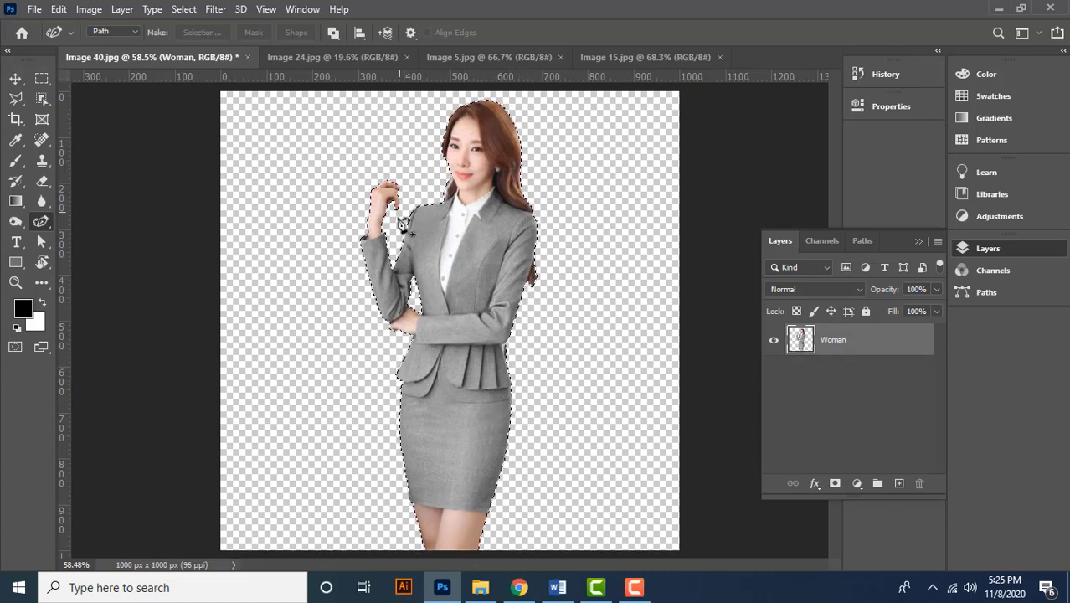
Switch to Image 24.jpg and select the group of people automatically with Select Subject
click(17, 84)
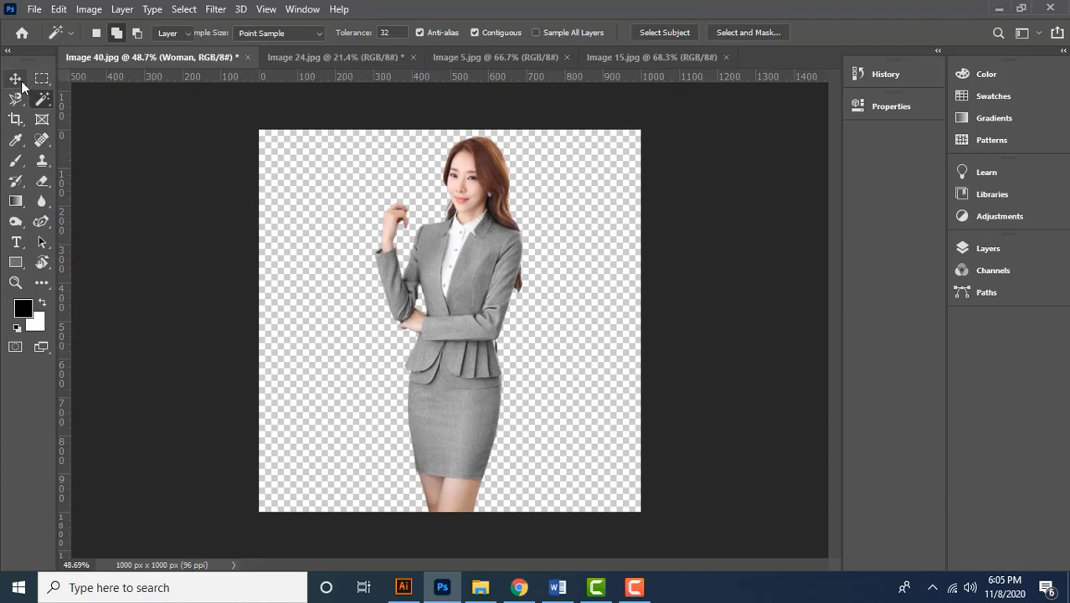
click(21, 83)
click(338, 60)
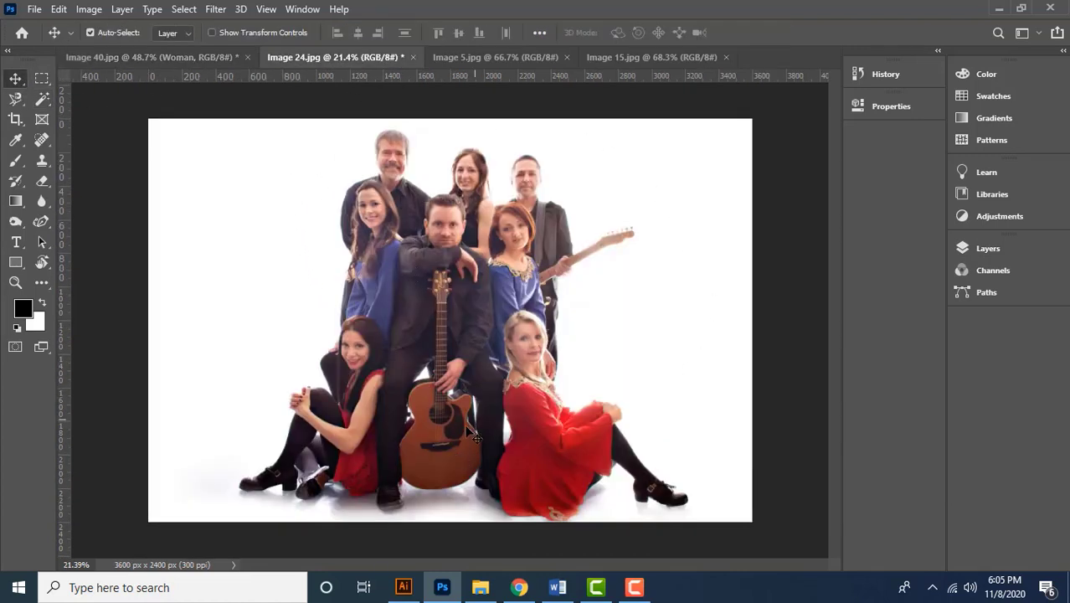
click(187, 11)
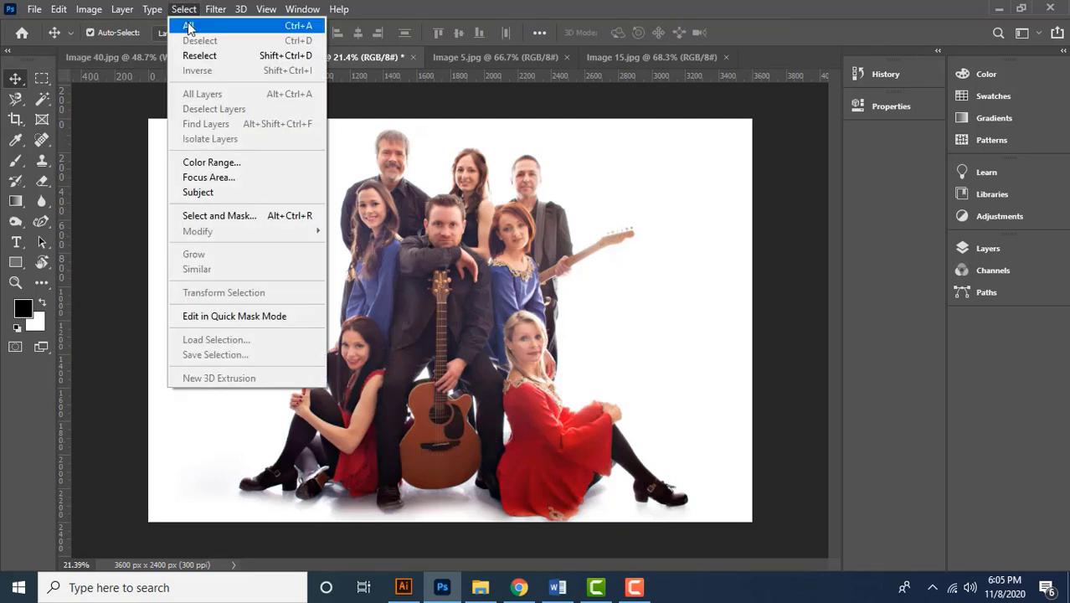
click(244, 193)
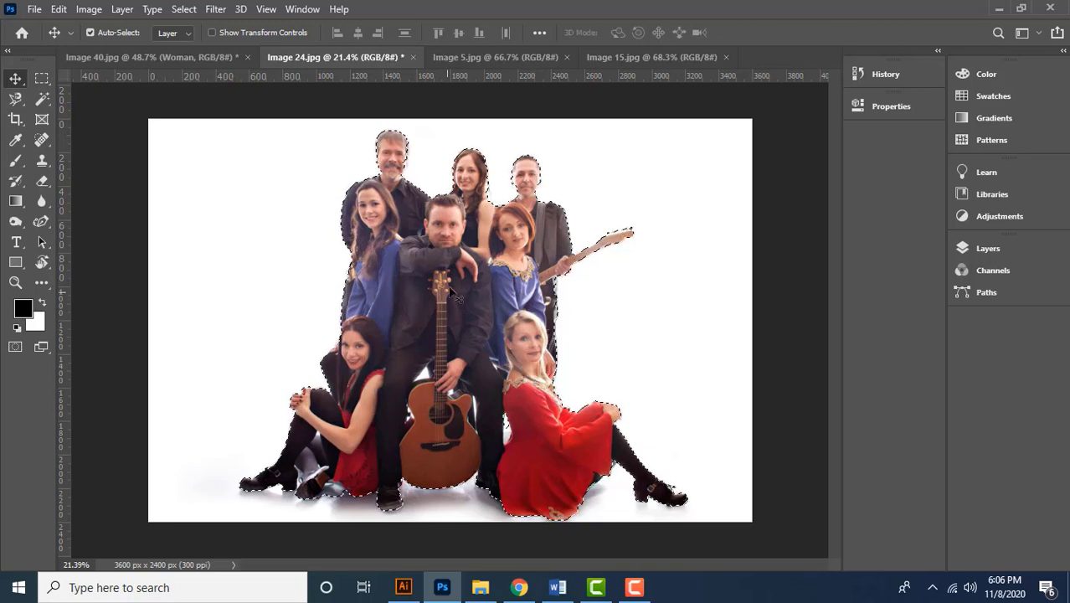
Pick the Curvature Pen tool in Path mode and check its Rubber Band option for correcting the selection around the bearded man's head
scroll(456, 289, up, 1)
scroll(466, 287, down, 1)
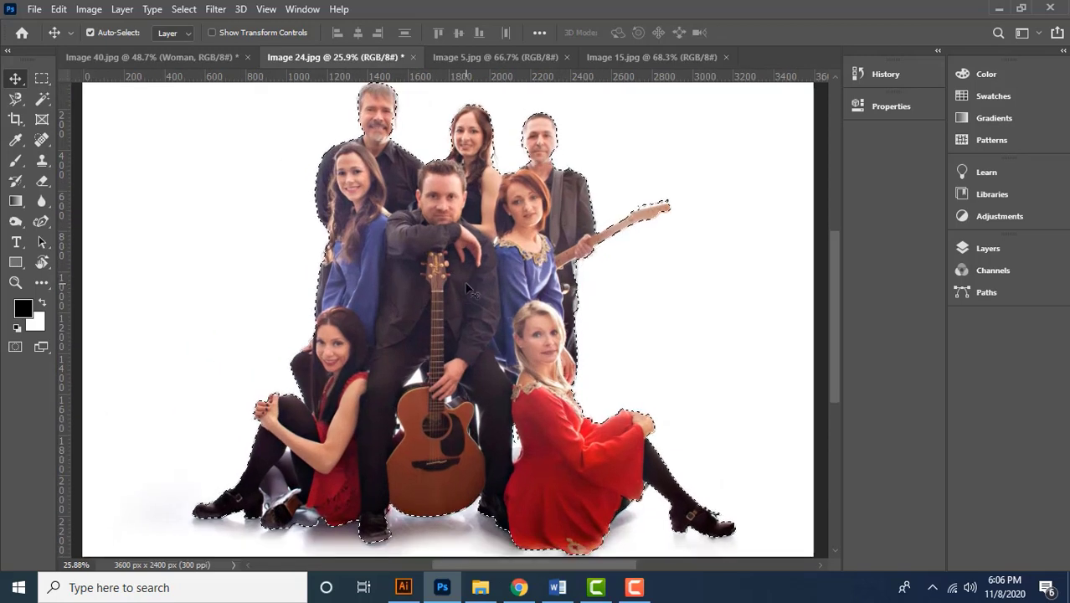
scroll(466, 289, down, 1)
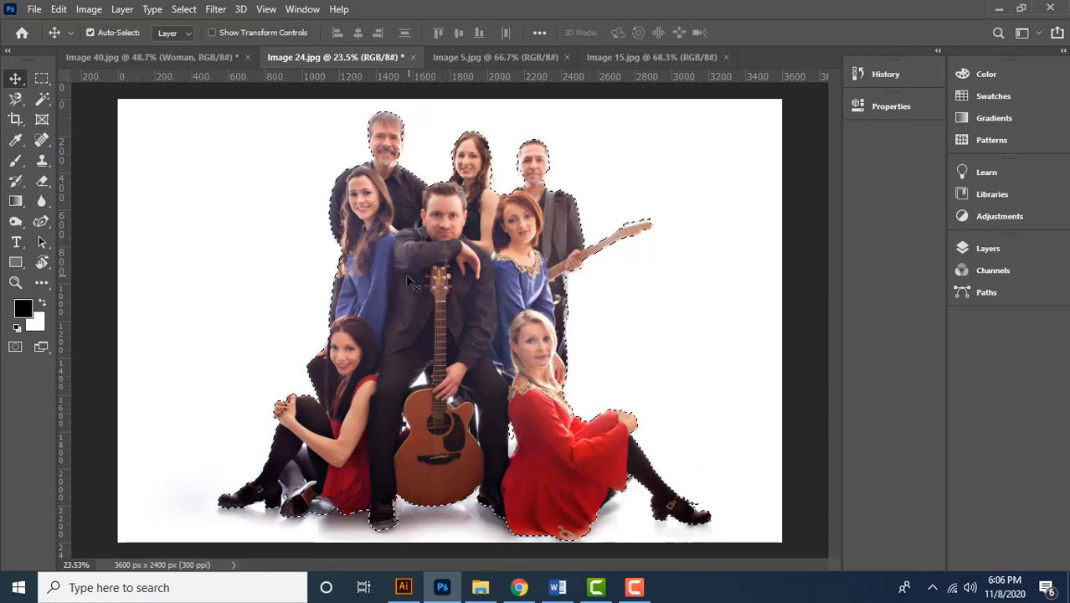
scroll(457, 285, down, 1)
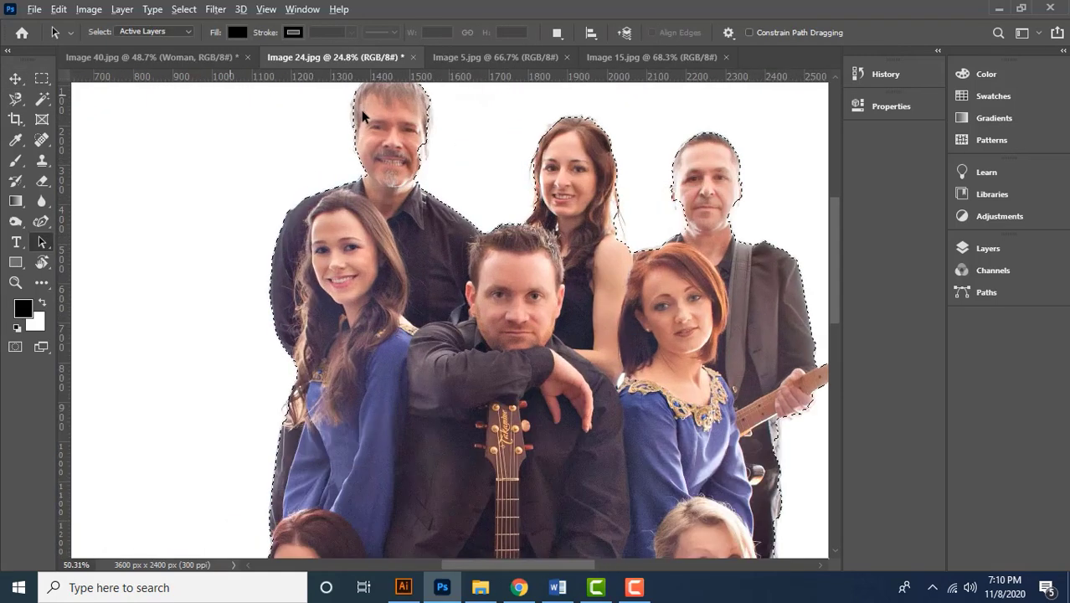
scroll(361, 110, up, 6)
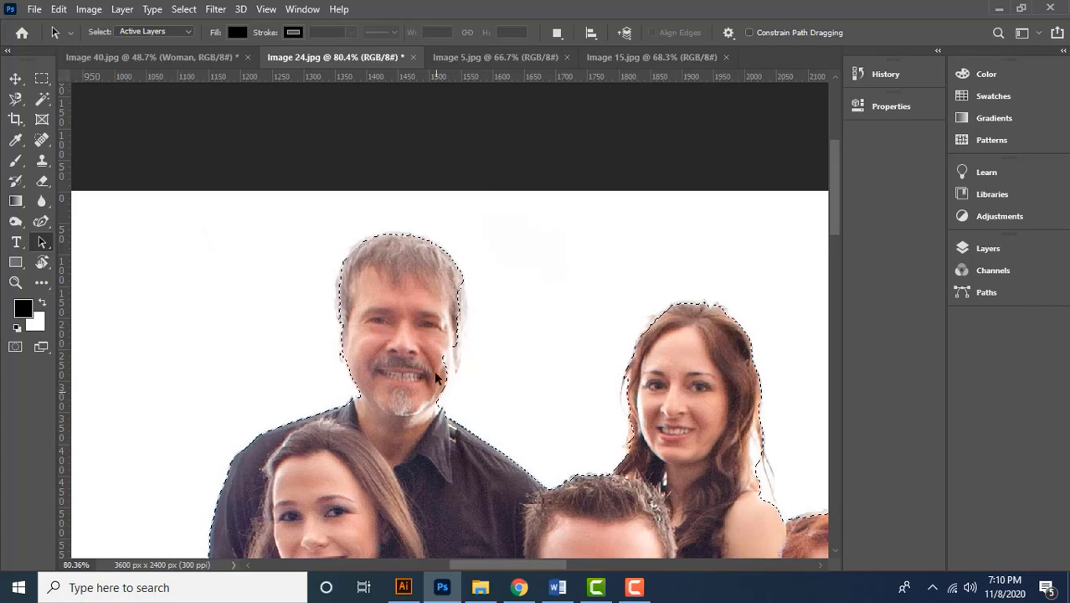
drag(679, 414, 491, 261)
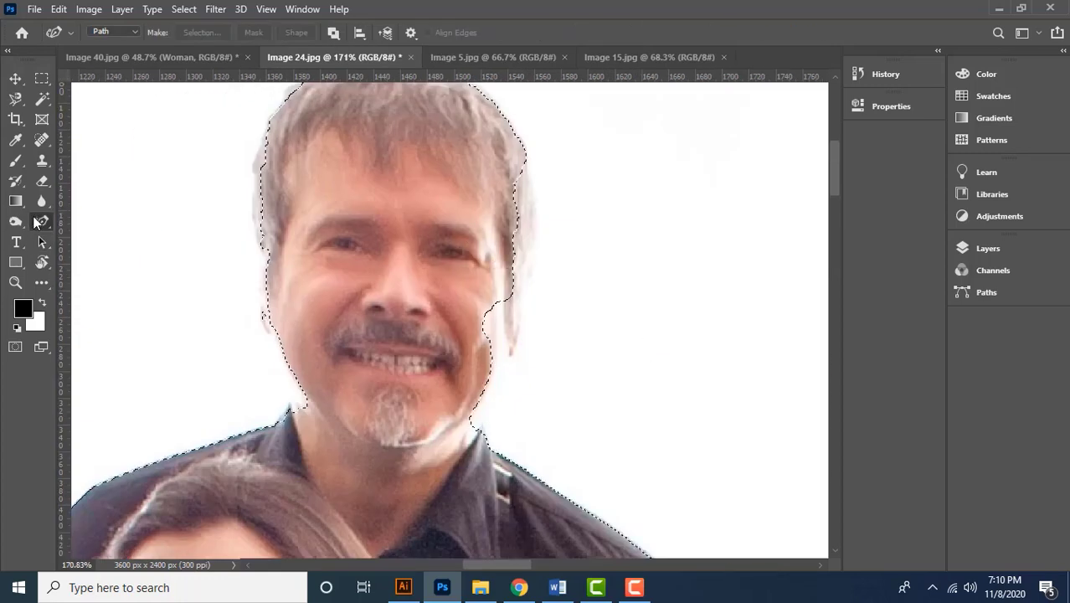
right_click(37, 223)
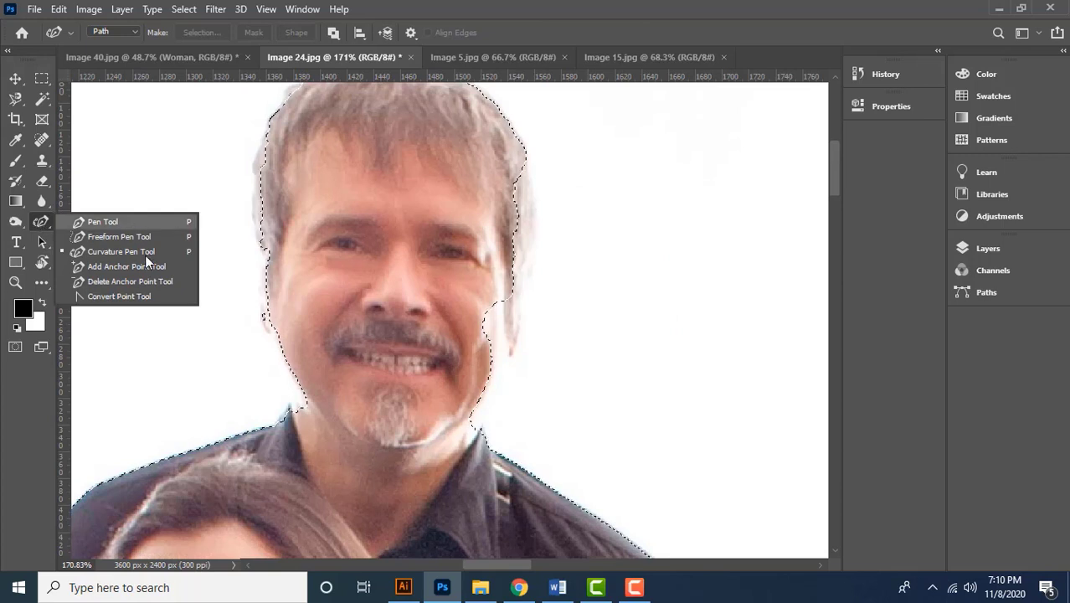
click(123, 252)
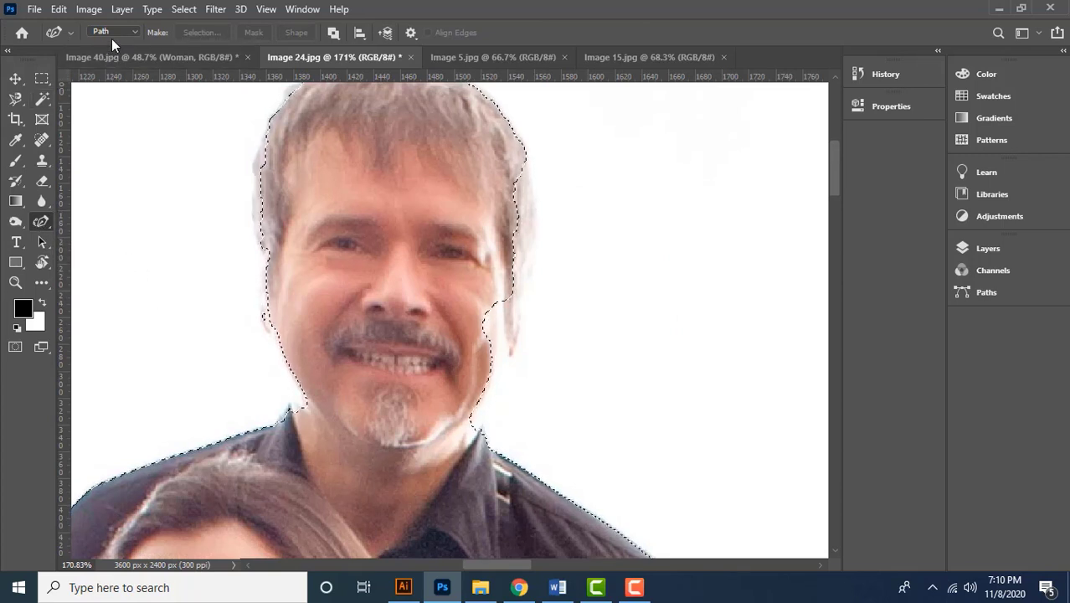
click(413, 34)
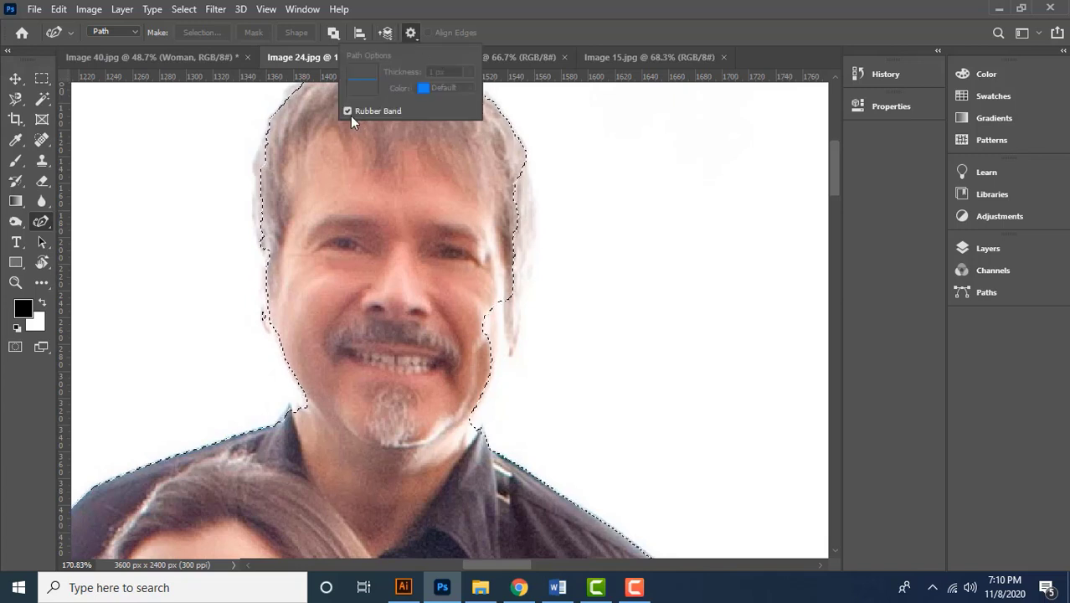
click(411, 32)
Trace a closed path around the missed hair and ear on the left side of the bearded man's head, returning through his face
scroll(245, 183, up, 1)
scroll(244, 183, up, 1)
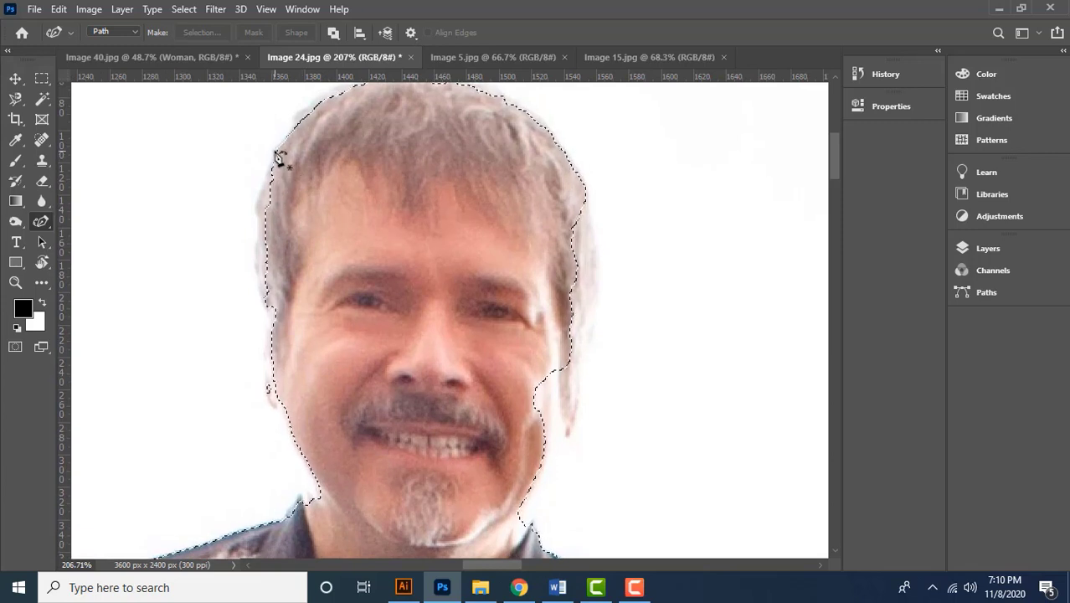
click(276, 150)
click(262, 186)
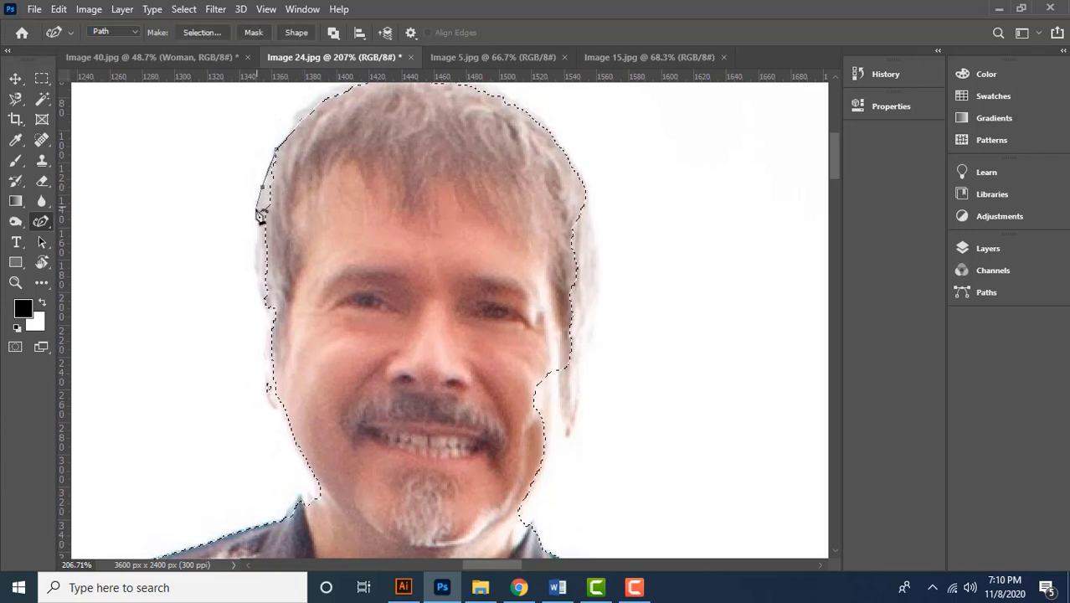
click(255, 264)
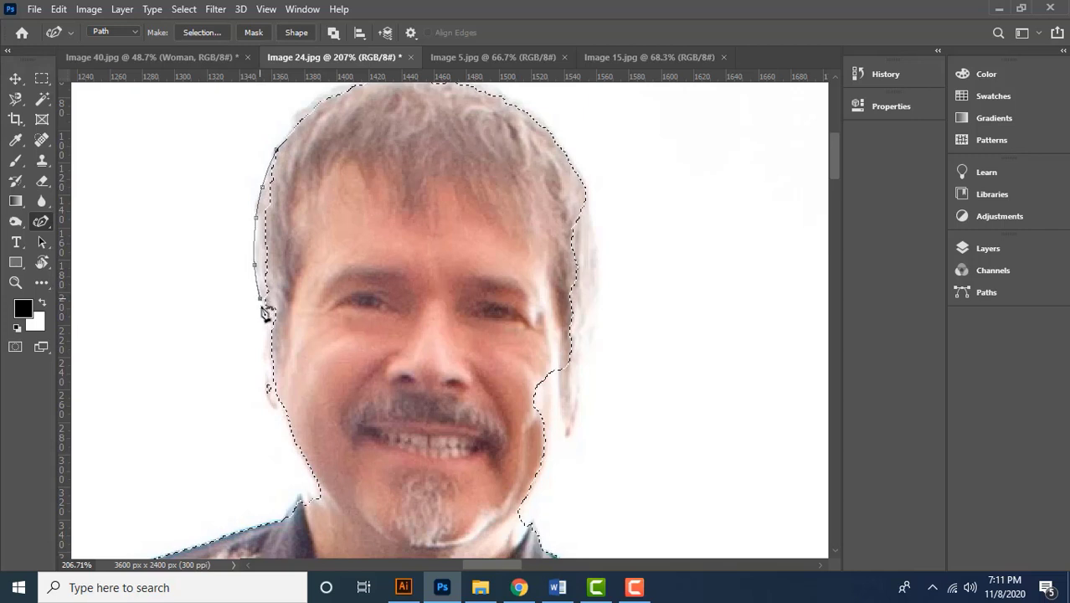
click(268, 384)
click(281, 427)
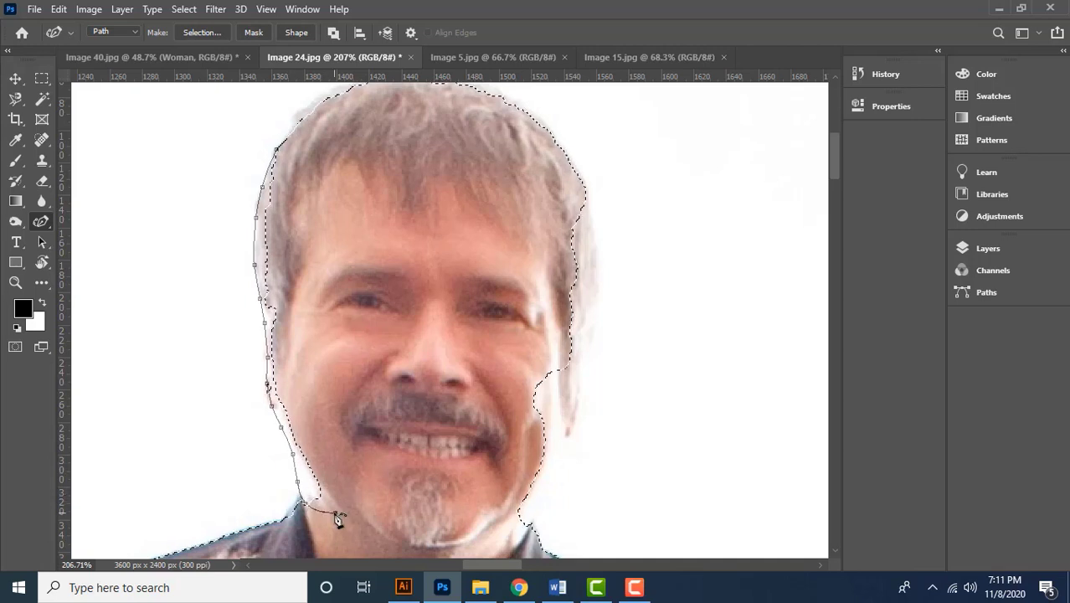
click(349, 295)
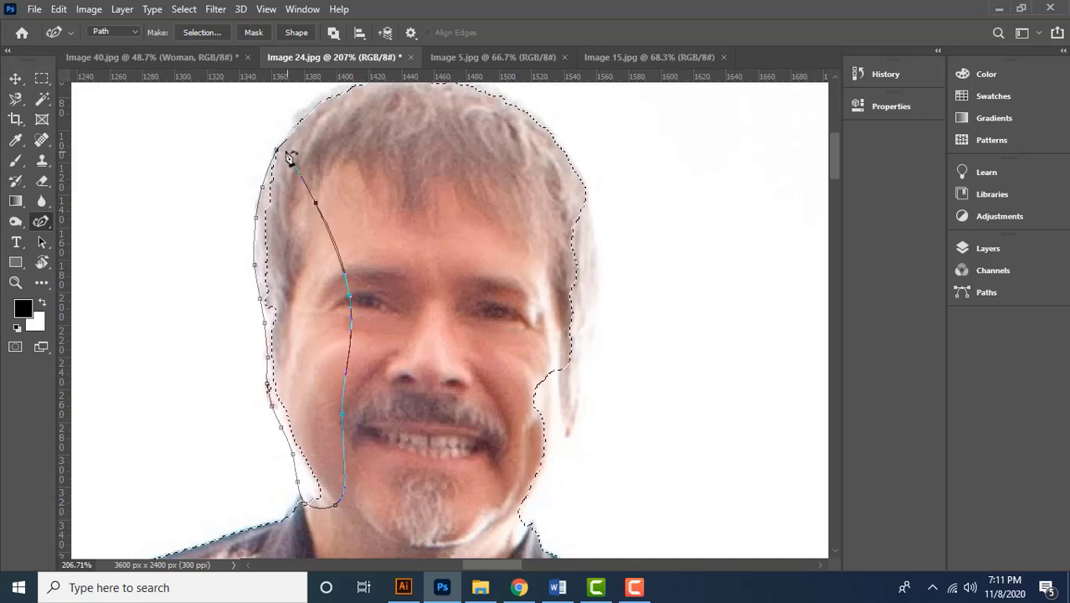
Trace a closed path around the missed hair and ear on the right side of the bearded man's head, returning through his face
mouse_move(523, 185)
mouse_down()
mouse_move(490, 185)
mouse_move(524, 174)
mouse_up()
click(538, 179)
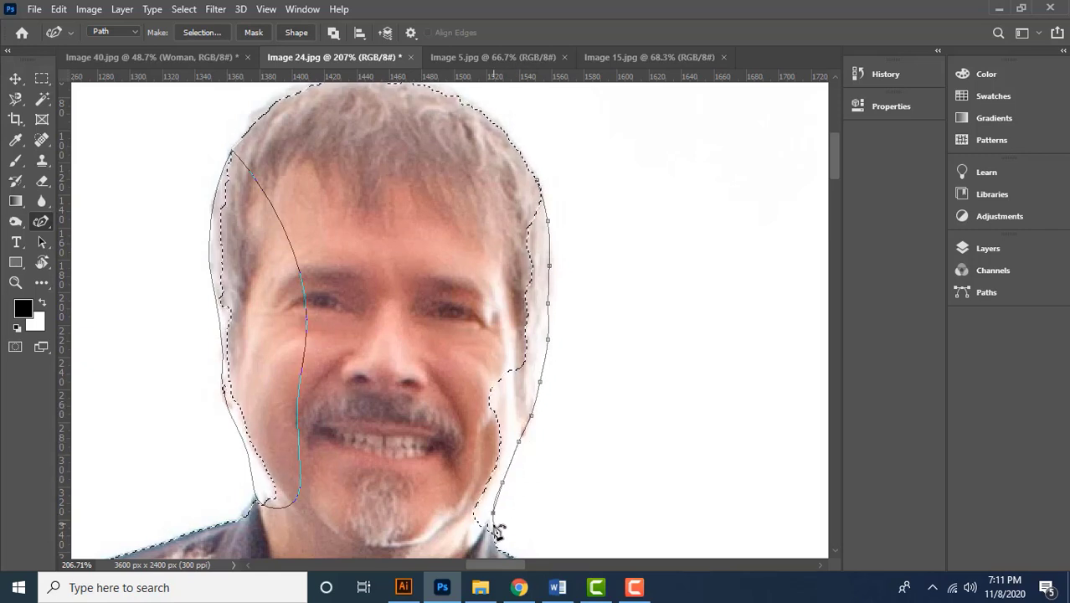
click(410, 428)
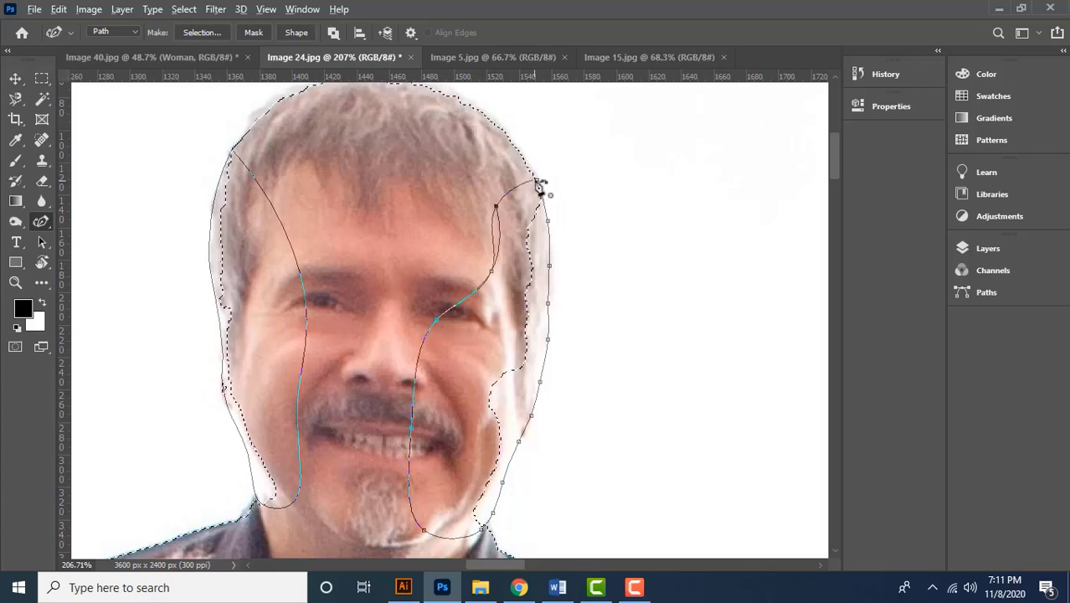
scroll(366, 201, down, 4)
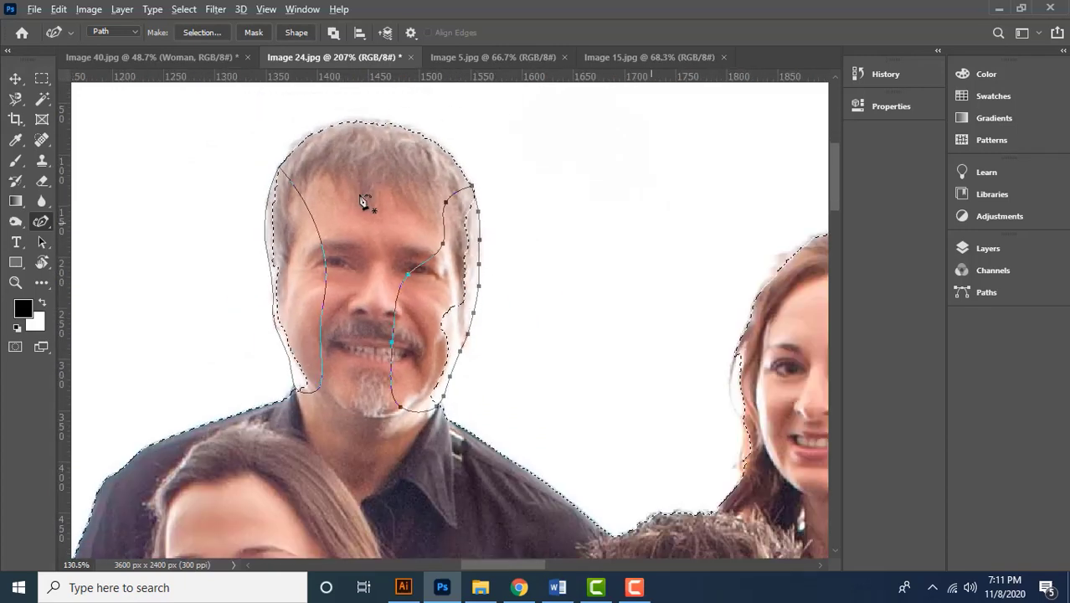
Trace a closed path around the missed shoulder strip above the red-haired woman's head, returning through her hair
drag(520, 219, 428, 210)
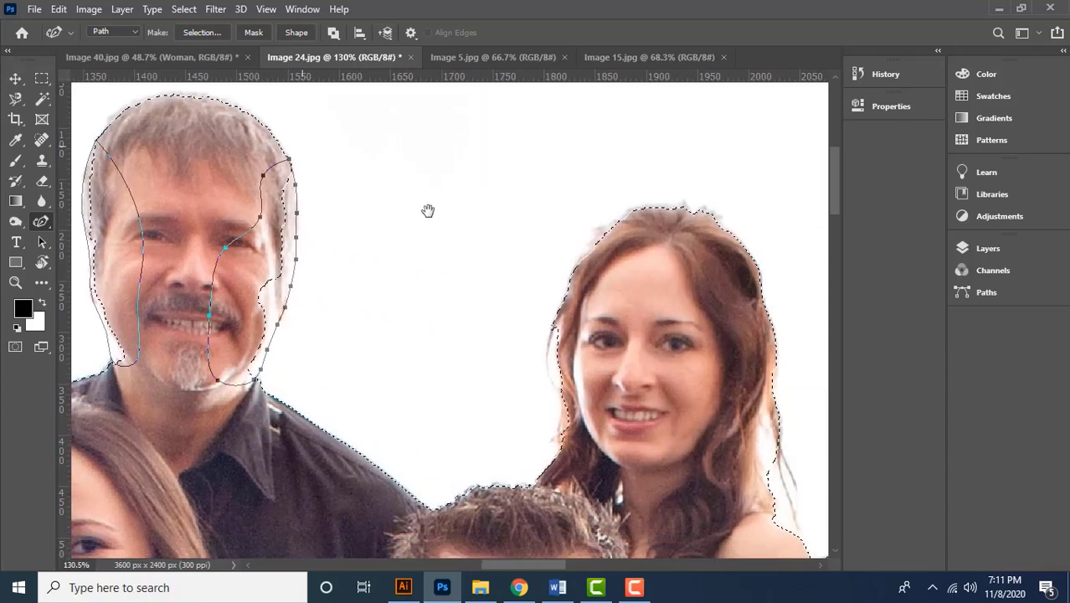
drag(482, 296, 423, 248)
drag(690, 473, 552, 373)
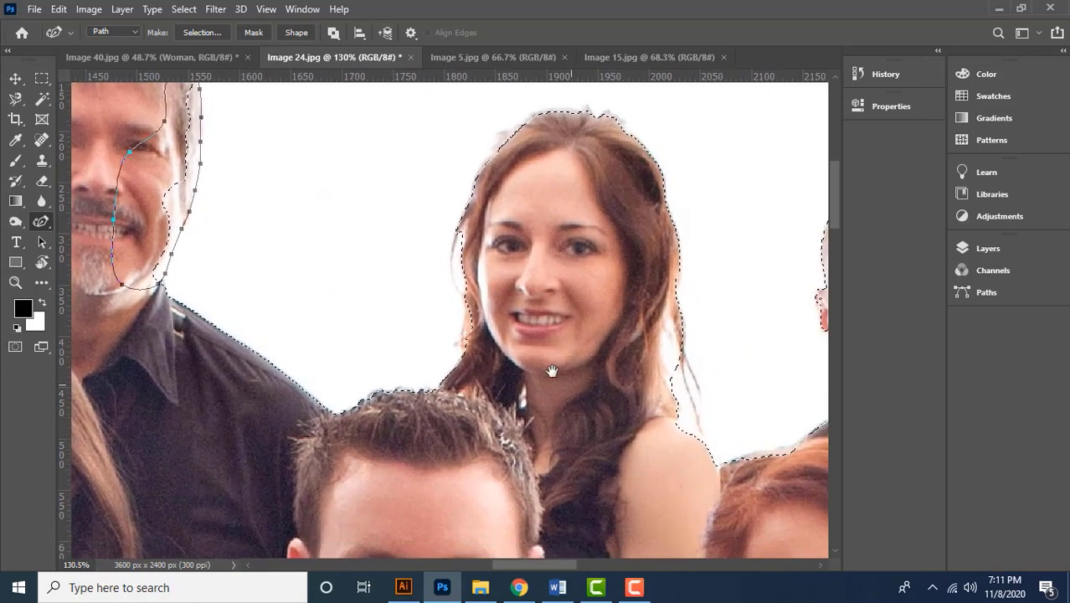
mouse_move(612, 446)
mouse_down()
mouse_move(562, 441)
mouse_move(544, 487)
mouse_up()
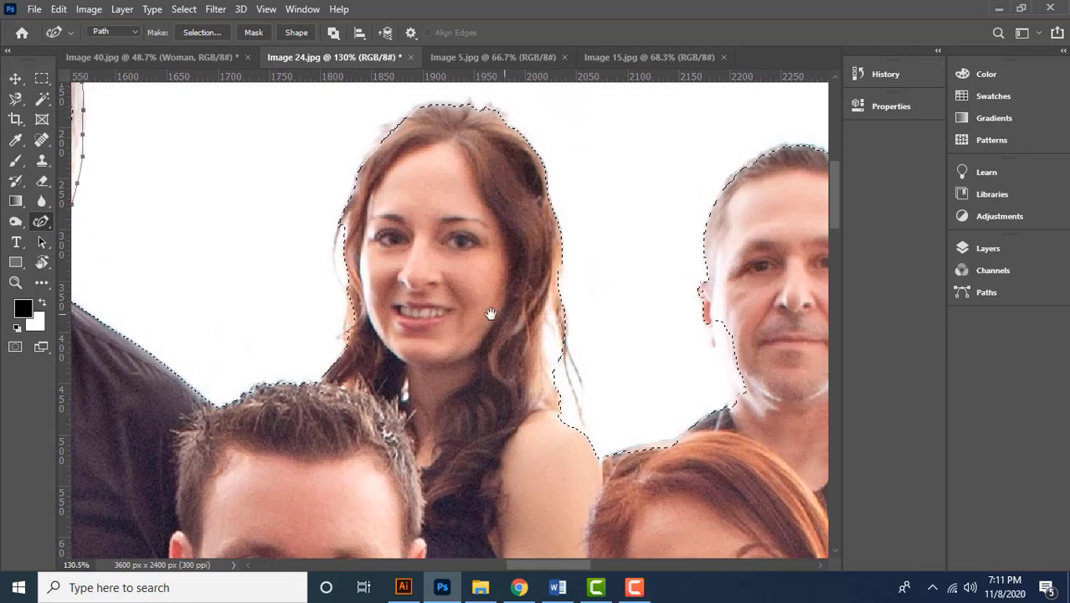
drag(509, 311, 410, 246)
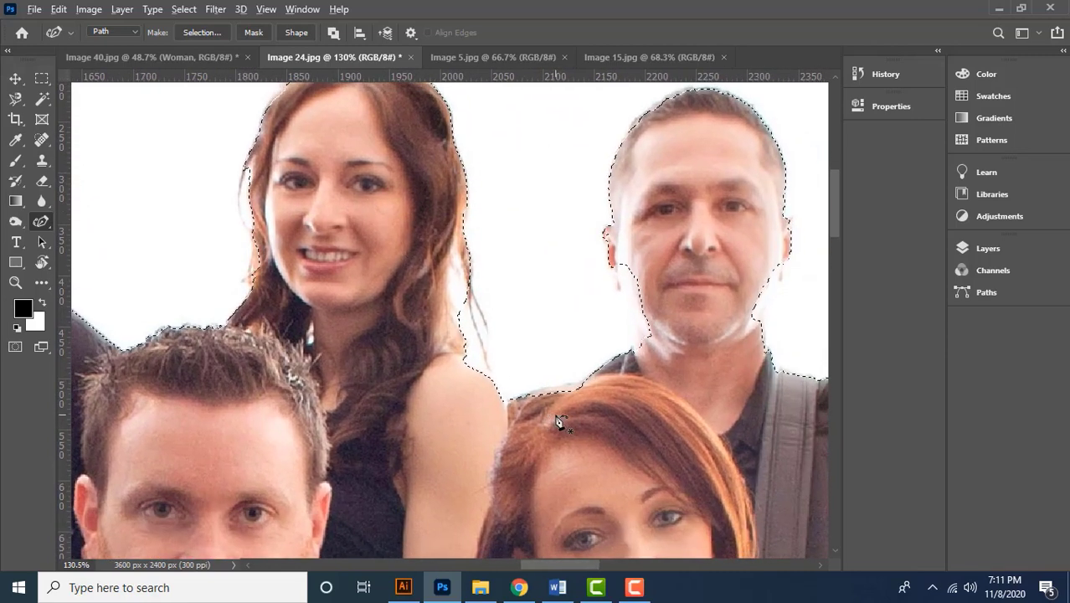
scroll(559, 418, up, 6)
scroll(504, 400, up, 1)
click(464, 401)
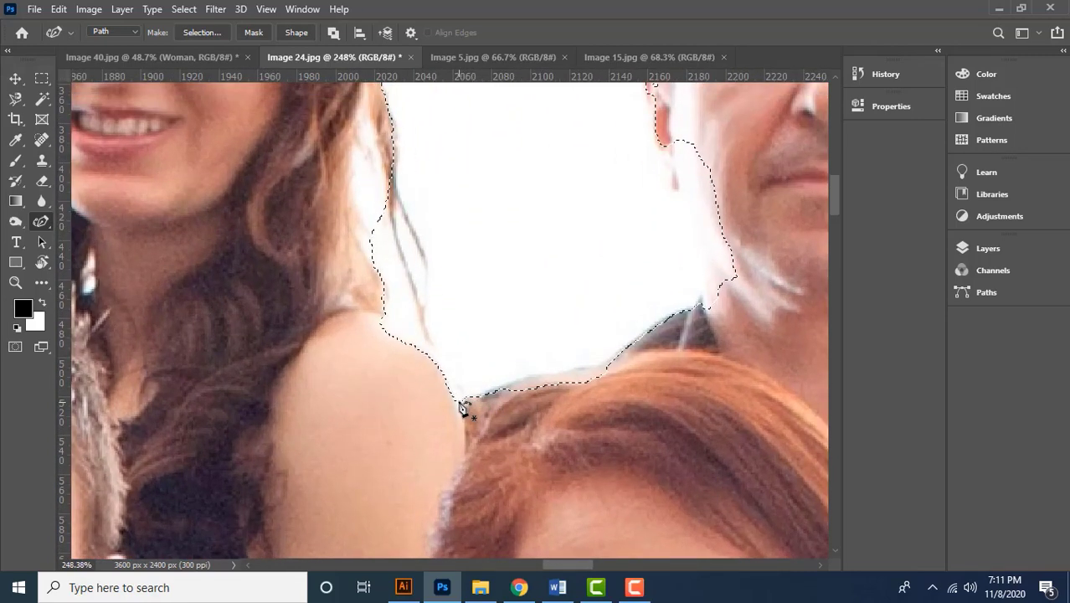
click(508, 383)
click(555, 376)
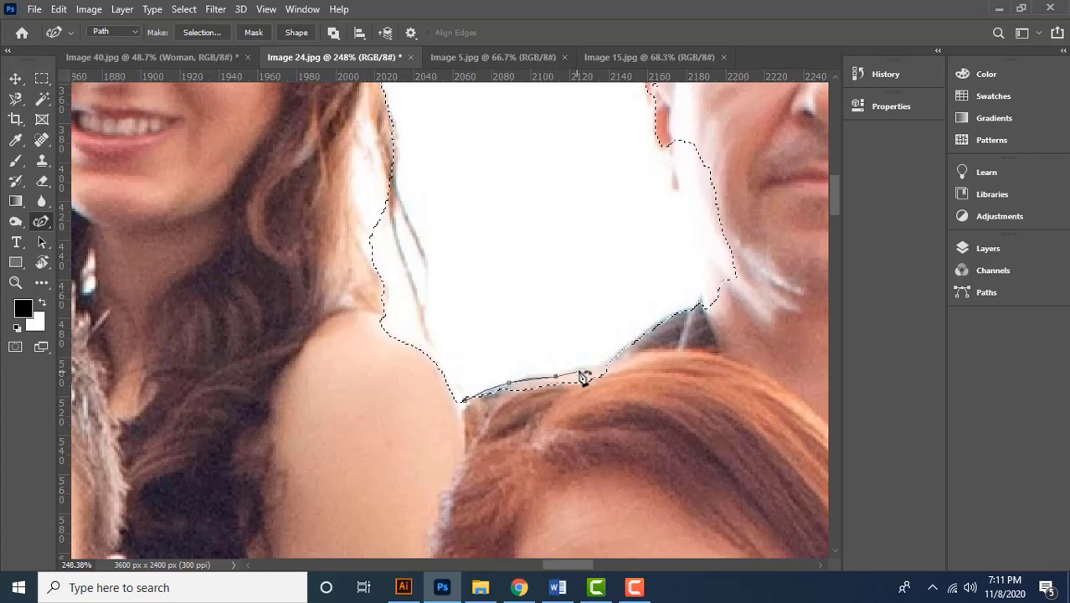
click(589, 367)
click(622, 354)
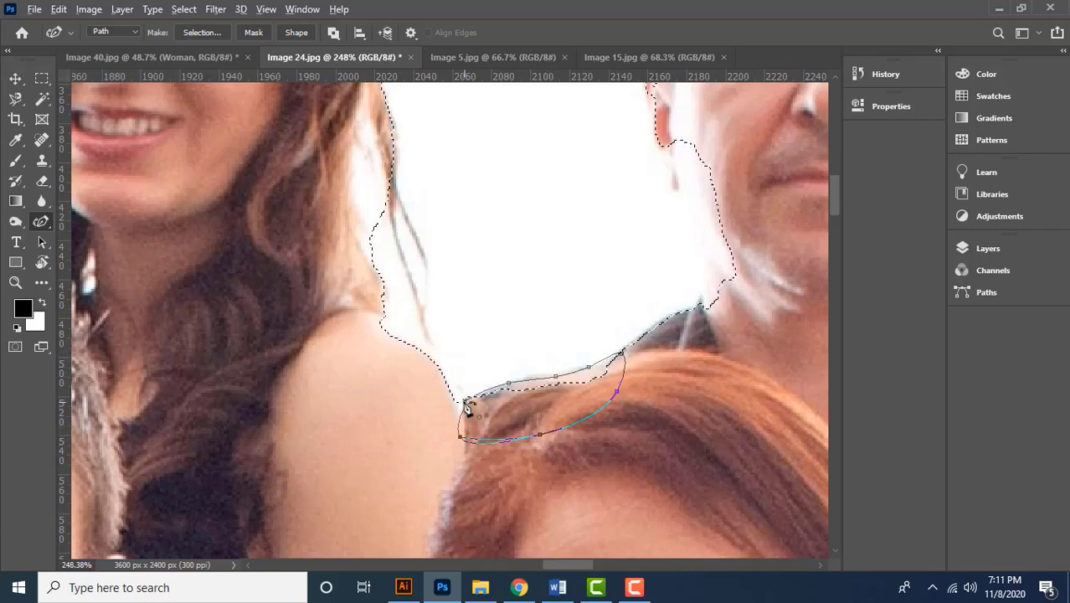
Trace a closed path around the missed ear, jaw and neck on the left side of the short-haired man's head
drag(727, 341, 504, 456)
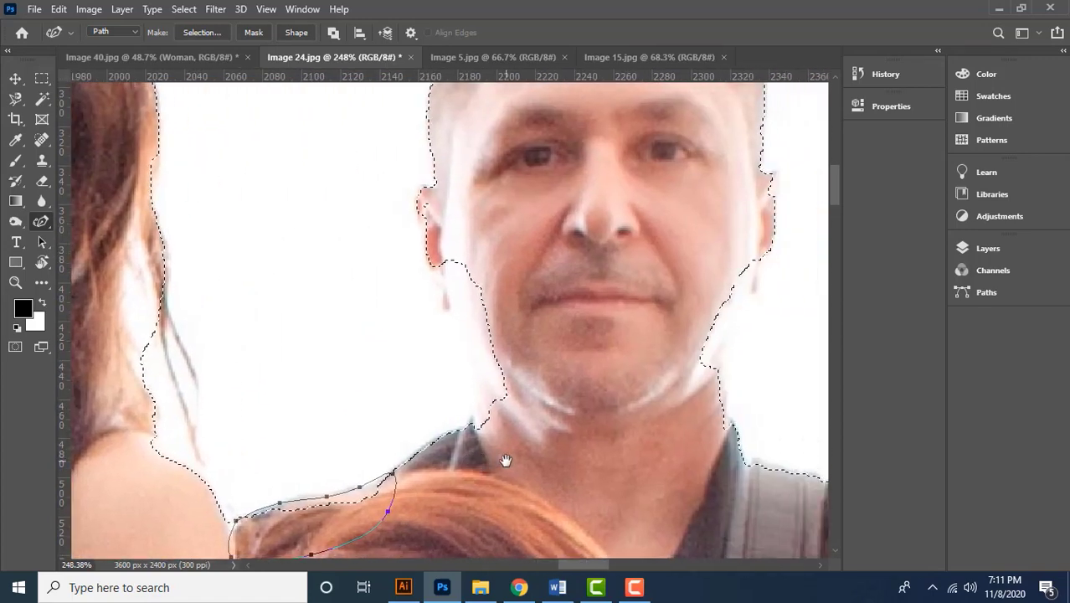
scroll(430, 210, up, 3)
drag(498, 238, 472, 211)
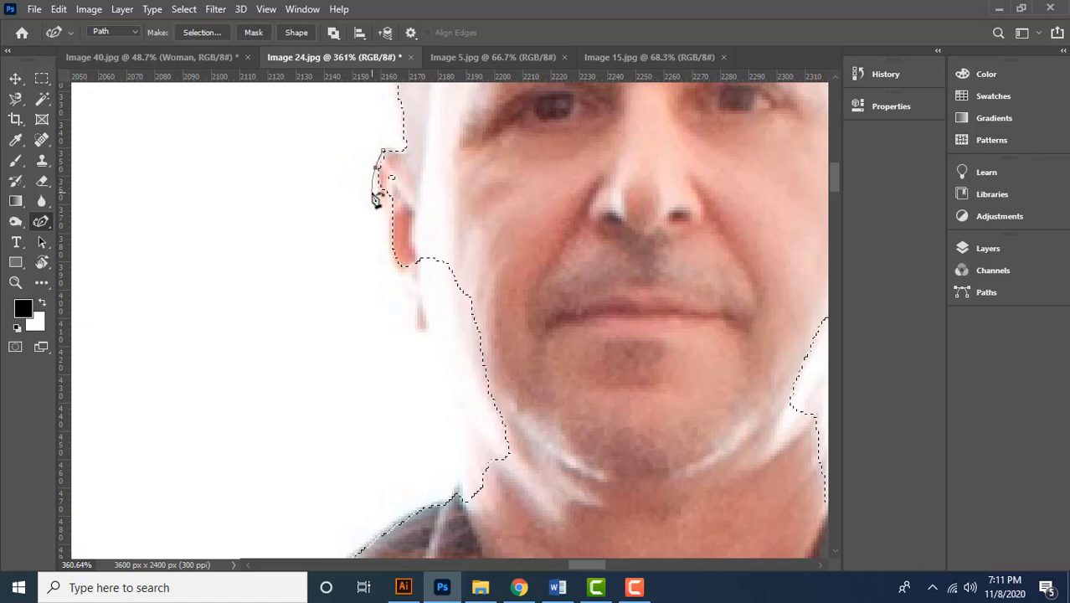
click(380, 201)
click(384, 239)
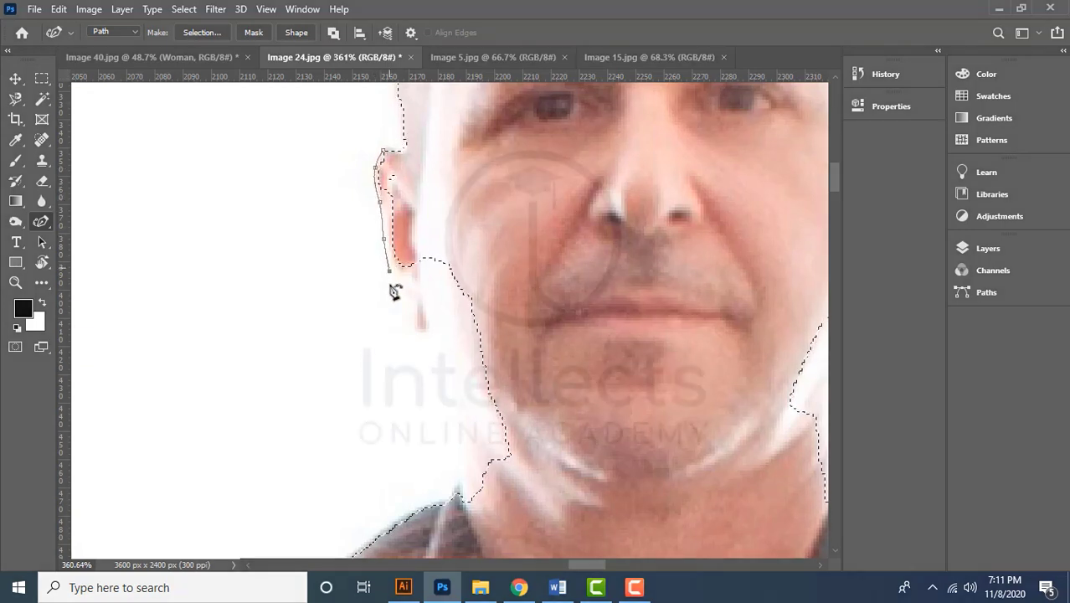
click(451, 380)
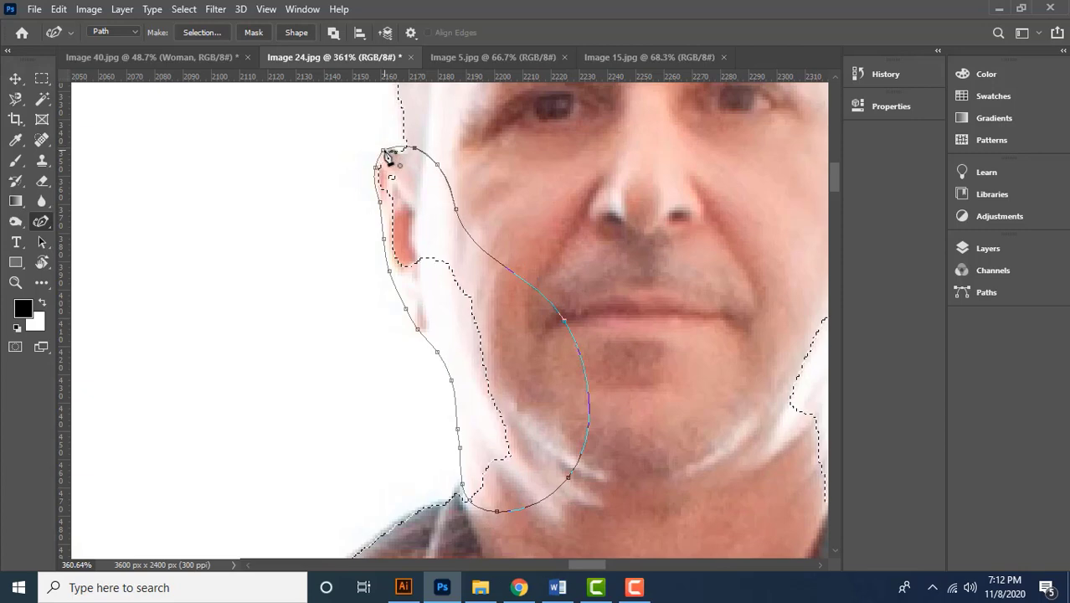
Trace a closed path around the missed ear, jaw and neck on the right side of the short-haired man's head
scroll(519, 262, down, 6)
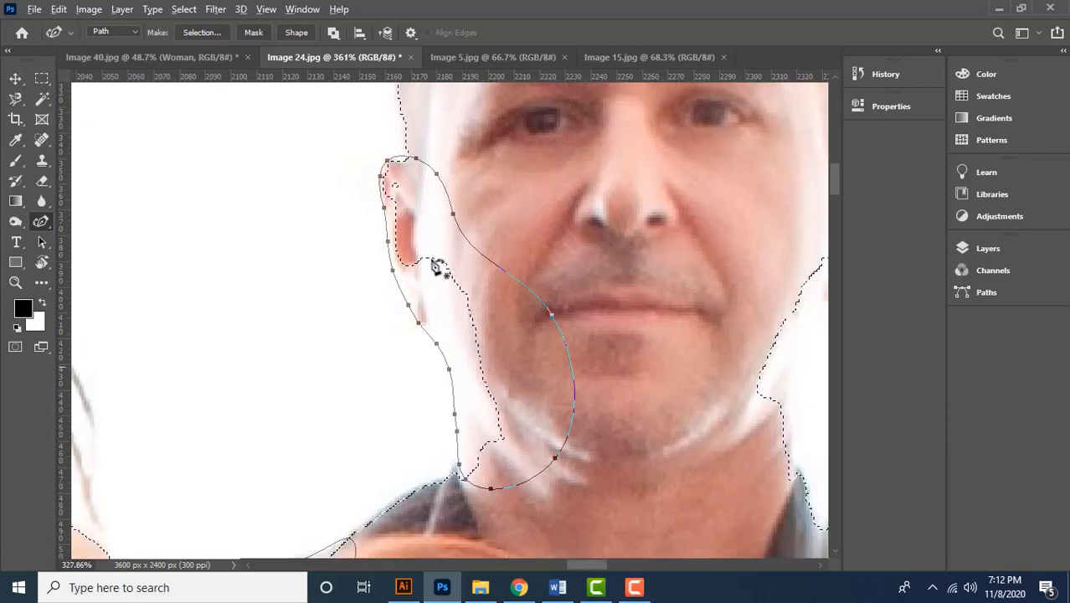
scroll(639, 270, up, 3)
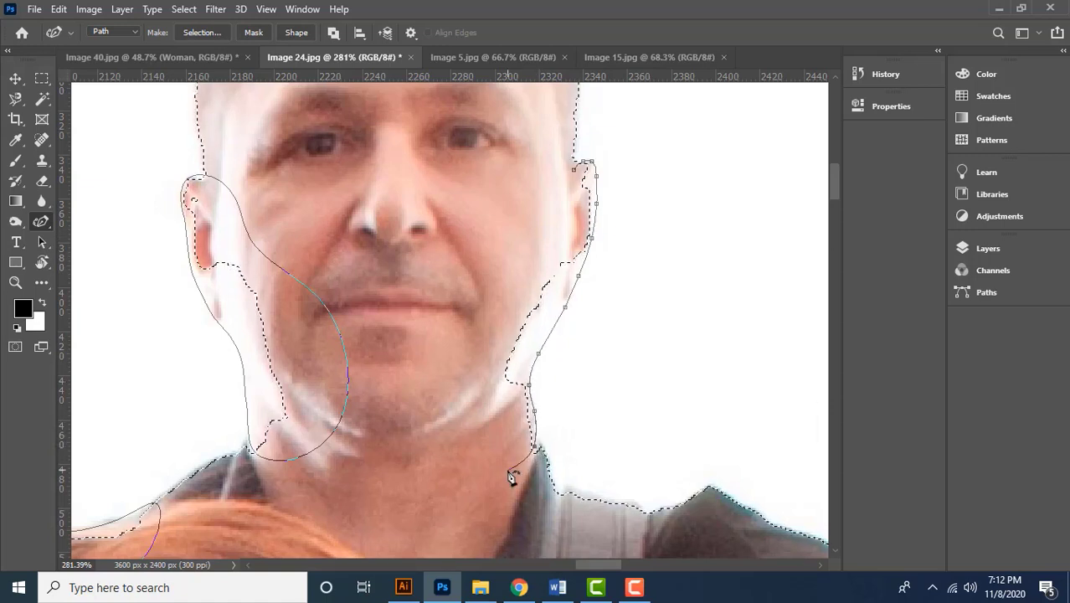
click(452, 278)
click(508, 214)
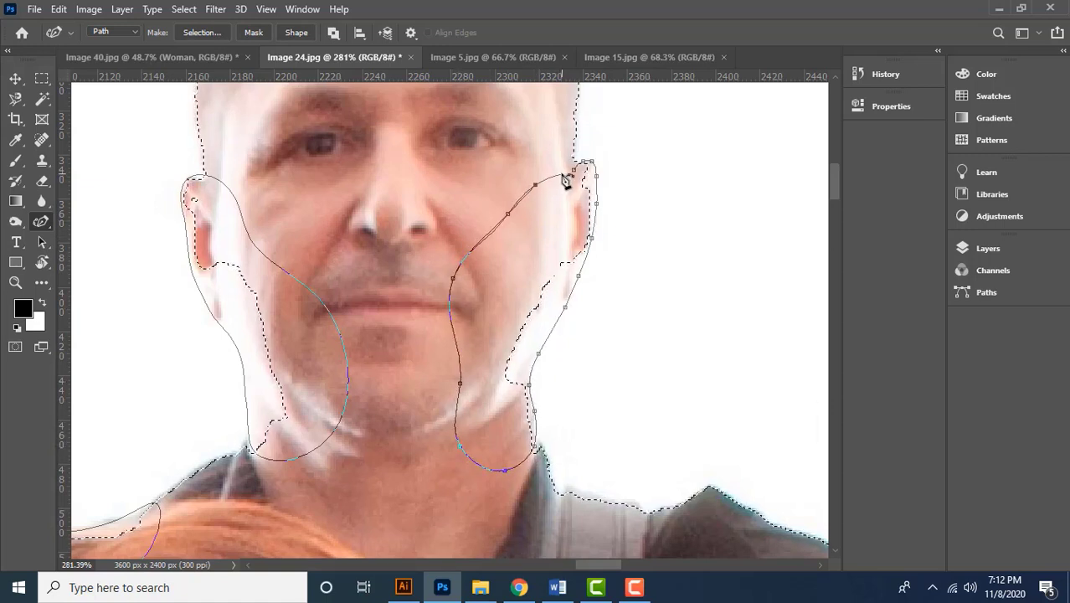
Select all five closed paths around the two men's heads and above the red-haired woman's hair with the Path Selection tool
scroll(586, 245, down, 6)
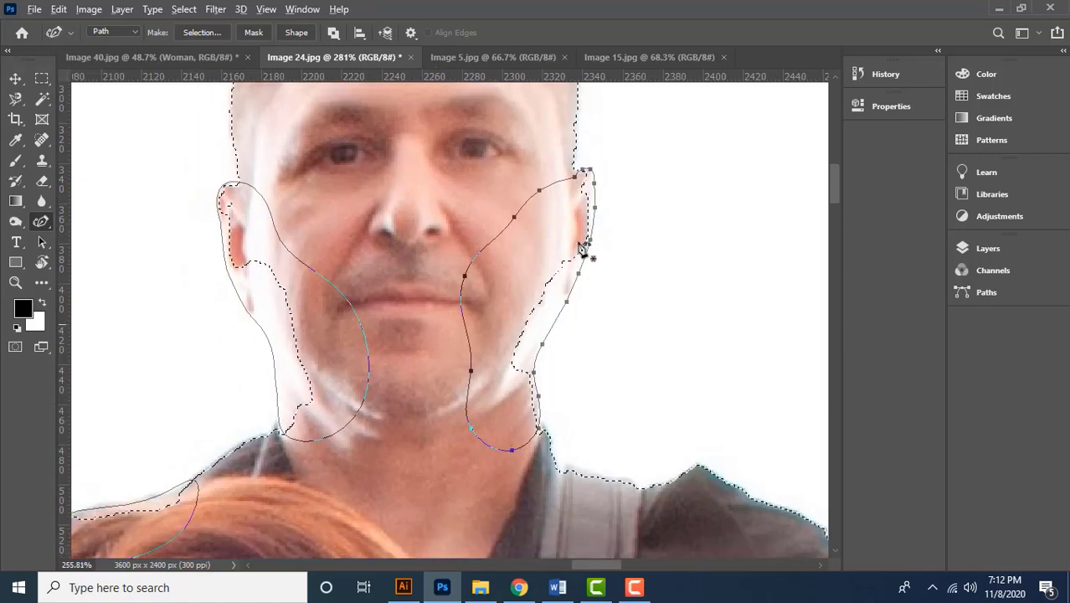
drag(489, 305, 472, 273)
scroll(472, 273, down, 4)
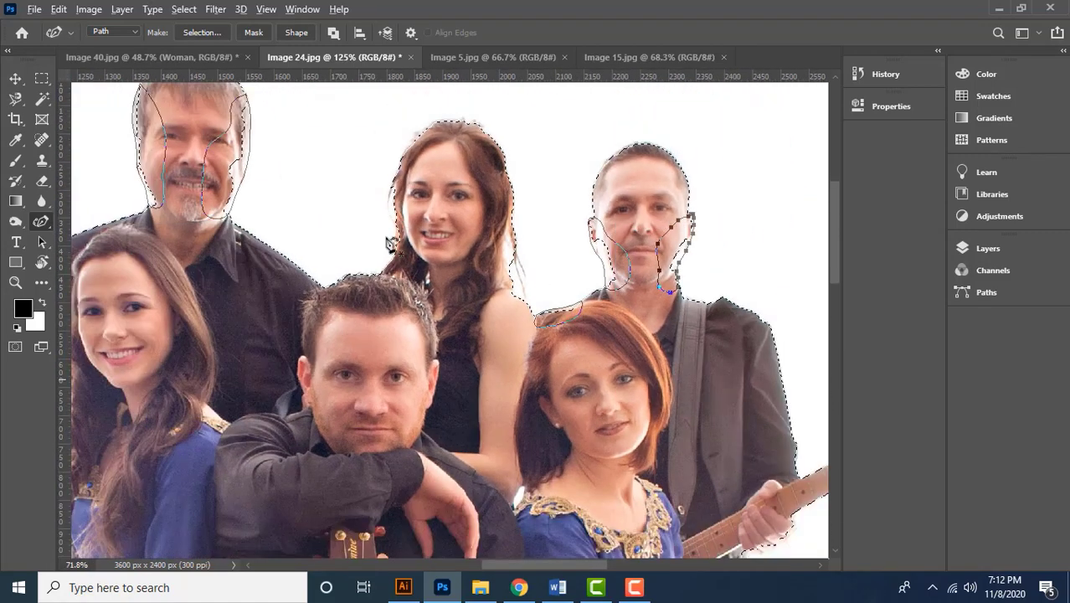
drag(374, 220, 440, 251)
click(42, 246)
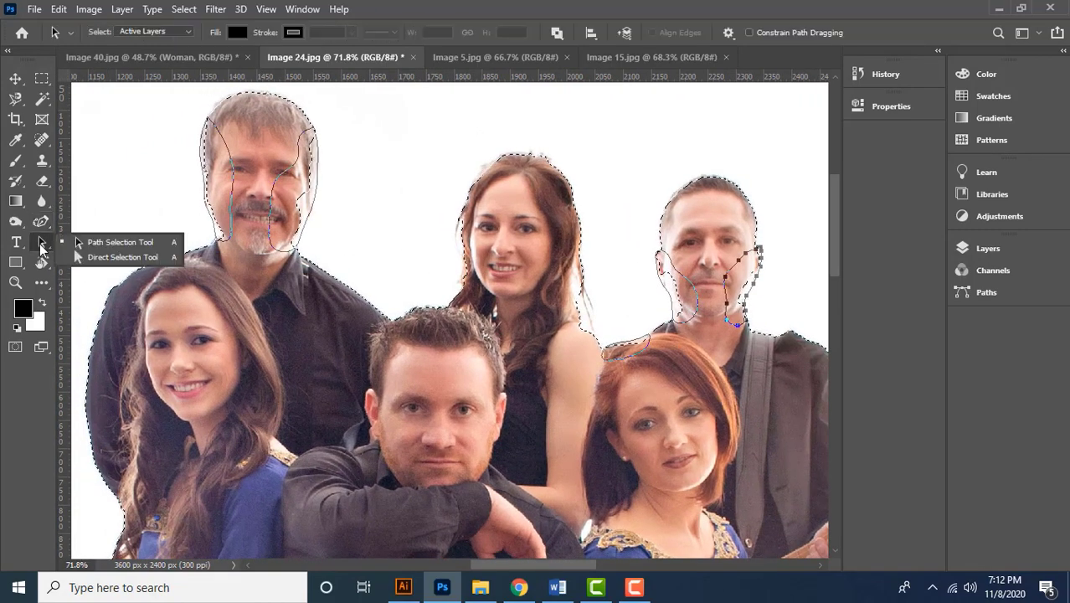
click(118, 251)
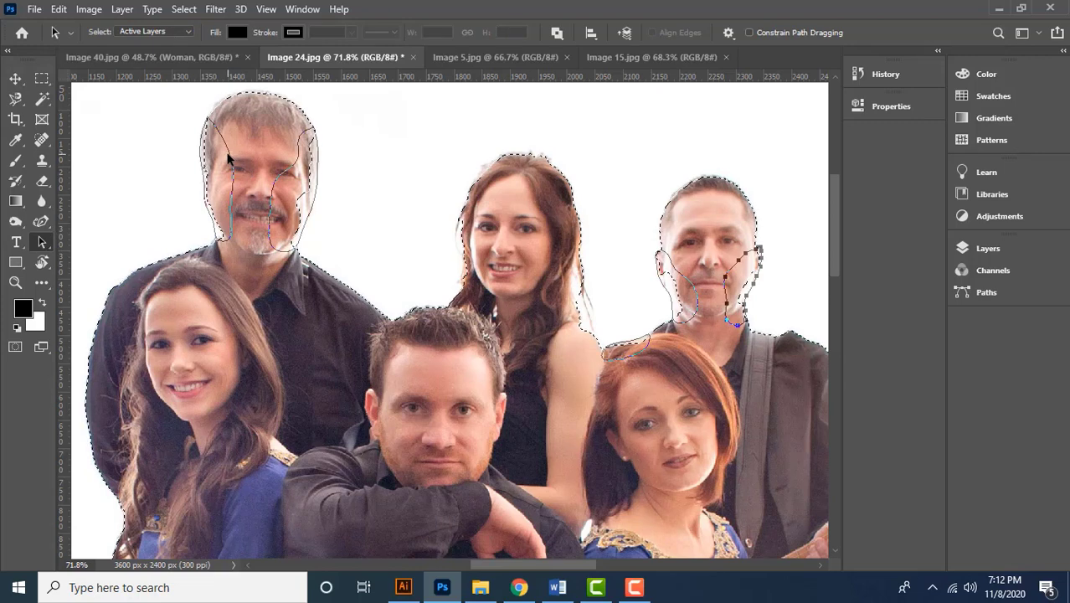
click(307, 172)
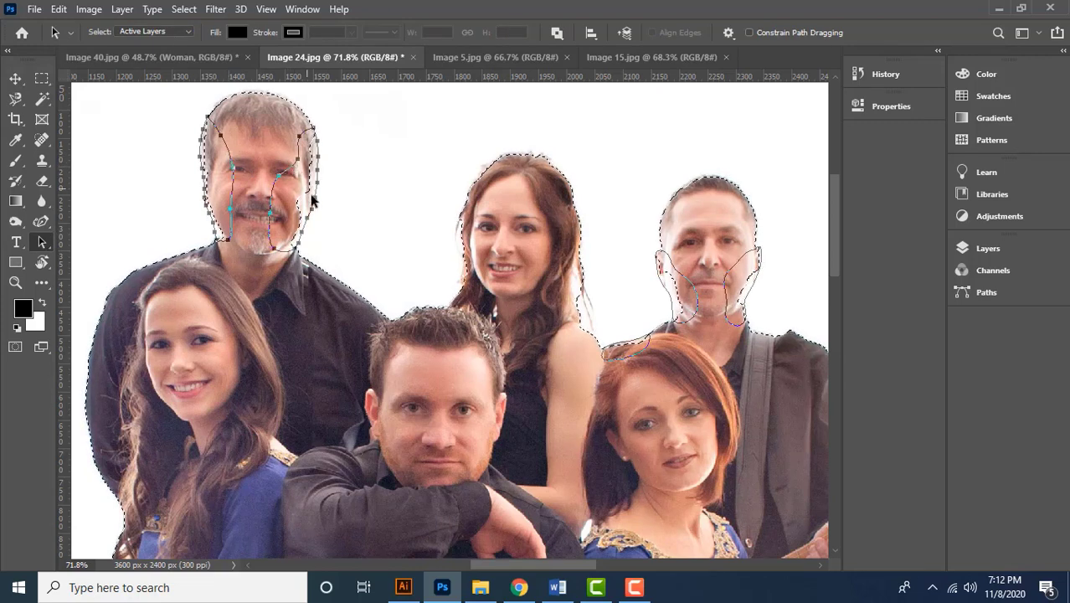
shift+click(666, 338)
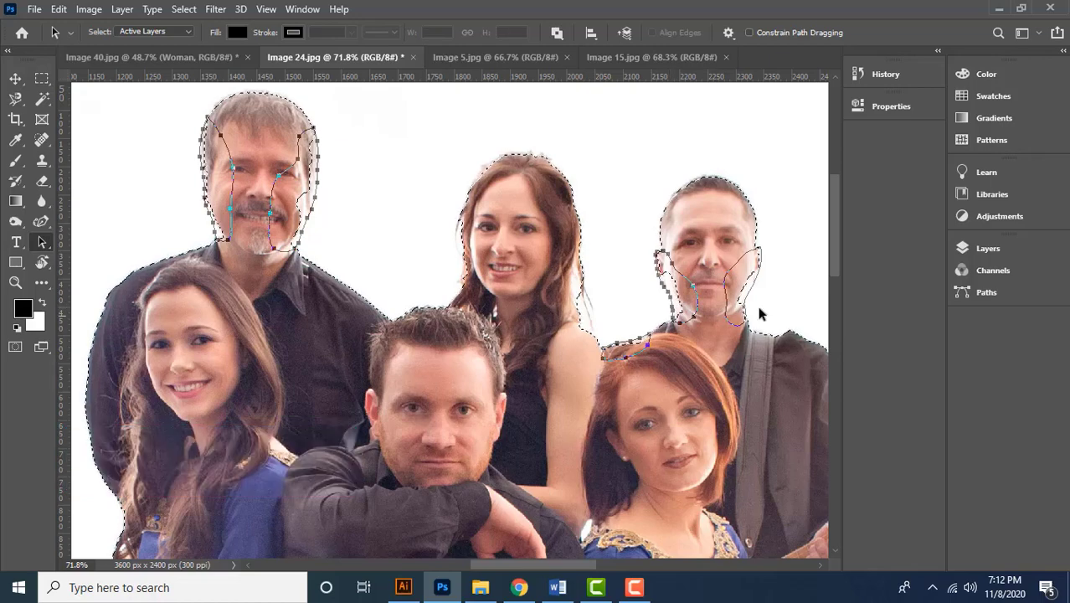
scroll(760, 308, up, 1)
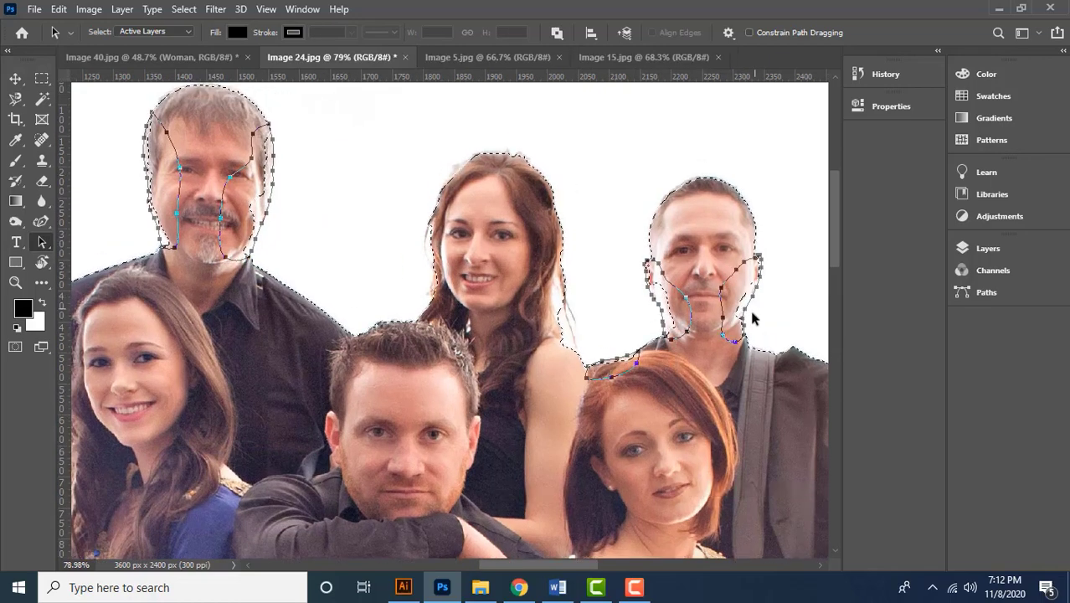
scroll(650, 279, down, 1)
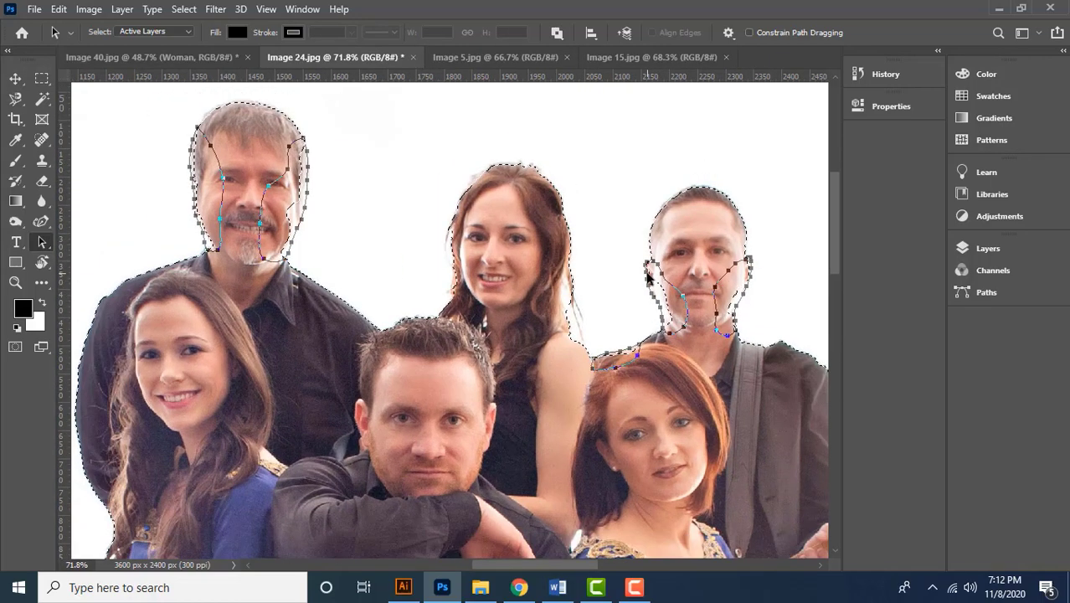
Convert the selected paths to a selection with a 0-pixel feather and Anti-aliased, using Add to Selection
right_click(273, 204)
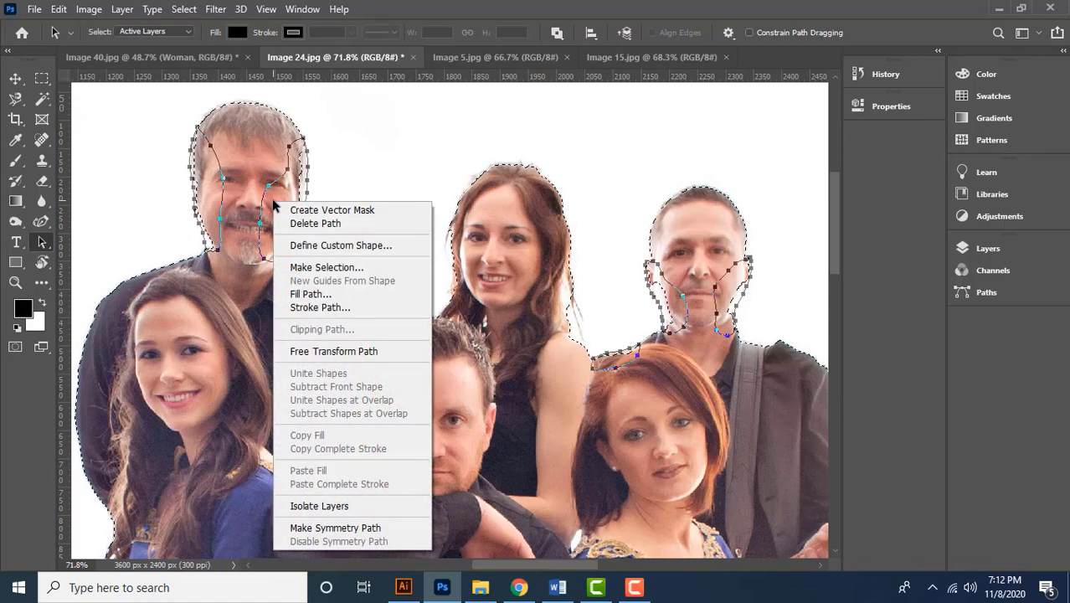
click(302, 268)
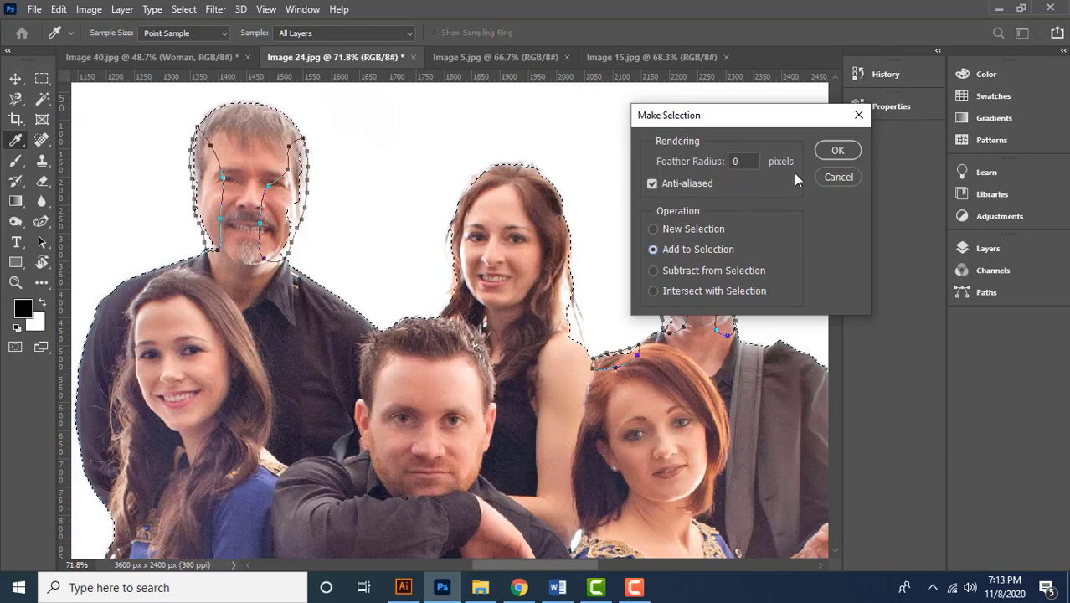
click(837, 150)
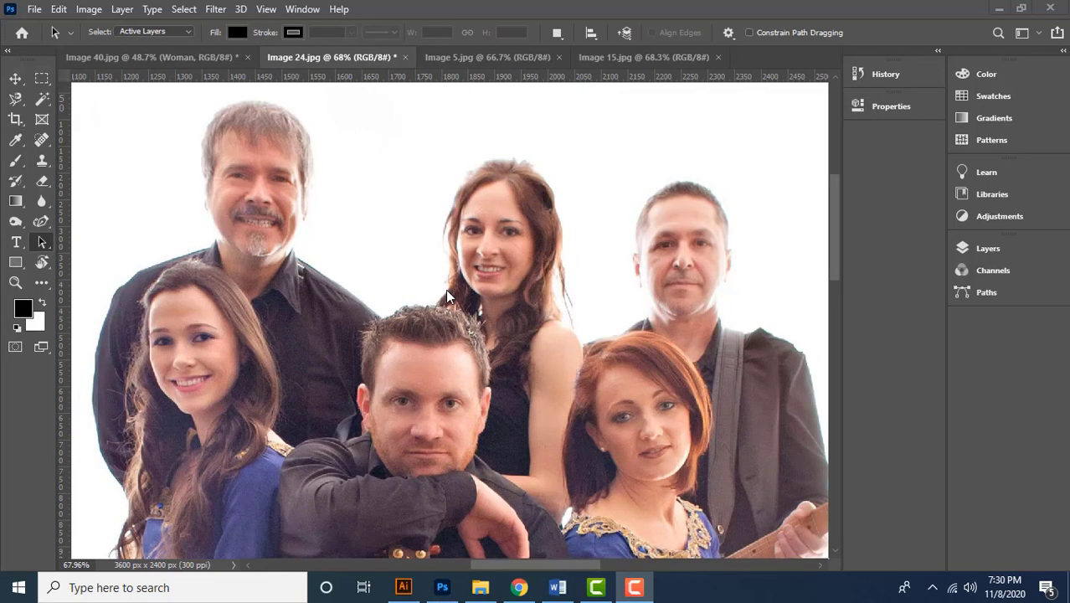
click(445, 288)
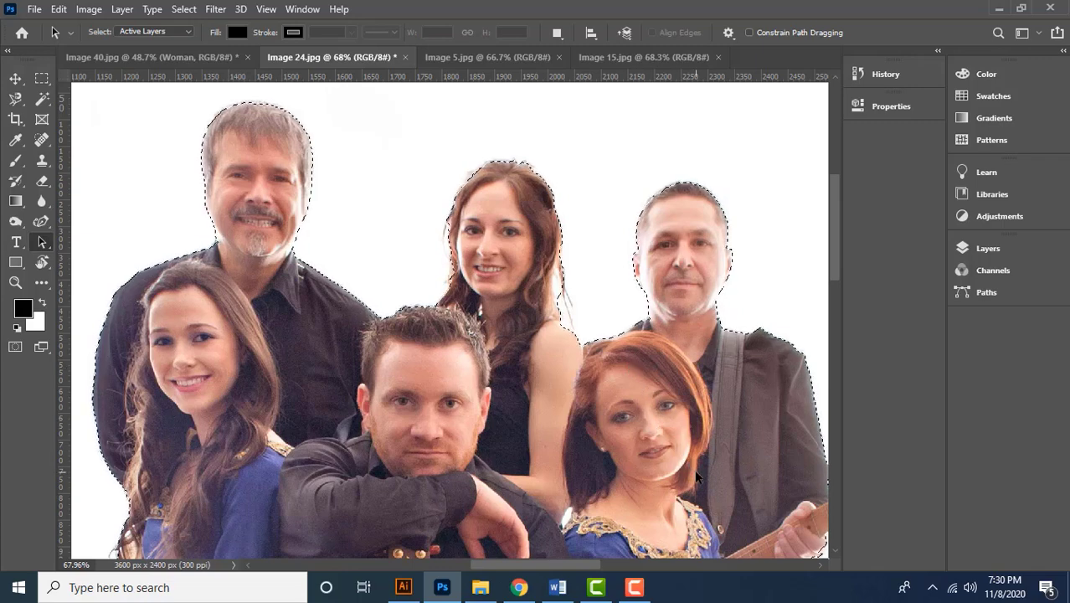
Trace a Curvature Pen path from the guitar neck along the missed outer edge of the short-haired man's fingers
drag(686, 466, 518, 308)
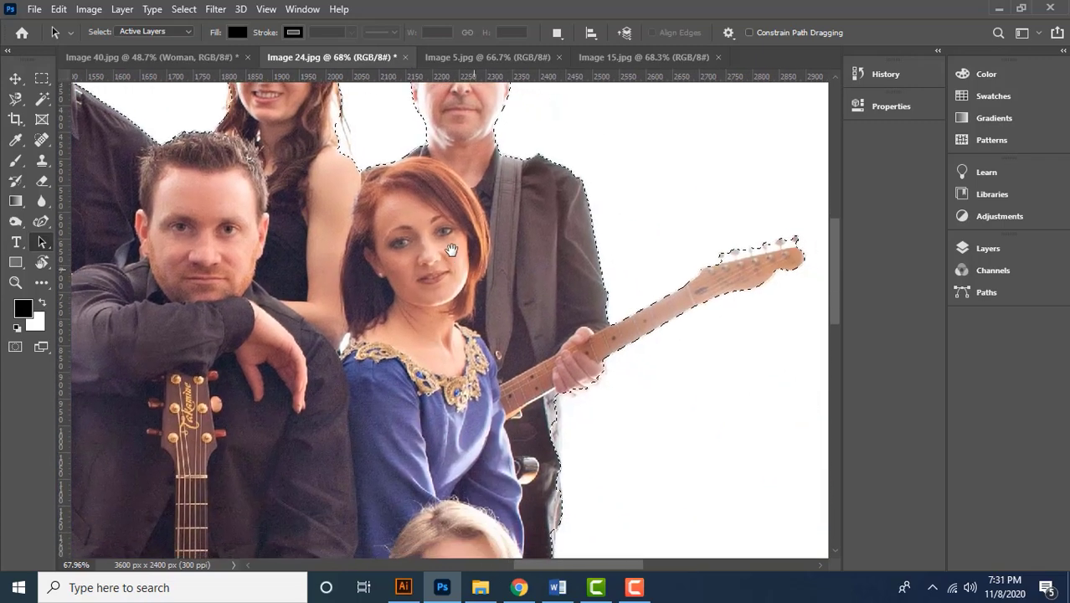
scroll(551, 370, up, 2)
scroll(552, 372, up, 5)
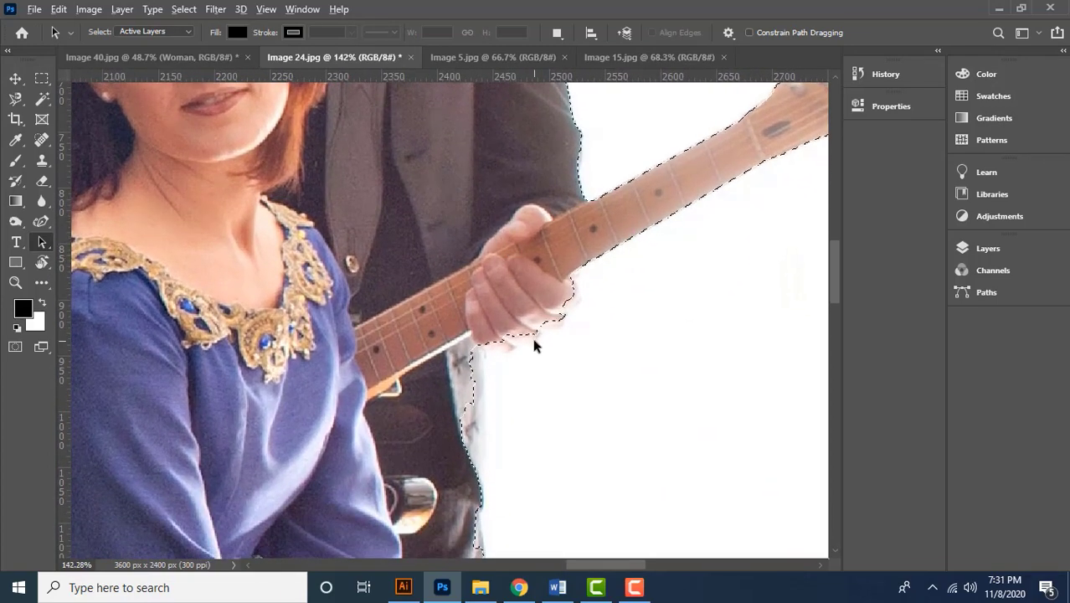
scroll(535, 339, up, 3)
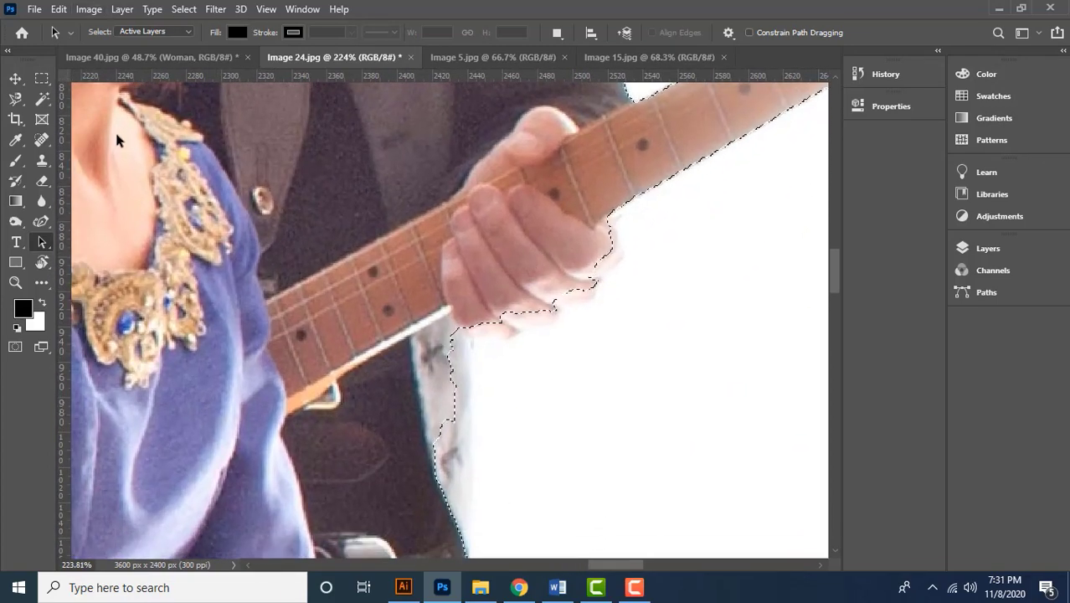
drag(521, 222, 529, 194)
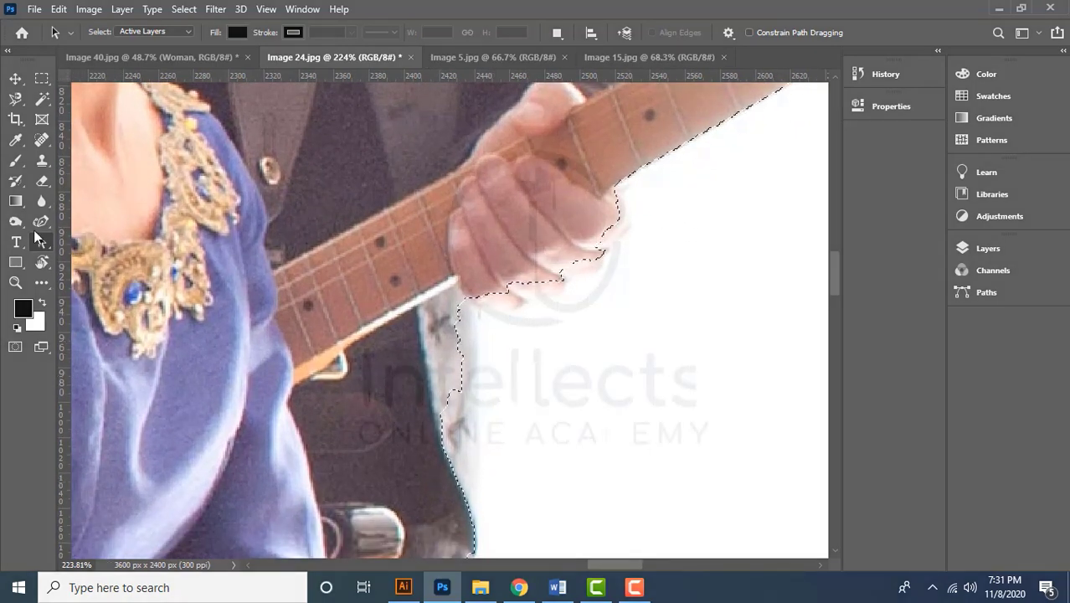
click(40, 224)
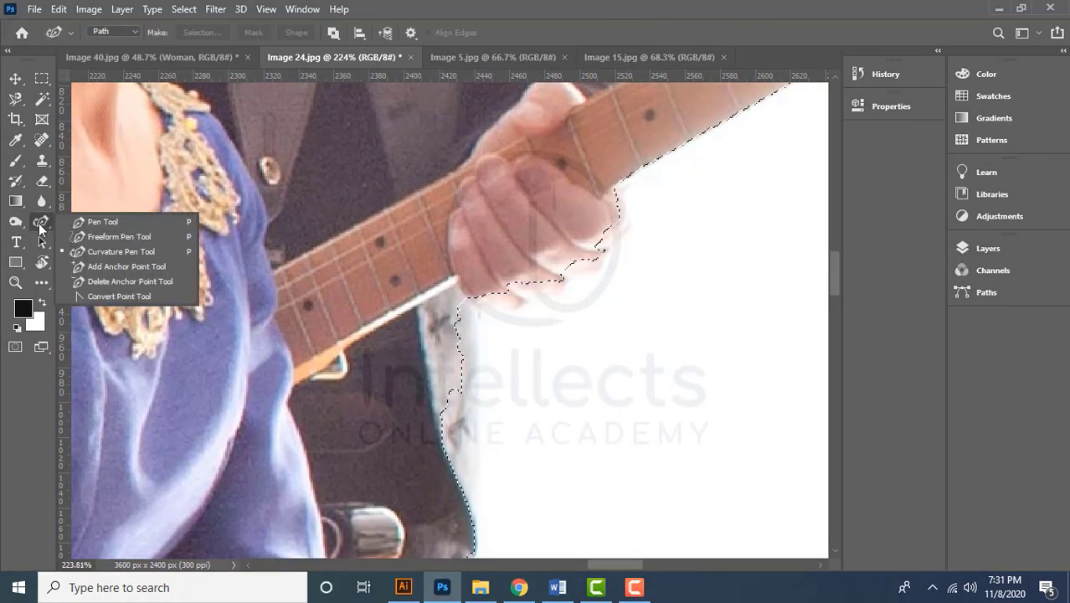
click(120, 251)
scroll(674, 218, up, 1)
scroll(674, 218, up, 1)
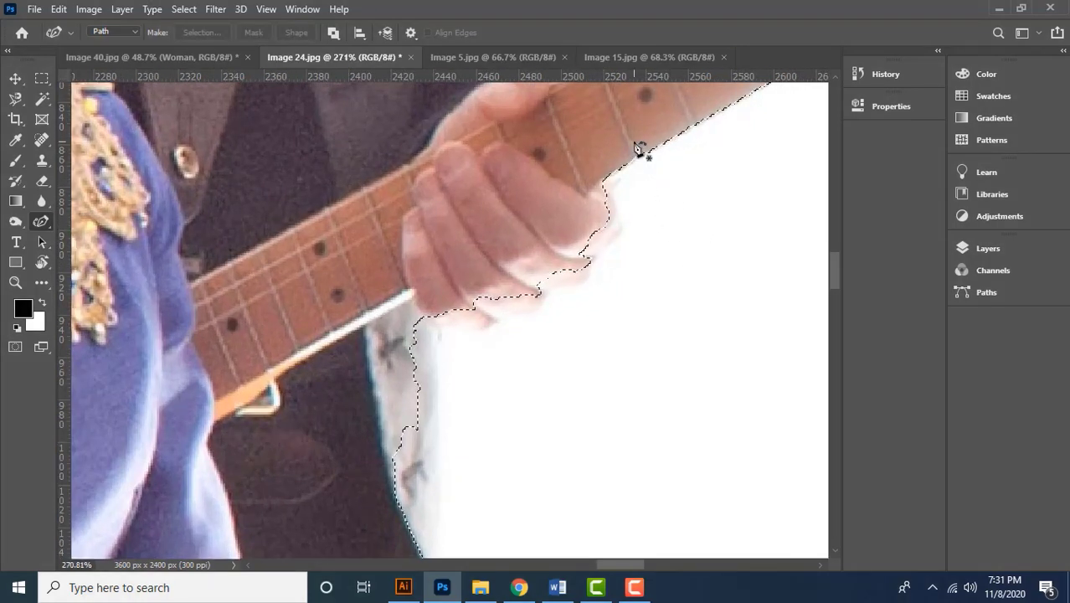
click(634, 140)
click(621, 211)
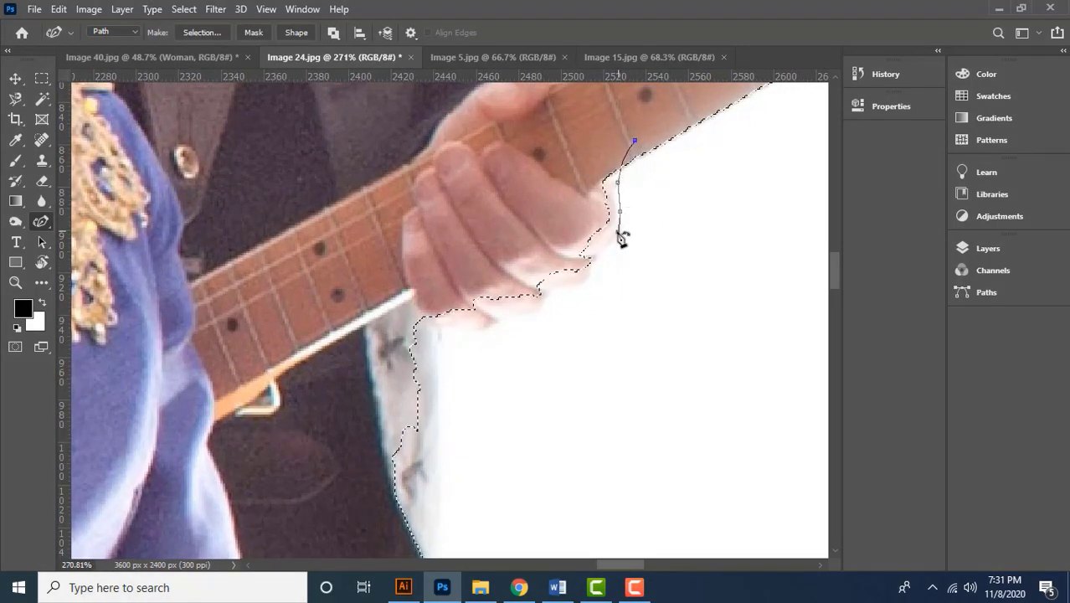
click(616, 235)
click(607, 253)
click(589, 276)
click(560, 288)
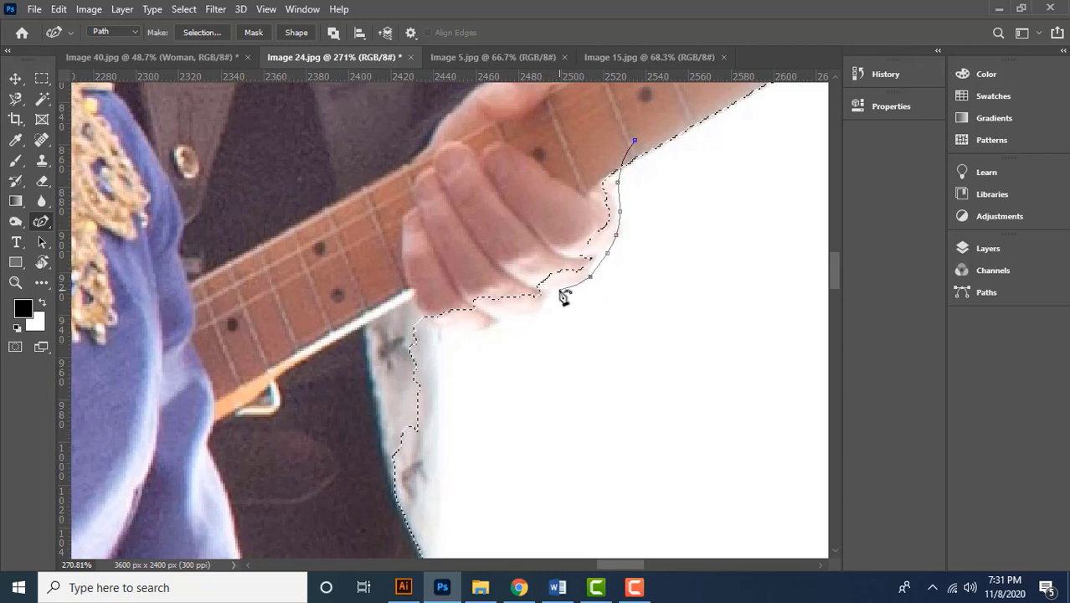
click(539, 309)
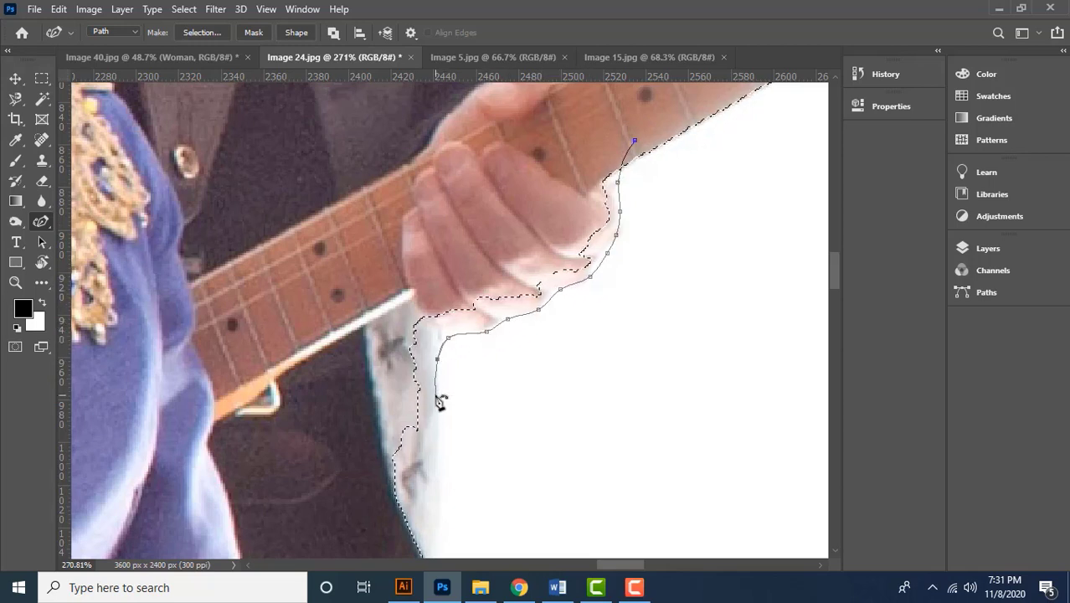
Continue the path down the pale clothing edge below the hand and close it through the man's clothing, hand and guitar neck
click(435, 448)
drag(443, 397, 462, 265)
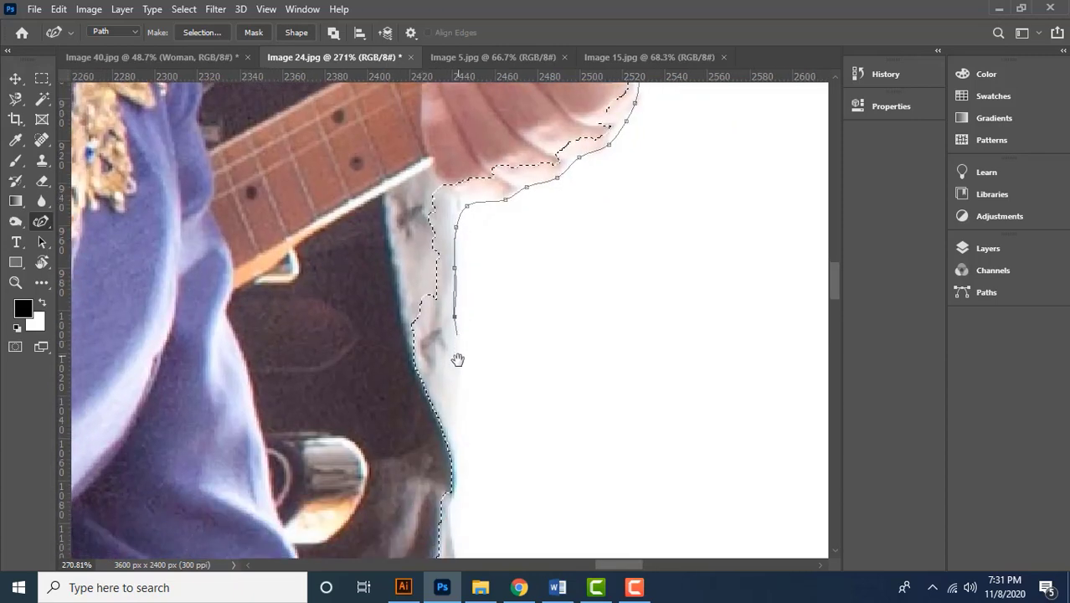
click(454, 376)
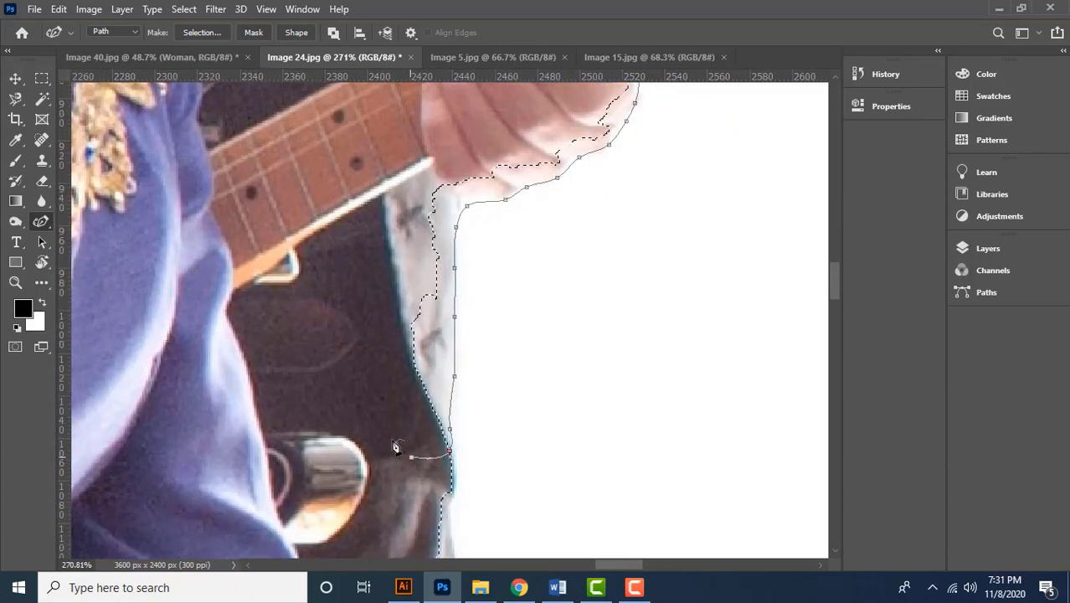
click(362, 354)
click(356, 220)
drag(416, 113, 405, 225)
click(438, 201)
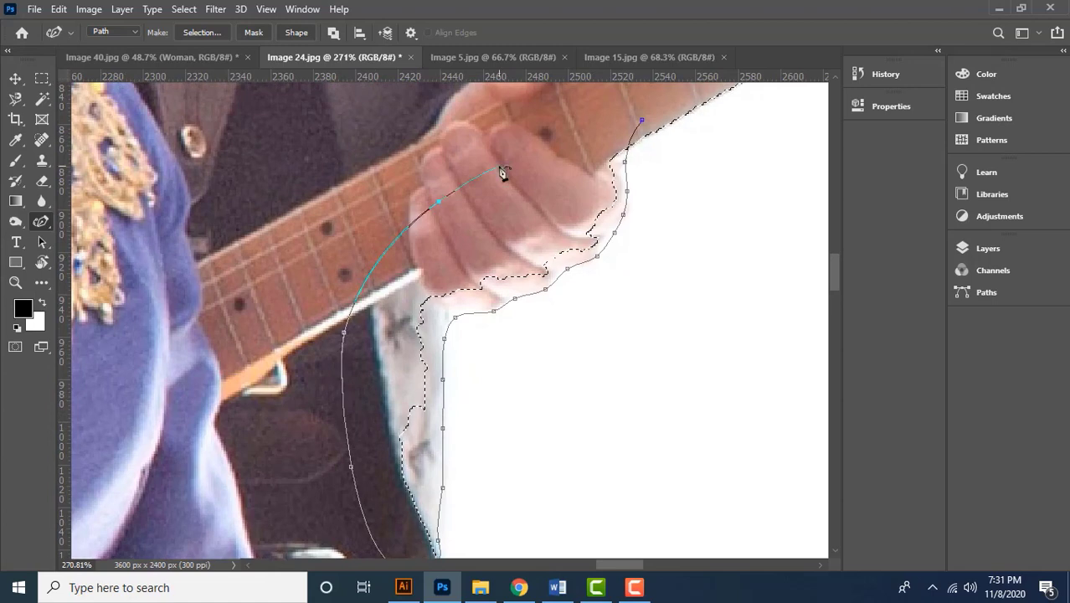
click(641, 120)
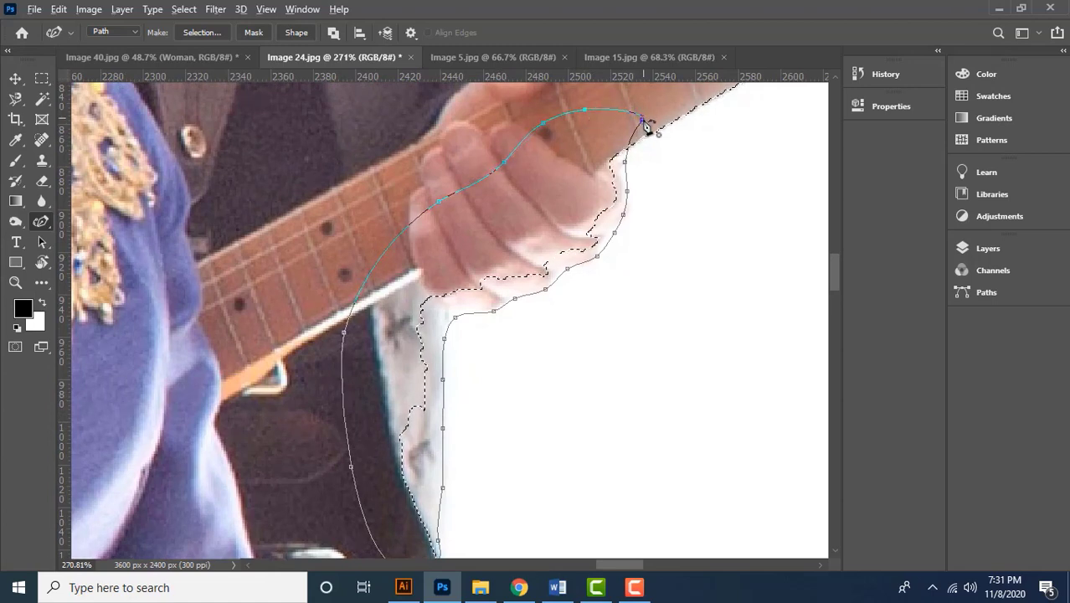
Trace a closed path around the missed strip of the man's clothing just below the hand path, beside his belt buckle
drag(466, 403, 492, 178)
drag(485, 445, 486, 272)
scroll(487, 262, up, 3)
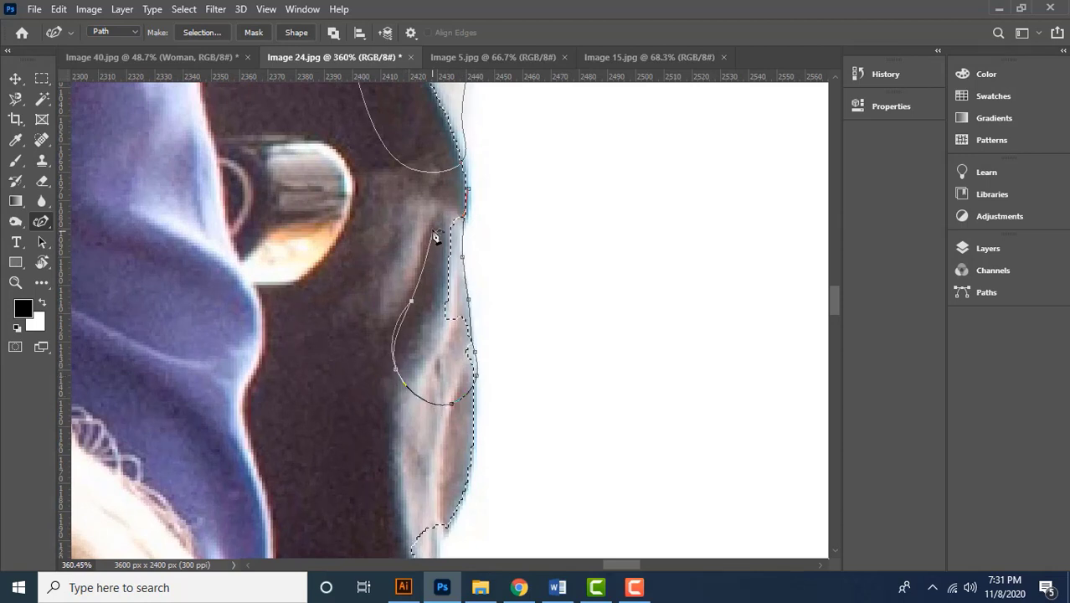
drag(440, 194, 463, 192)
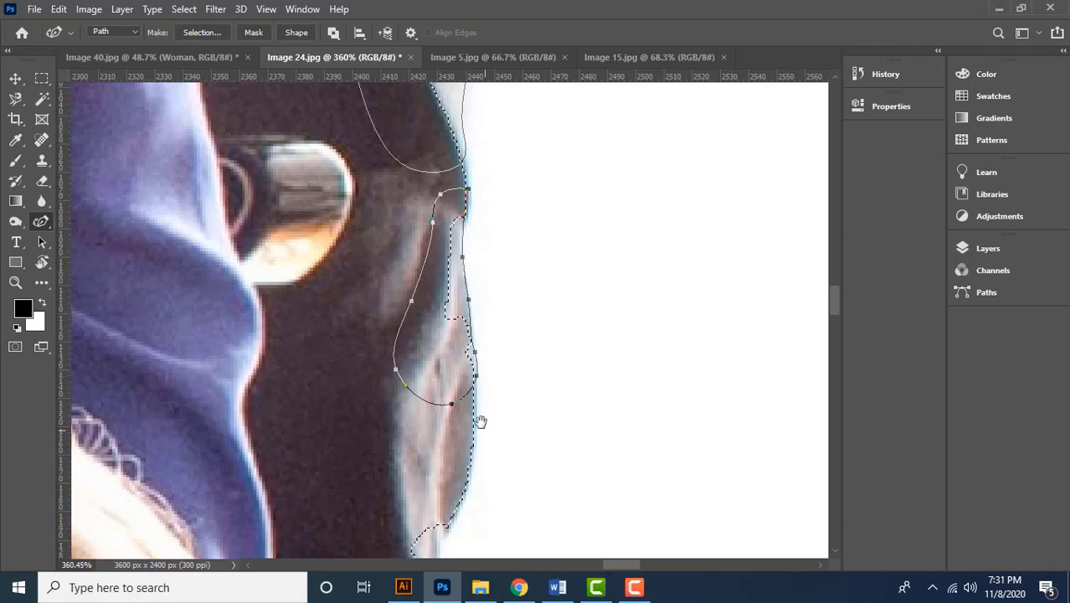
Trace closed paths around the missed strips along the man's clothing edge, beside the blonde woman's eye and cheek
drag(480, 422, 501, 338)
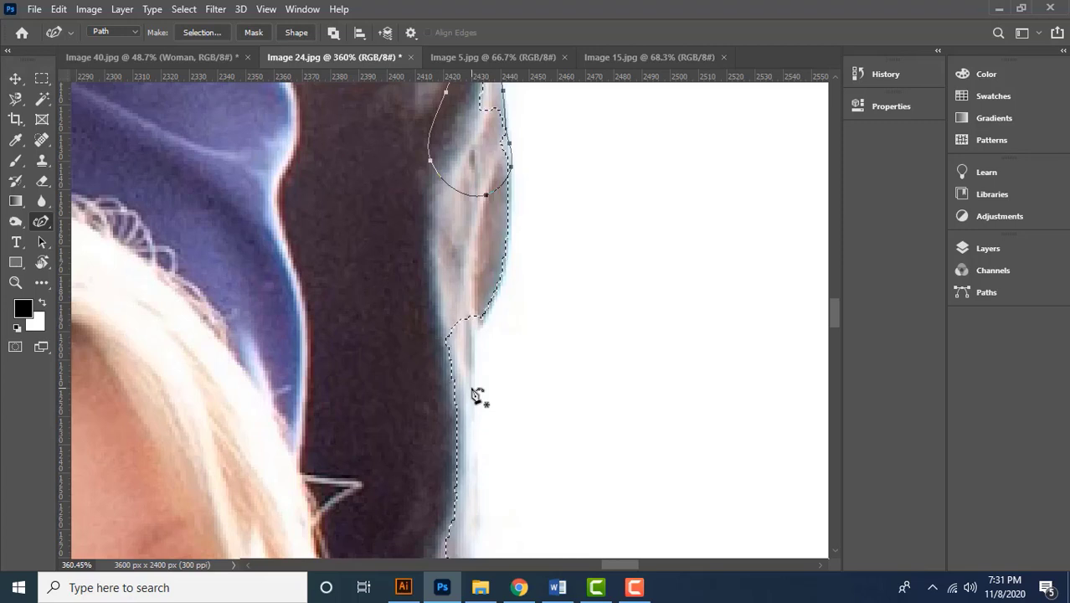
drag(468, 318, 497, 236)
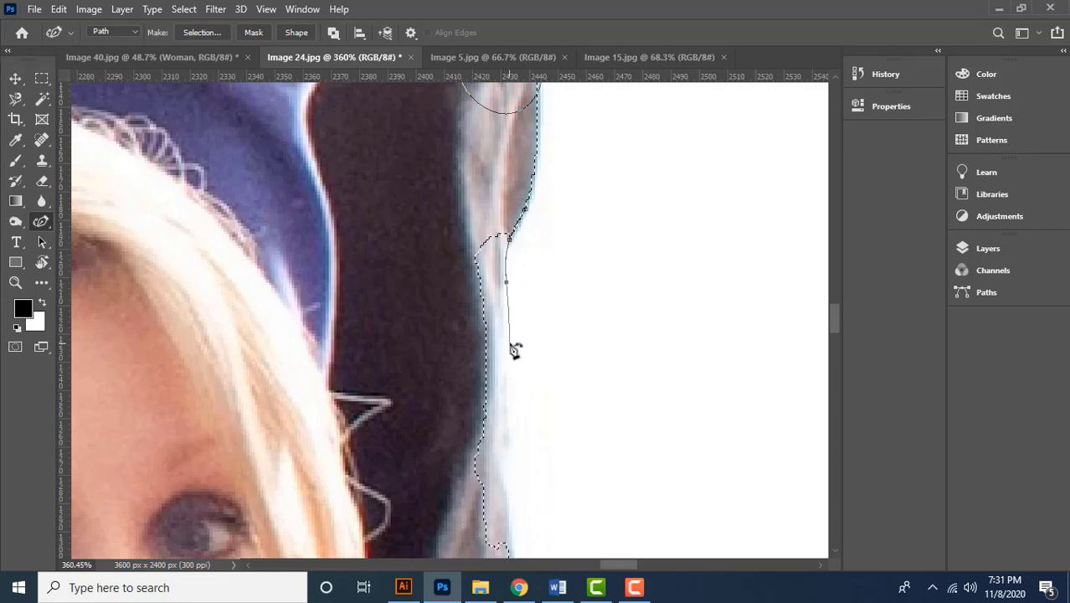
drag(507, 335, 501, 299)
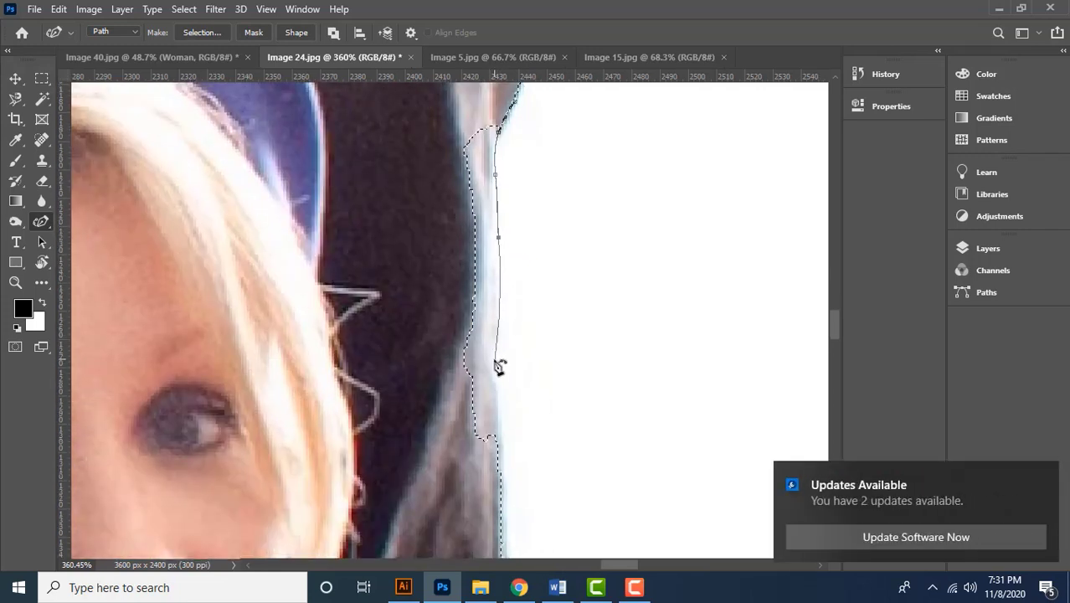
mouse_move(413, 418)
mouse_down()
mouse_move(389, 288)
mouse_move(442, 131)
mouse_move(504, 127)
mouse_up()
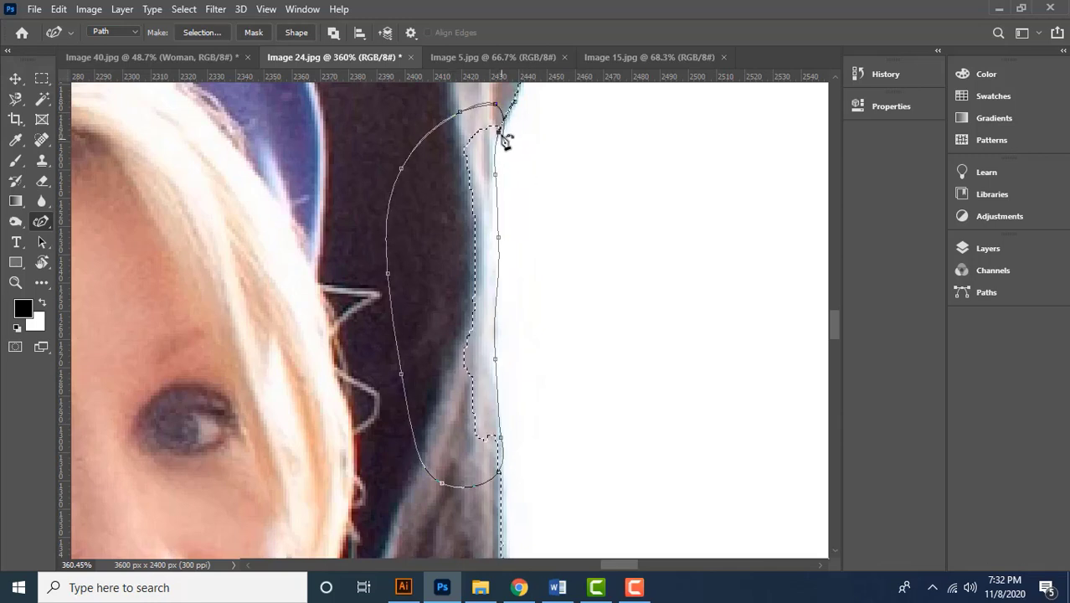
scroll(497, 128, up, 3)
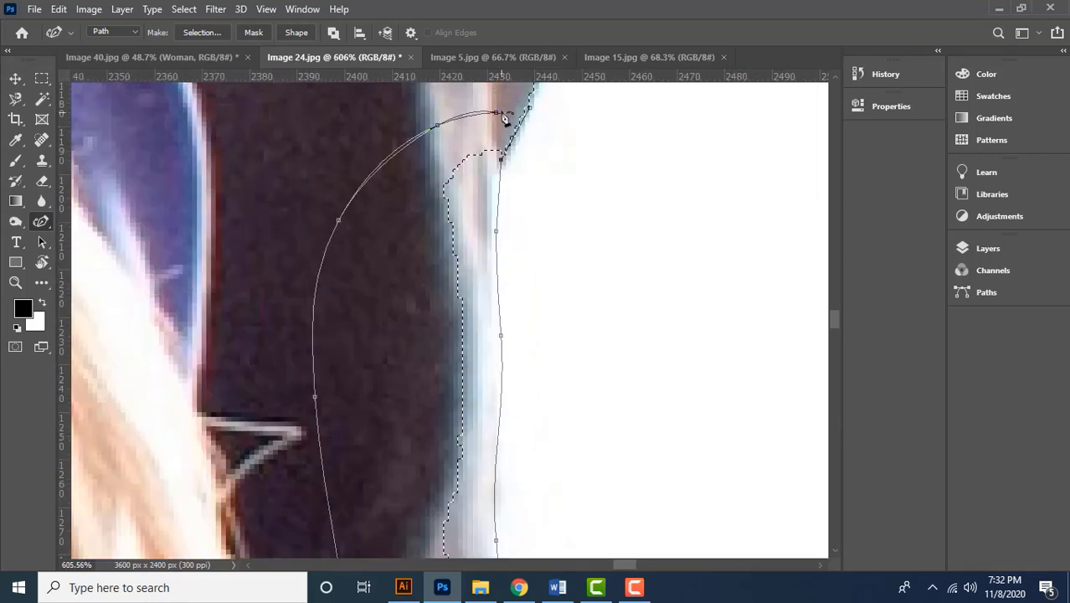
click(500, 160)
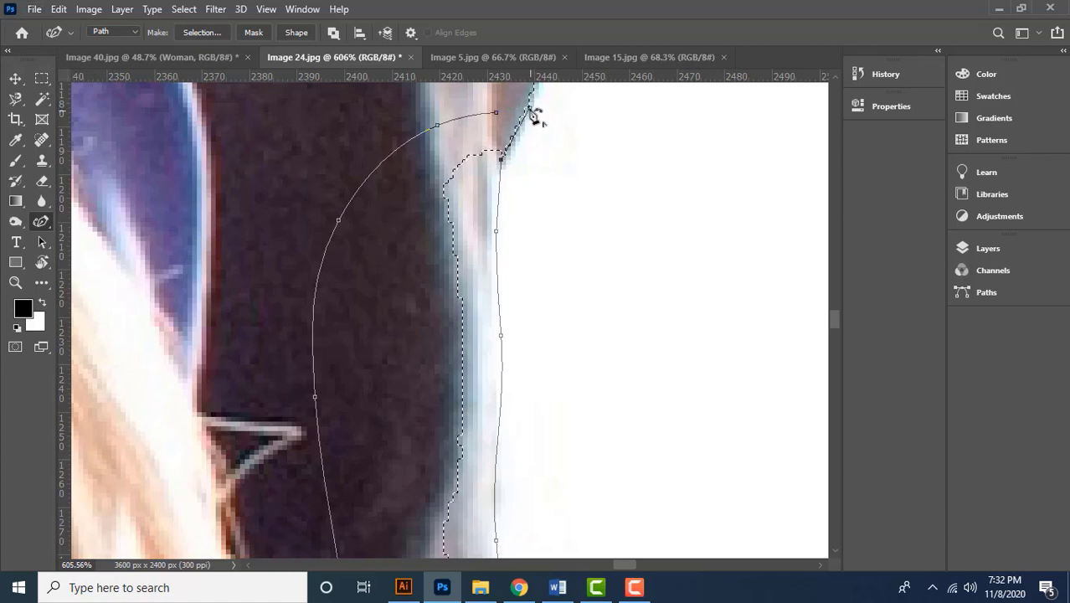
scroll(534, 118, down, 3)
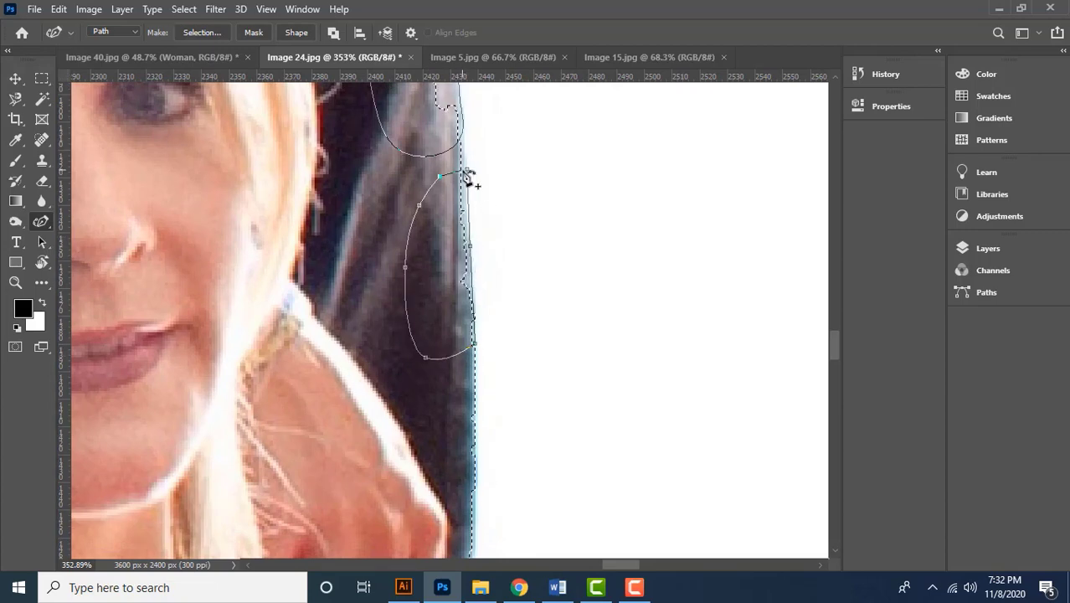
Trace a path along the missed outer edge of the blonde woman's hair ends and the lace trim on her red outfit
drag(486, 358, 489, 100)
drag(478, 493, 479, 263)
scroll(477, 278, up, 3)
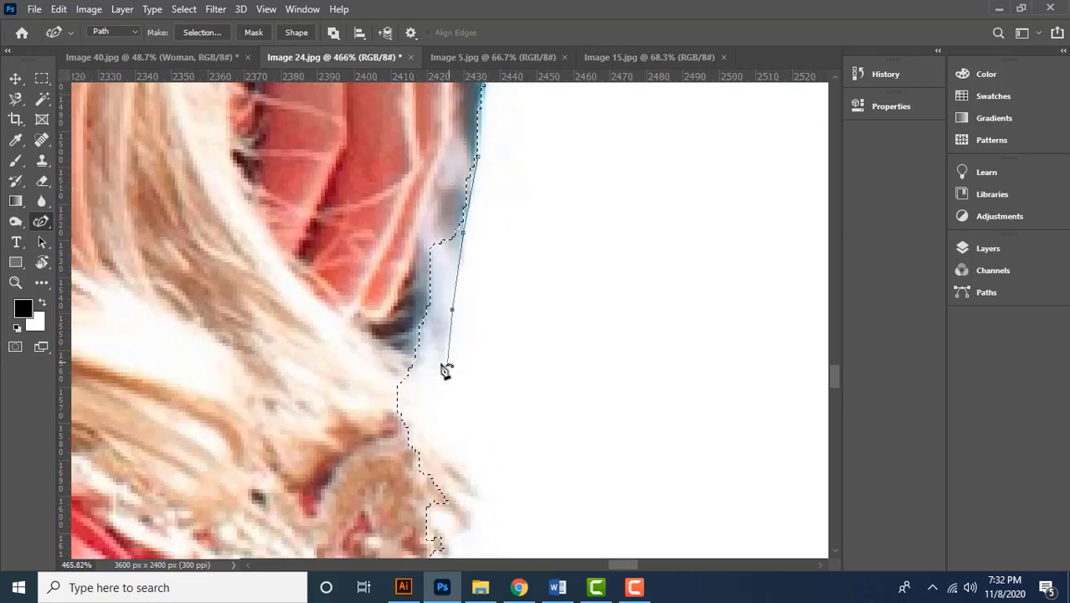
click(445, 468)
drag(449, 391, 420, 225)
click(441, 411)
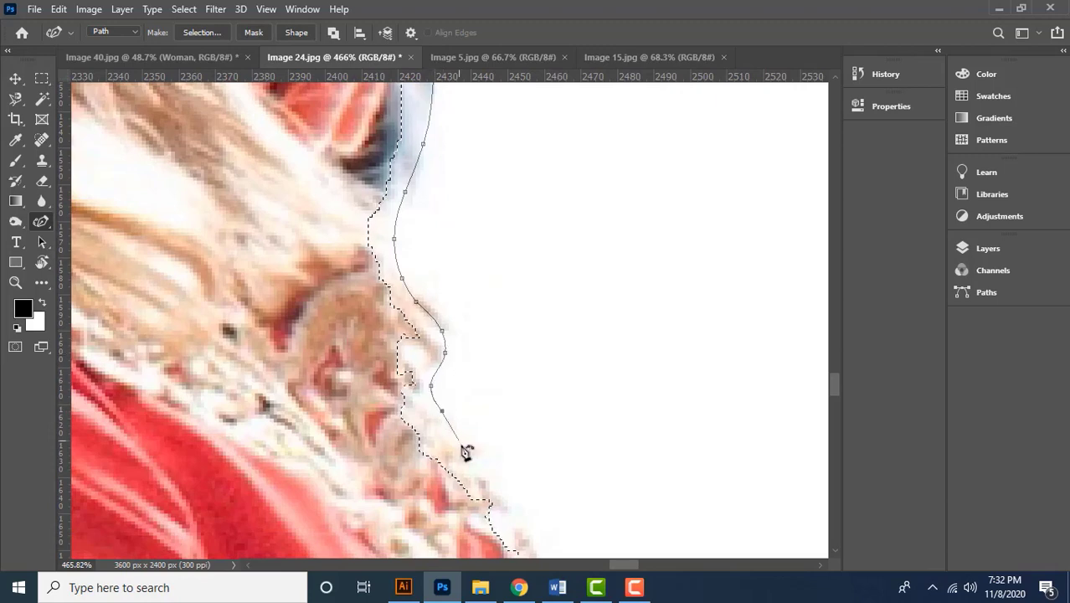
click(466, 451)
drag(471, 436, 414, 278)
click(434, 336)
click(508, 465)
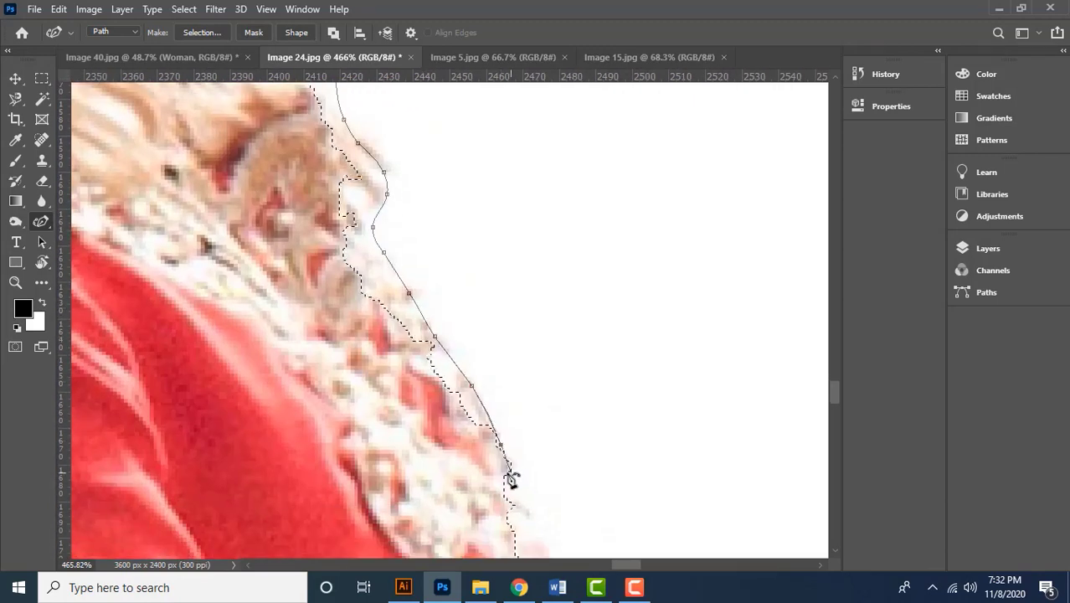
Close the hair and lace path by running it back up through the blonde woman's lace trim, hair and red fabric
drag(144, 196, 232, 412)
click(221, 406)
drag(240, 283, 249, 383)
click(301, 327)
click(334, 272)
click(364, 205)
click(415, 155)
click(466, 148)
click(491, 149)
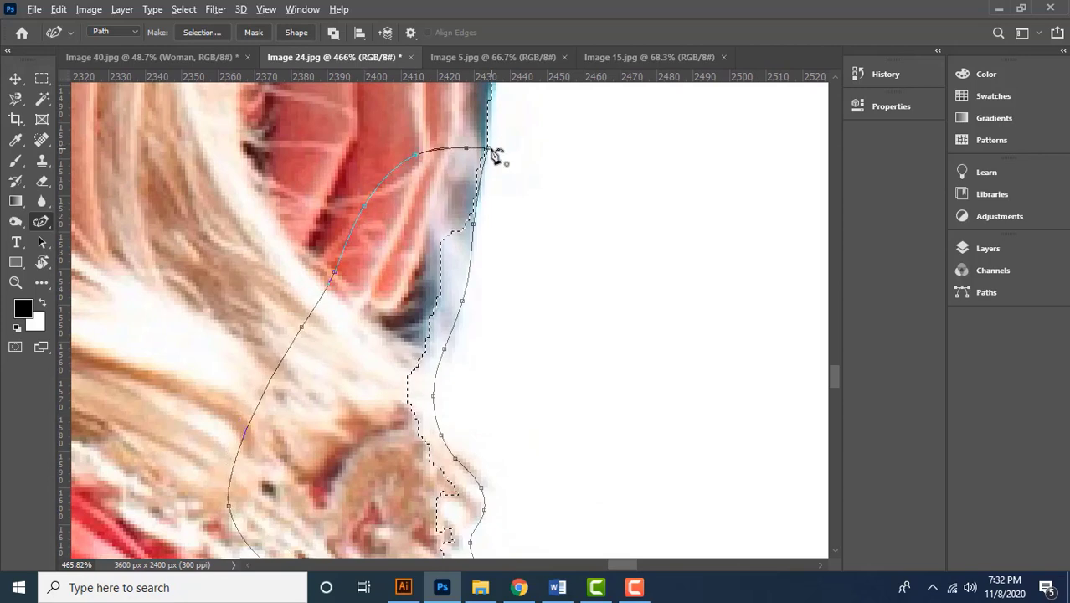
Trace a closed path around the missed notch where the lower lace trim meets the red fabric
scroll(456, 347, down, 3)
drag(465, 439, 324, 138)
scroll(392, 301, up, 3)
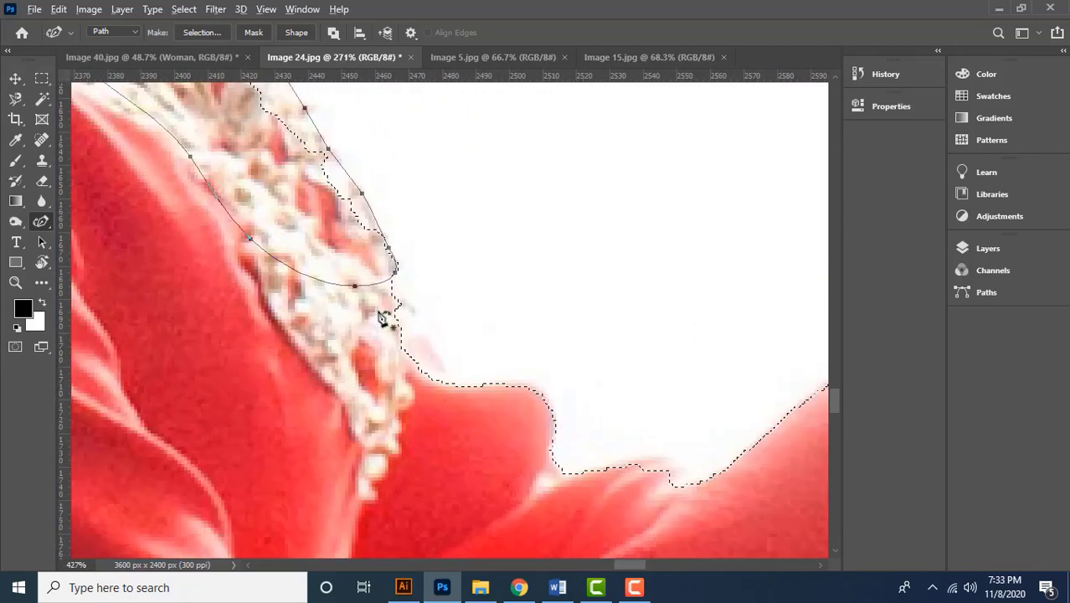
click(362, 318)
click(390, 313)
click(416, 317)
click(427, 336)
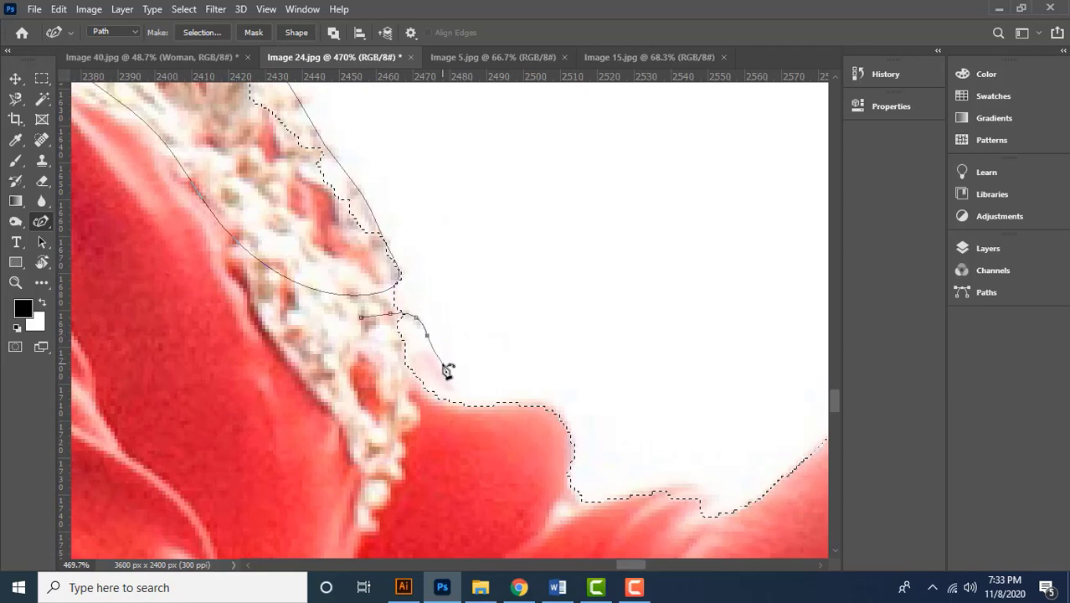
click(442, 365)
click(461, 387)
click(499, 400)
click(531, 408)
click(526, 427)
click(416, 450)
click(351, 392)
click(355, 354)
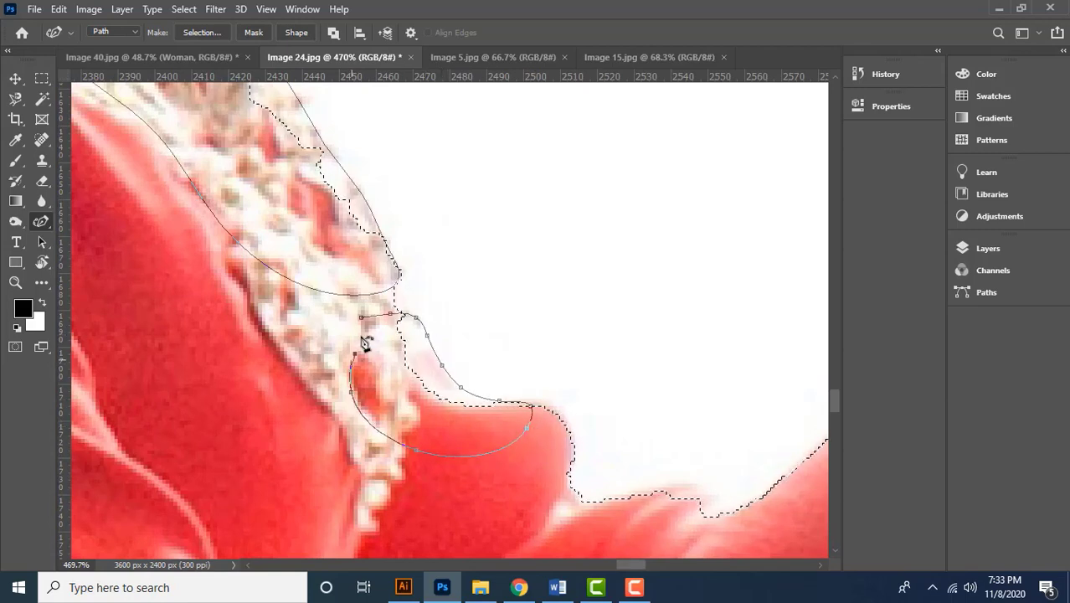
click(362, 317)
Trace a closed path around the missed fold on the upper edge of the red fabric beside the lace trim
drag(433, 389, 205, 172)
click(391, 280)
click(435, 268)
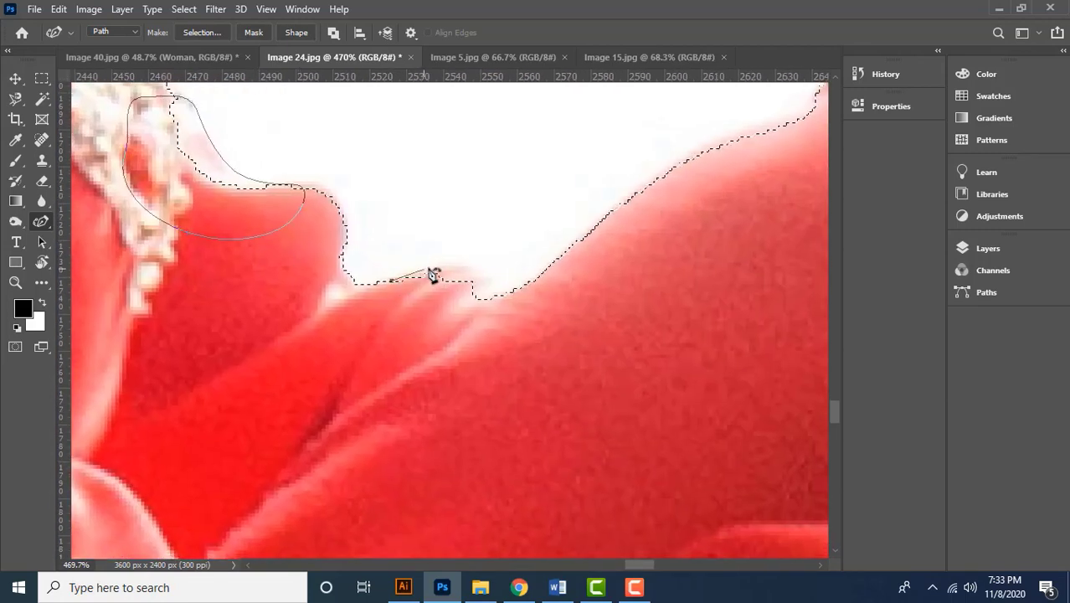
click(475, 275)
click(495, 285)
click(524, 291)
click(503, 328)
click(429, 338)
click(382, 306)
click(392, 281)
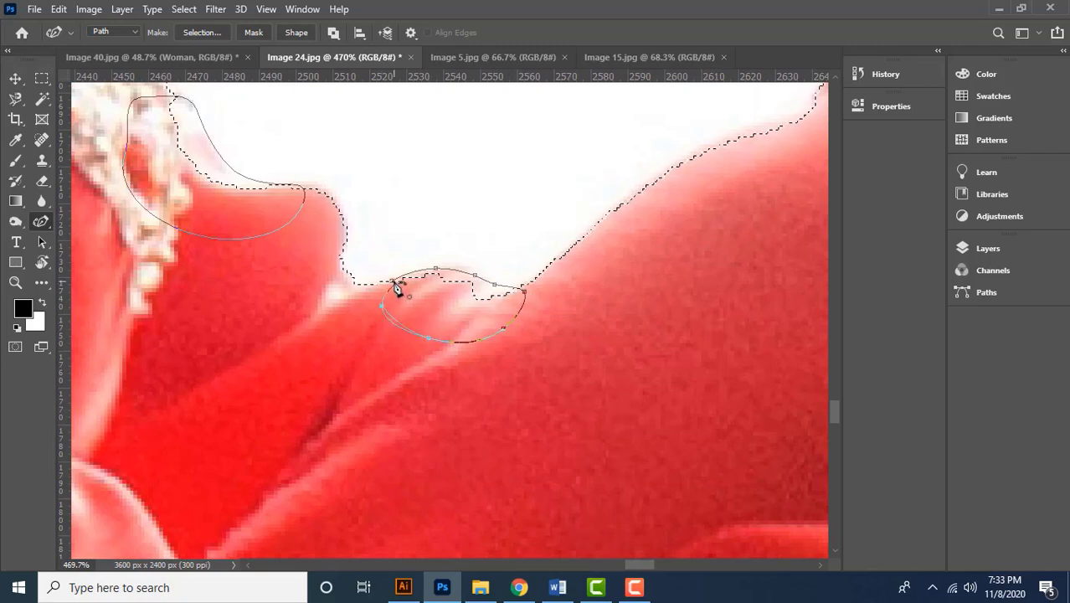
Trace a Curvature Pen path over the missed upper edge of the blonde woman's shoe, from the laces to the toe tip
drag(703, 270, 335, 351)
drag(757, 330, 500, 275)
drag(459, 409, 446, 203)
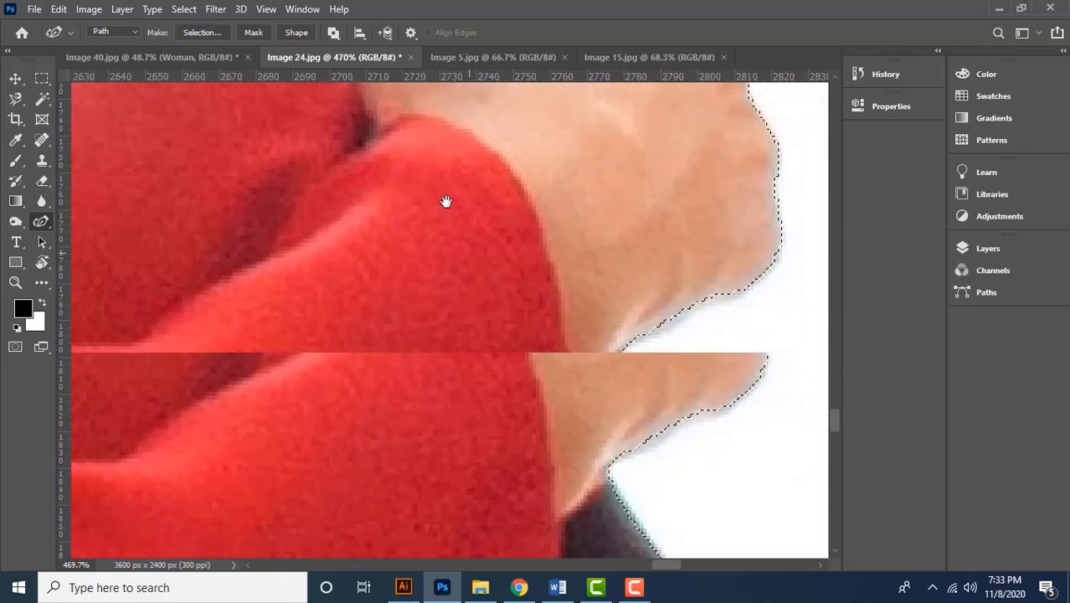
drag(544, 536, 303, 232)
scroll(510, 442, down, 2)
scroll(510, 442, down, 2)
drag(466, 360, 352, 134)
drag(613, 463, 339, 263)
drag(704, 463, 607, 439)
scroll(607, 439, up, 3)
scroll(609, 439, up, 1)
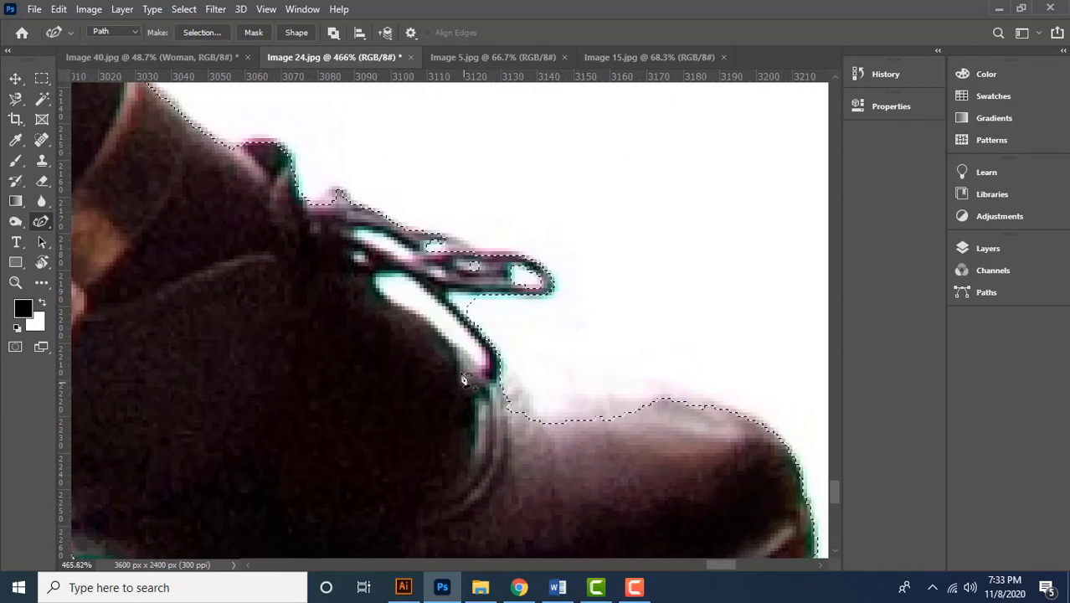
click(536, 365)
click(631, 375)
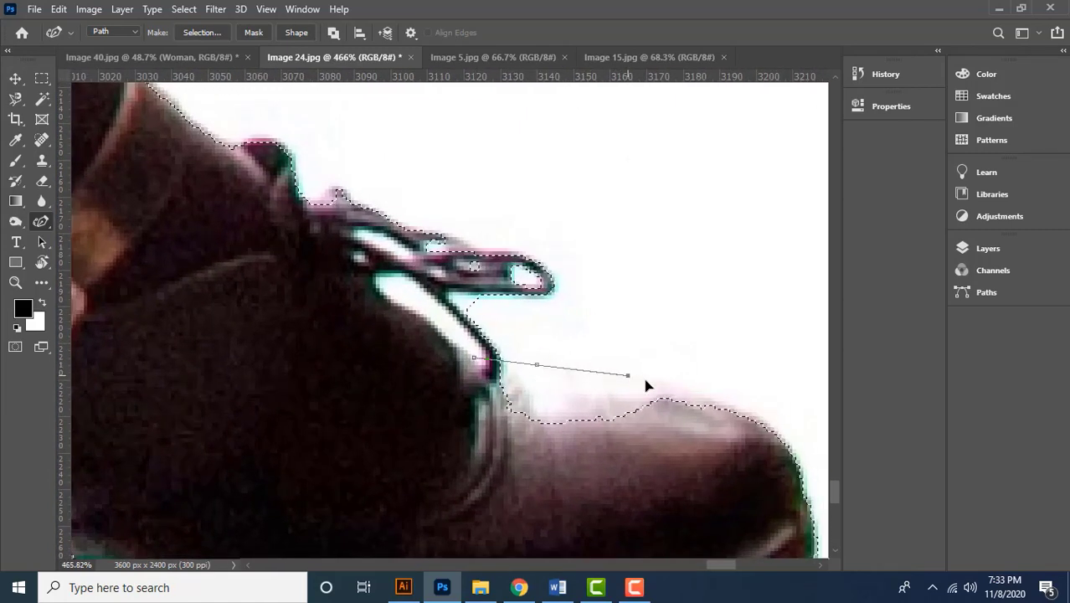
click(697, 390)
click(759, 416)
click(791, 456)
click(788, 478)
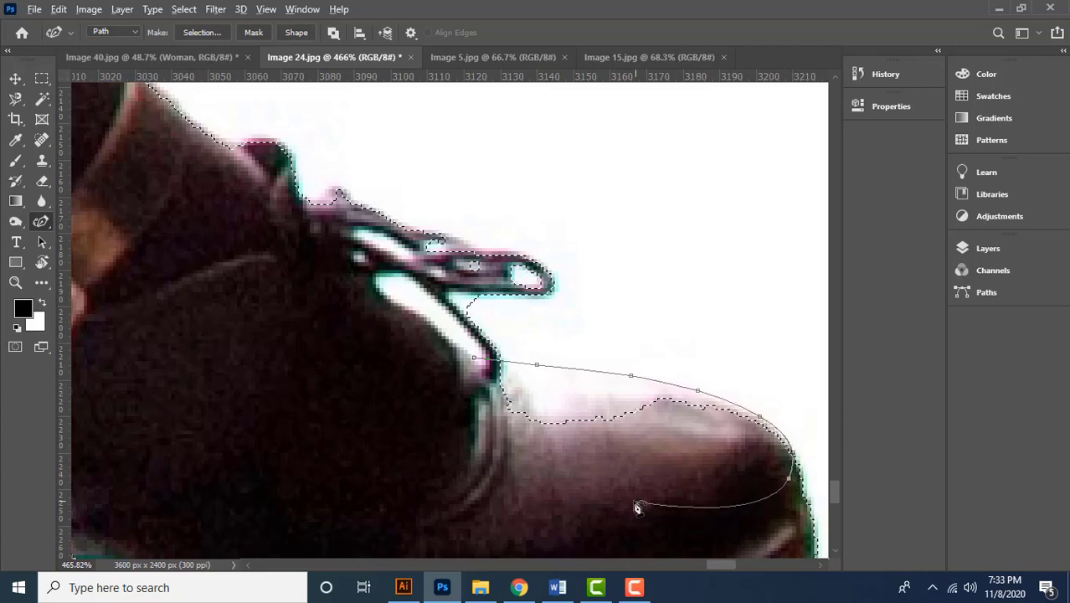
Run the toe path back through the inside of the blonde woman's shoe to its start near the laces
click(635, 500)
click(452, 493)
click(433, 428)
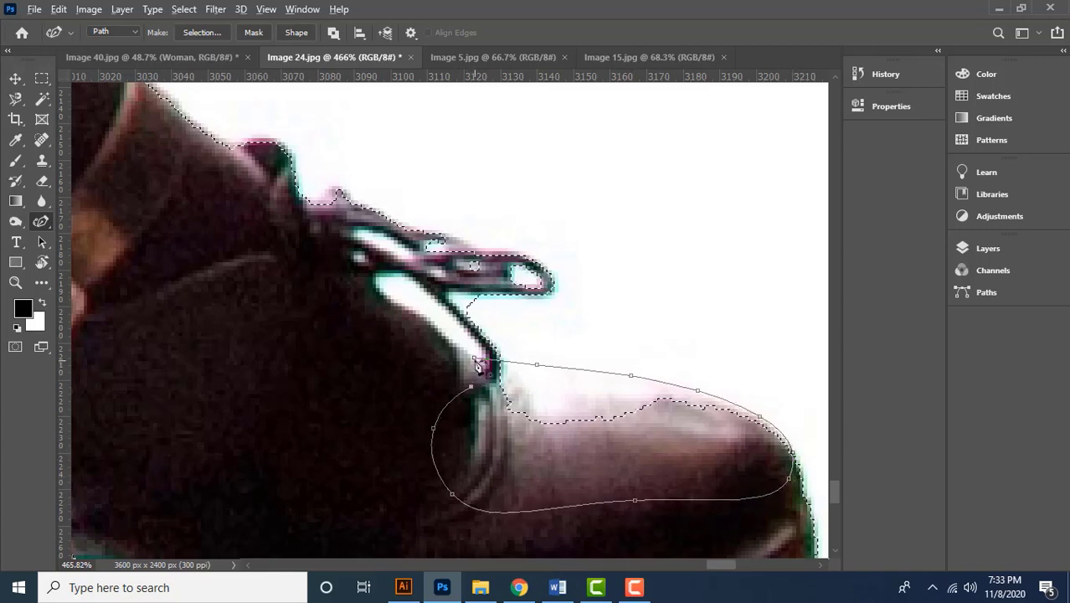
Trace a closed path around the missed highlight under the blonde woman's shoe arch, beside the heel
scroll(597, 409, down, 5)
drag(418, 453, 611, 400)
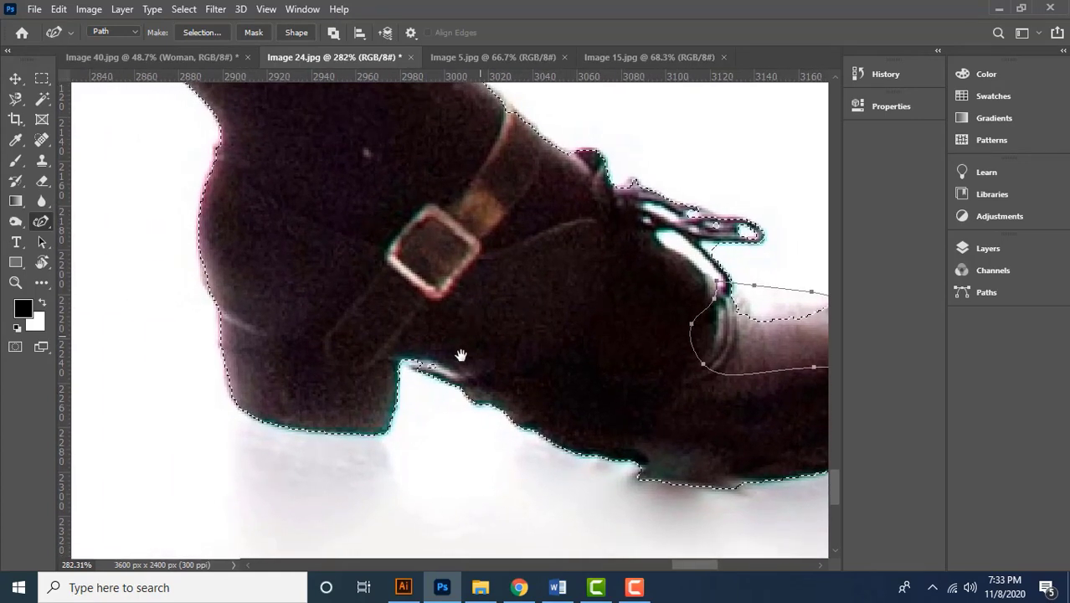
scroll(423, 385, up, 2)
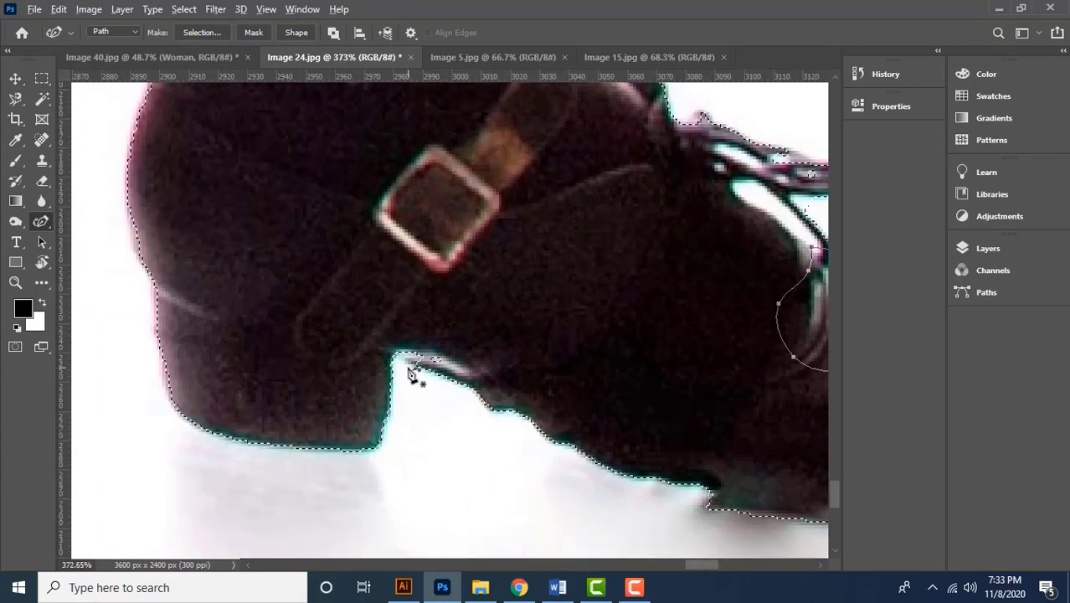
scroll(411, 370, up, 1)
scroll(380, 371, up, 2)
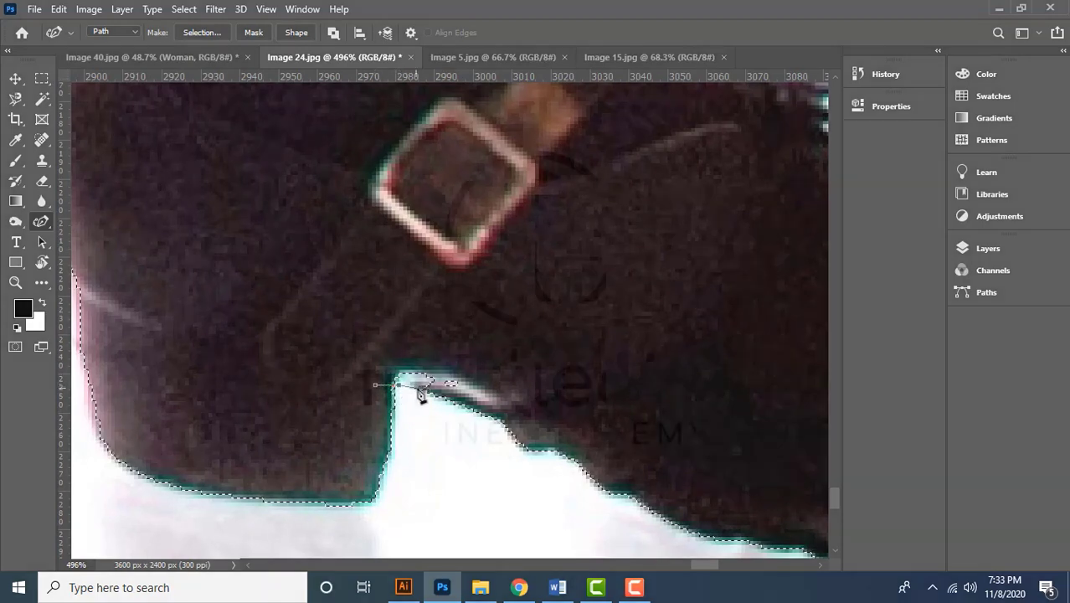
click(424, 388)
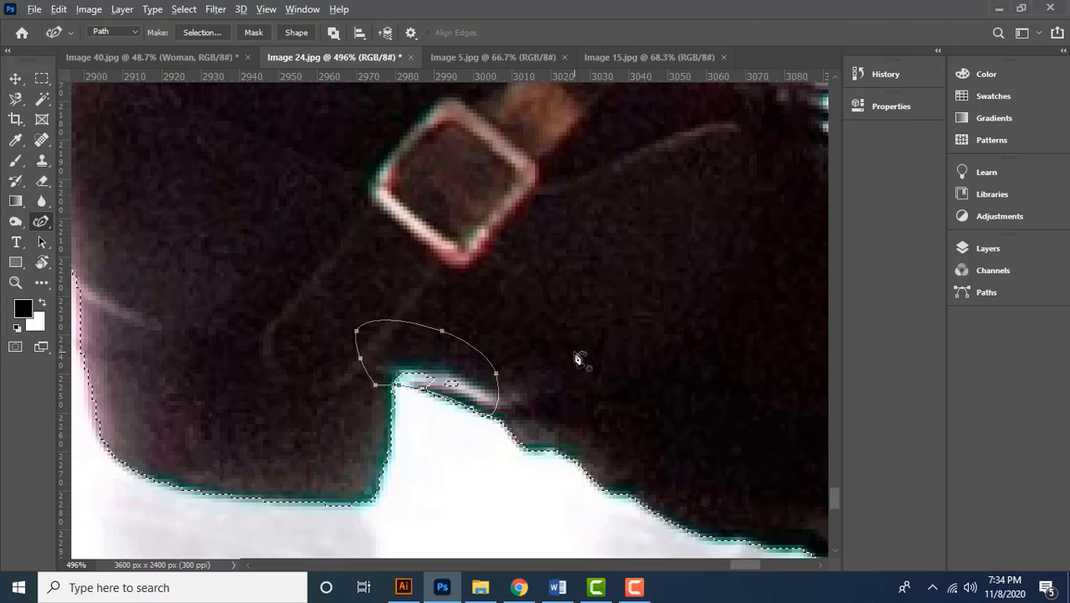
Trace a closed path around the missed grey patch between the blonde woman's red sleeve and her black leg
scroll(577, 358, down, 5)
scroll(585, 306, up, 4)
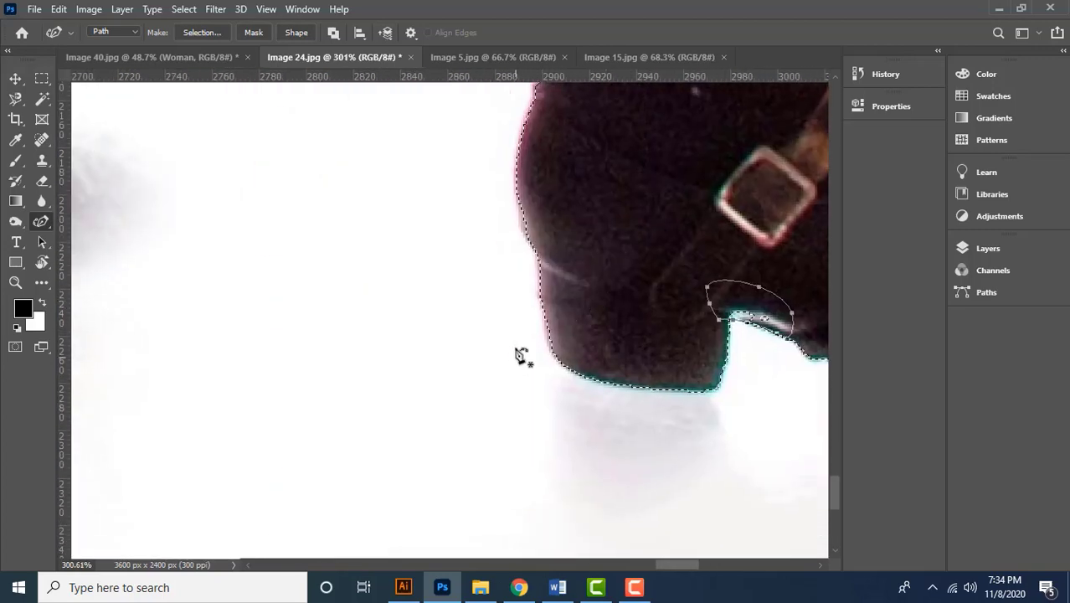
scroll(538, 325, down, 3)
drag(387, 330, 546, 296)
drag(318, 350, 349, 404)
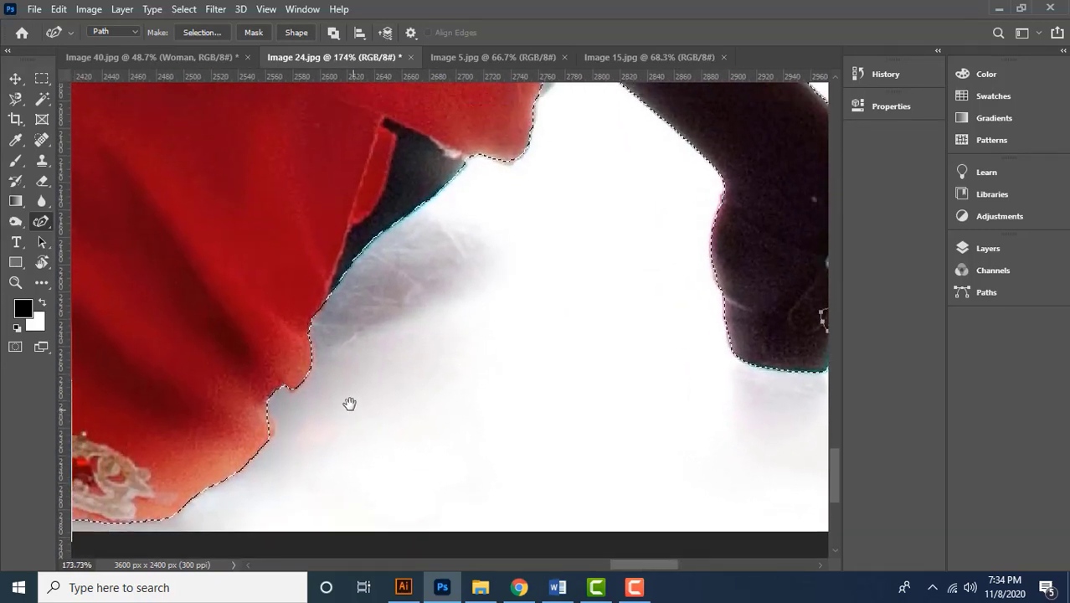
scroll(574, 347, down, 2)
scroll(563, 172, up, 4)
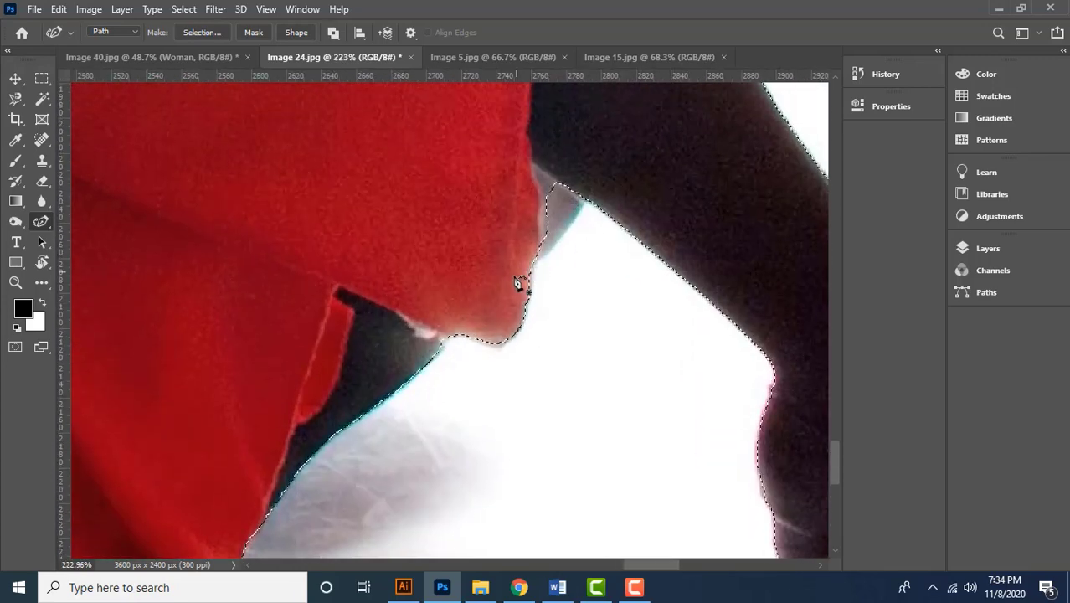
click(517, 276)
click(547, 255)
click(577, 216)
click(600, 179)
click(547, 158)
click(495, 195)
click(524, 244)
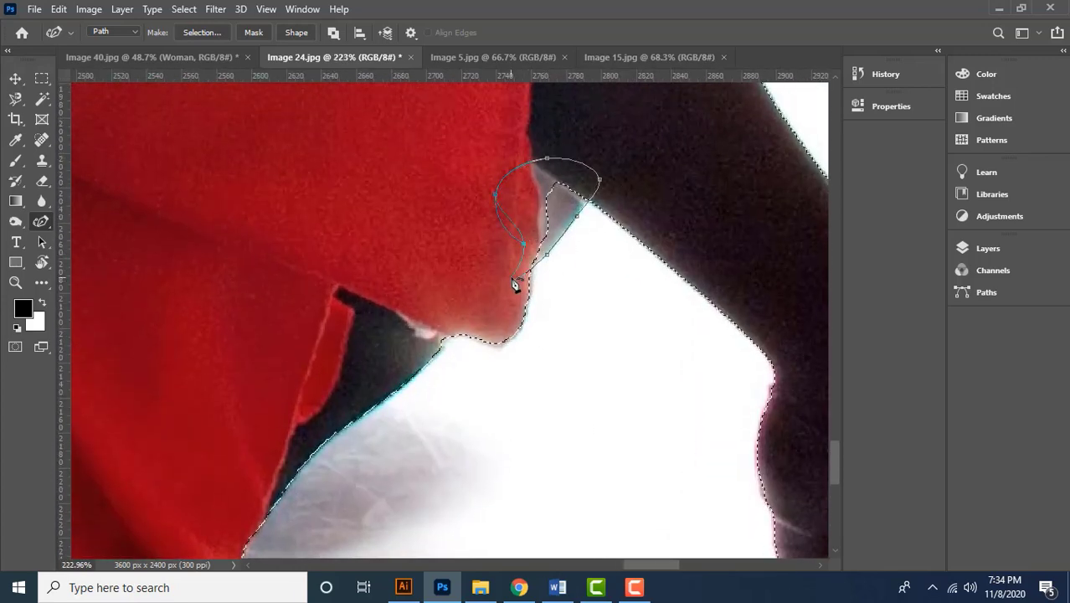
click(515, 278)
Trace a closed path along the missed edge of the seated man's shoe beside the guitar
drag(206, 439, 616, 227)
drag(224, 447, 536, 246)
drag(226, 247, 665, 511)
drag(131, 224, 429, 251)
scroll(430, 255, down, 4)
drag(215, 228, 527, 209)
scroll(359, 283, up, 3)
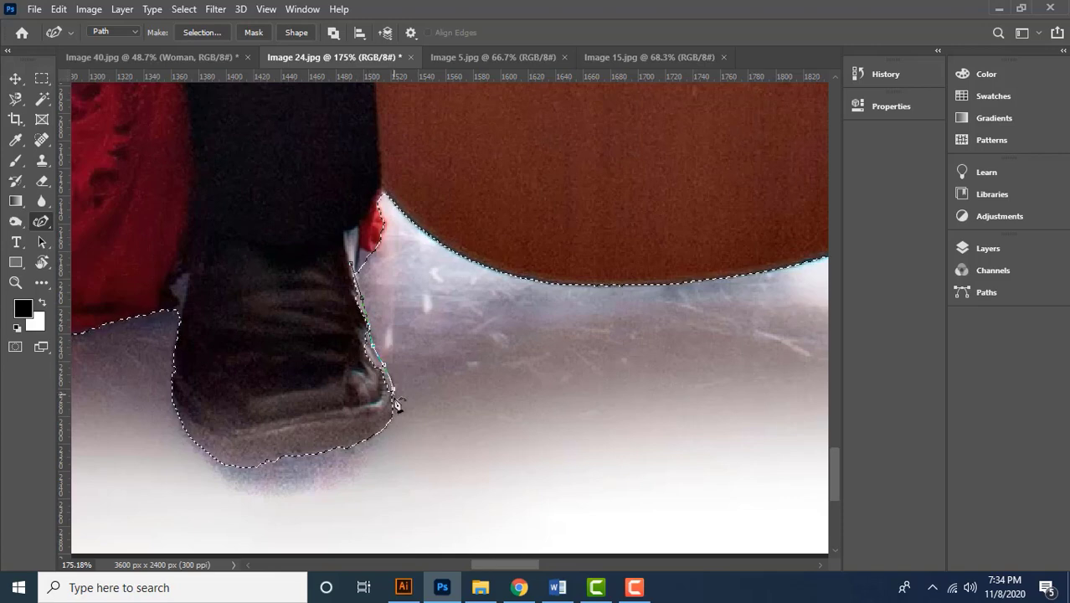
Trace a closed path around the missed upper toe area of the dark-haired seated woman's outstretched shoe
drag(210, 306, 512, 221)
drag(226, 178, 601, 325)
drag(259, 293, 565, 340)
drag(150, 304, 282, 303)
scroll(232, 340, up, 3)
click(175, 317)
click(206, 295)
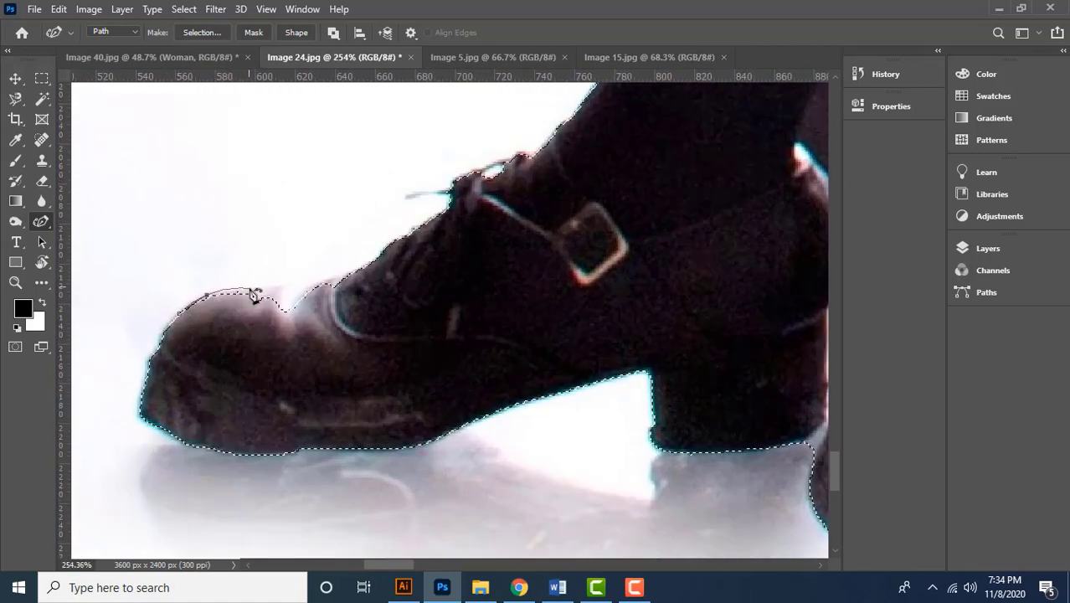
click(248, 288)
click(303, 282)
click(362, 307)
click(266, 362)
click(207, 345)
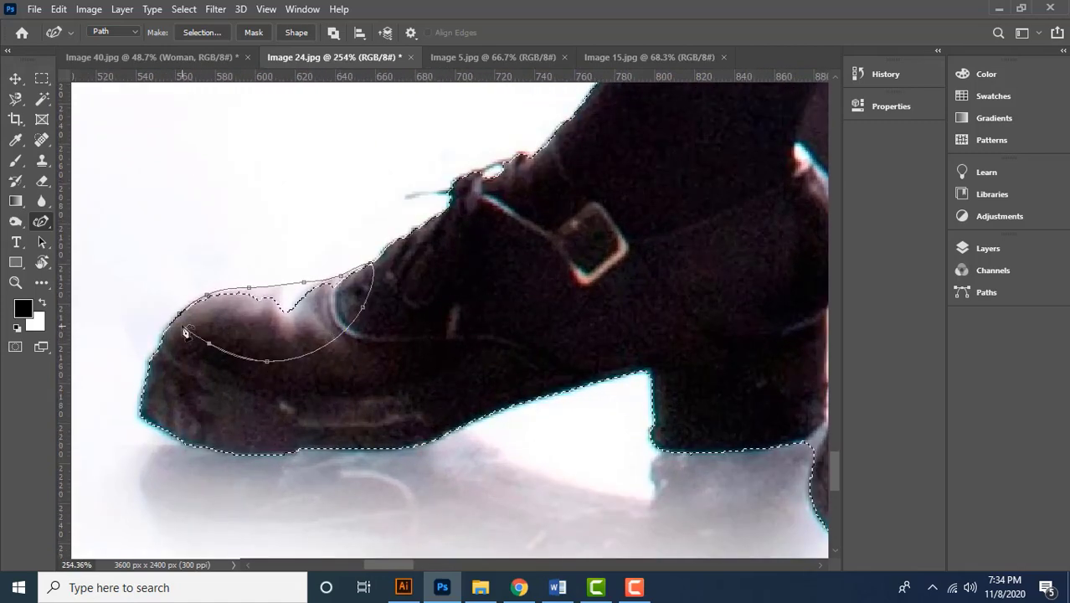
click(178, 314)
Trace a closed path around the missed outer edges of the dark-haired seated woman's clasped fingers
drag(631, 136, 439, 316)
scroll(483, 277, down, 4)
scroll(488, 280, down, 3)
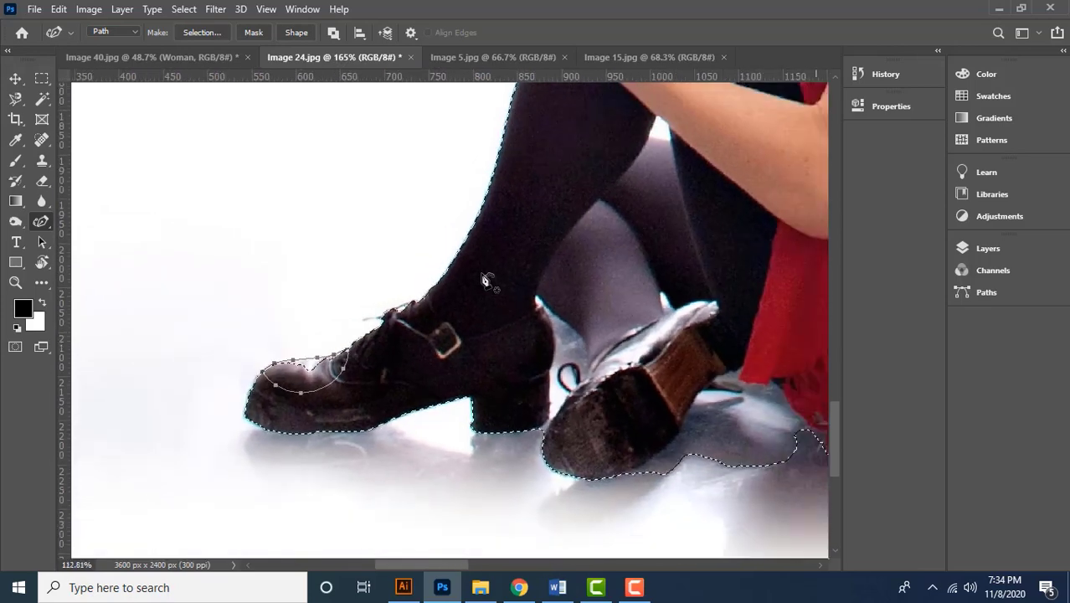
drag(652, 148, 520, 304)
scroll(520, 307, down, 3)
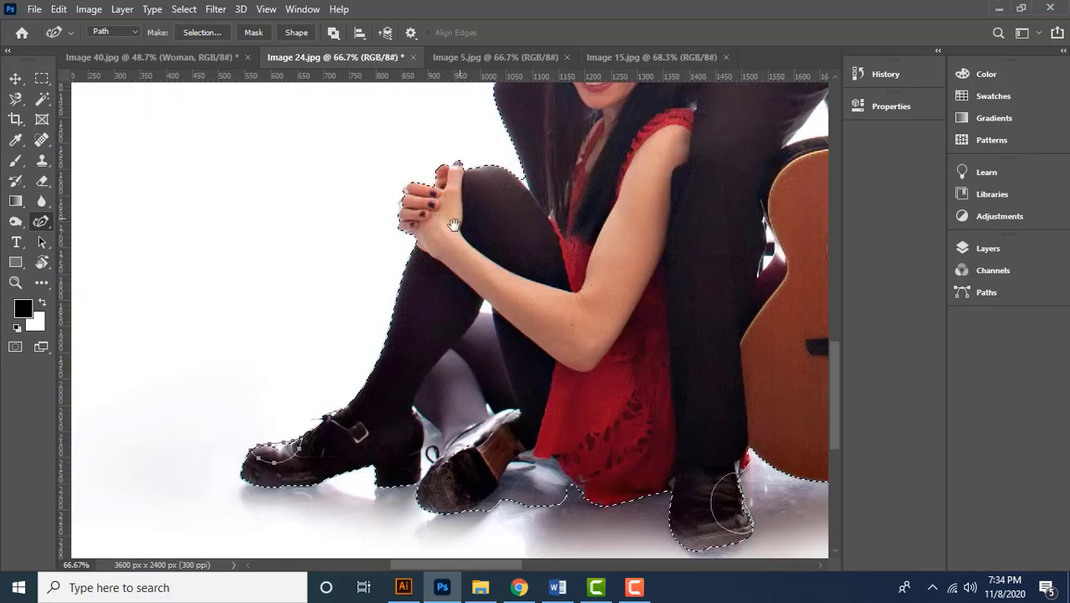
scroll(404, 216, up, 6)
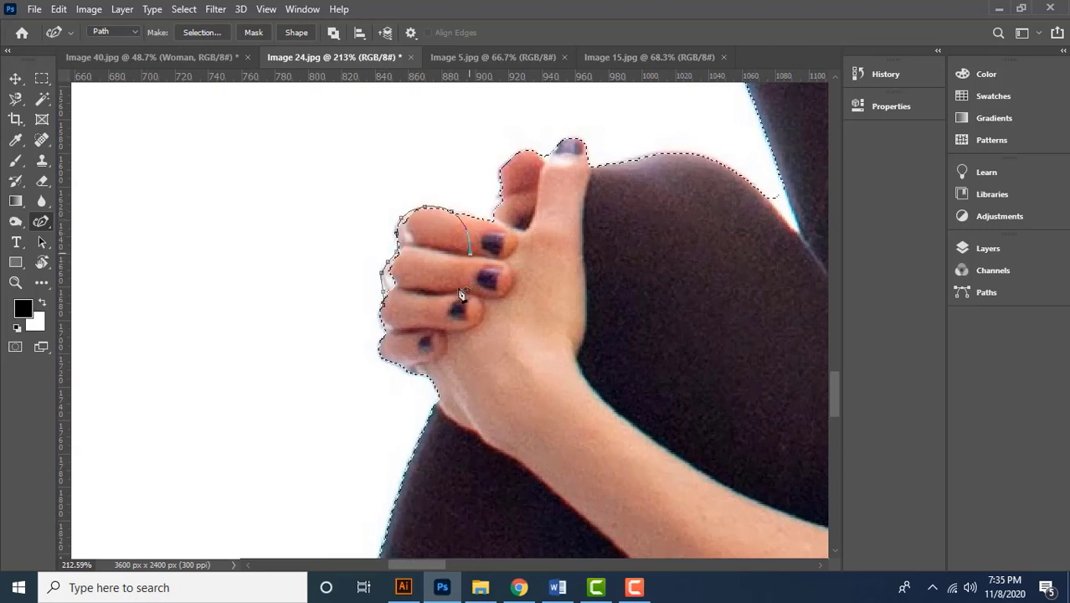
scroll(569, 277, down, 3)
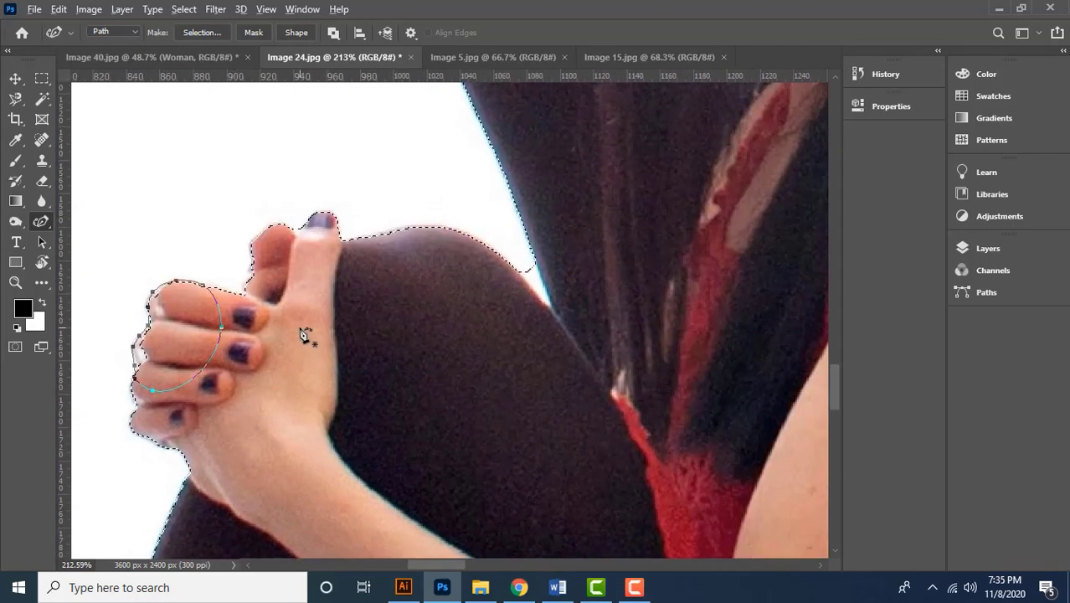
Select all the drawn paths across the whole image with the Path Selection Tool
scroll(308, 331, down, 5)
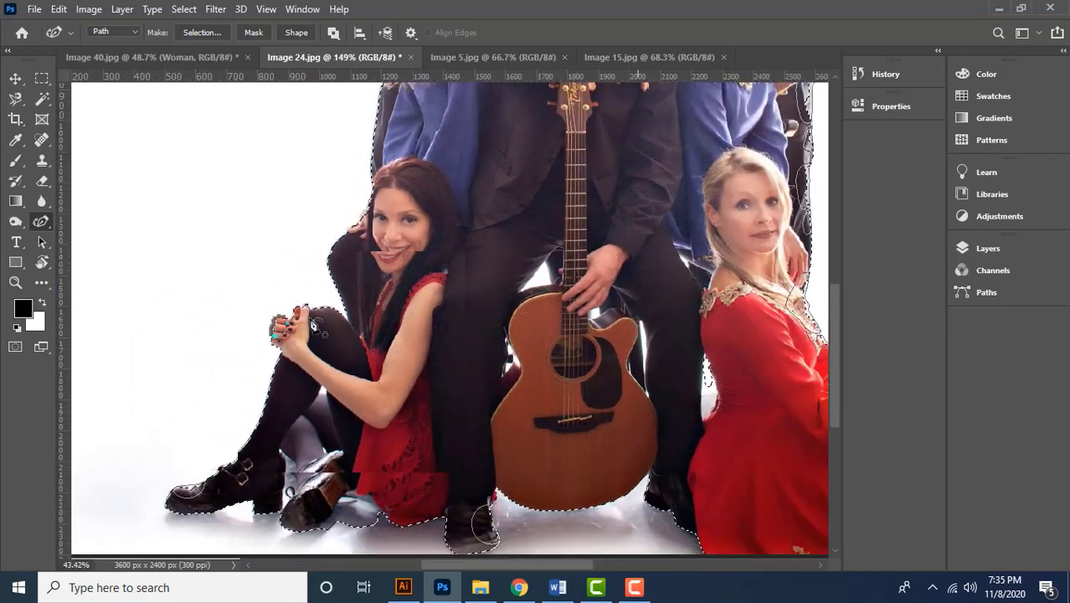
scroll(528, 360, up, 5)
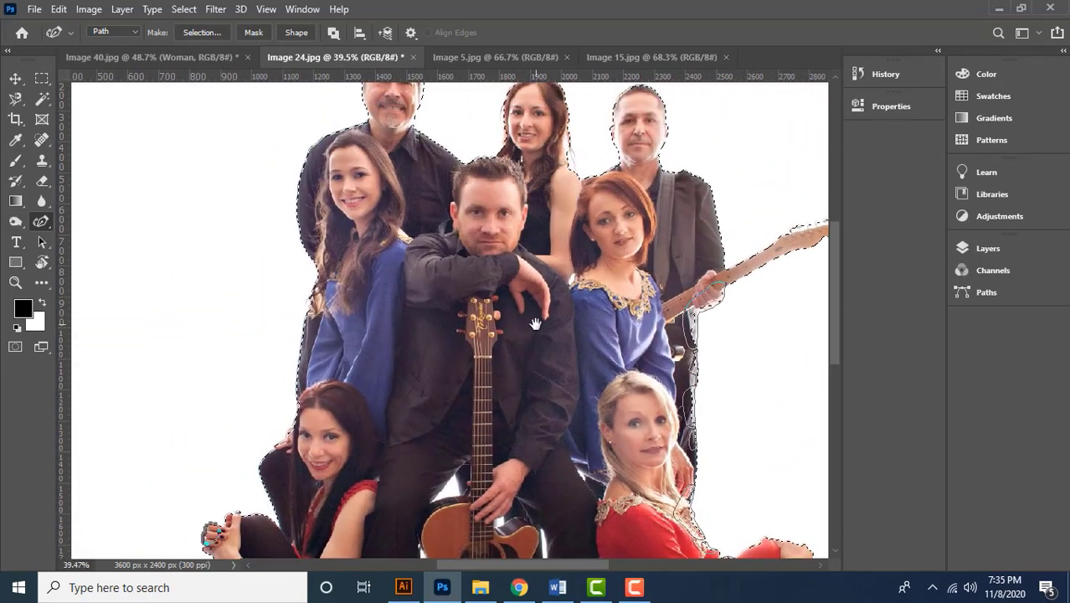
scroll(531, 330, down, 2)
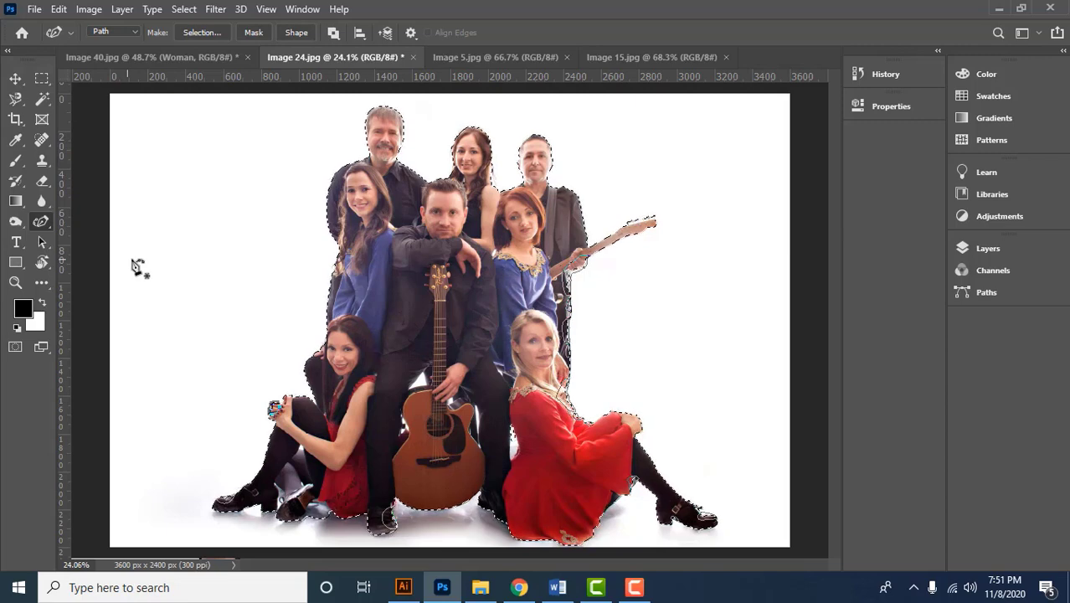
click(42, 242)
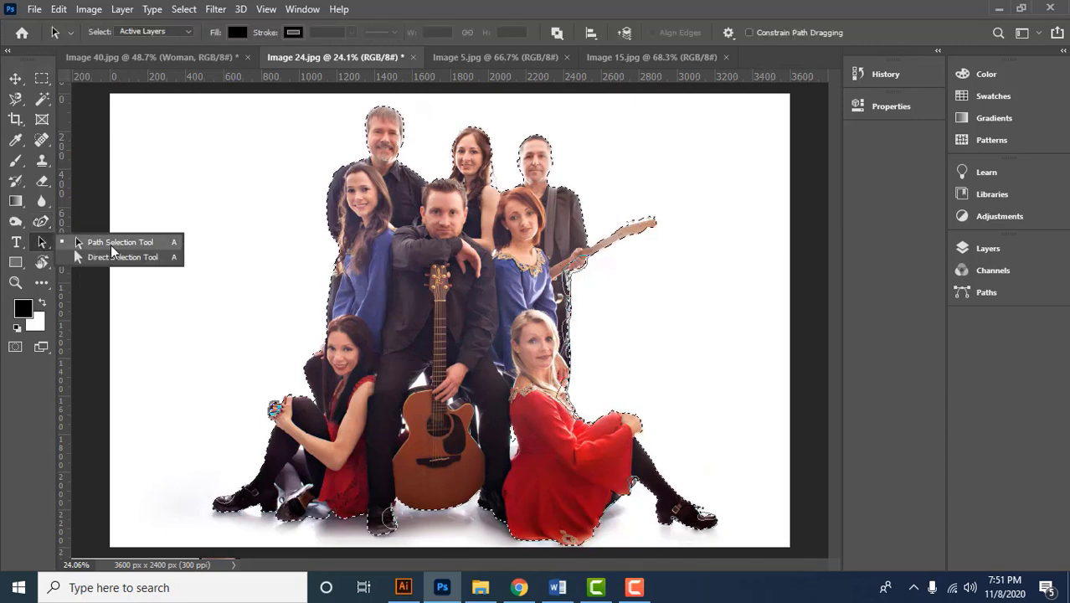
click(112, 244)
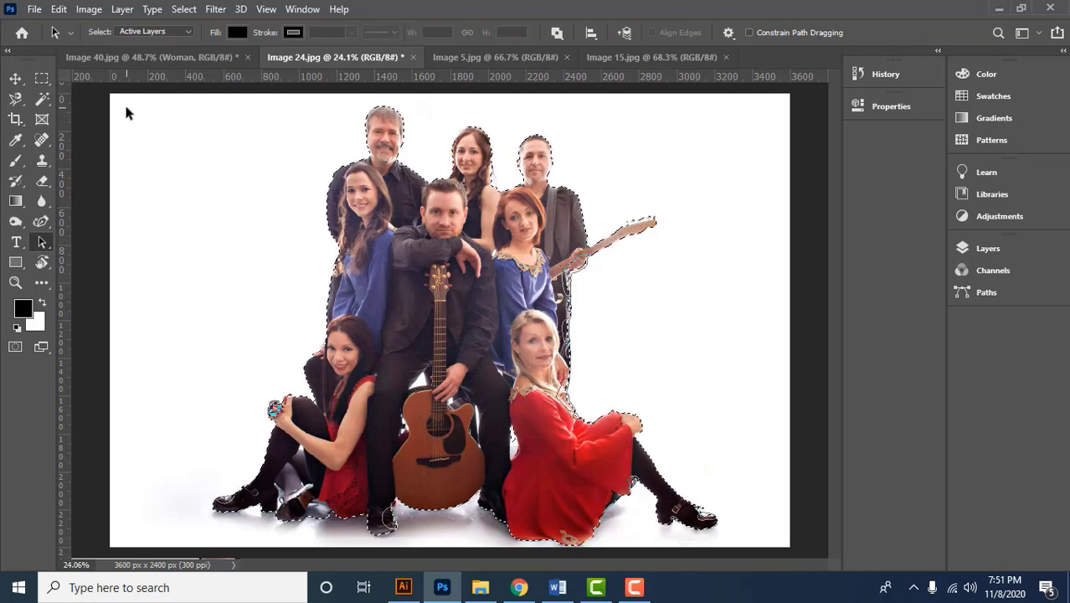
drag(125, 108, 342, 344)
drag(558, 459, 768, 529)
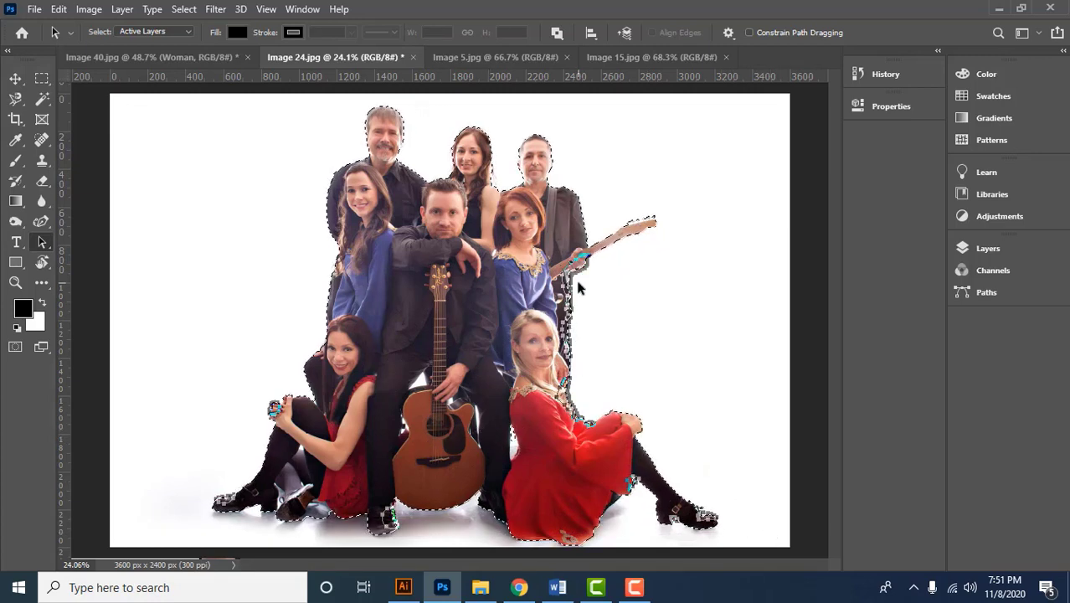
Examine the selected paths around the guitar neck, the blonde woman, the shoes and the clasped hands
scroll(590, 272, up, 4)
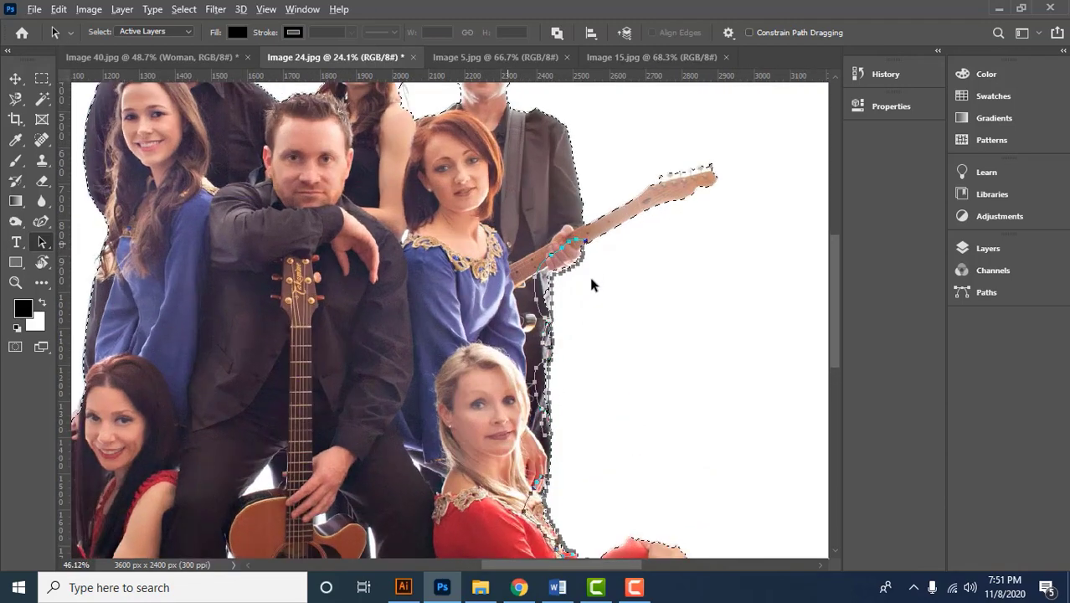
scroll(590, 279, up, 2)
drag(586, 370, 586, 258)
drag(590, 413, 626, 294)
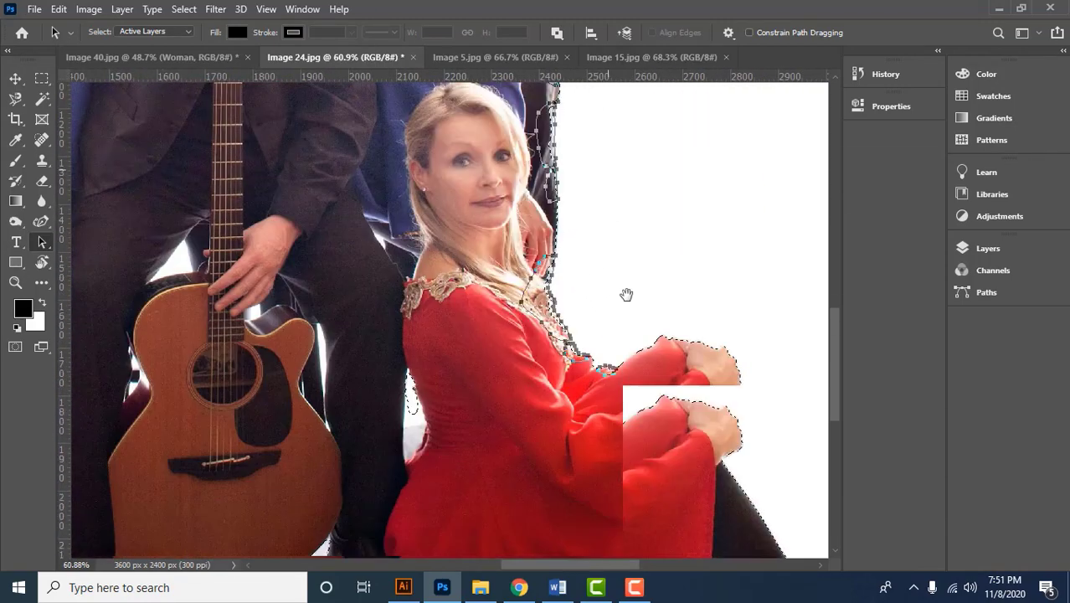
drag(657, 467, 544, 275)
drag(495, 391, 604, 377)
drag(236, 334, 535, 355)
drag(328, 288, 481, 344)
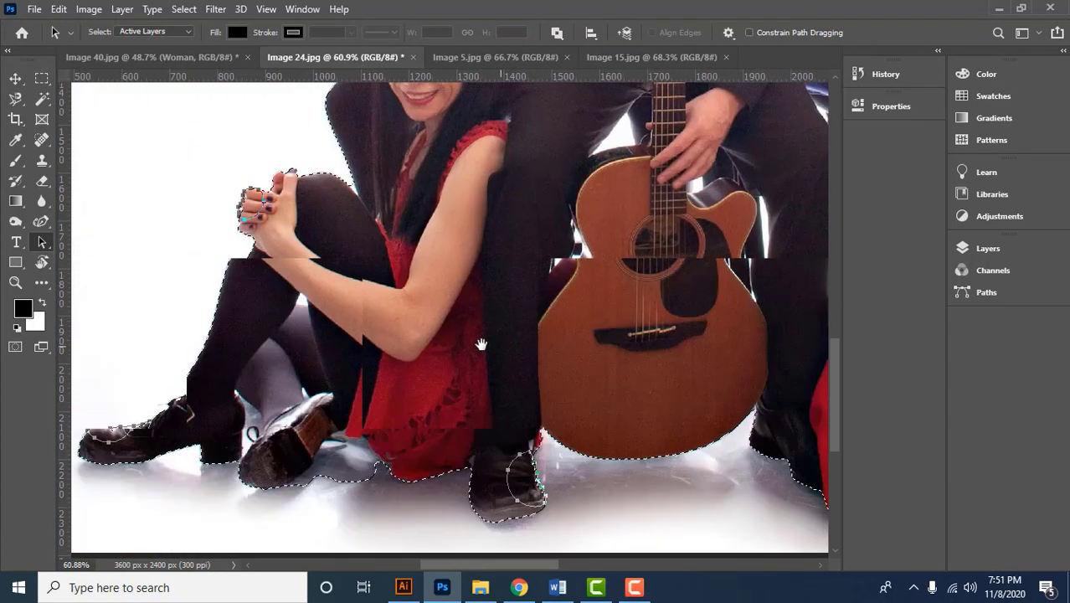
drag(401, 330, 416, 396)
key(ctrl+minus)
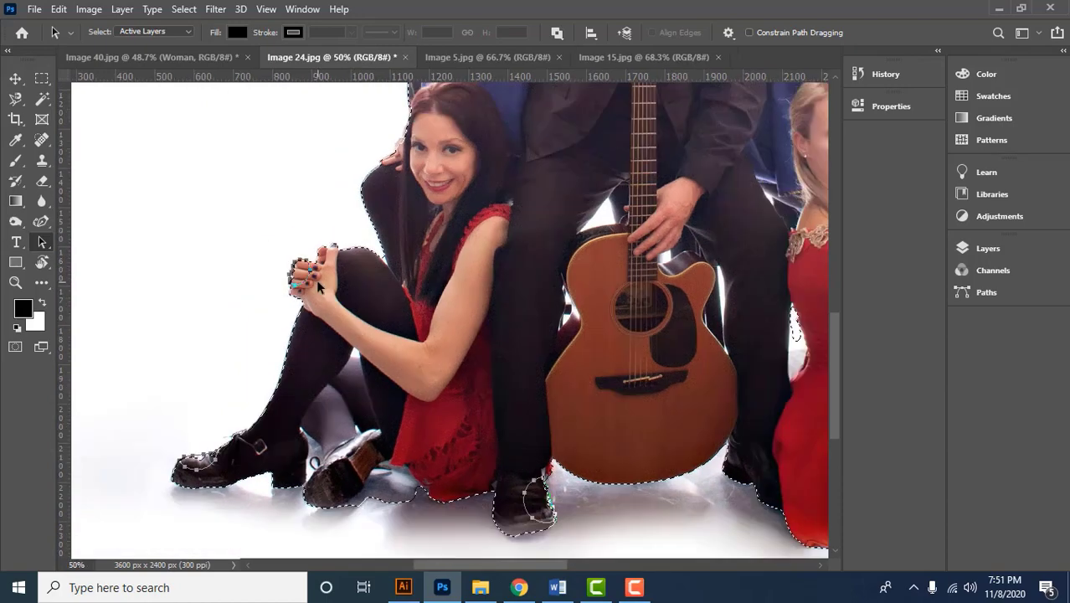
key(ctrl+0)
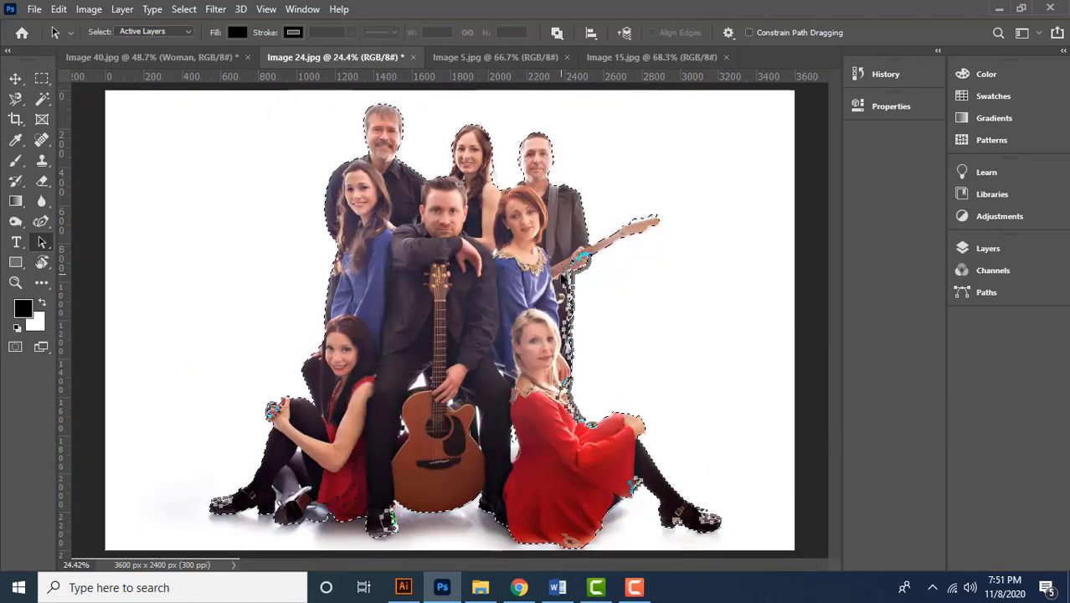
Make a selection from the selected paths with a 0-pixel feather radius, using the Add to Selection operation
right_click(560, 279)
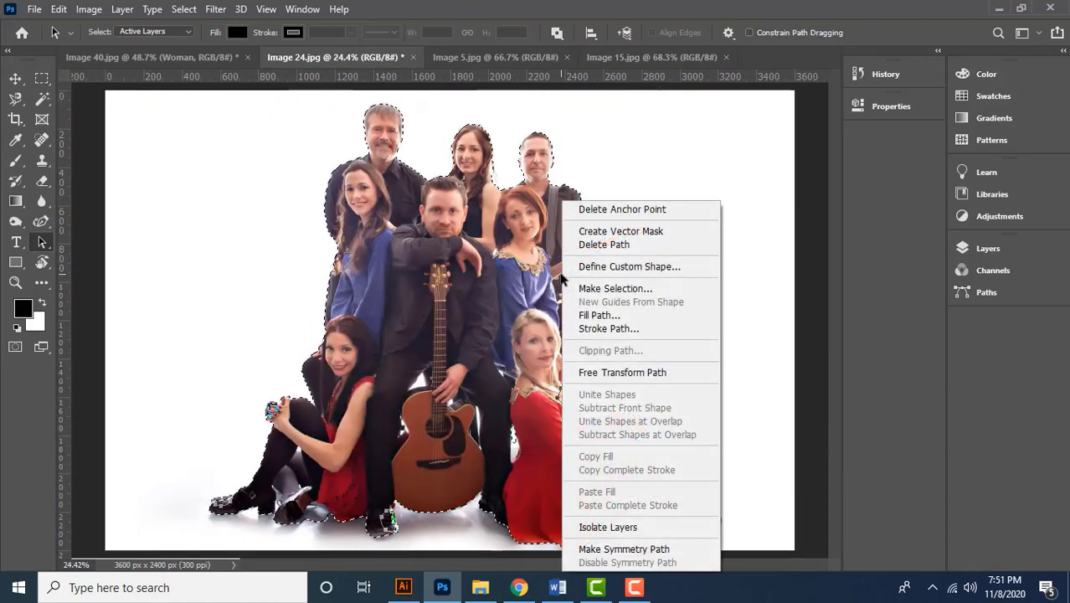
click(615, 288)
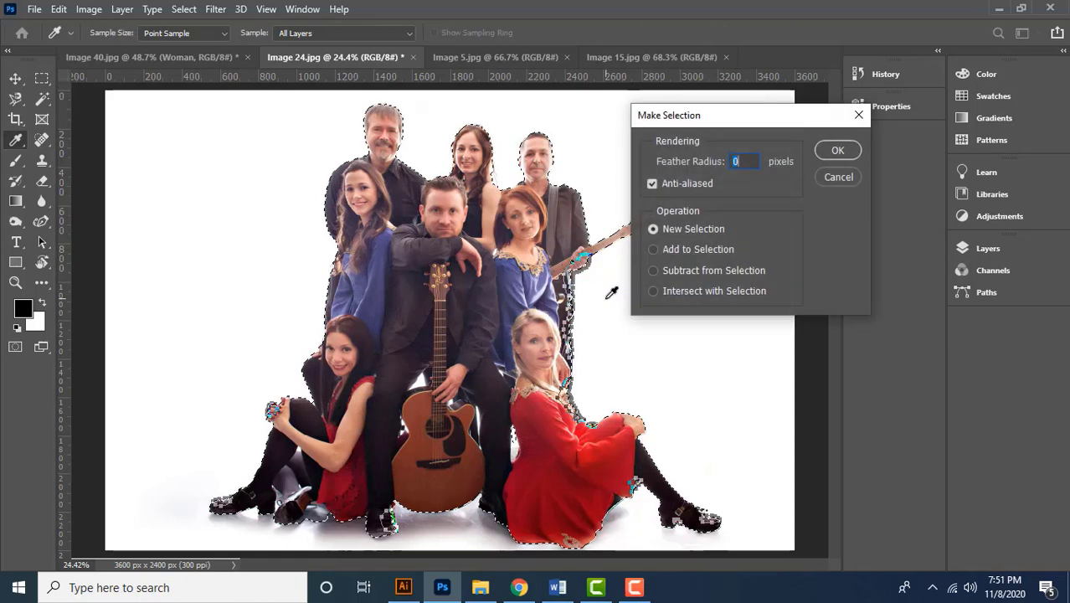
click(682, 249)
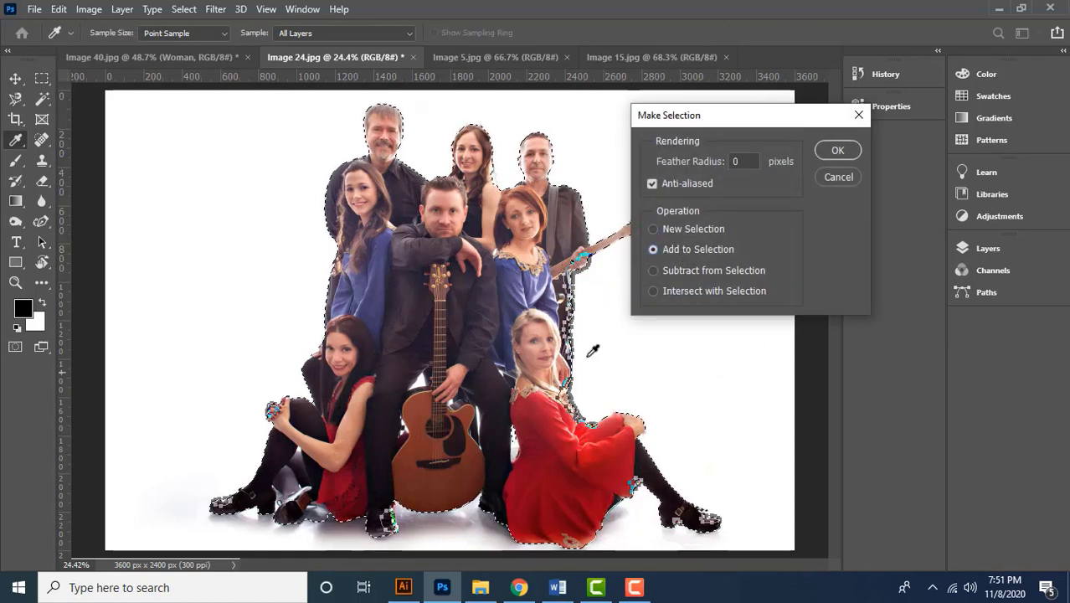
click(848, 154)
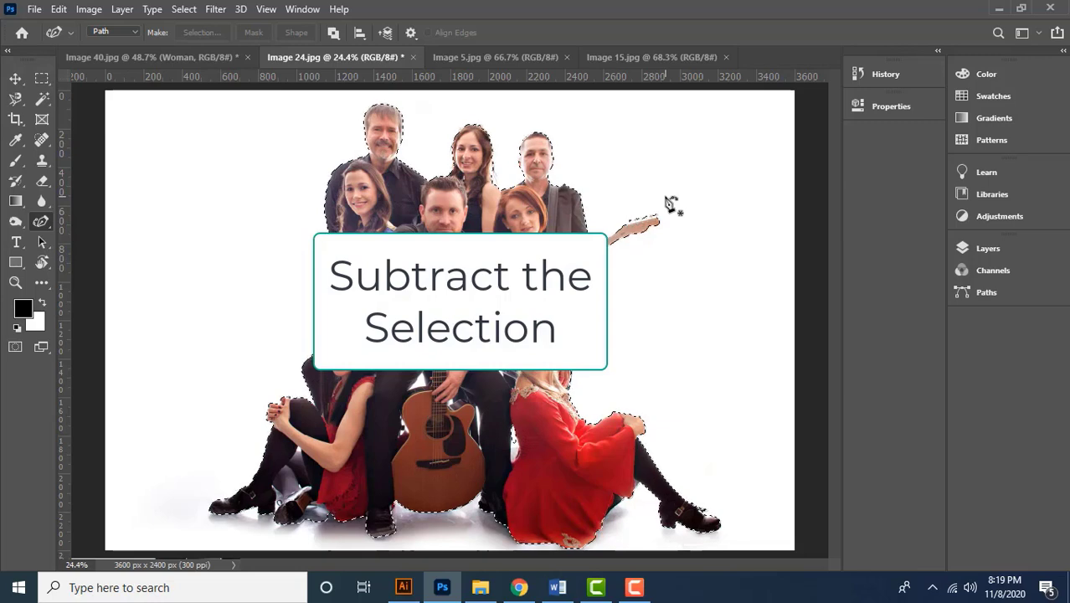
Examine the selection outline around the group and along the electric guitar's neck, headstock and tuning pegs
key(ctrl+plus)
key(ctrl+plus)
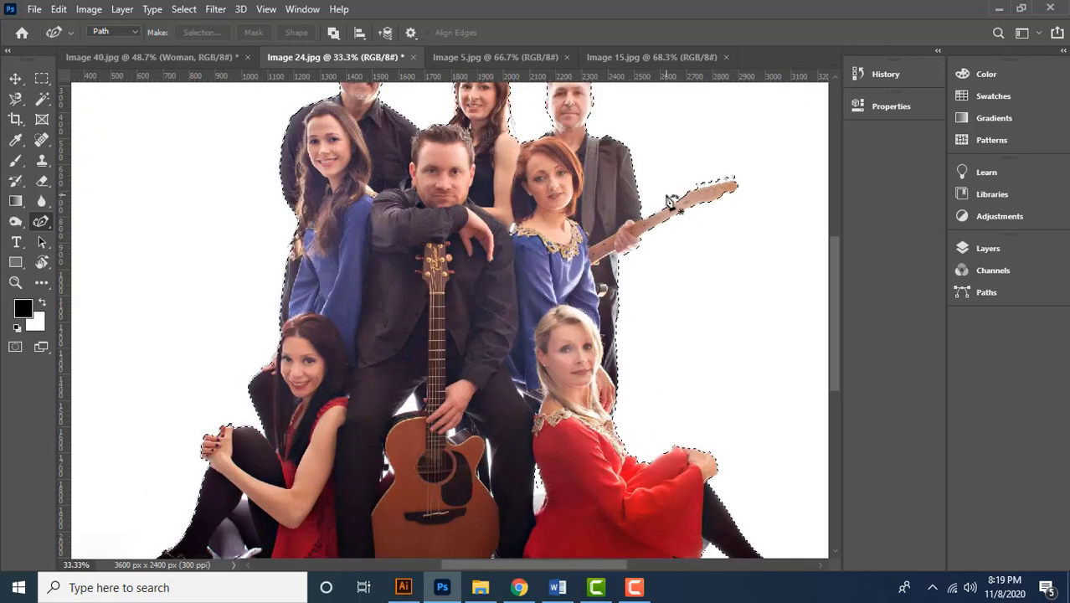
key(ctrl+minus)
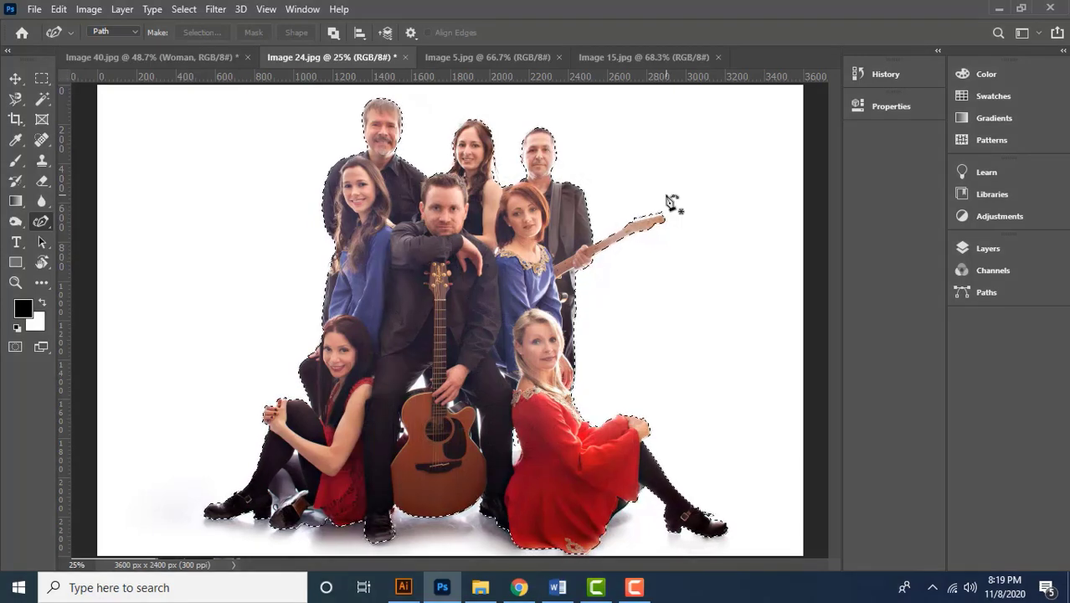
key(ctrl+plus)
key(ctrl+plus)
key(ctrl+plus)
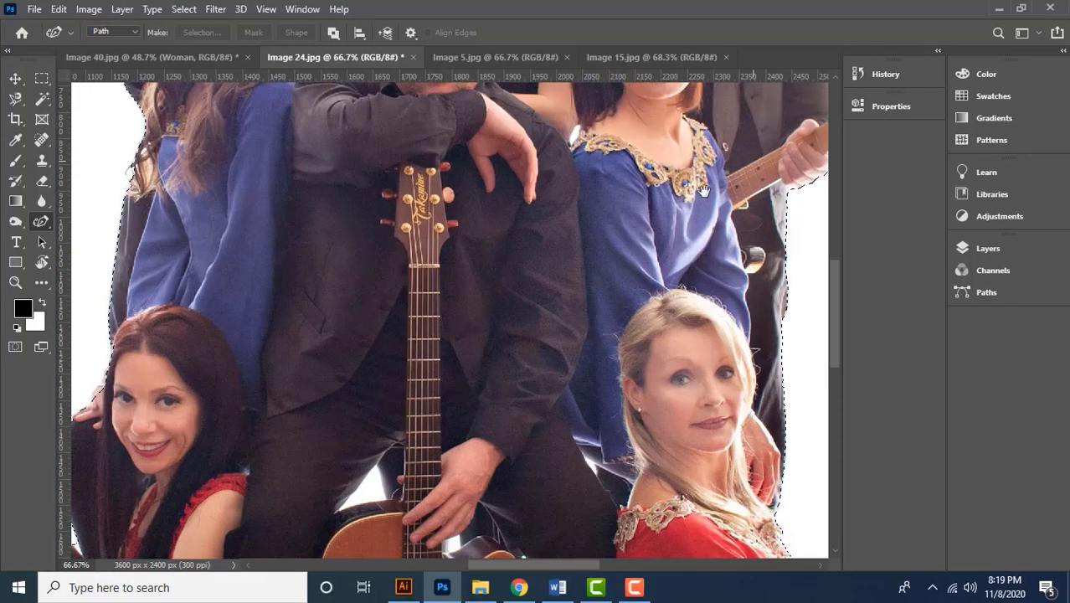
drag(701, 189, 475, 307)
drag(745, 195, 674, 219)
drag(717, 193, 770, 192)
scroll(778, 196, up, 1)
scroll(778, 196, up, 5)
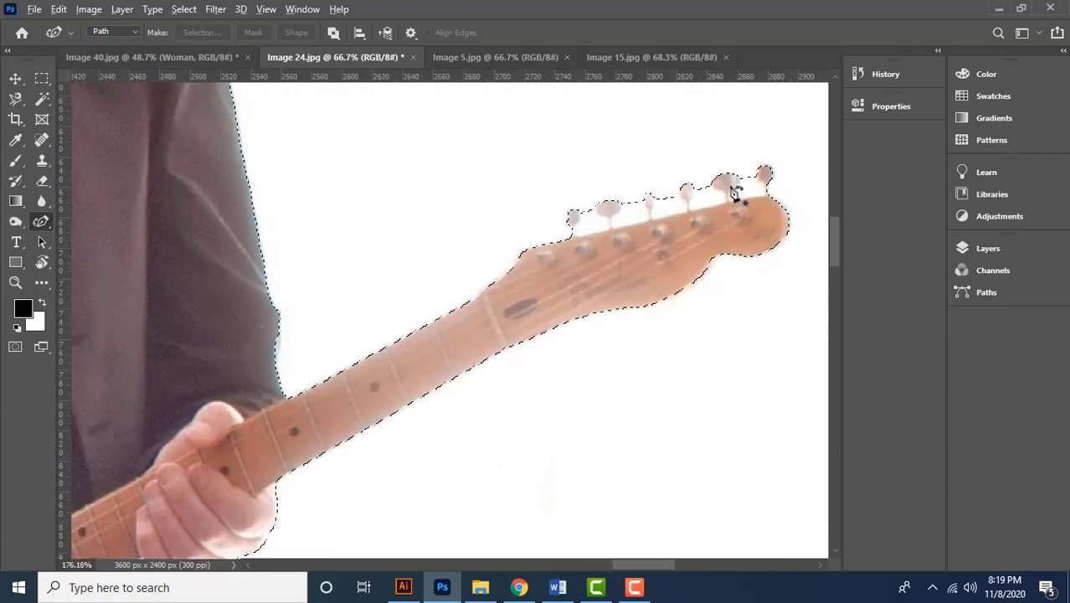
drag(695, 249, 640, 331)
drag(518, 365, 511, 345)
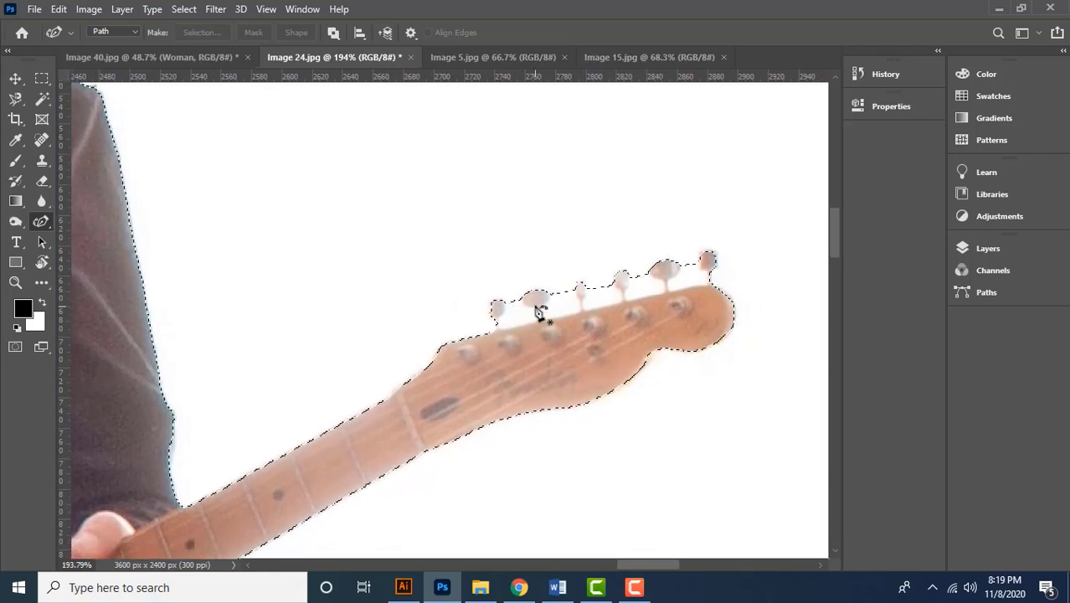
scroll(569, 335, up, 2)
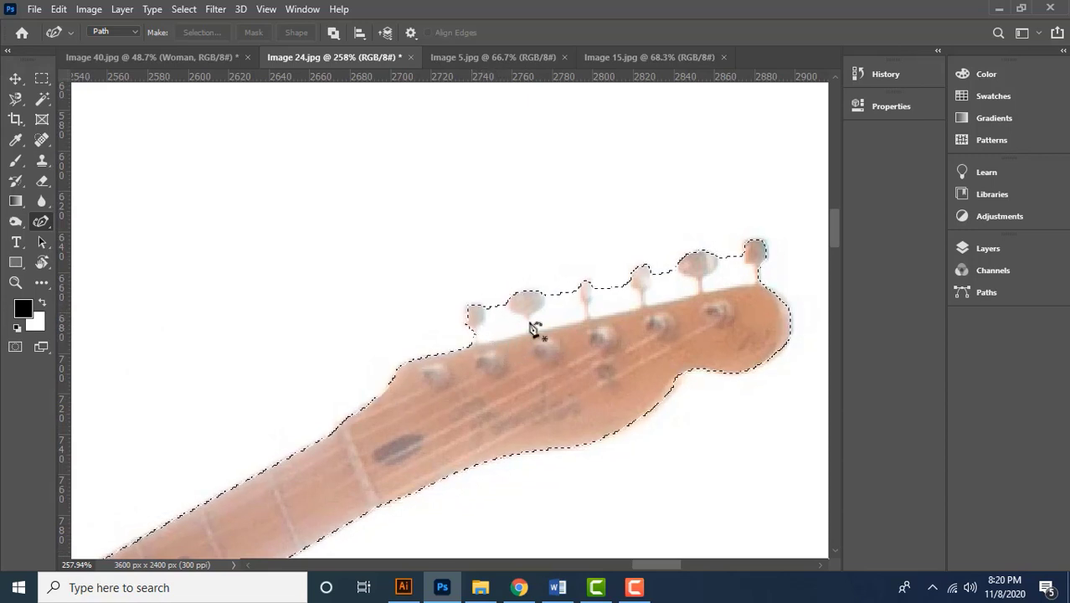
scroll(531, 353, up, 1)
scroll(569, 343, up, 1)
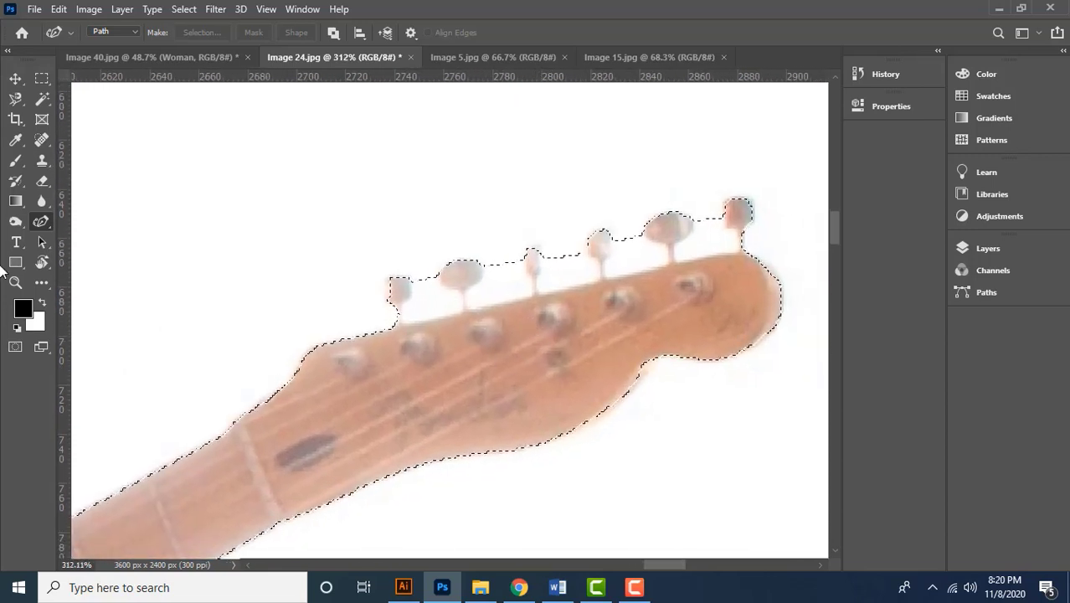
Trace a closed Curvature Pen path around the white gap between the first two tuning pegs nearest the guitar neck
right_click(42, 224)
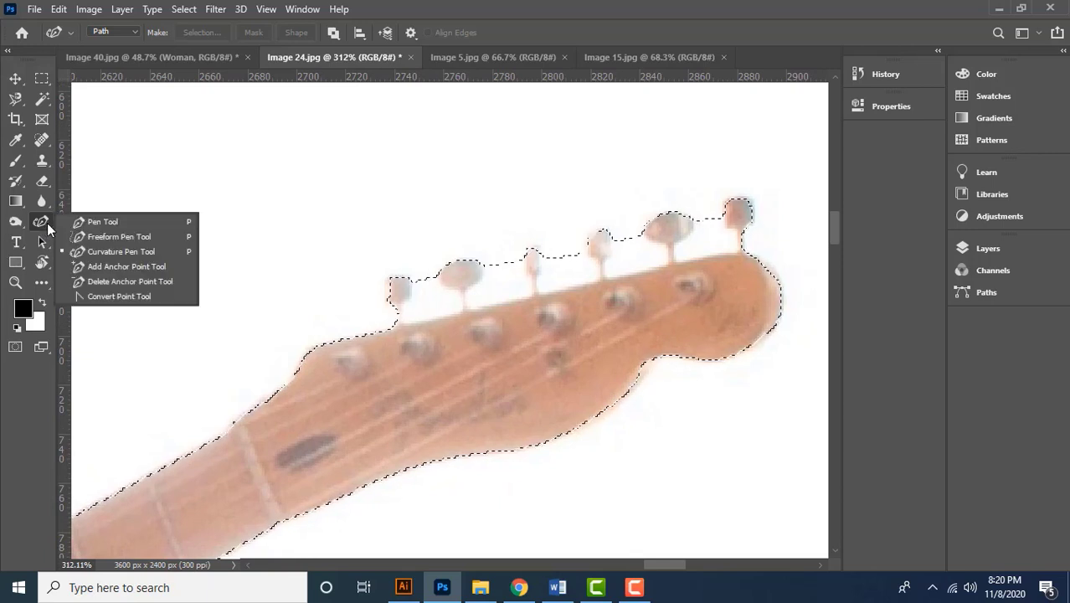
click(102, 248)
scroll(444, 312, up, 3)
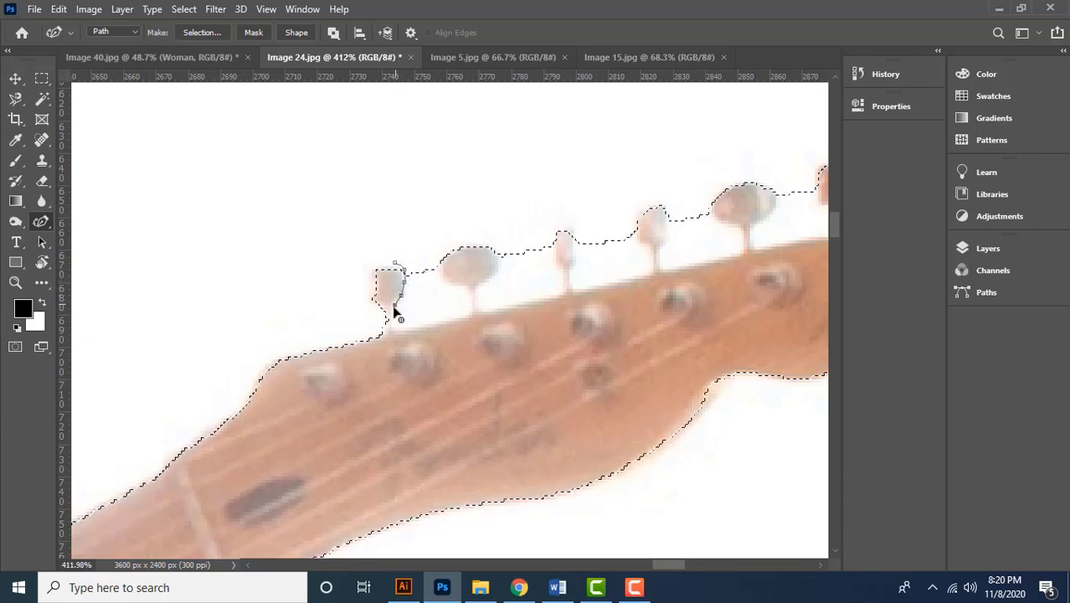
click(394, 305)
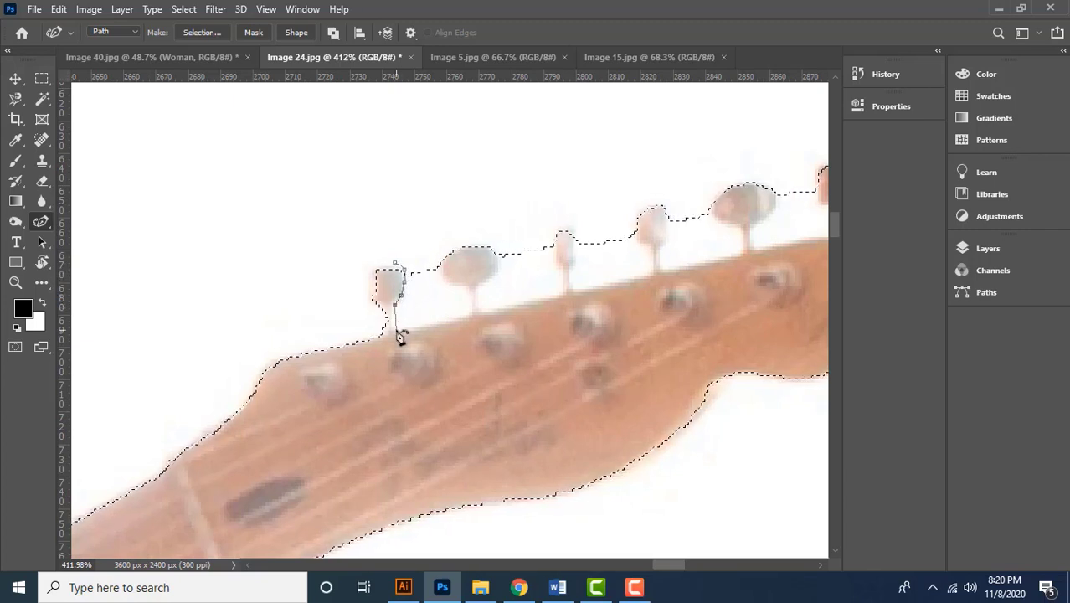
click(479, 324)
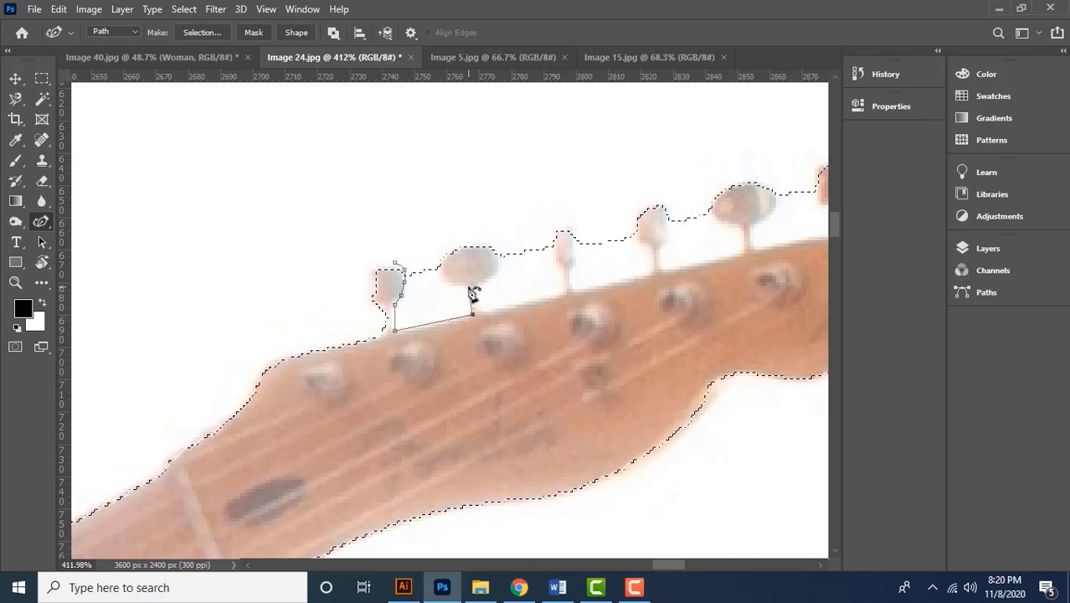
click(470, 286)
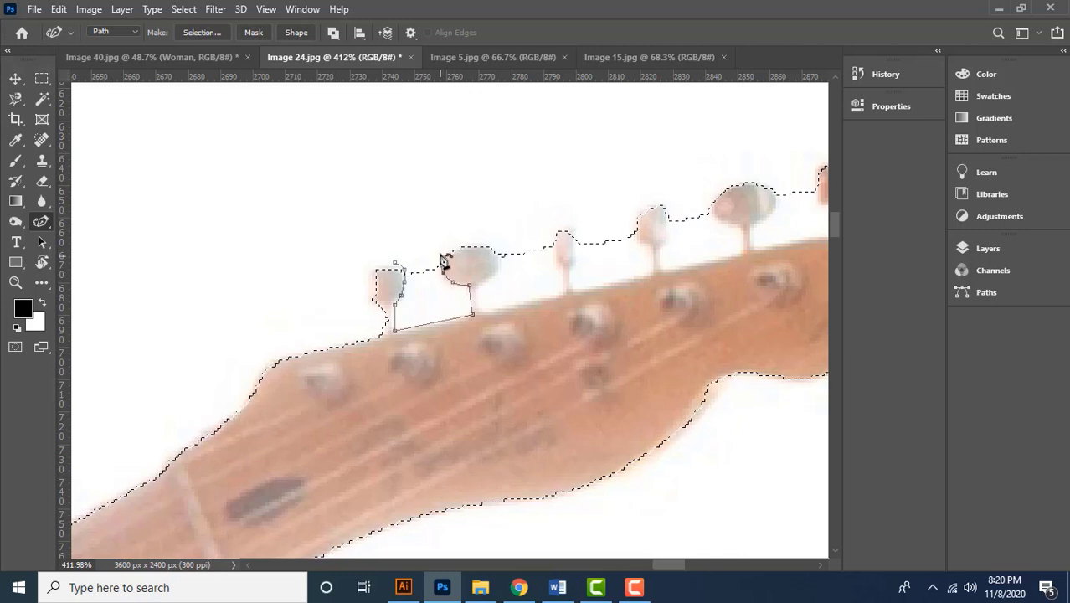
click(444, 262)
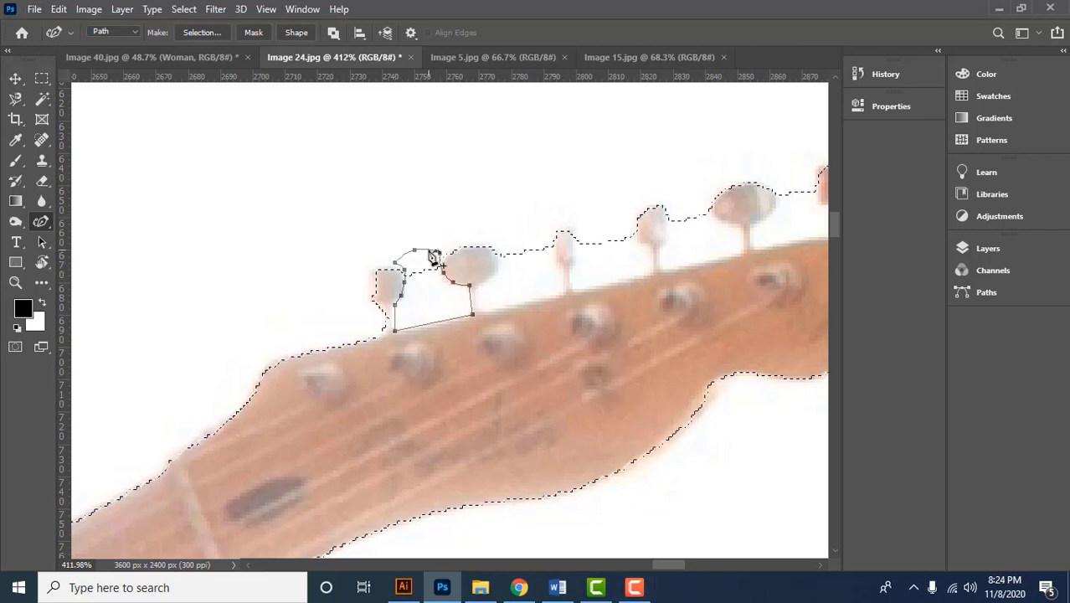
Make a selection from the path with a 0-pixel feather radius, using the Subtract from Selection operation
right_click(432, 254)
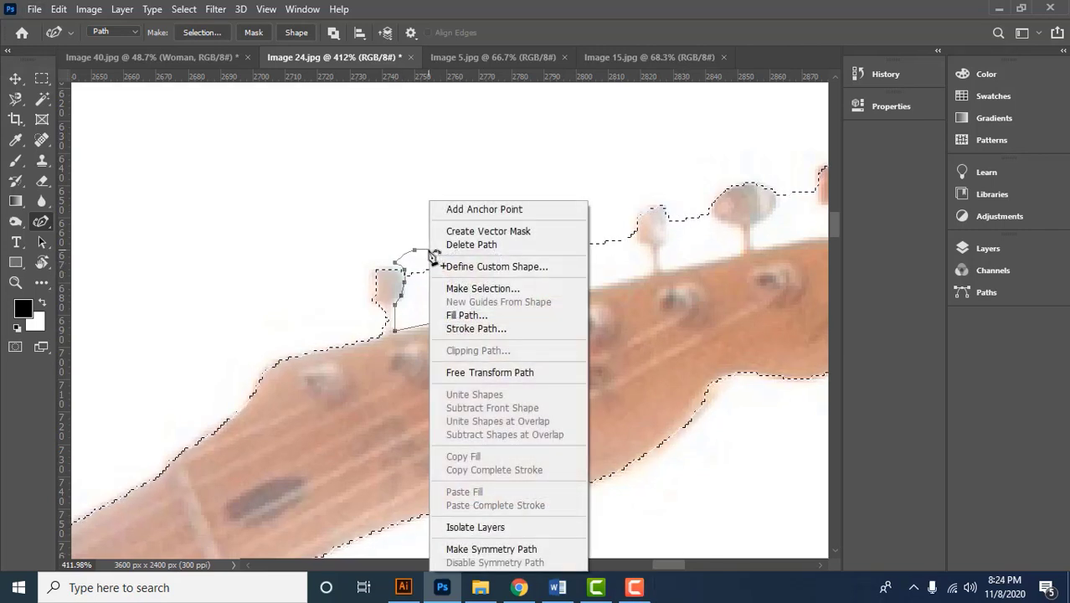
click(483, 288)
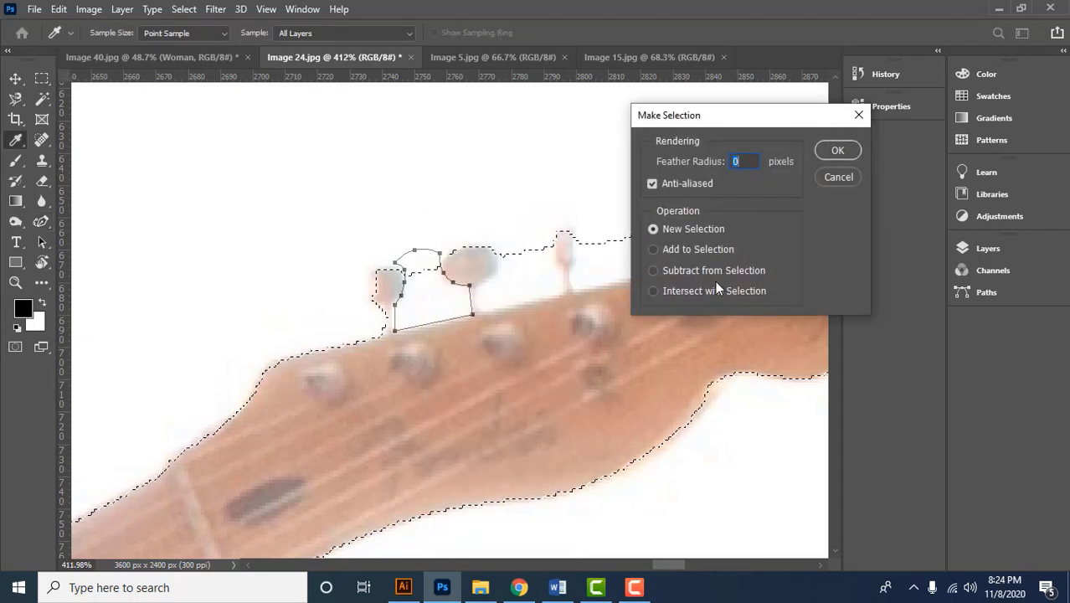
click(653, 271)
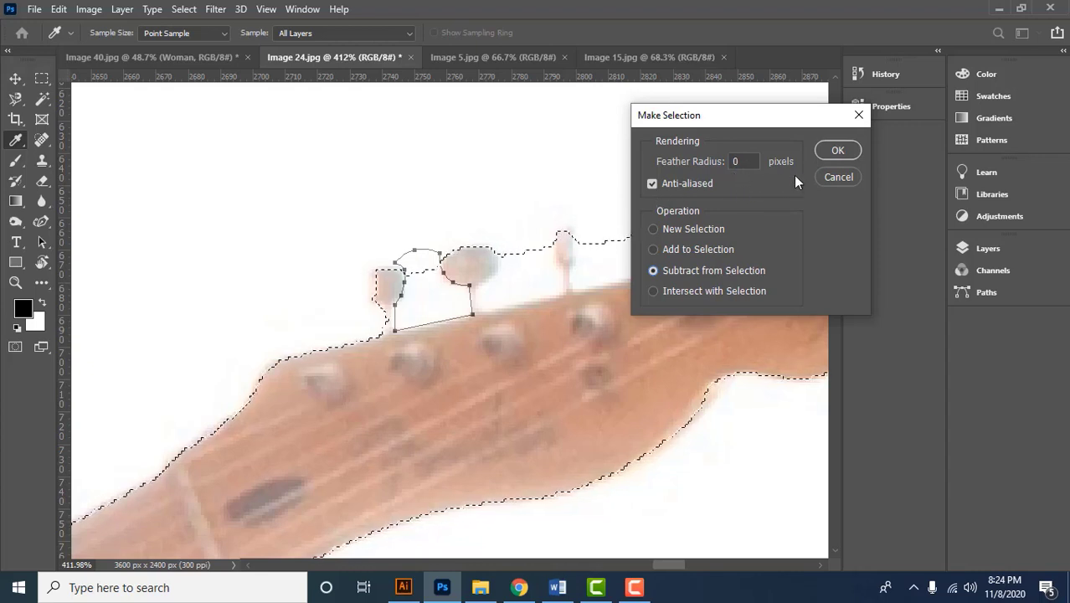
key(Return)
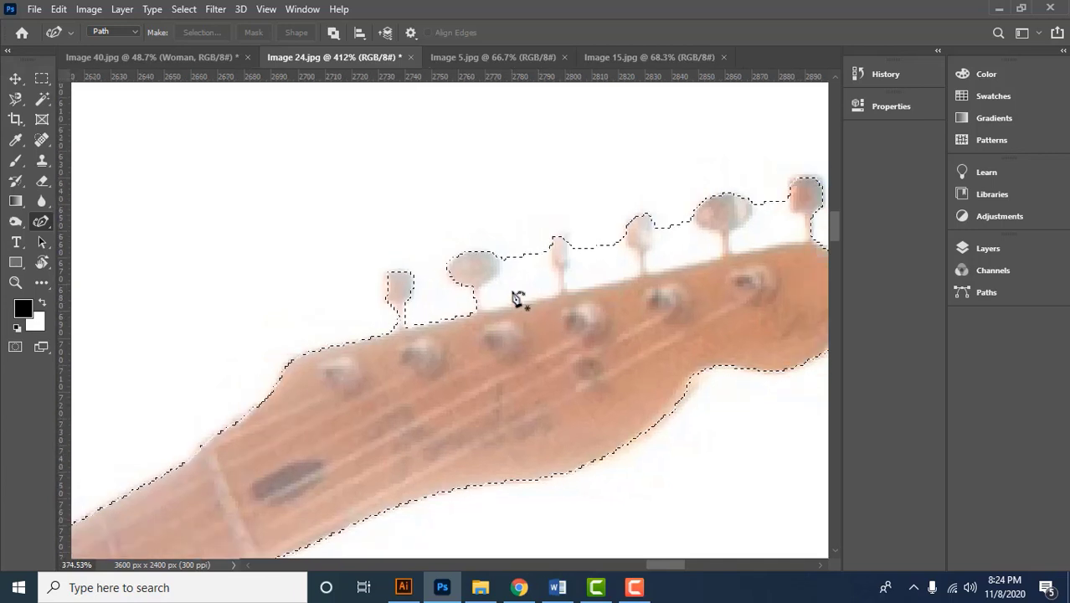
Start a Curvature Pen path along the second tuning peg's outer edge and down its stem to the headstock
scroll(514, 299, down, 2)
drag(600, 326, 588, 316)
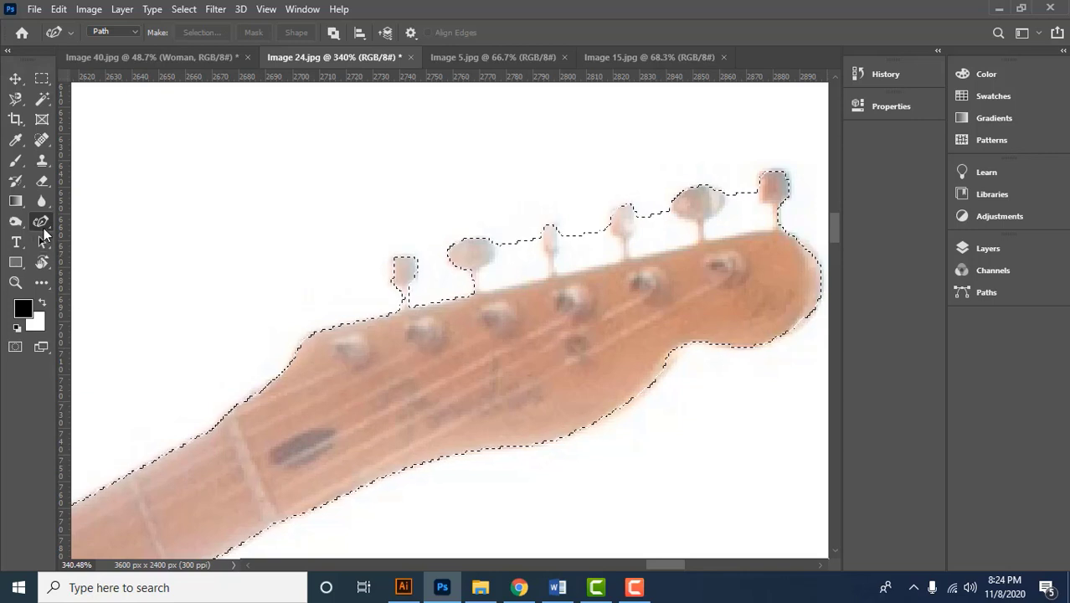
scroll(540, 254, up, 2)
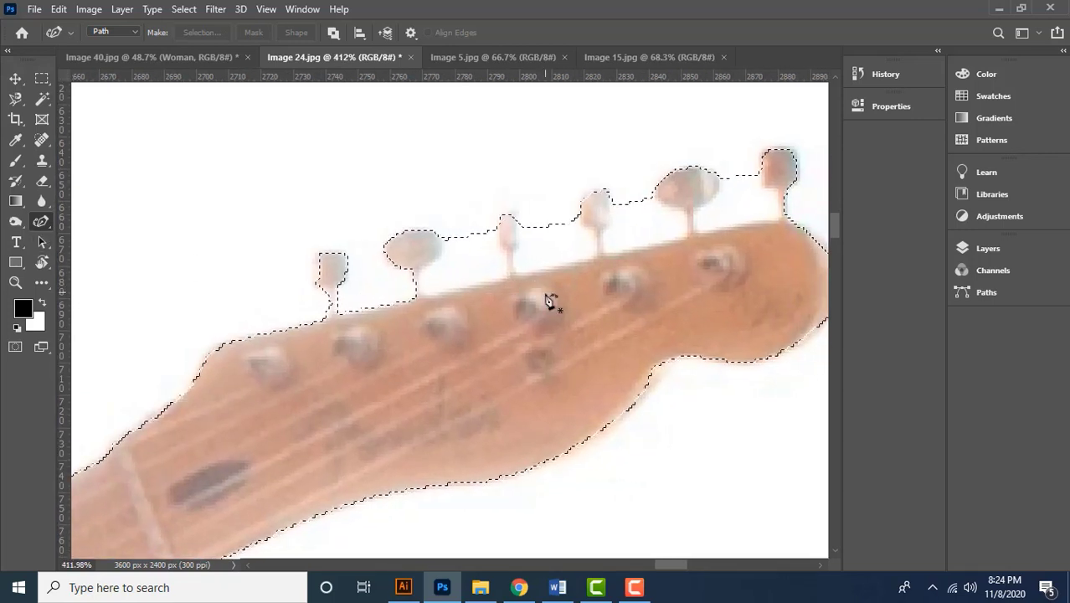
click(431, 226)
key(ctrl+z)
scroll(508, 226, up, 4)
click(398, 234)
click(412, 247)
click(412, 262)
click(403, 280)
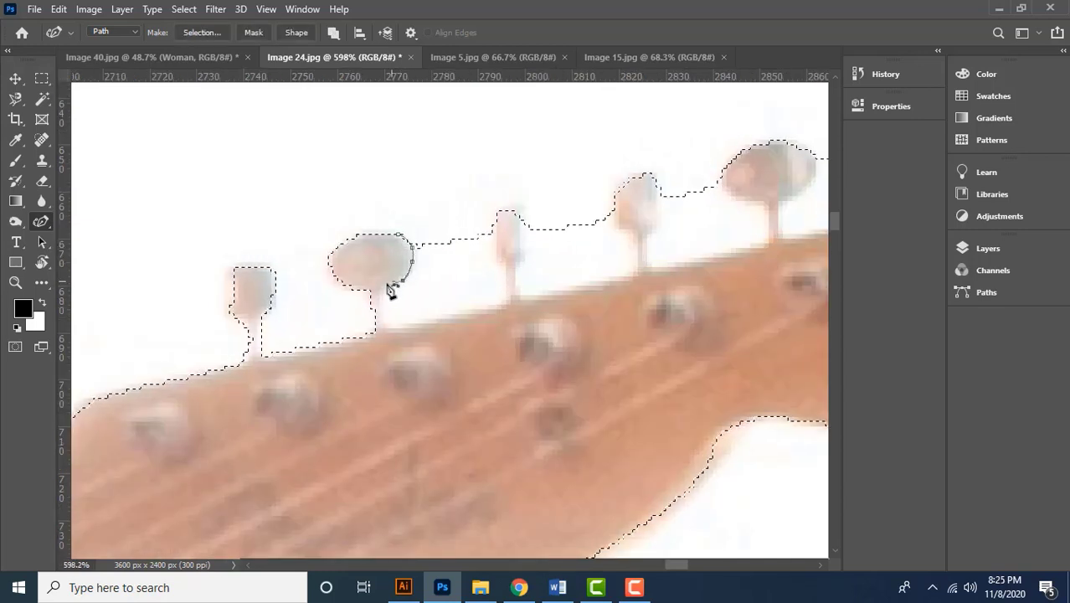
click(383, 290)
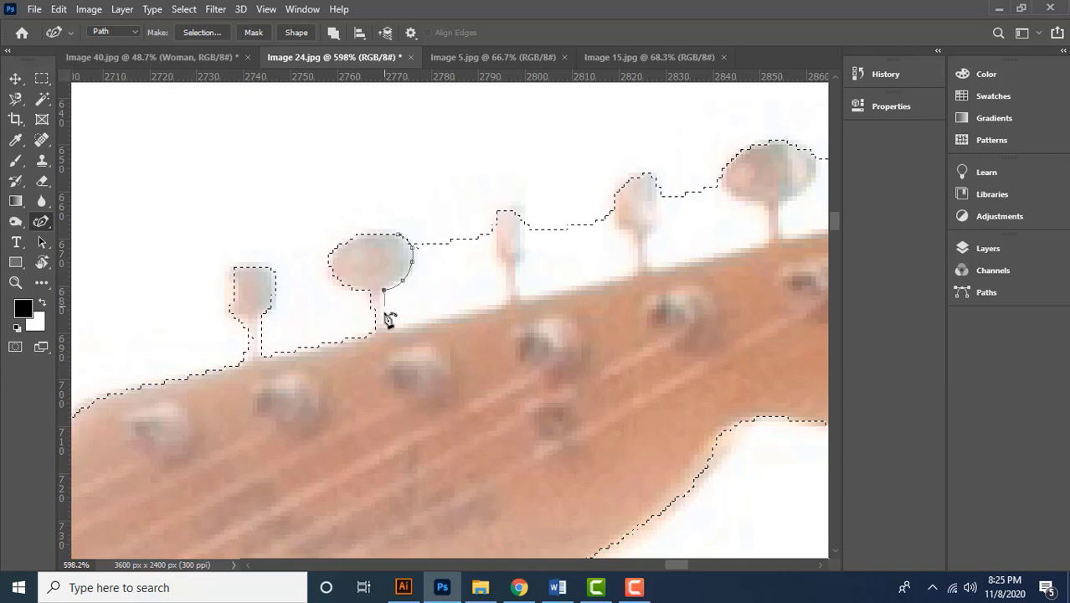
click(384, 331)
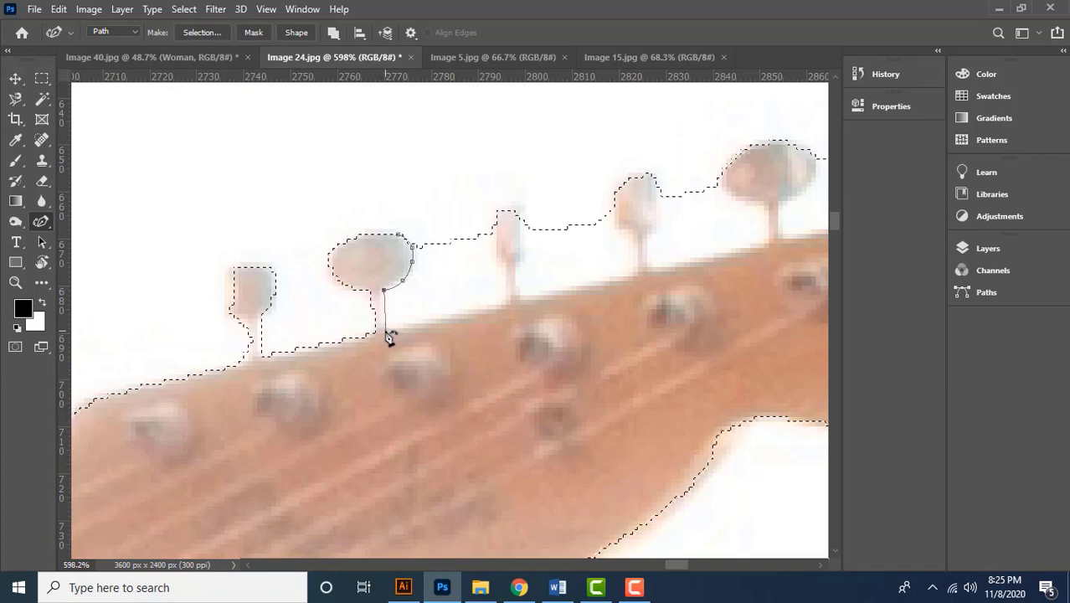
Continue the path along the headstock edge, up the third tuning peg, and close it above the white gap
click(505, 303)
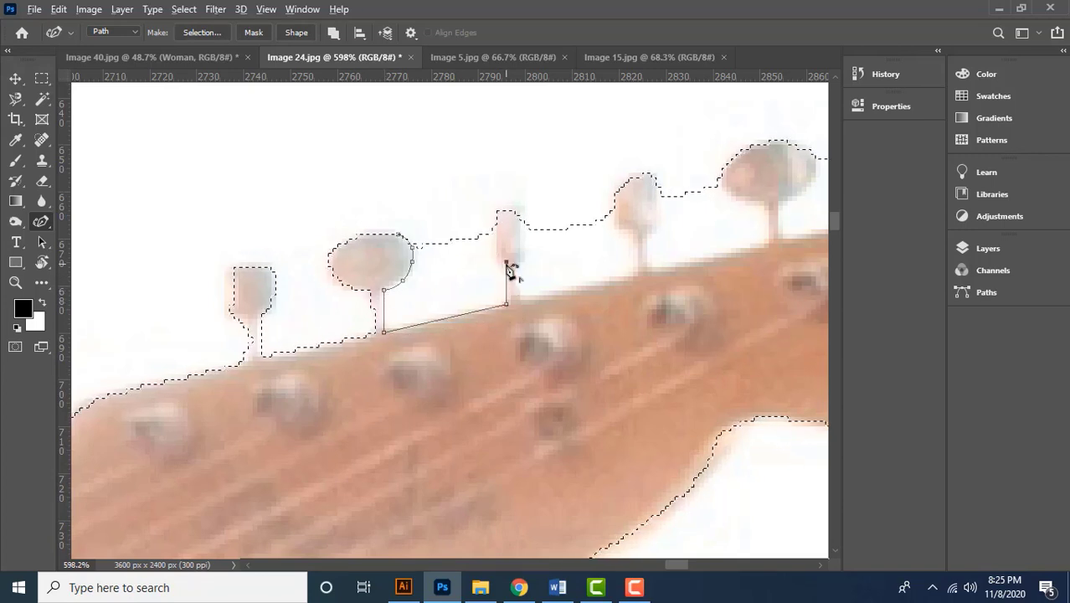
click(493, 228)
click(496, 206)
click(459, 183)
click(421, 187)
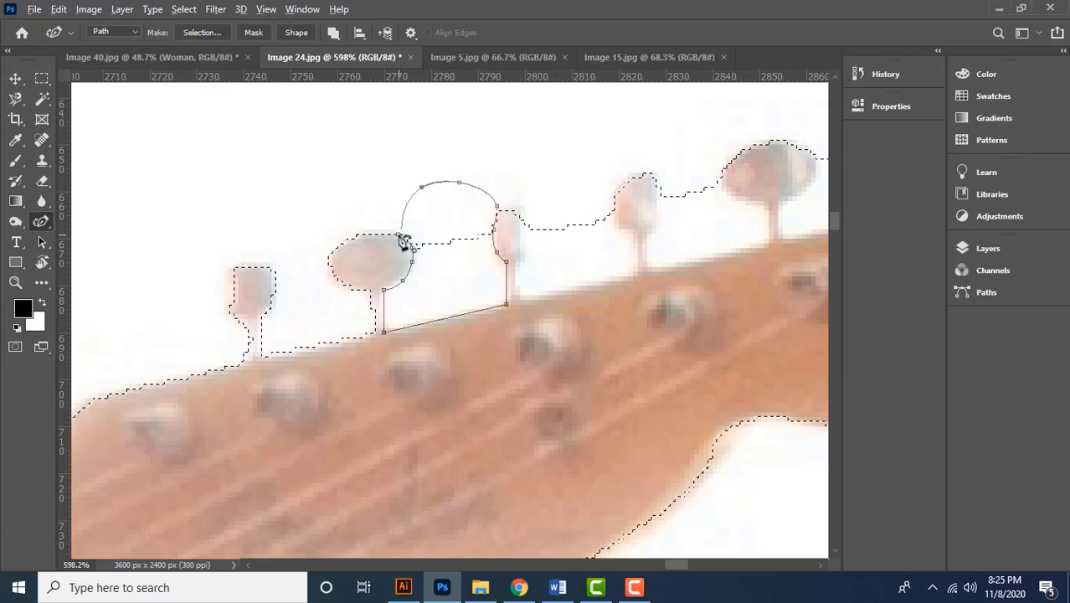
click(398, 234)
Trace closed paths around the white gaps between the third and fourth and between the fourth and fifth tuning pegs
drag(585, 296, 504, 301)
scroll(445, 230, up, 2)
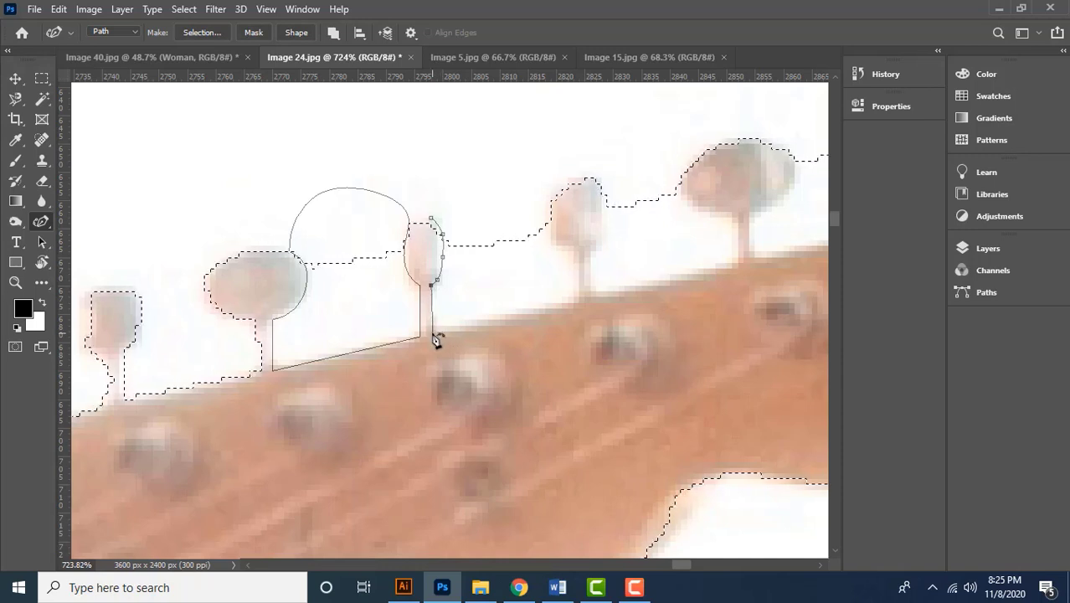
click(579, 297)
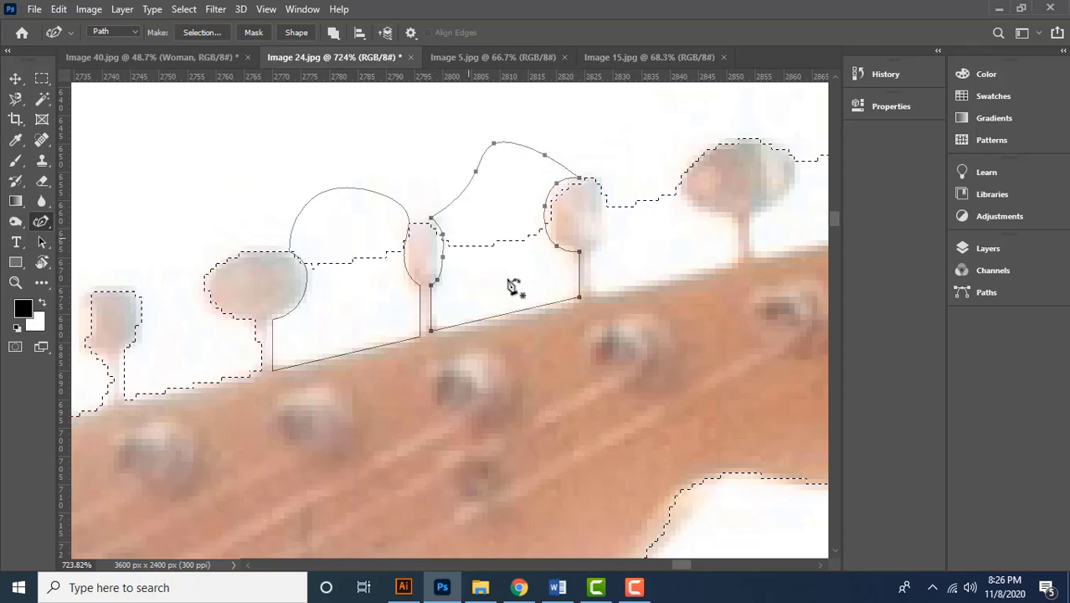
drag(628, 256, 510, 268)
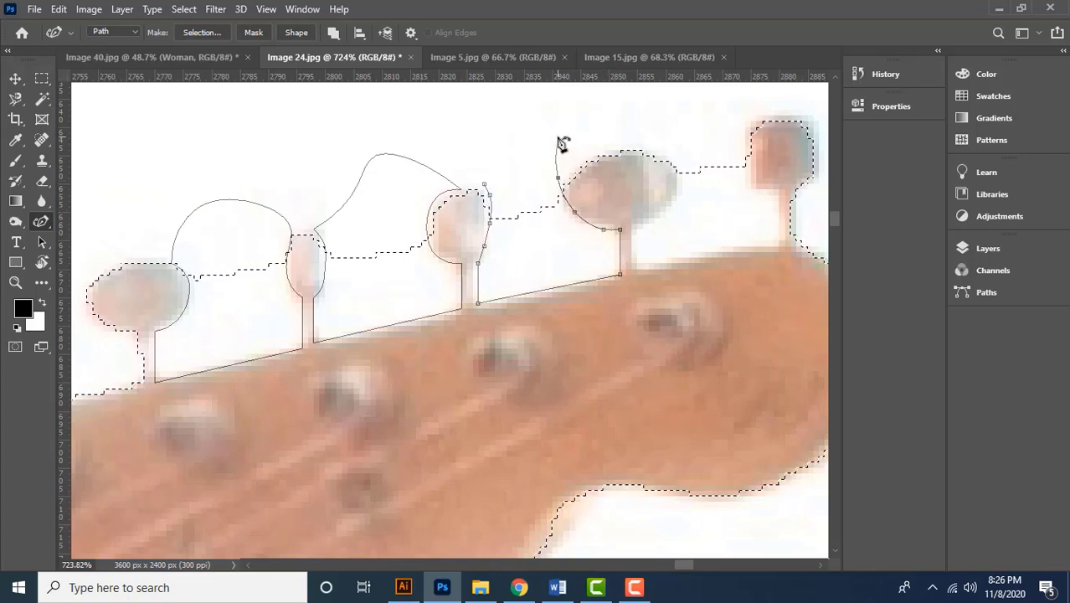
click(485, 185)
Trace a closed path around the white gap between the fifth and sixth tuning pegs, following both pegs and the headstock edge
drag(622, 275, 542, 277)
click(555, 271)
click(699, 249)
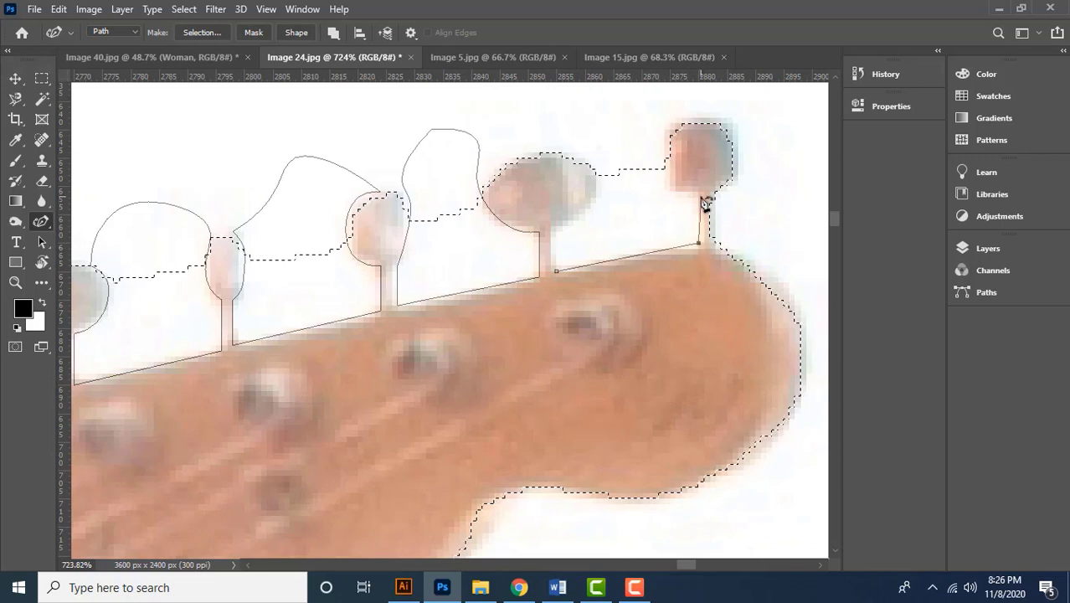
double_click(698, 192)
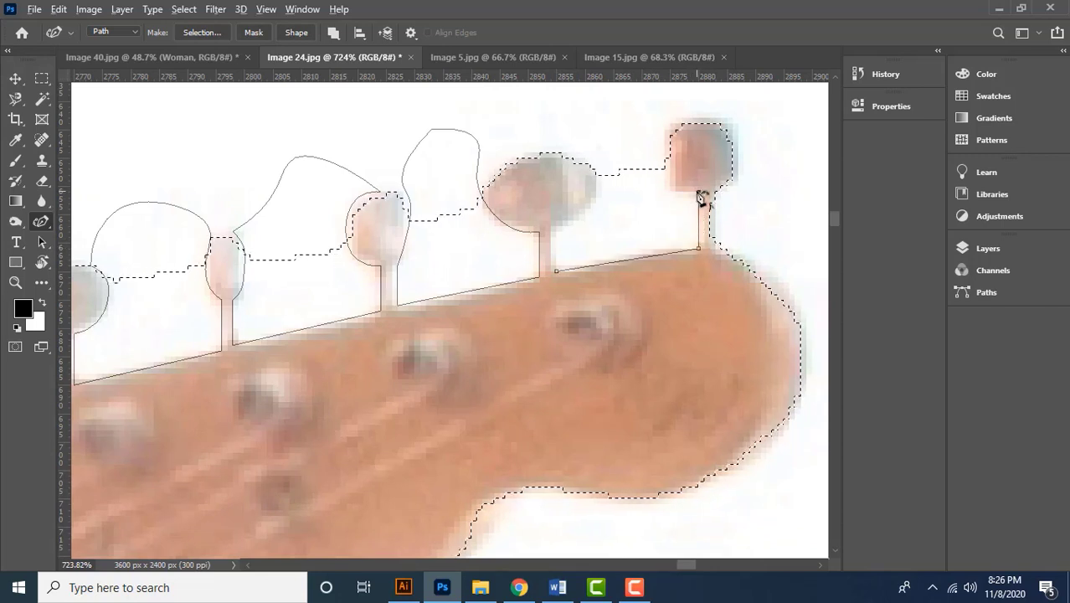
click(681, 191)
click(670, 174)
click(664, 152)
click(647, 123)
click(613, 123)
click(591, 156)
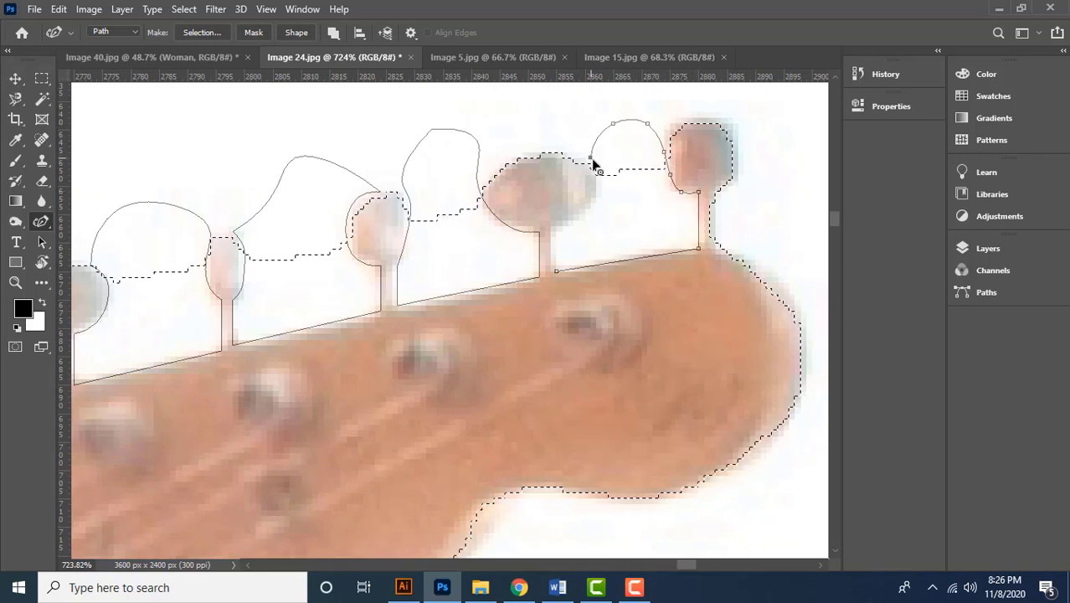
click(602, 170)
click(584, 208)
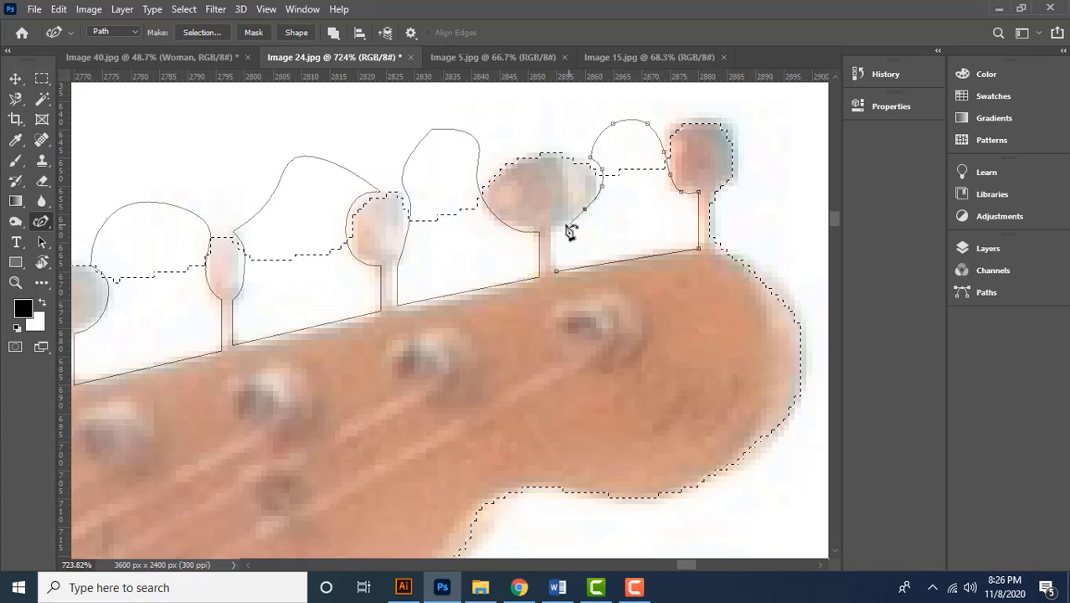
click(562, 226)
click(557, 270)
Trace a closed Curvature Pen path around the floor area between the upturned shoe's sole and the red dress hem
scroll(573, 251, down, 2)
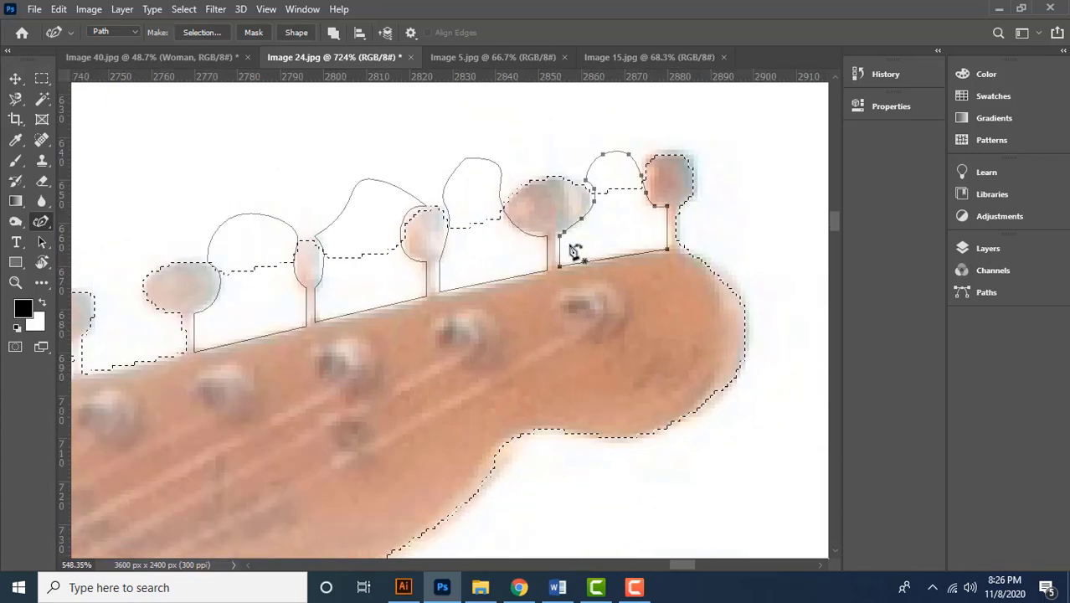
drag(325, 467, 603, 255)
scroll(551, 339, down, 4)
drag(493, 421, 500, 287)
scroll(499, 287, down, 1)
scroll(500, 287, down, 6)
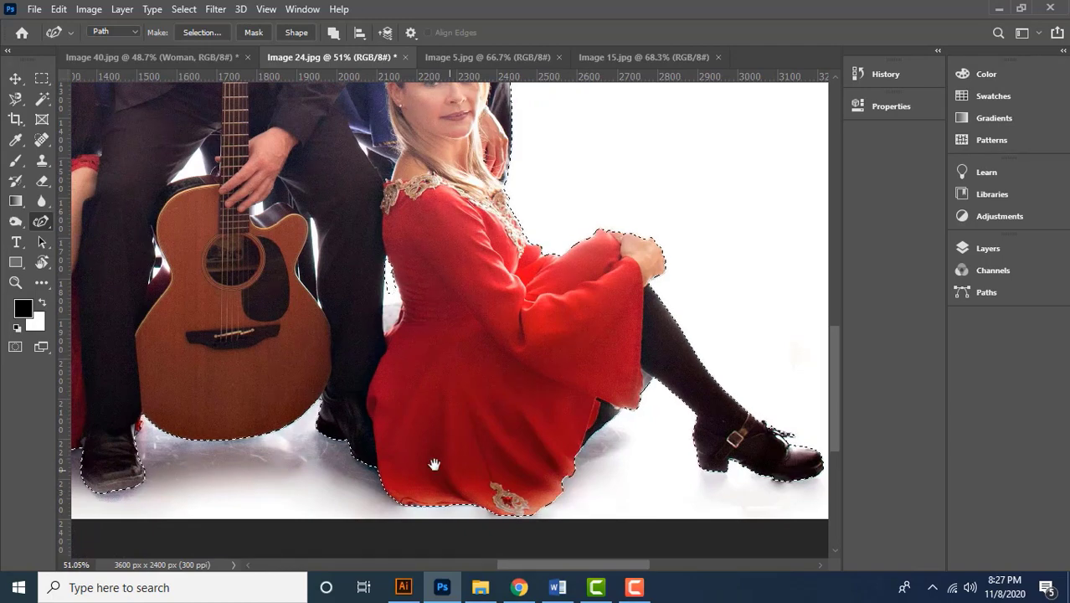
drag(461, 398, 707, 330)
drag(395, 338, 528, 329)
scroll(390, 410, up, 6)
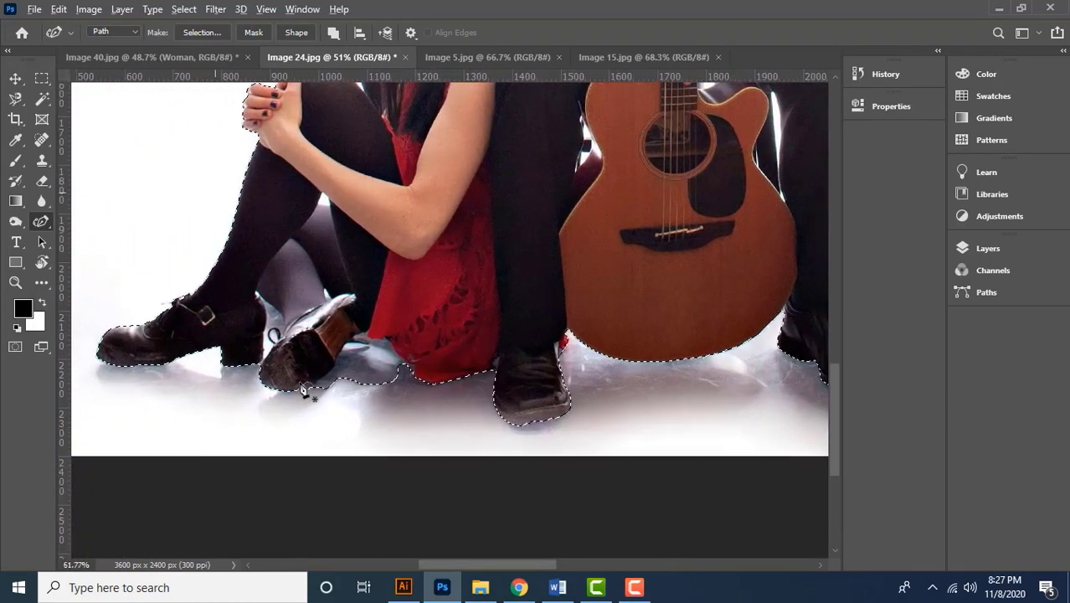
scroll(390, 411, up, 8)
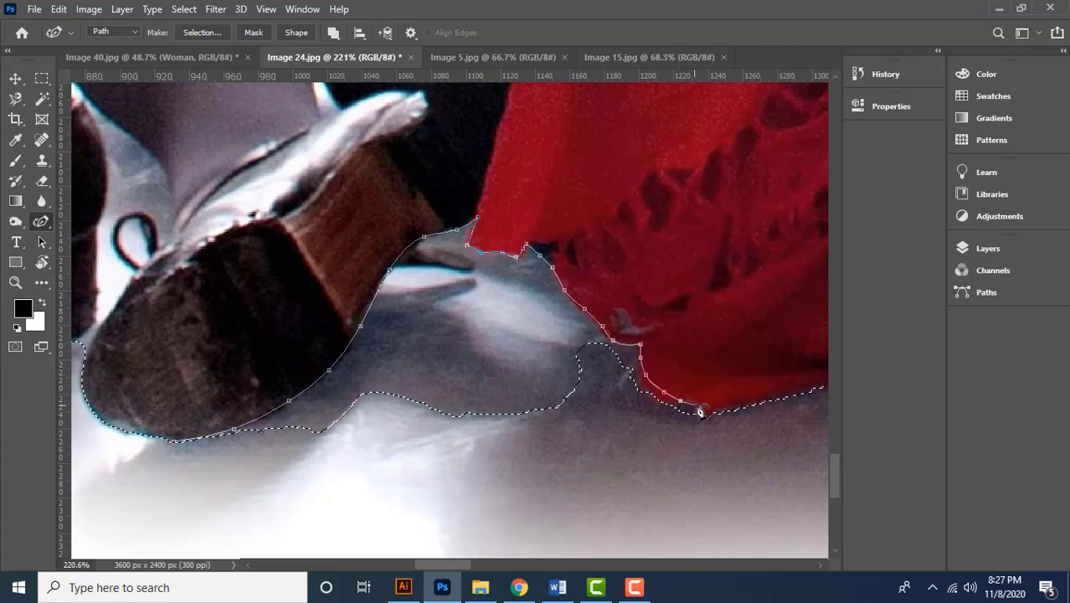
mouse_move(664, 474)
mouse_down()
mouse_move(356, 540)
mouse_move(259, 490)
mouse_move(181, 456)
mouse_up()
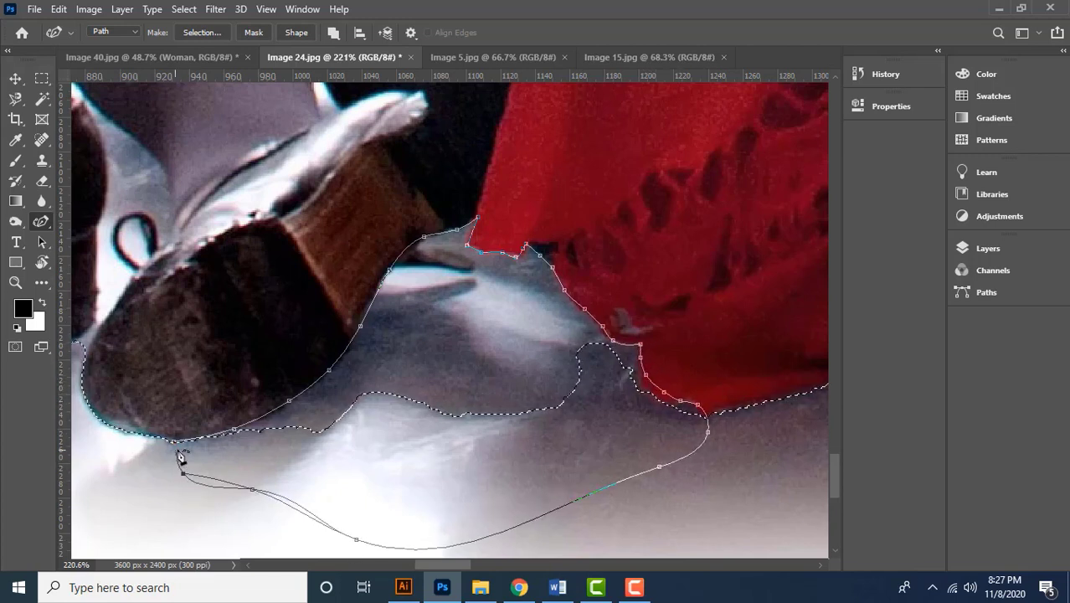
Start a Curvature Pen path at the base of the buckled shoe's heel and follow the heel's edge up to the ankle
scroll(689, 287, down, 4)
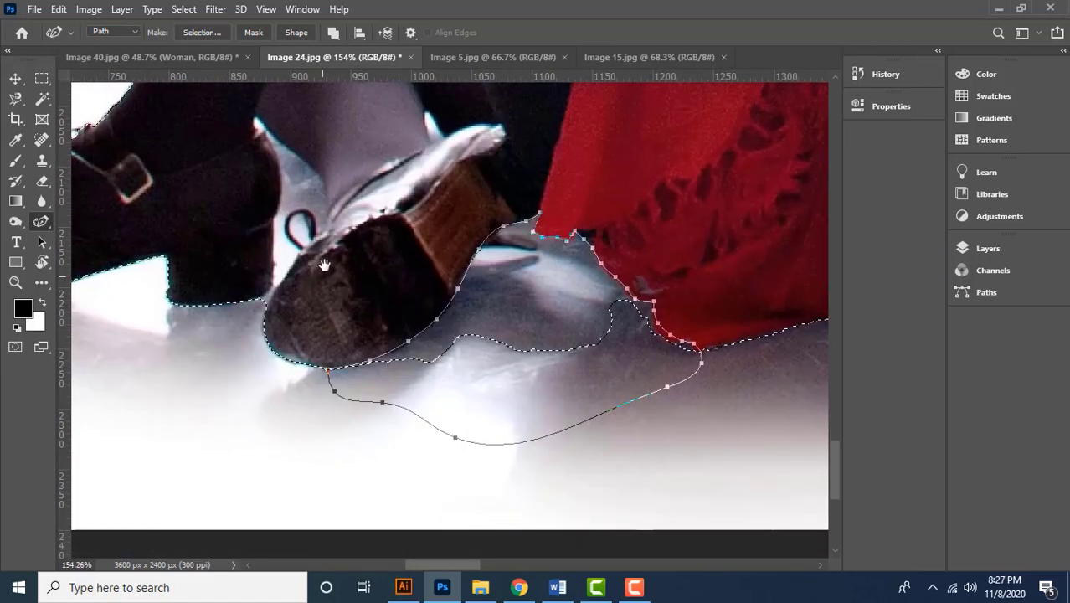
drag(325, 258, 432, 294)
scroll(443, 245, up, 5)
drag(446, 246, 473, 249)
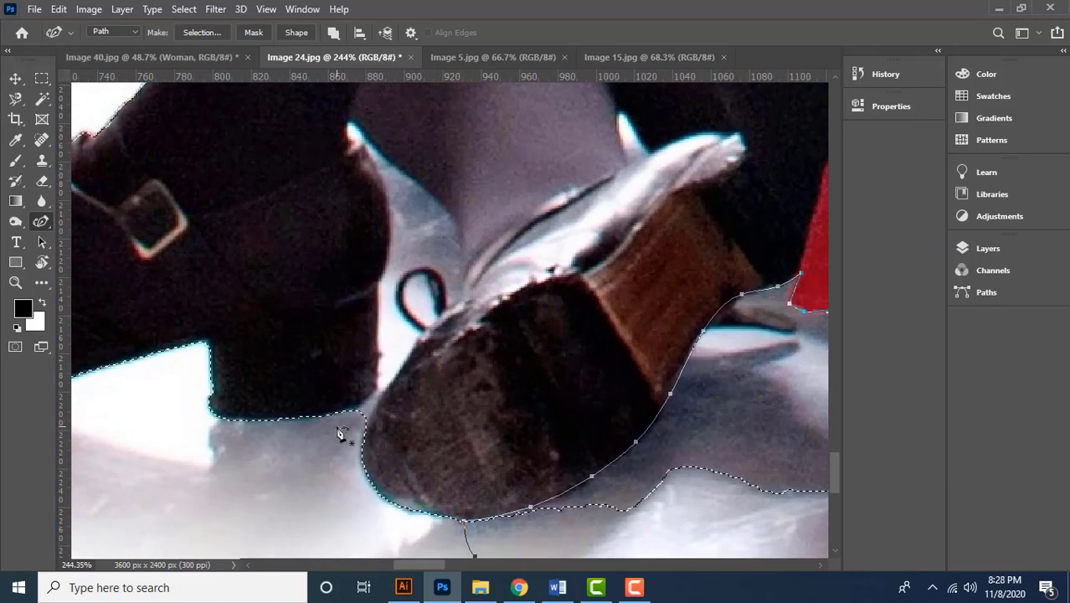
drag(357, 410, 377, 394)
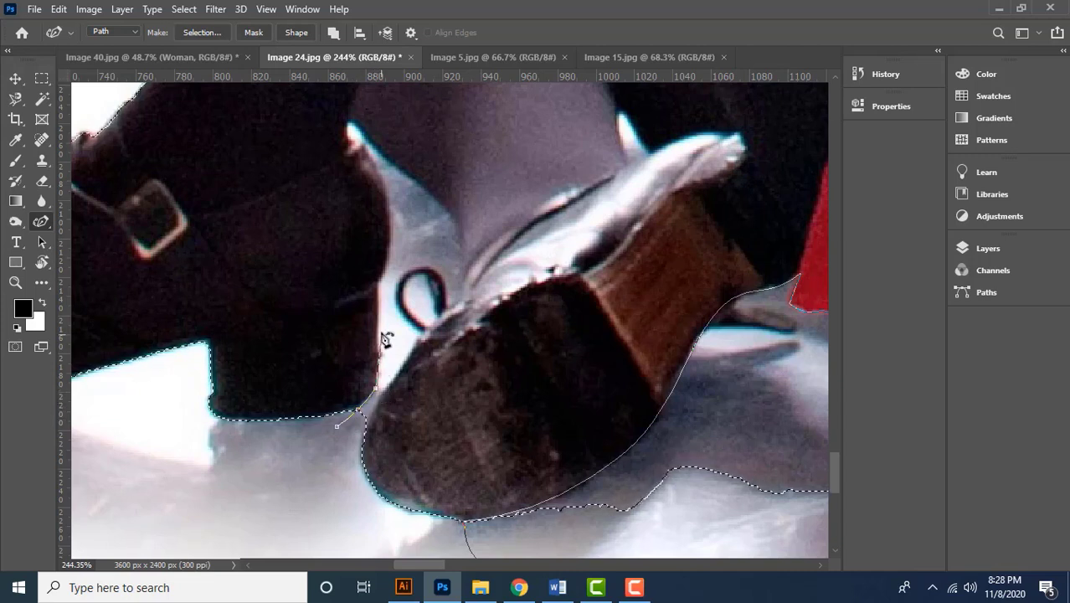
click(387, 262)
click(391, 213)
click(369, 154)
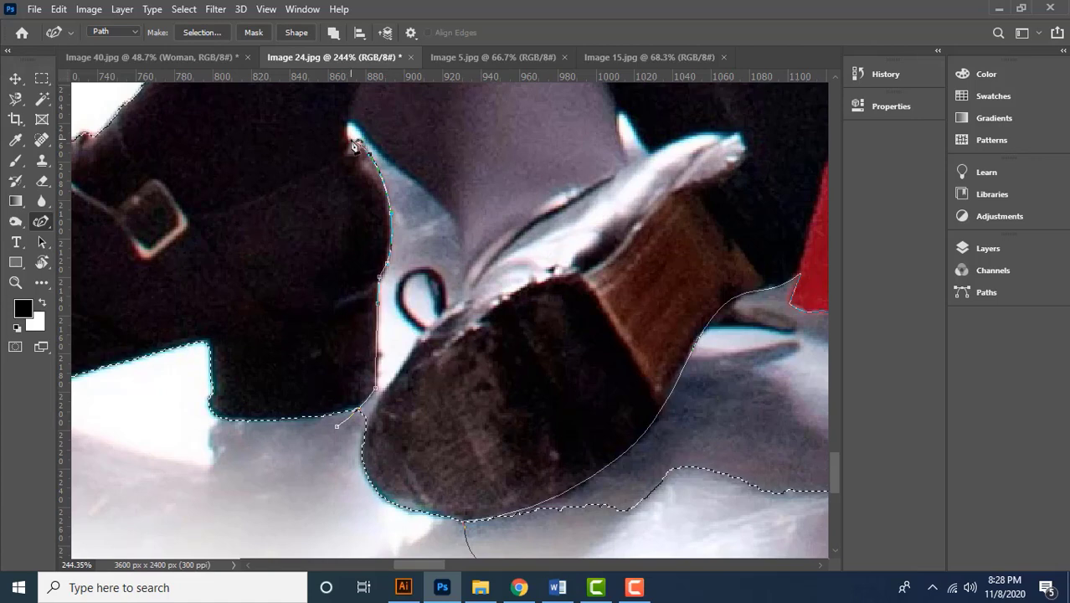
scroll(356, 149, up, 4)
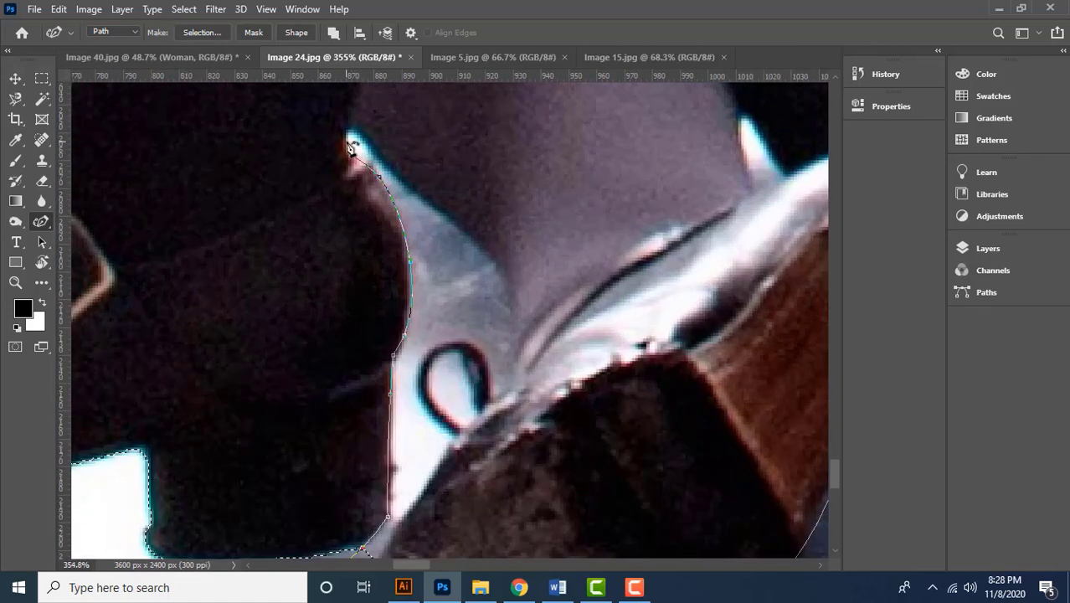
Continue the path down the edge of the stockinged leg and around the lace loop to the upturned shoe's sole
mouse_move(421, 192)
mouse_down()
mouse_move(502, 276)
mouse_move(515, 349)
mouse_move(497, 407)
mouse_move(490, 366)
mouse_up()
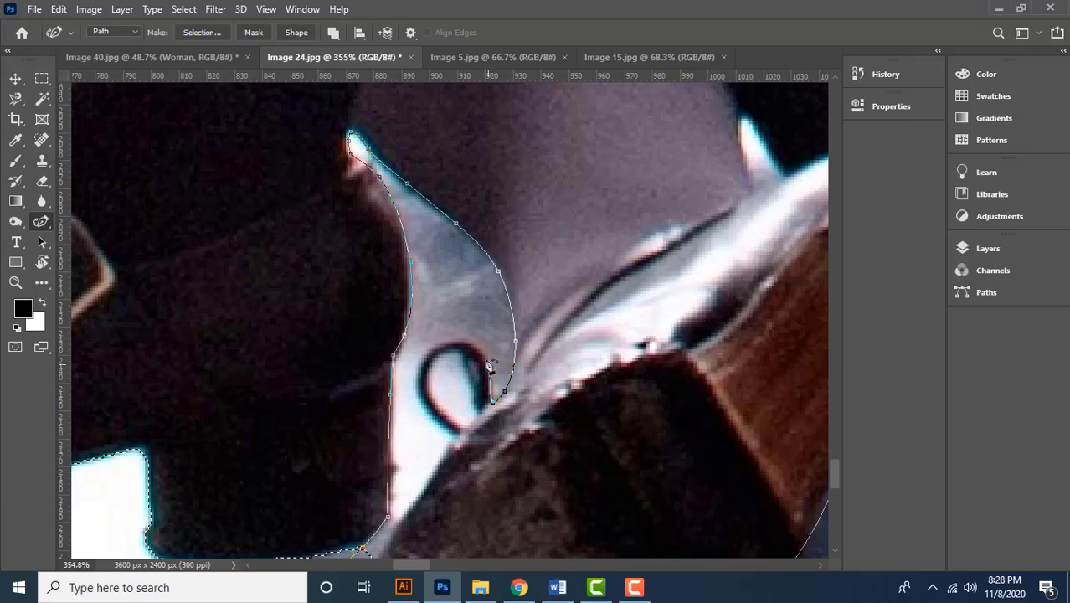
click(422, 390)
click(429, 414)
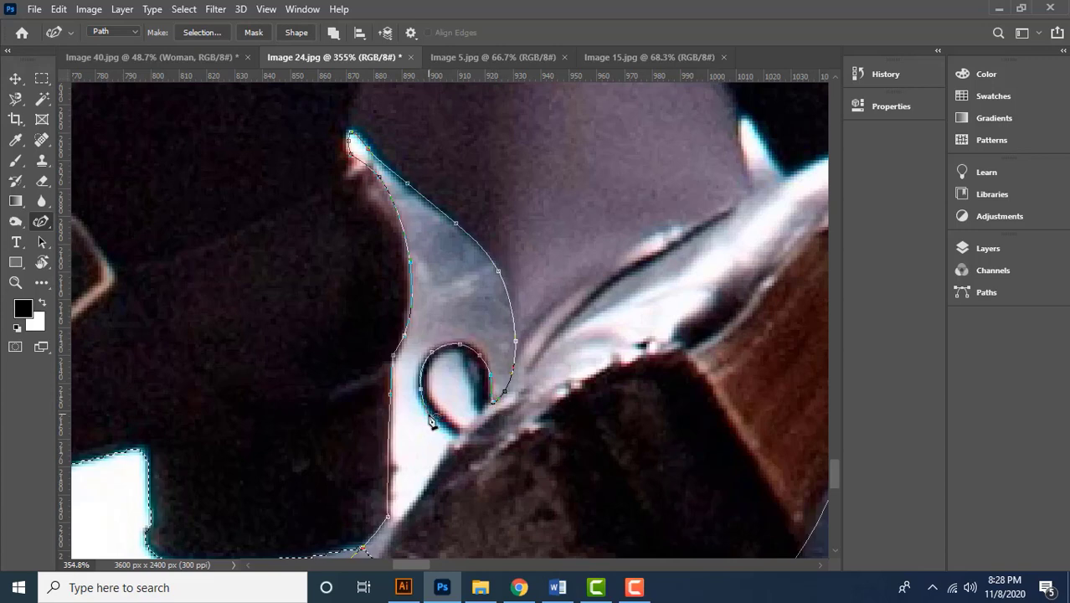
click(457, 438)
drag(457, 440, 487, 346)
Follow the upturned shoe's edge down from the lace loop and close the path on the floor below the heel
click(445, 407)
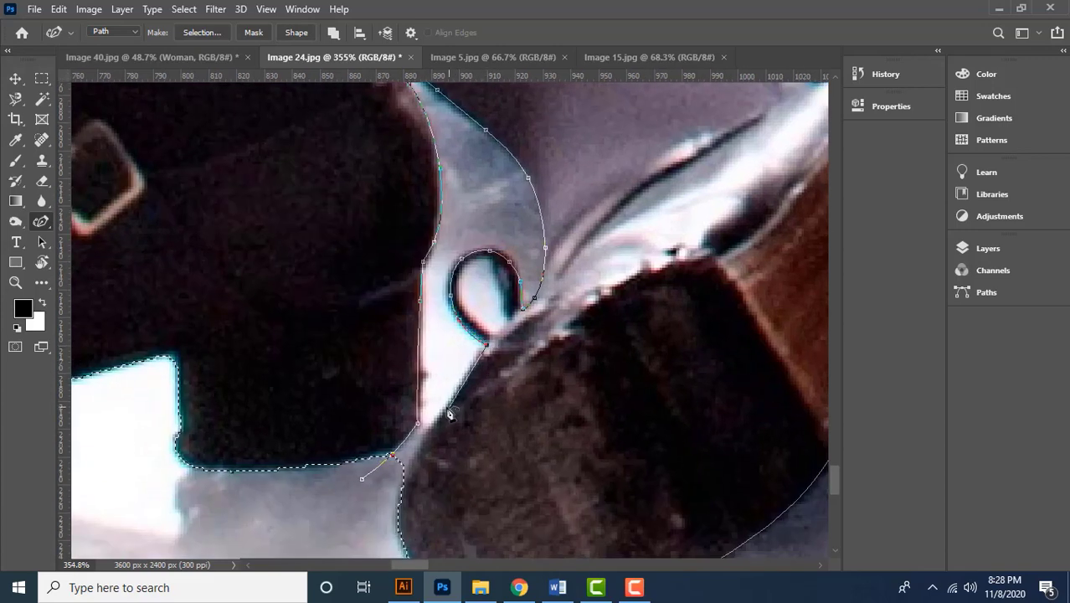
click(419, 449)
click(400, 495)
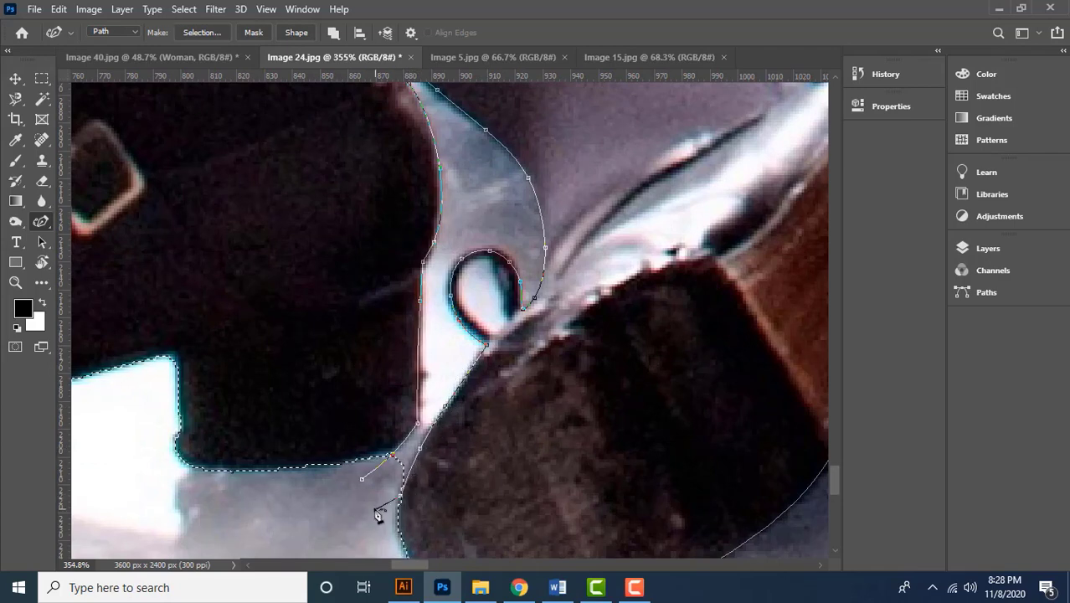
scroll(436, 402, down, 3)
scroll(435, 404, down, 3)
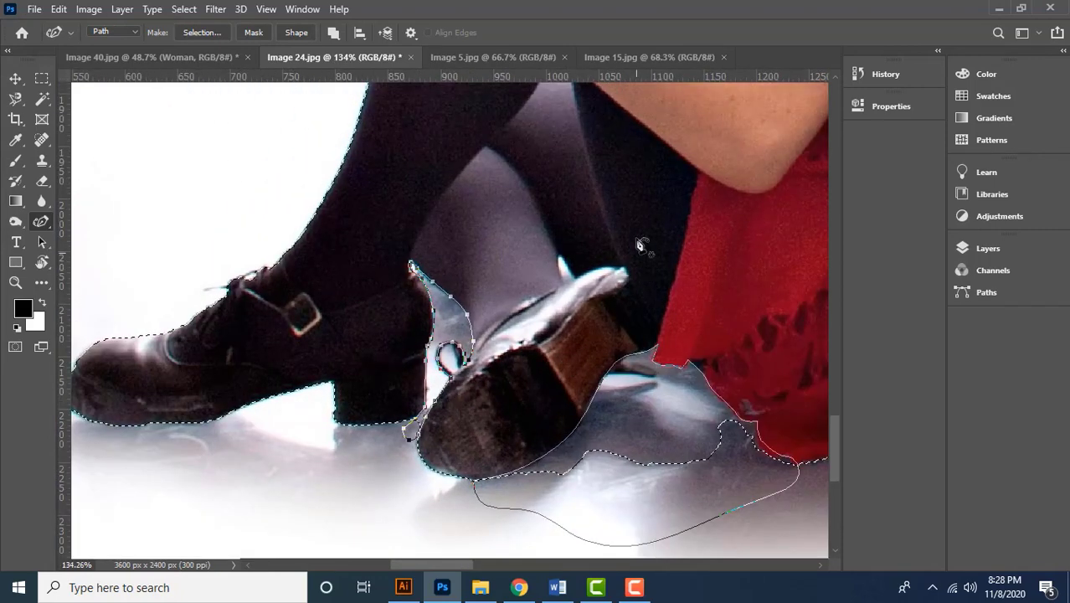
Trace a closed path around the white gap between the standing woman's hair and the loose strand near her shoulder
drag(641, 221, 546, 275)
drag(556, 175, 500, 417)
drag(500, 217, 433, 412)
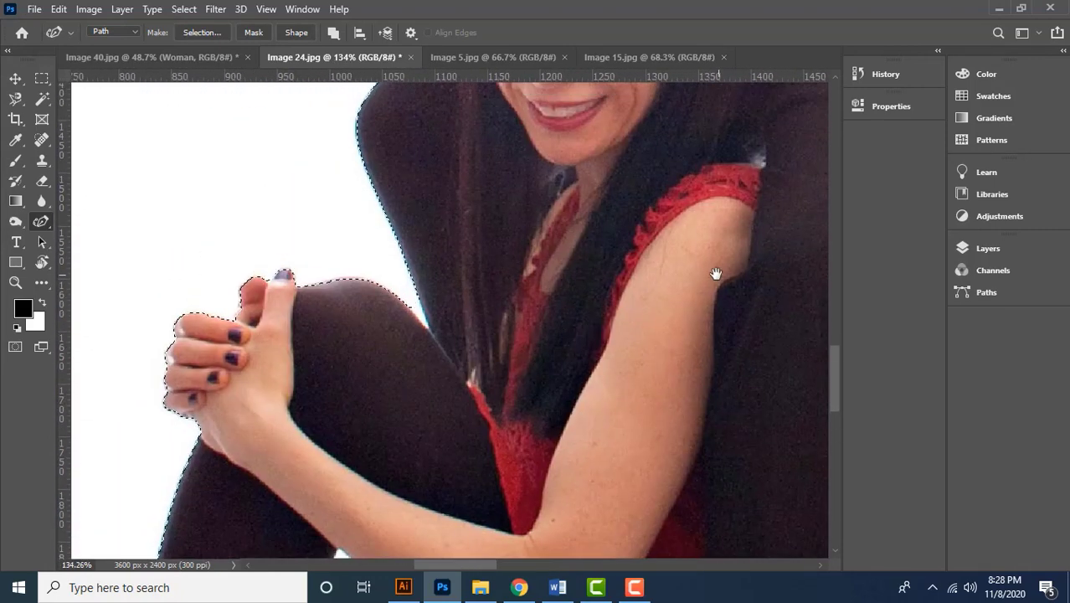
scroll(462, 305, down, 3)
drag(569, 231, 484, 319)
drag(489, 217, 427, 385)
scroll(299, 420, up, 1)
drag(597, 97, 492, 312)
drag(596, 167, 435, 335)
drag(709, 189, 502, 315)
scroll(519, 246, up, 2)
scroll(525, 253, up, 3)
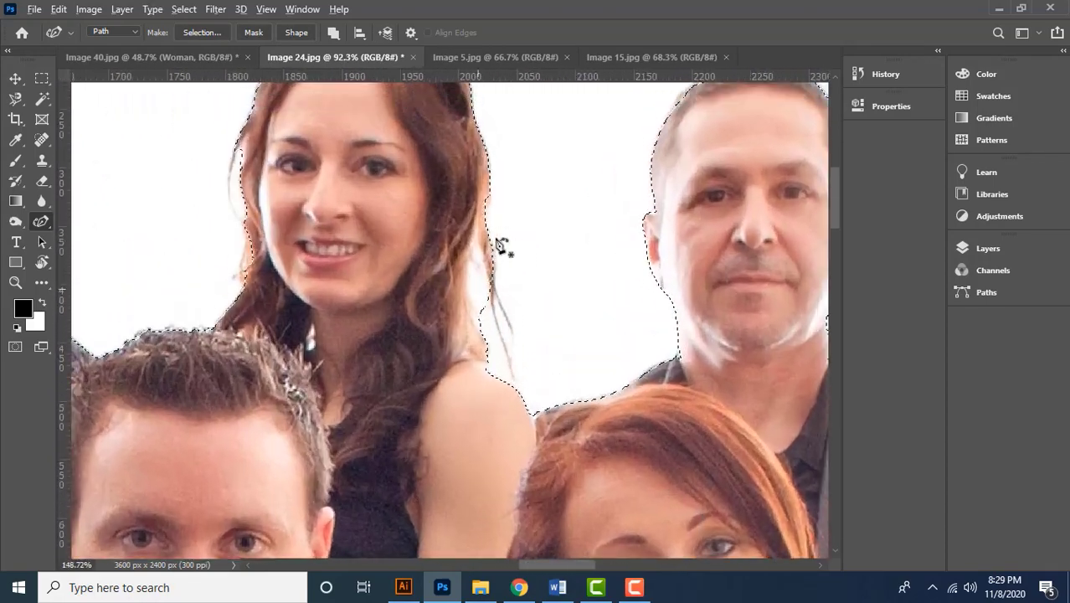
scroll(481, 242, up, 1)
click(474, 233)
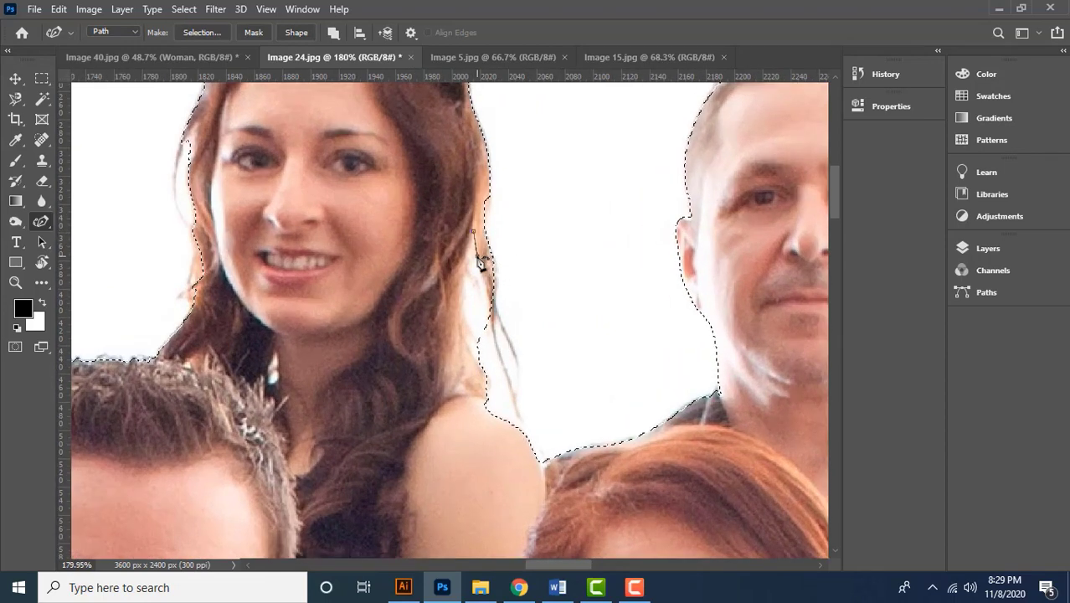
click(477, 348)
click(465, 320)
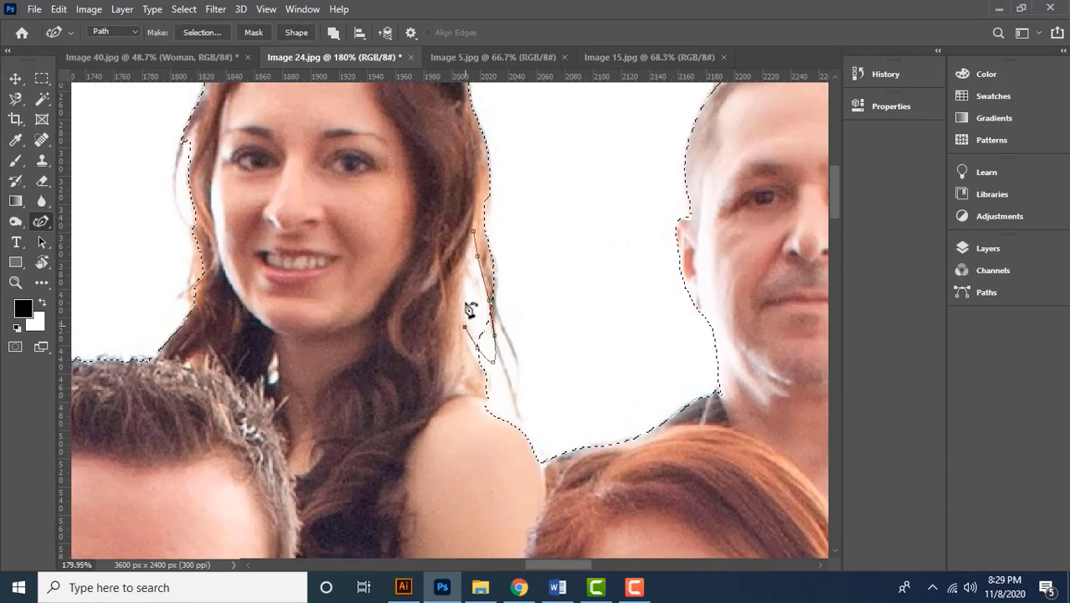
click(461, 283)
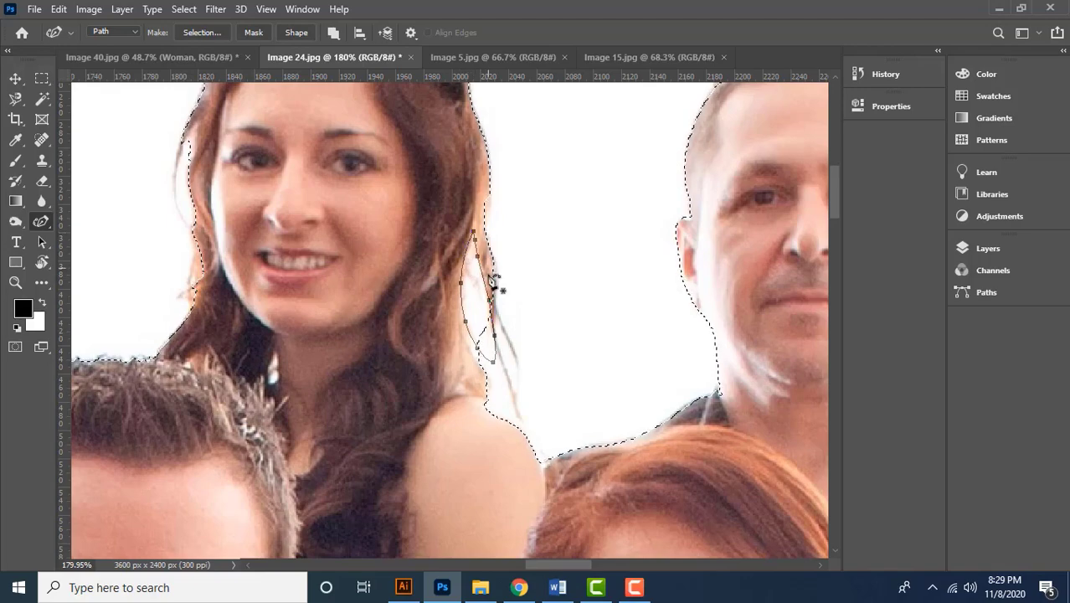
Select all the drawn paths across the image with the Path Selection tool
scroll(482, 251, down, 5)
scroll(513, 312, down, 4)
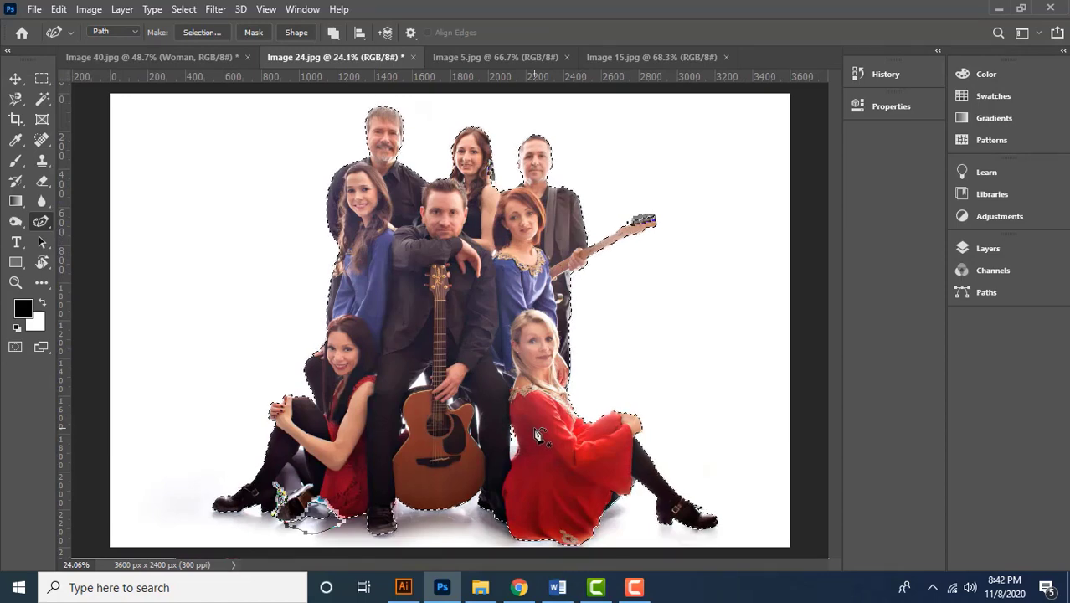
drag(42, 242, 88, 244)
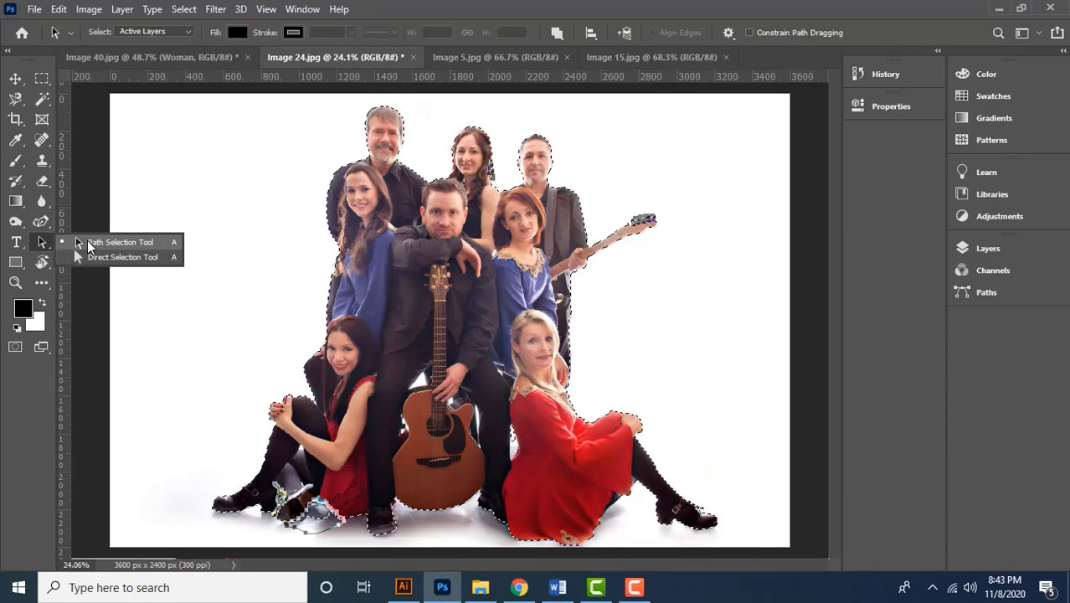
click(87, 242)
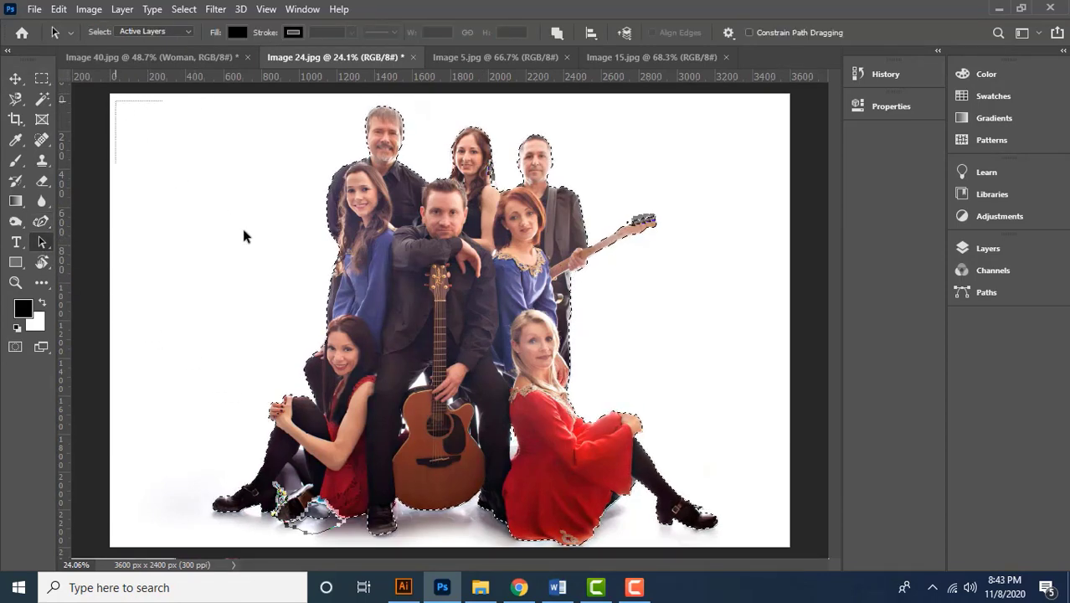
drag(243, 237, 780, 543)
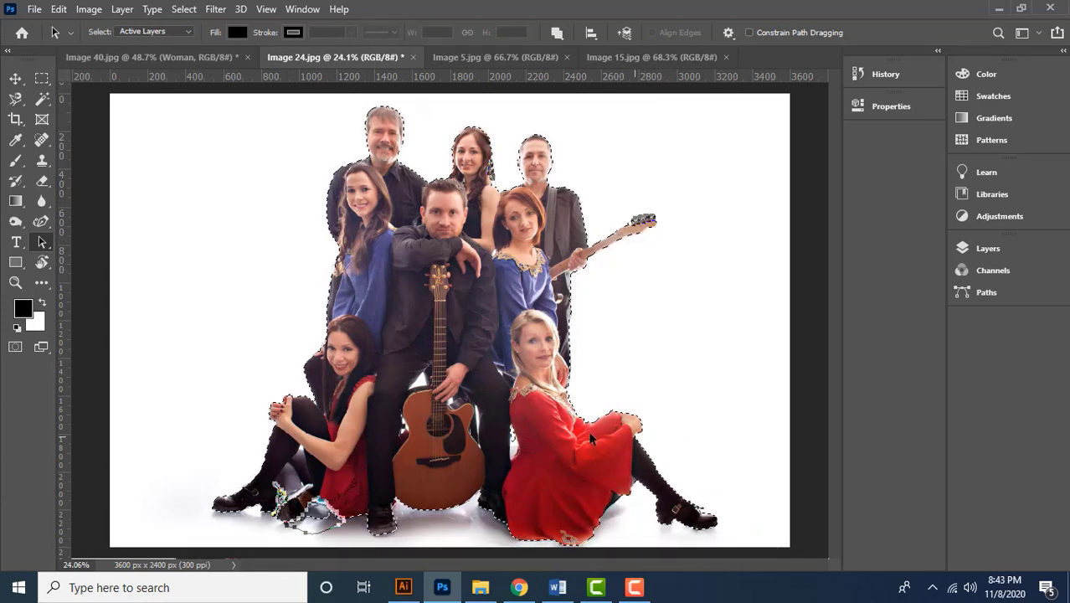
Make a selection from the paths using the Subtract from Selection operation
right_click(497, 312)
click(546, 288)
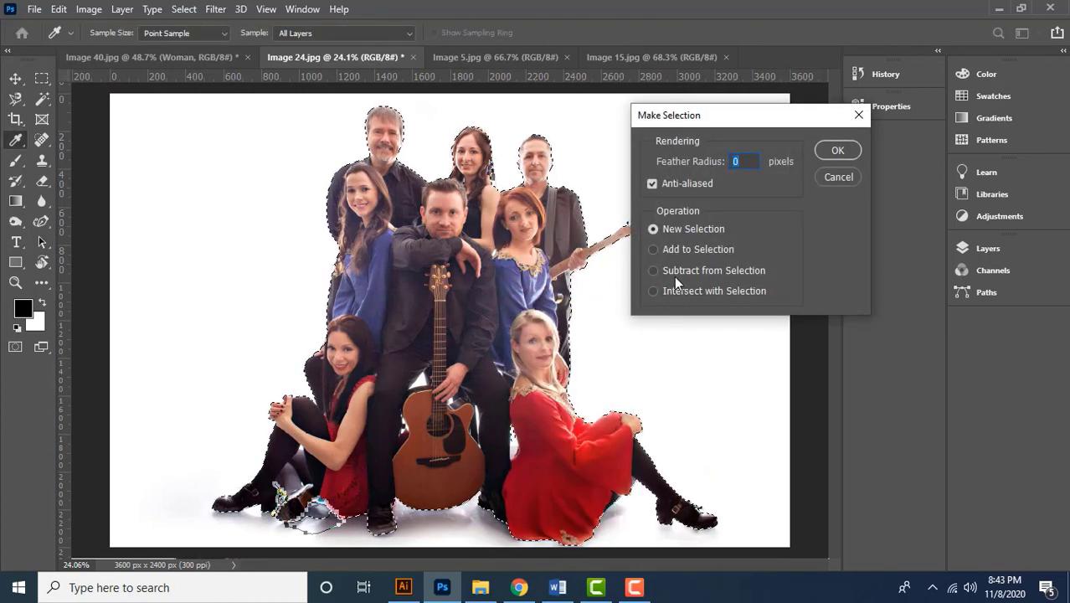
click(653, 271)
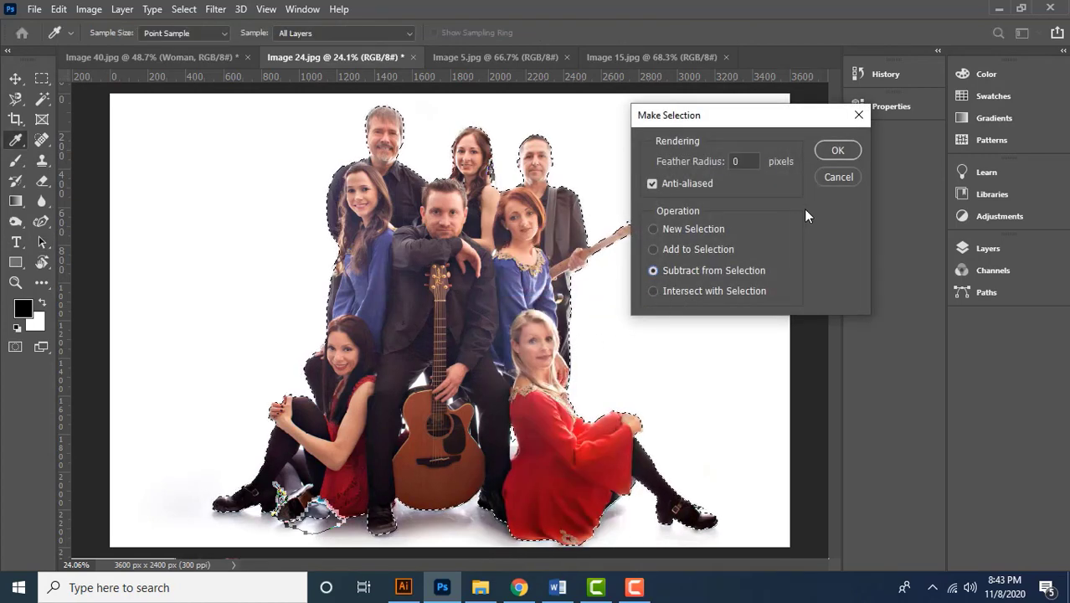
click(838, 150)
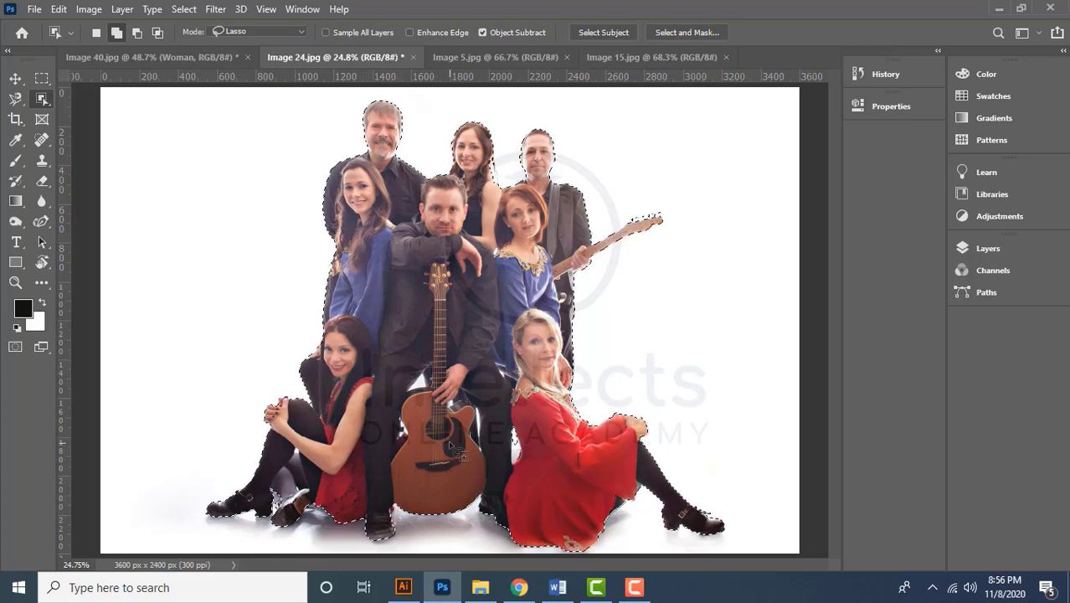
Switch to the Magic Wand tool and set it to Subtract from Selection
scroll(458, 460, up, 3)
scroll(456, 450, up, 3)
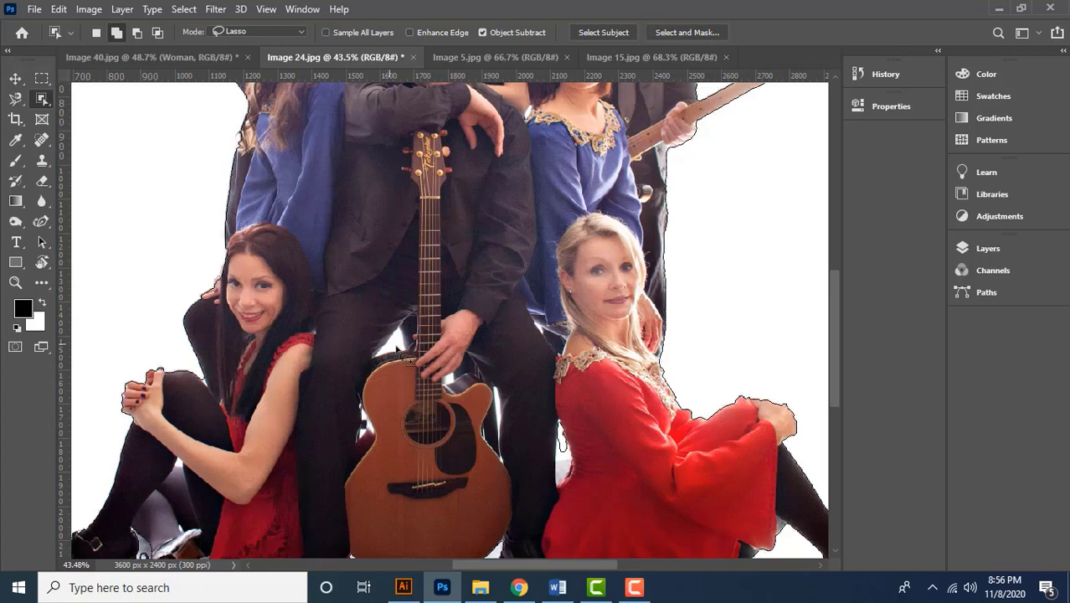
scroll(452, 394, up, 1)
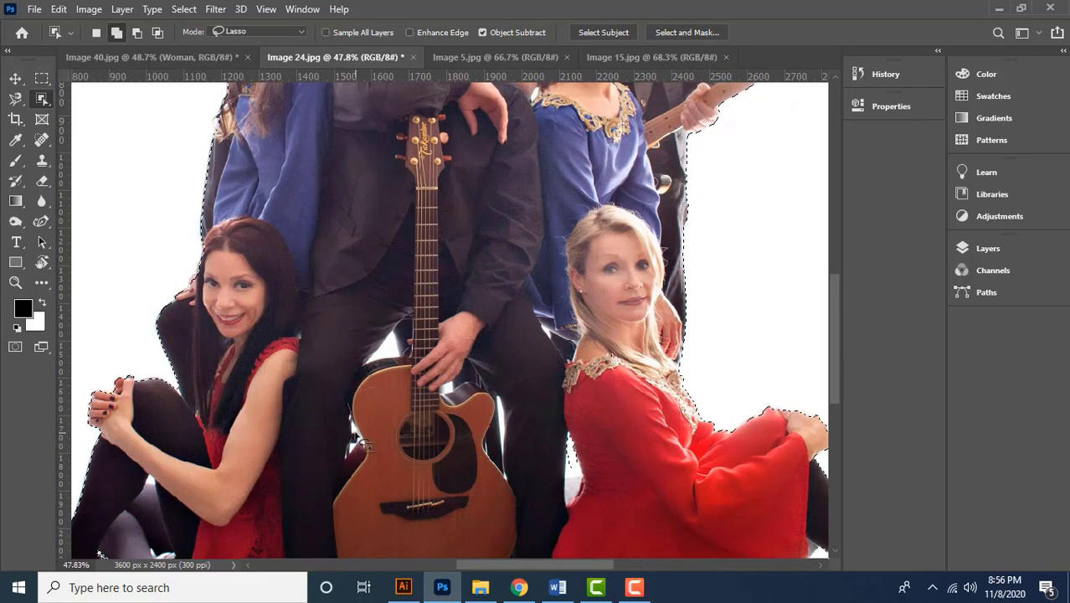
scroll(550, 350, up, 1)
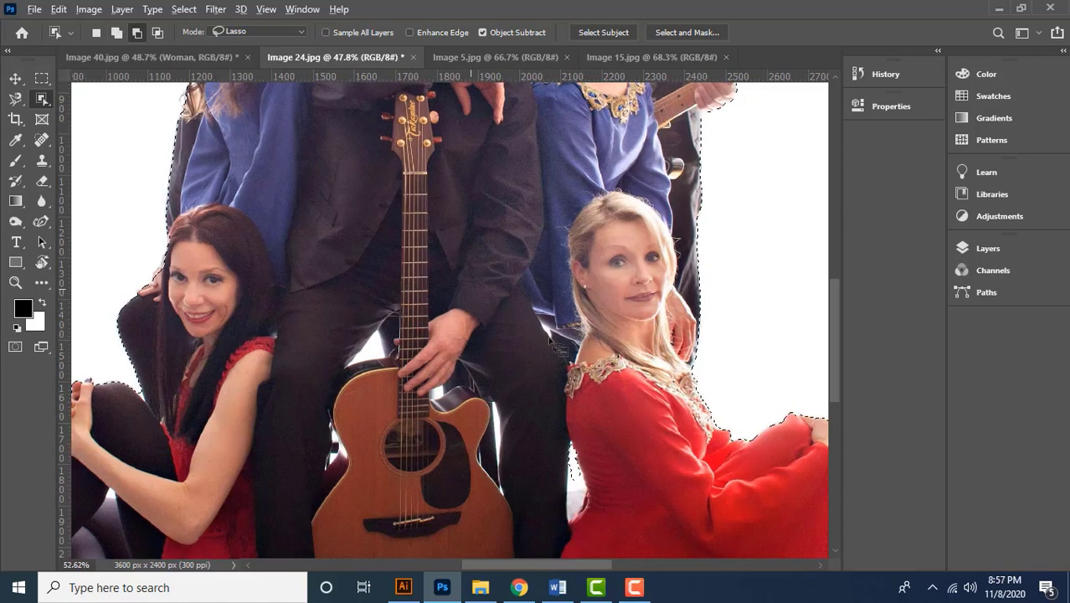
right_click(42, 101)
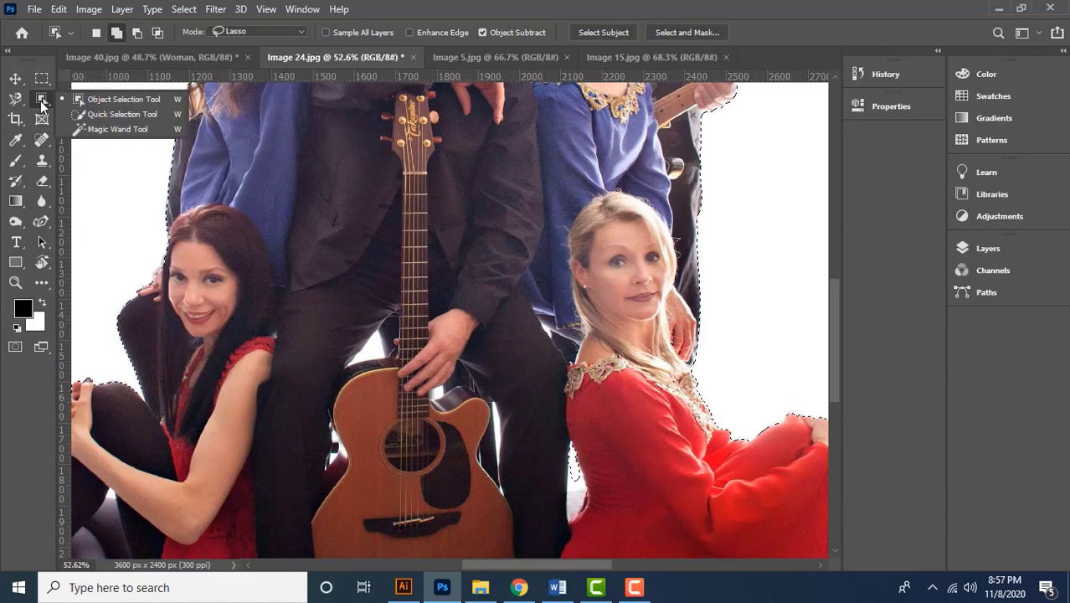
click(130, 132)
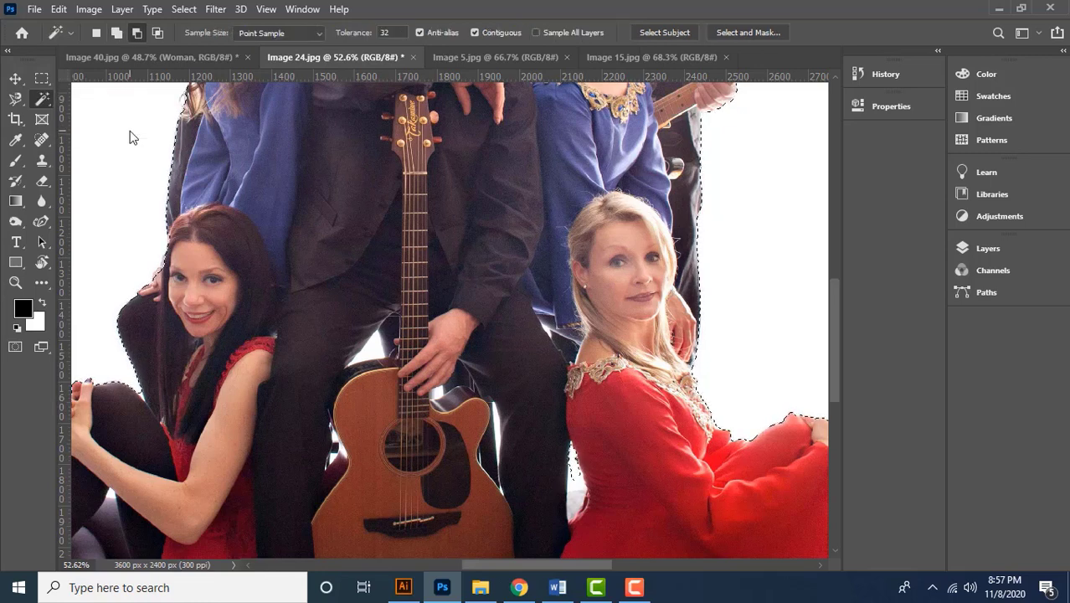
click(137, 31)
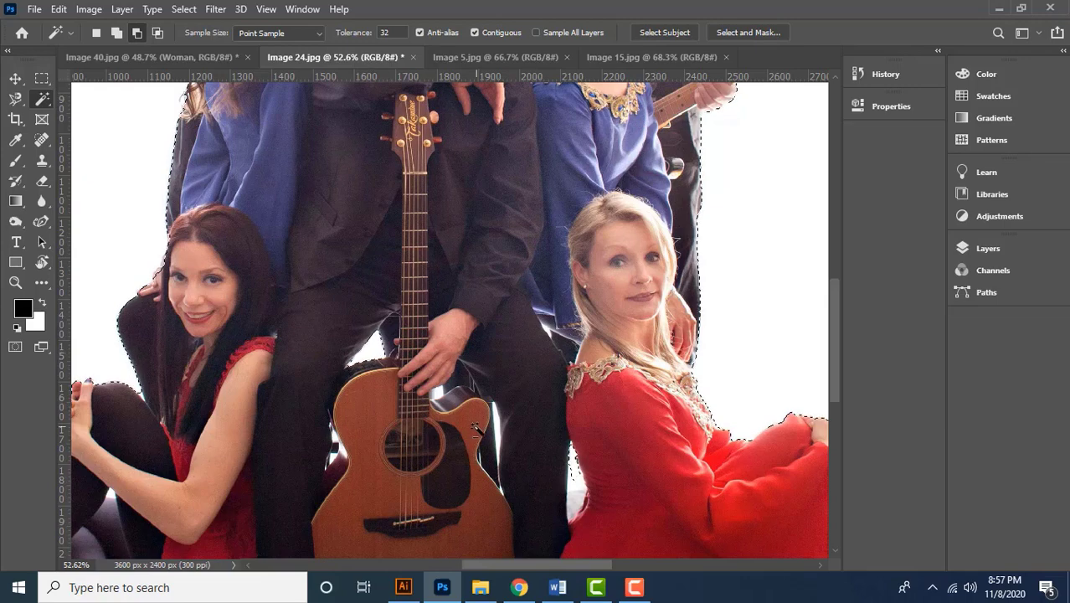
Examine the selection edges around the background gaps between the guitar, the seated man's leg and the red dress
scroll(368, 352, up, 3)
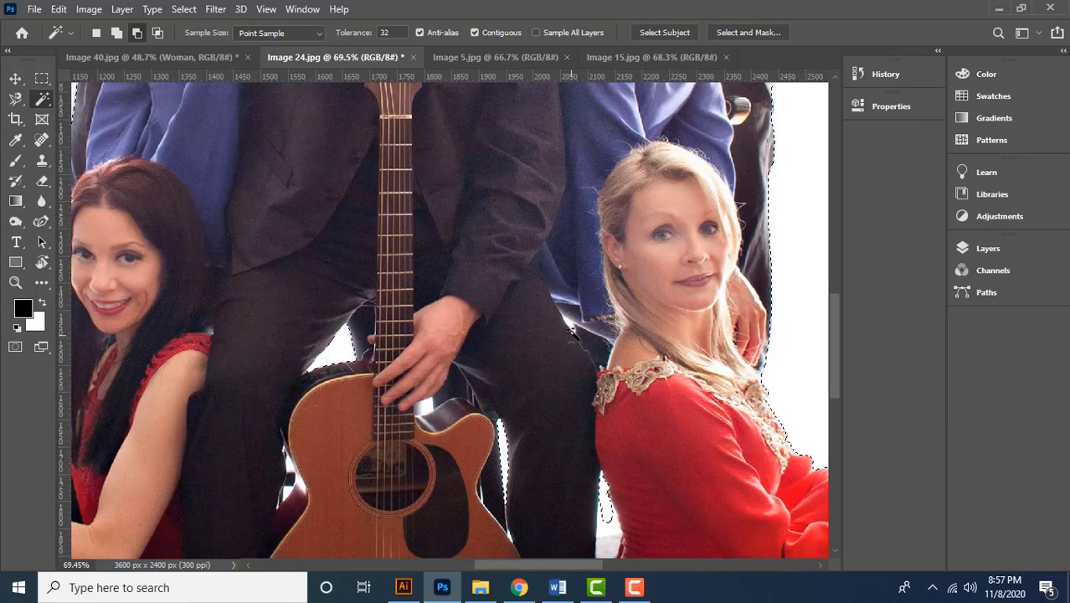
scroll(322, 484, up, 1)
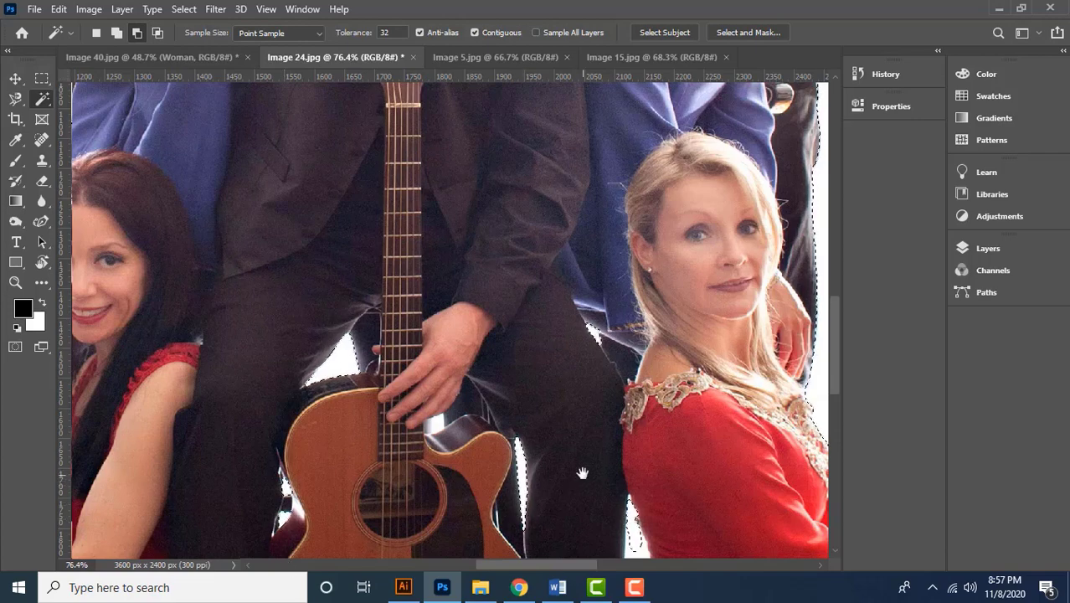
drag(581, 471, 594, 308)
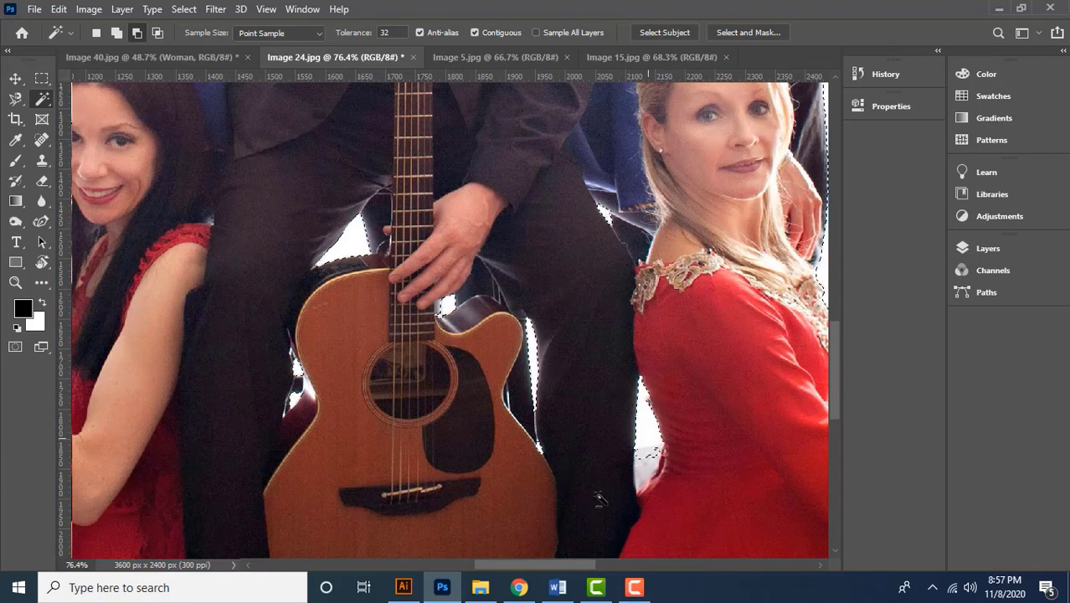
scroll(661, 475, up, 3)
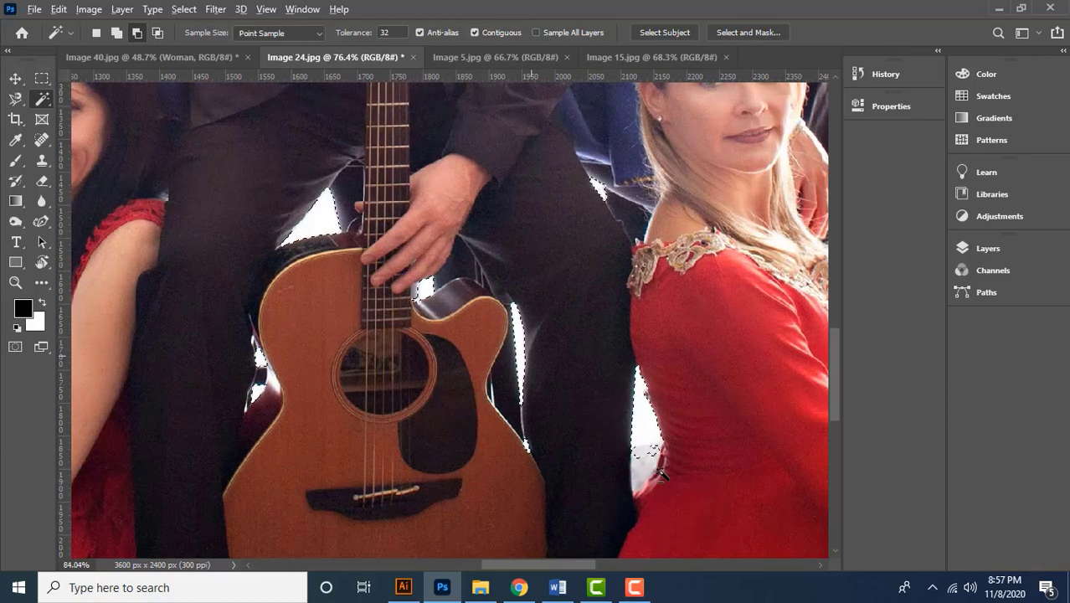
scroll(624, 473, up, 1)
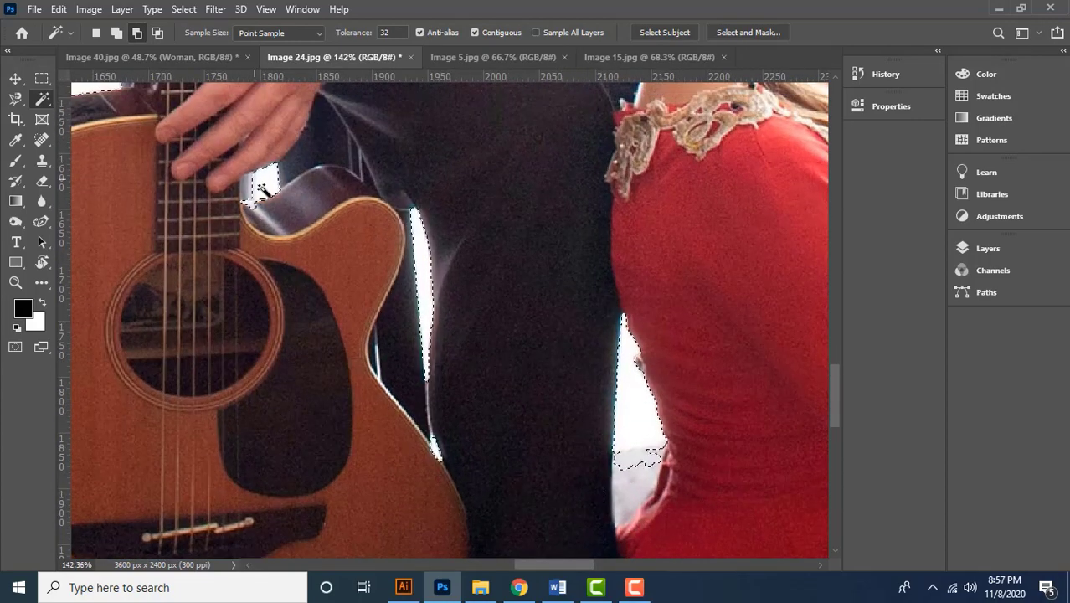
scroll(239, 235, up, 1)
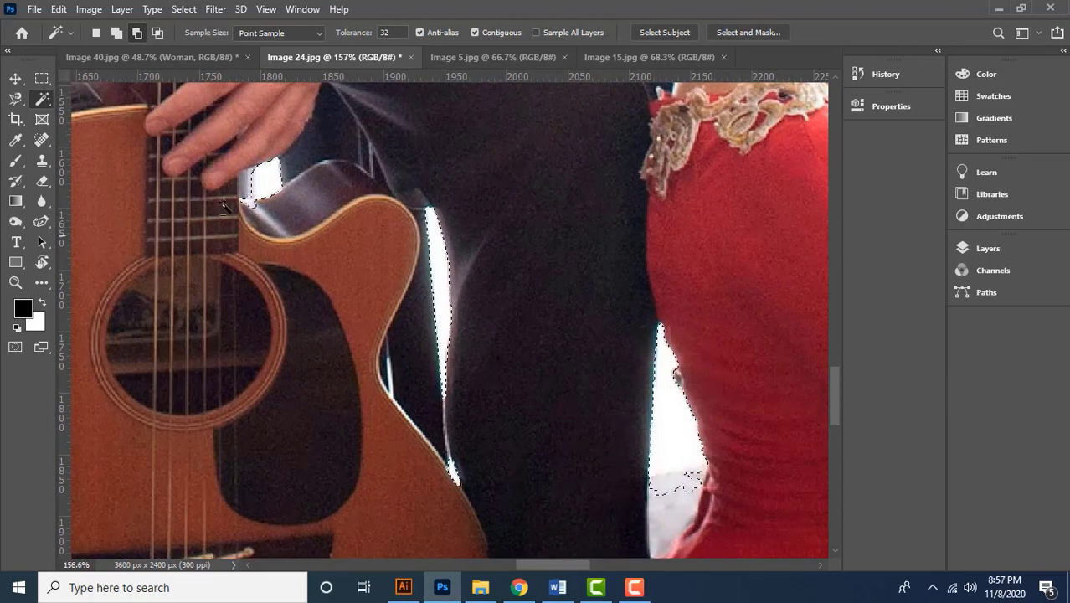
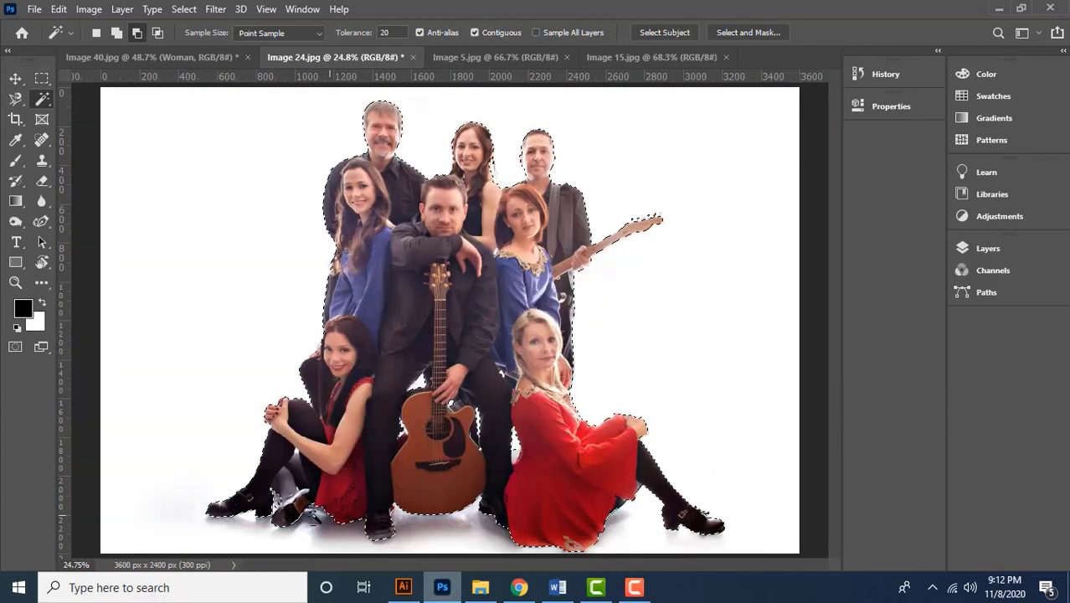
Subtract the small white sliver between the seated woman's leg and the upturned shoe with the Magic Wand at tolerance 20
key(ctrl+plus)
key(ctrl+plus)
key(ctrl+plus)
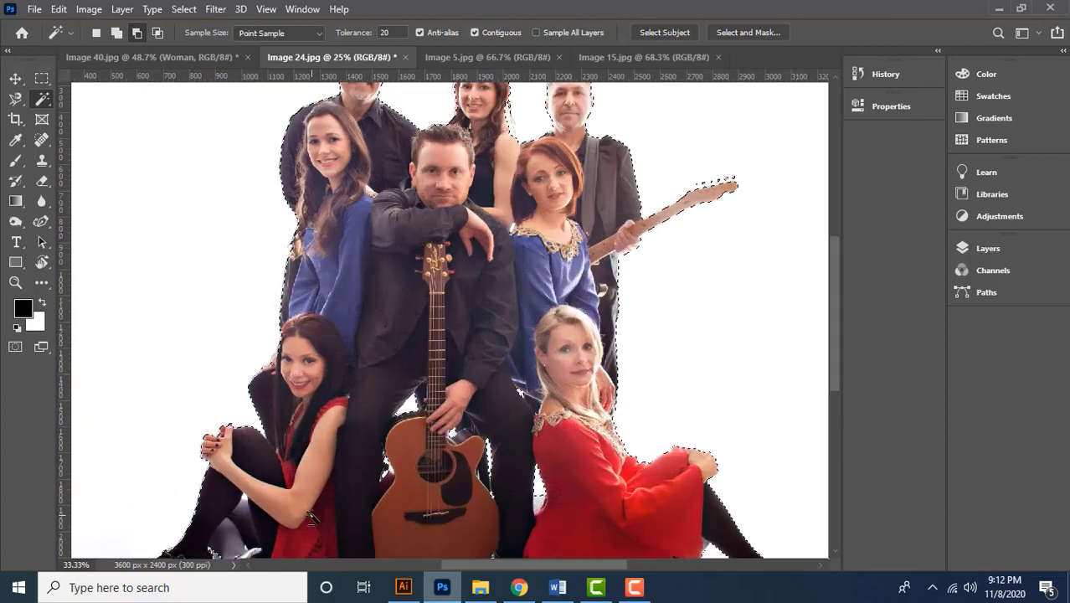
drag(266, 499, 445, 211)
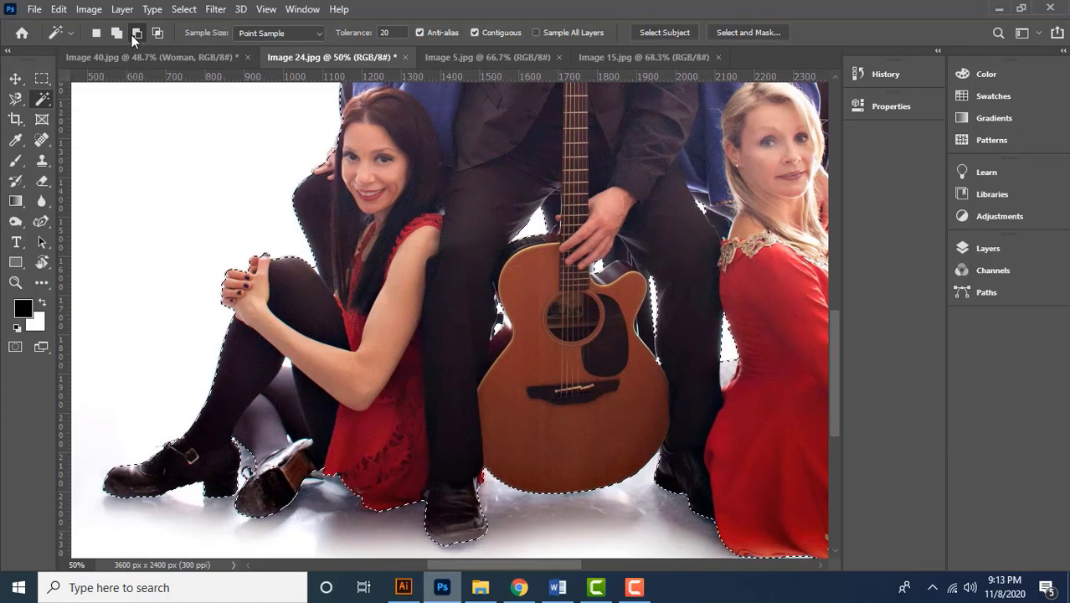
key(ctrl+plus)
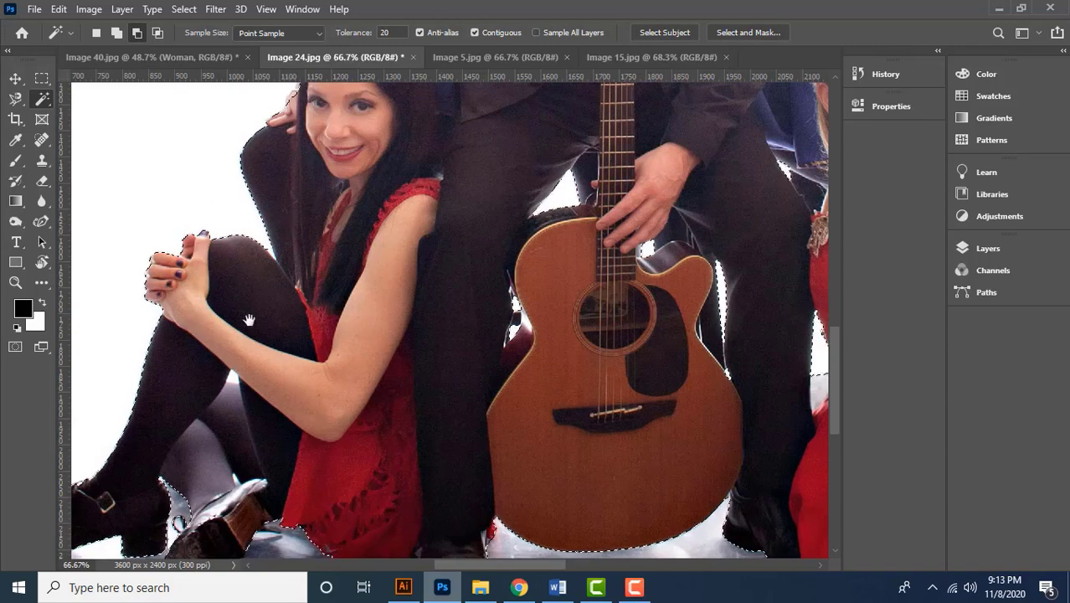
scroll(276, 326, down, 2)
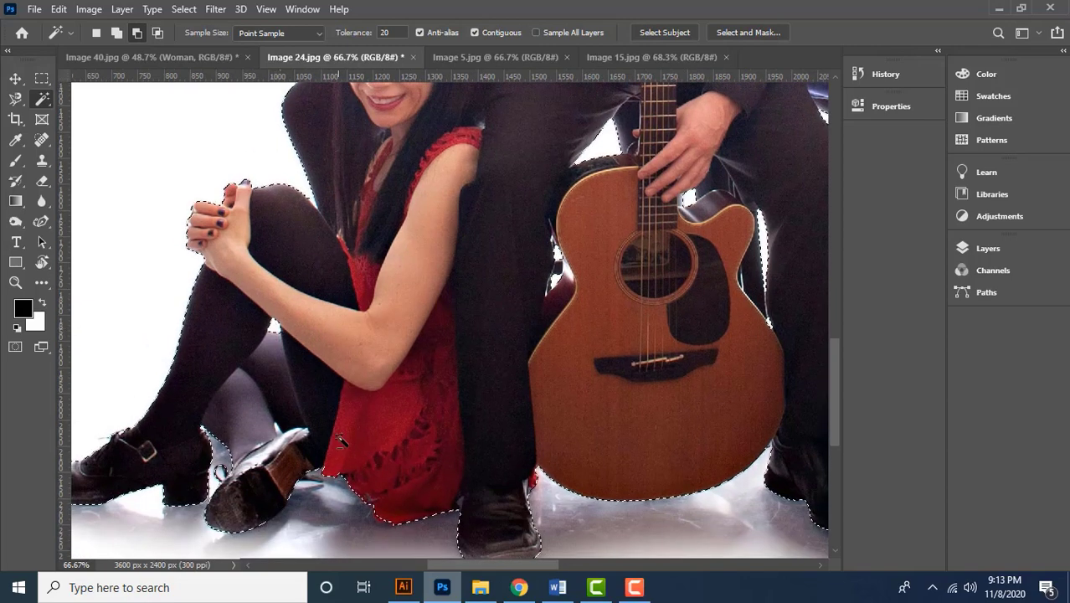
key(ctrl+plus)
key(ctrl+plus)
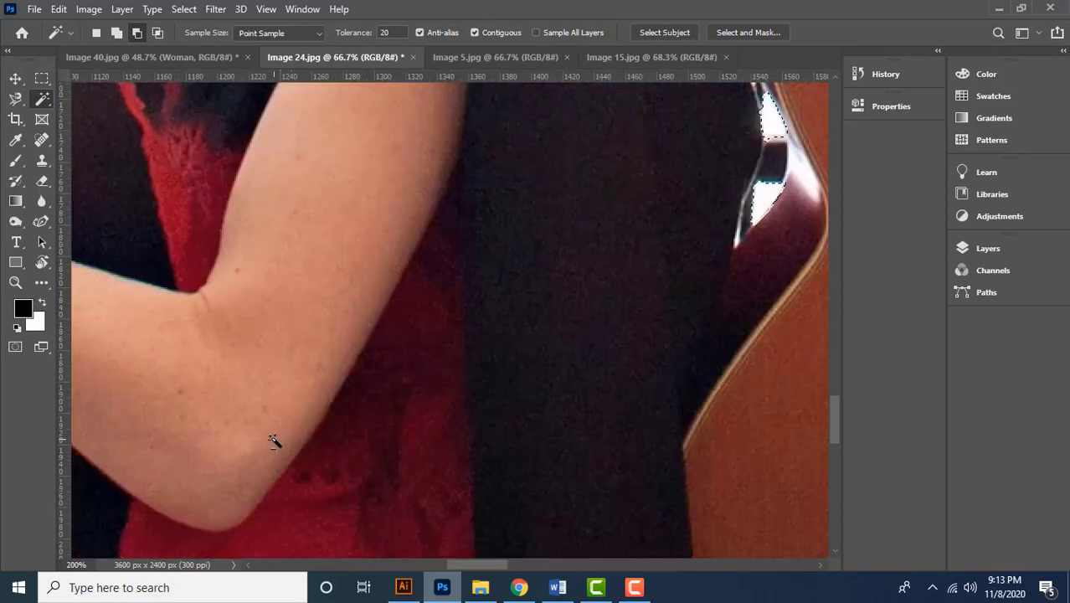
drag(219, 421, 584, 141)
click(303, 372)
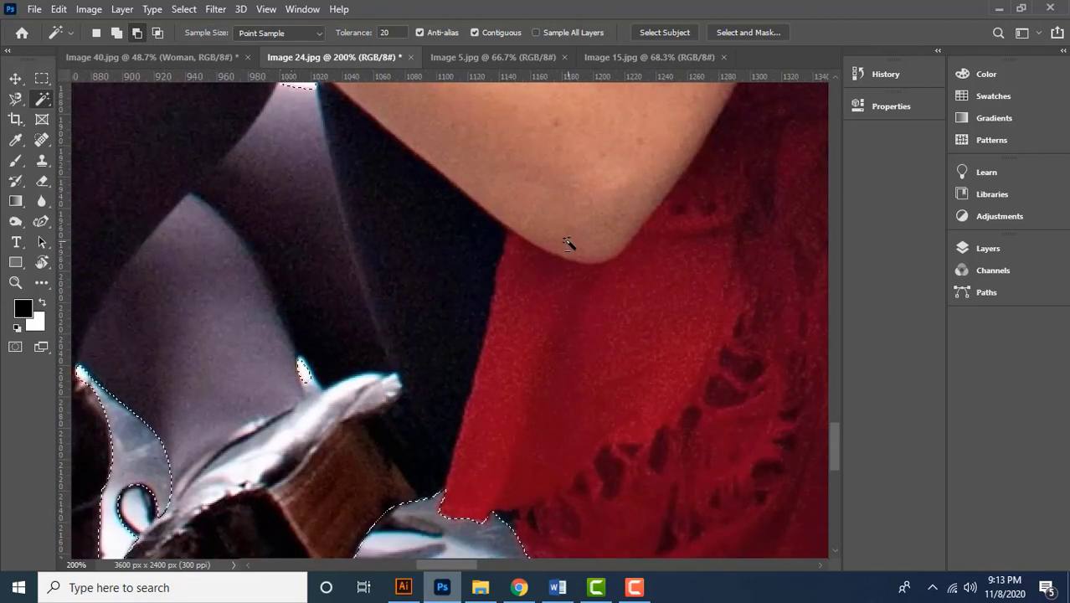
Inspect the selection from the seated woman's feet up to the gap beside the blue dress's collar and across the group
key(ctrl+minus)
key(ctrl+minus)
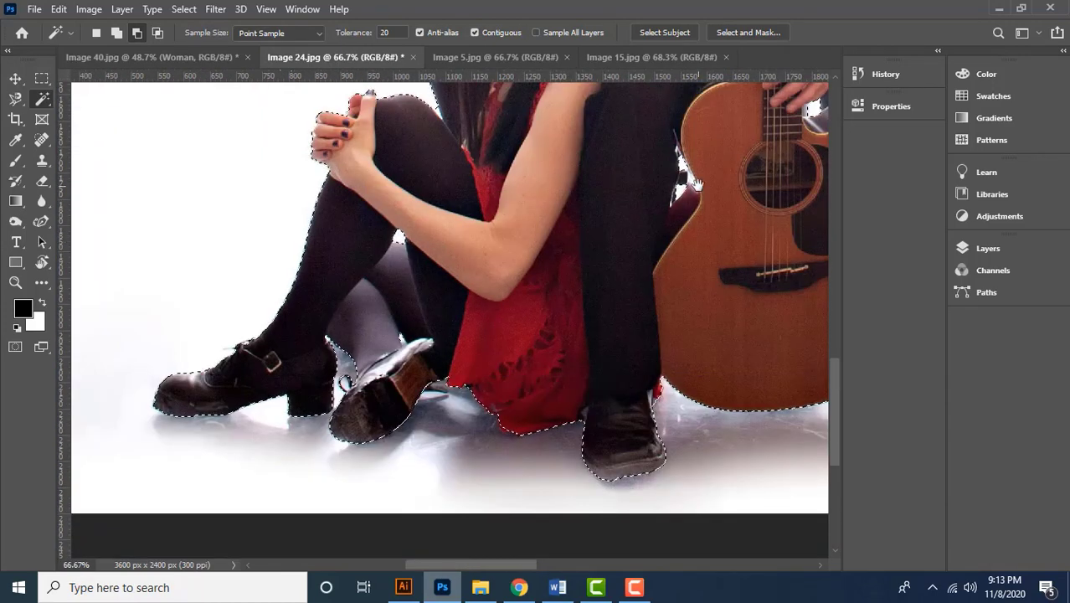
drag(624, 159, 285, 473)
drag(607, 179, 466, 399)
drag(527, 281, 524, 353)
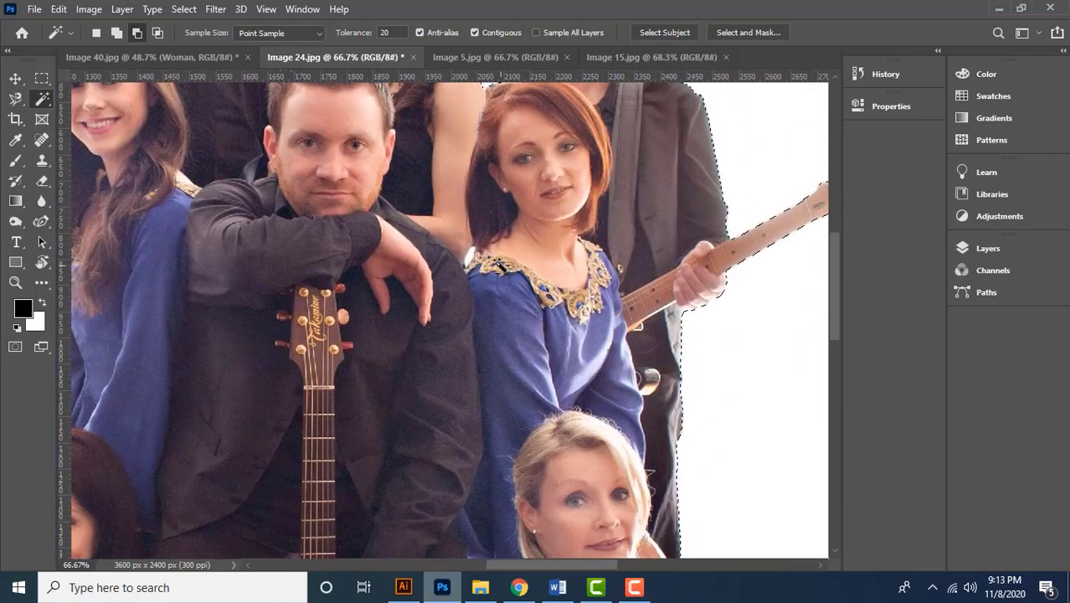
scroll(477, 258, up, 7)
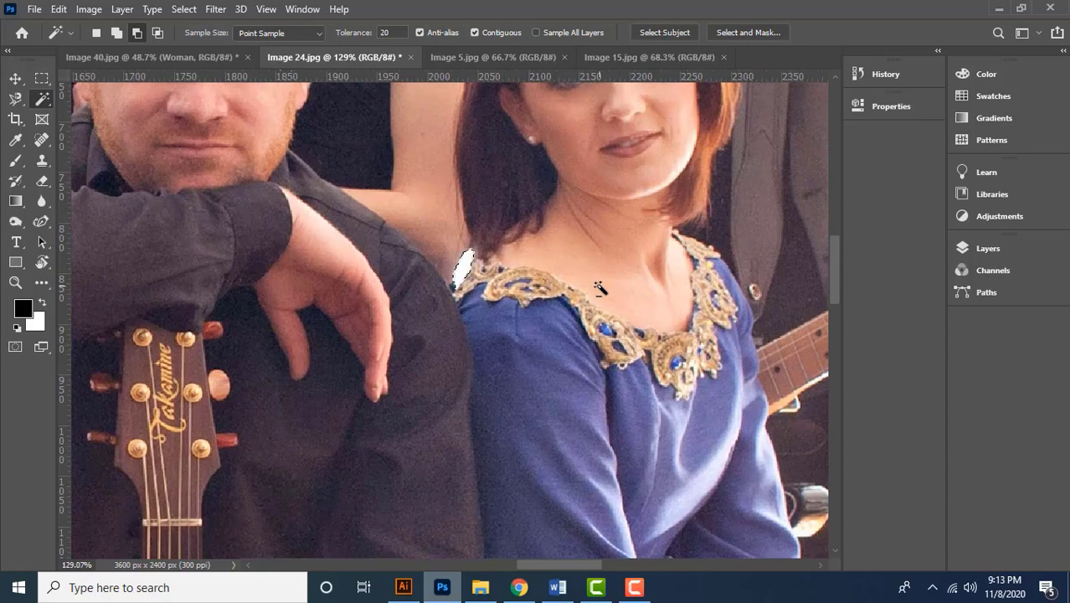
key(ctrl+0)
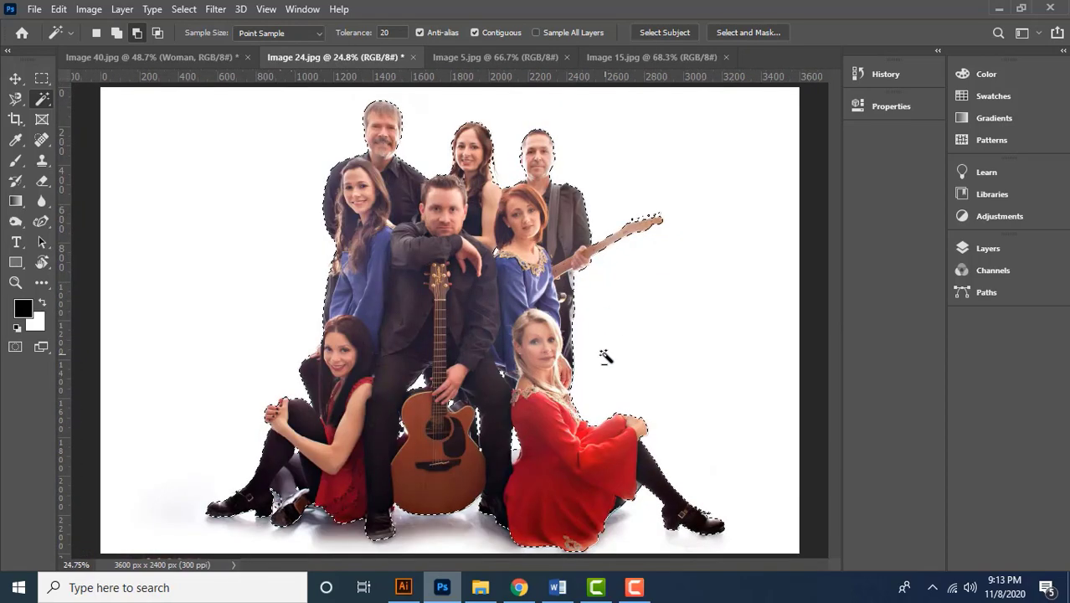
Convert the Background into a regular layer named 123
click(986, 249)
right_click(870, 336)
click(881, 341)
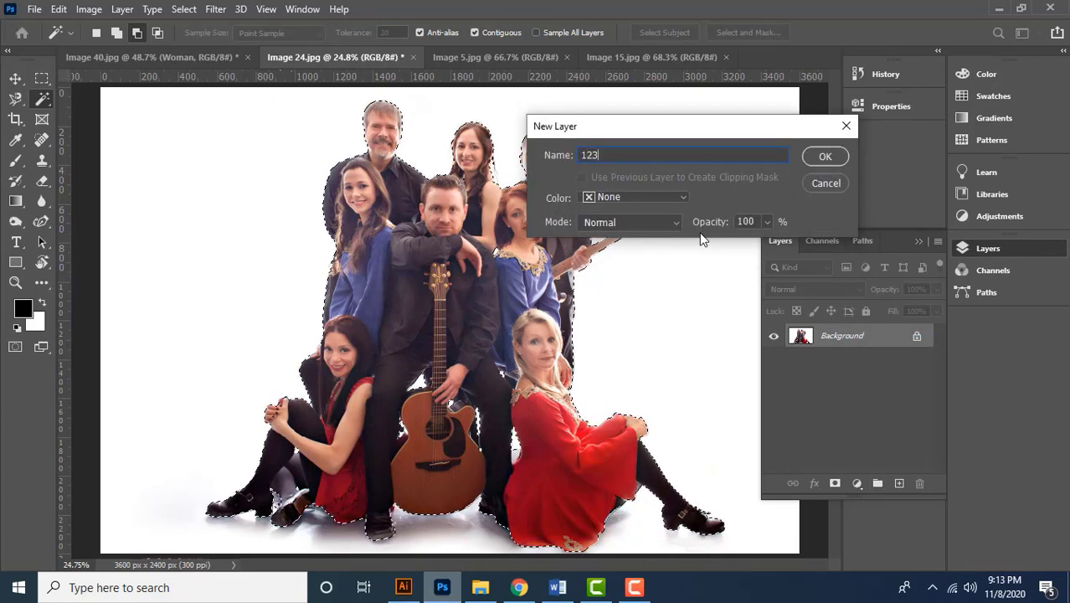
key(Return)
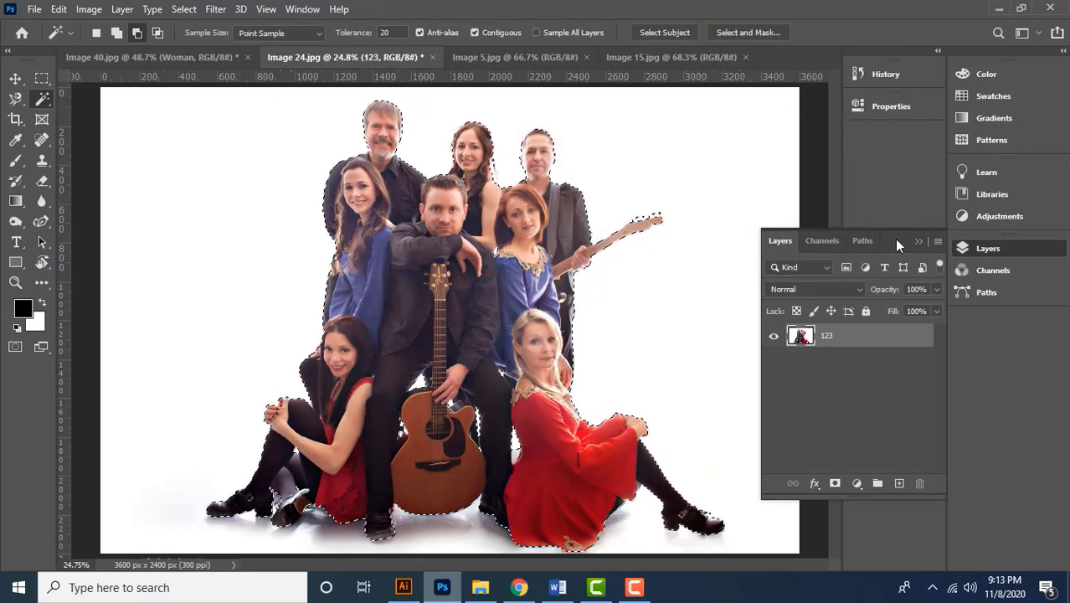
click(919, 240)
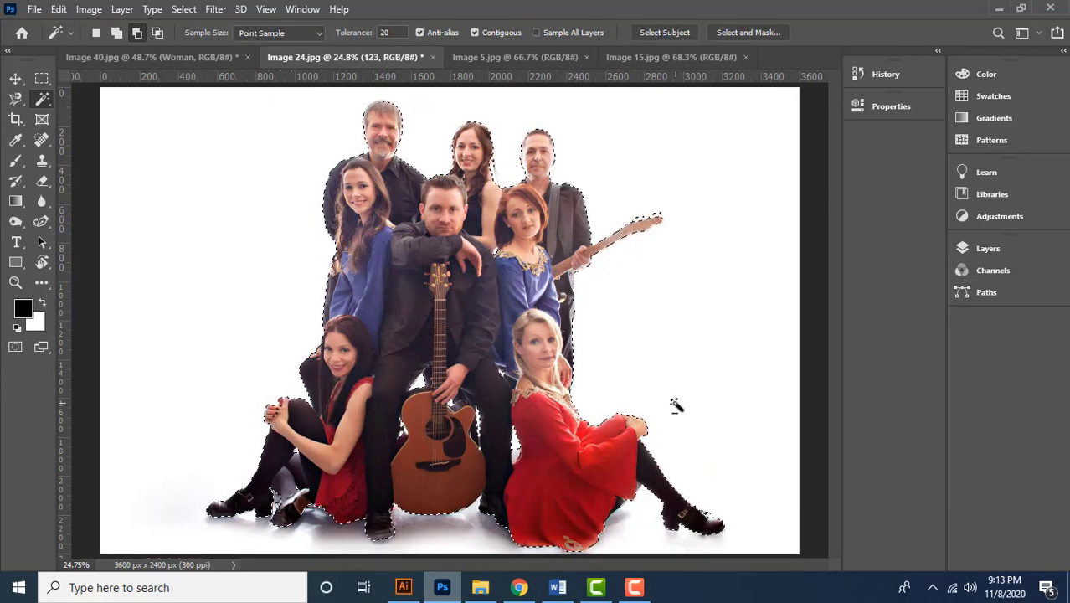
Invert the selection and delete the white background around the people
key(ctrl+shift+i)
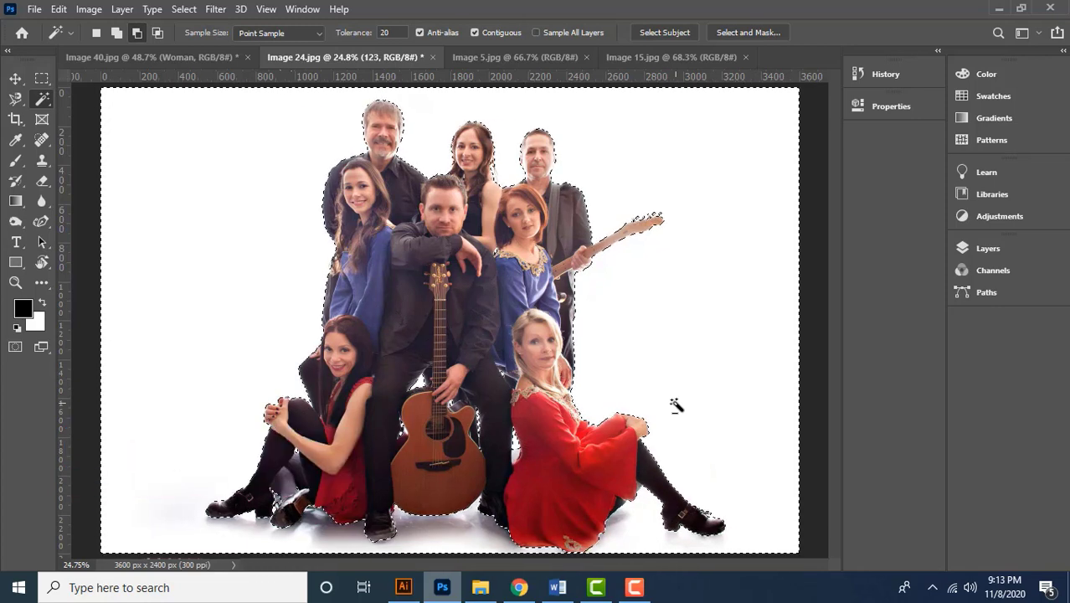
key(Delete)
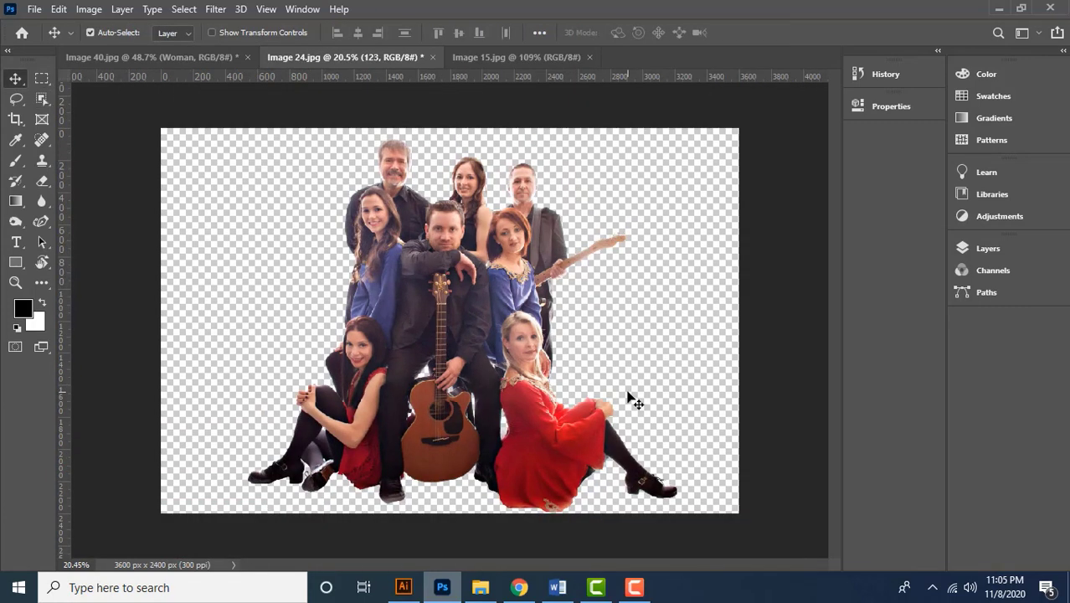
Switch to Image 15.jpg and choose the Polygonal Lasso tool with the Add to Selection option
click(508, 57)
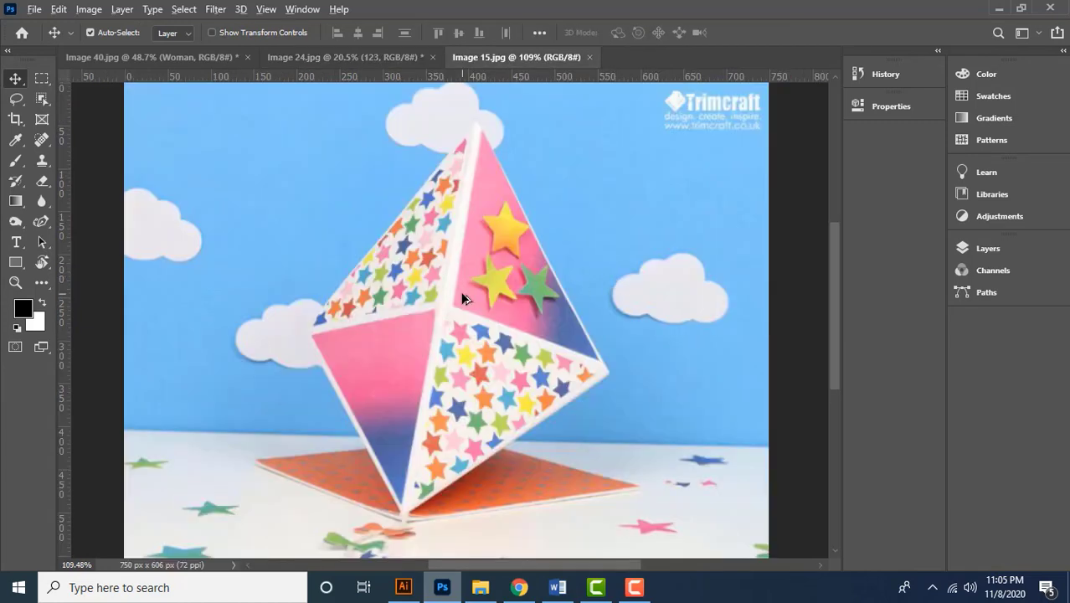
scroll(461, 290, down, 3)
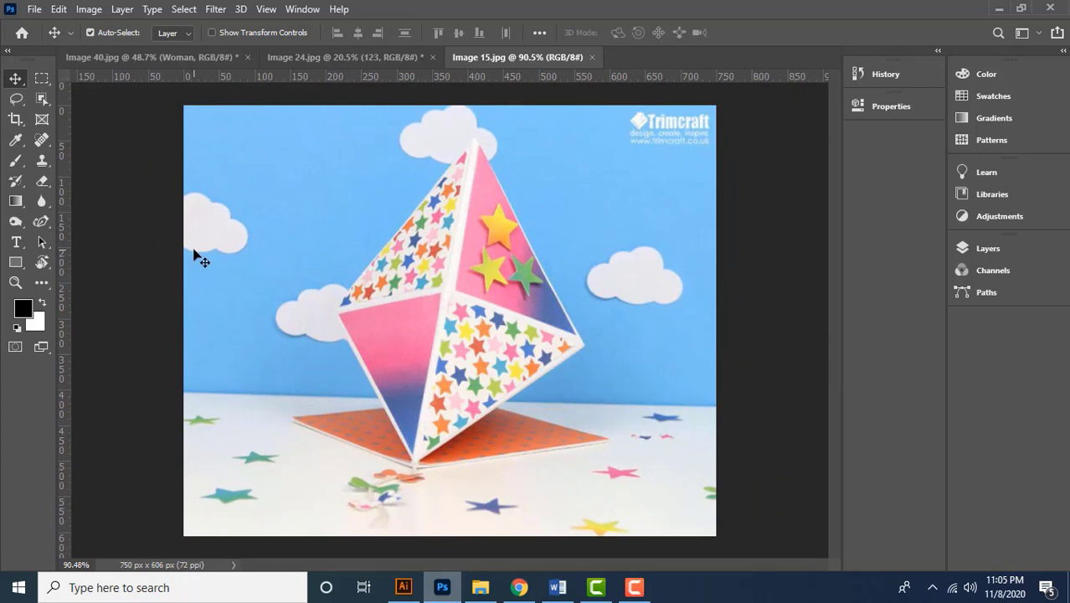
click(15, 101)
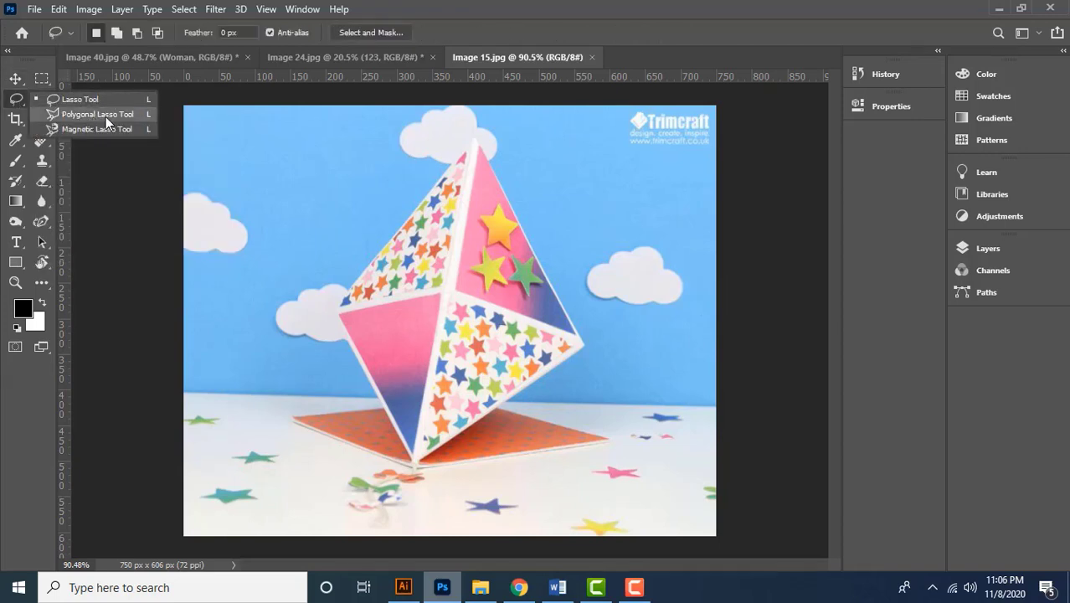
click(105, 116)
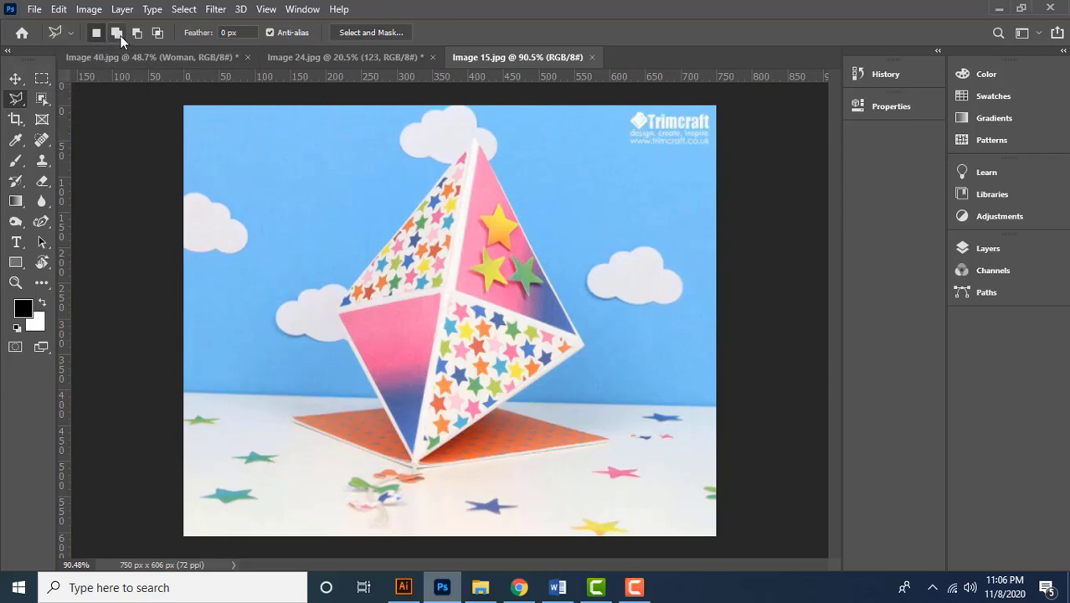
click(122, 36)
Start a Polygonal Lasso outline at the kite's left corner and trace its upper-left edge up to the top point
scroll(350, 311, up, 5)
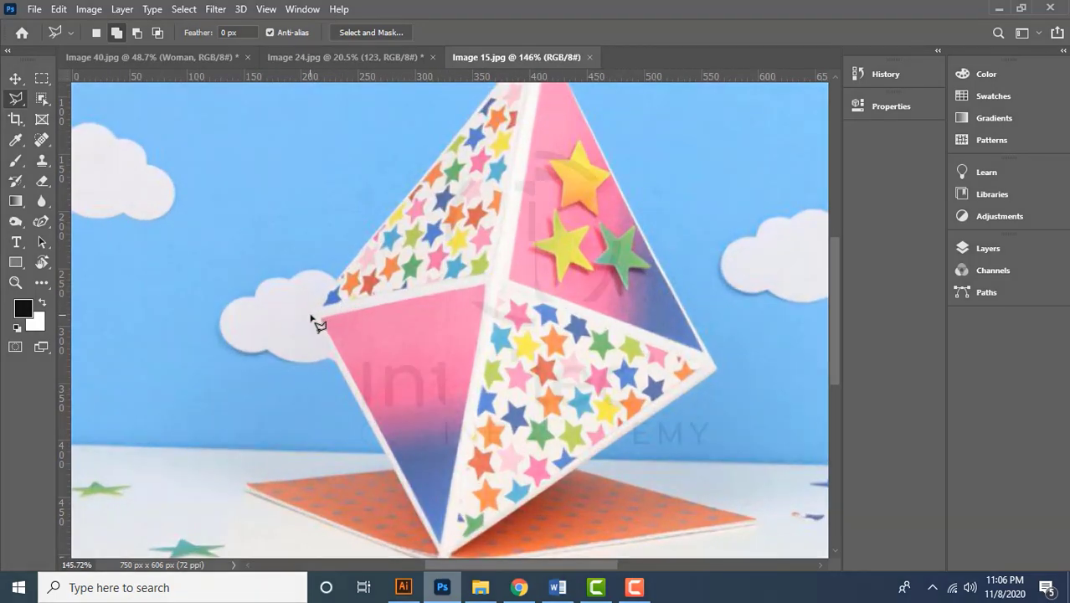
click(311, 318)
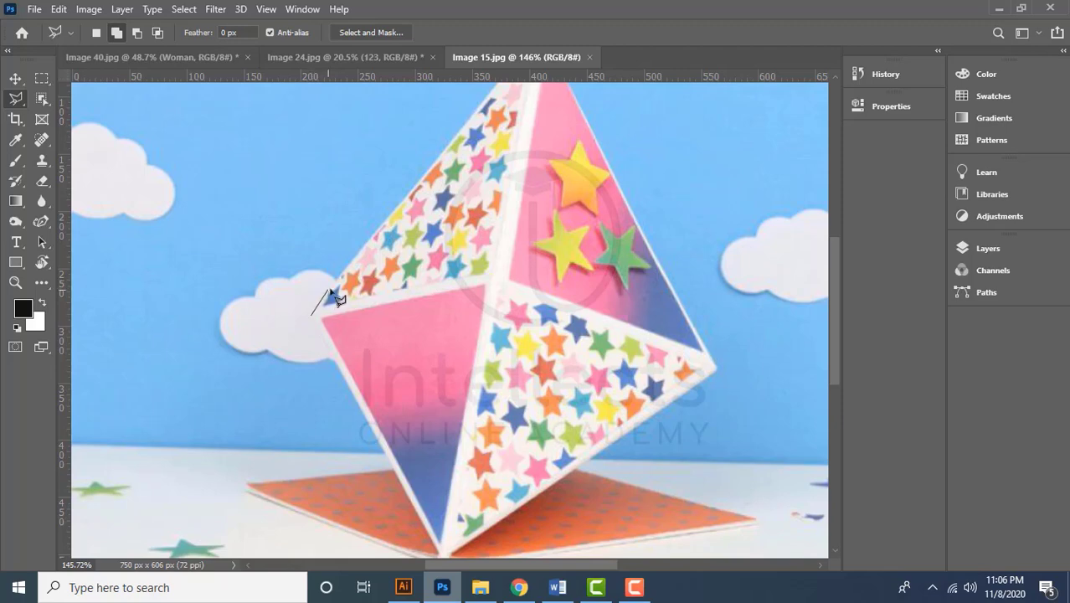
scroll(338, 299, up, 3)
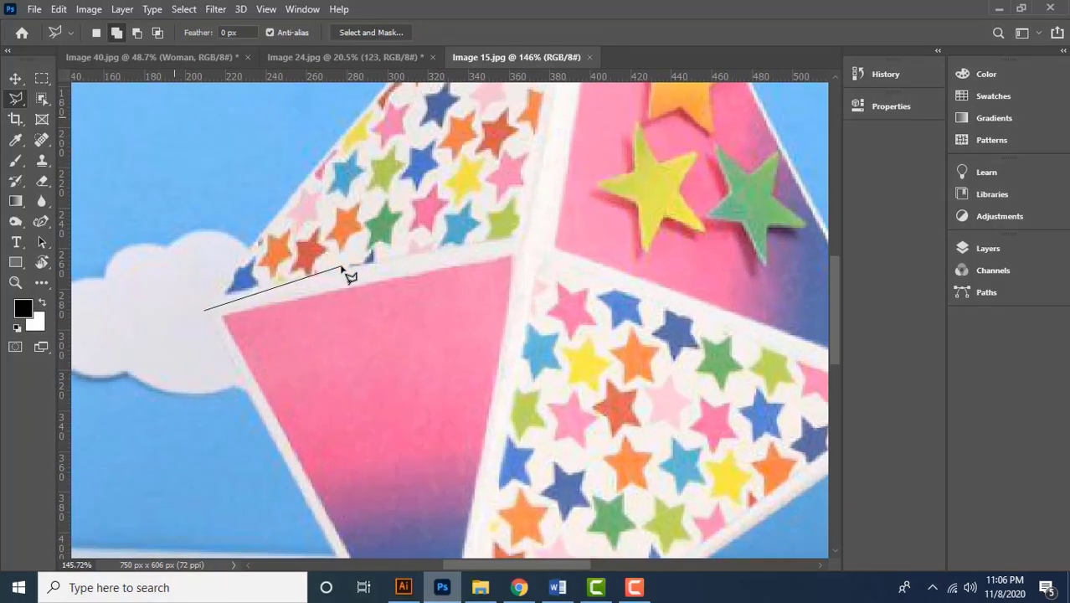
scroll(349, 269, down, 2)
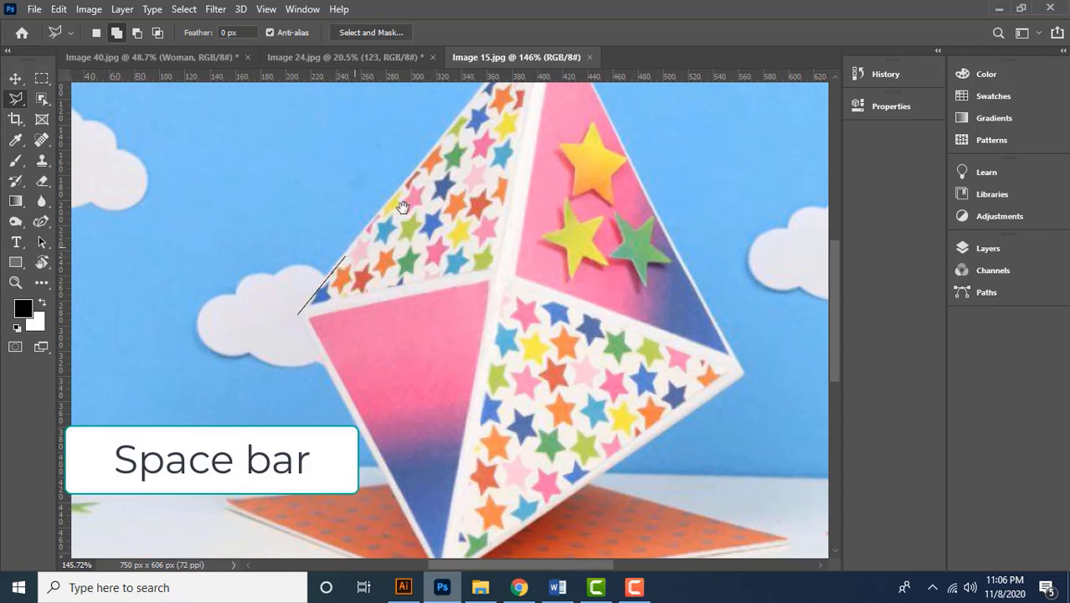
key(space)
drag(391, 225, 343, 325)
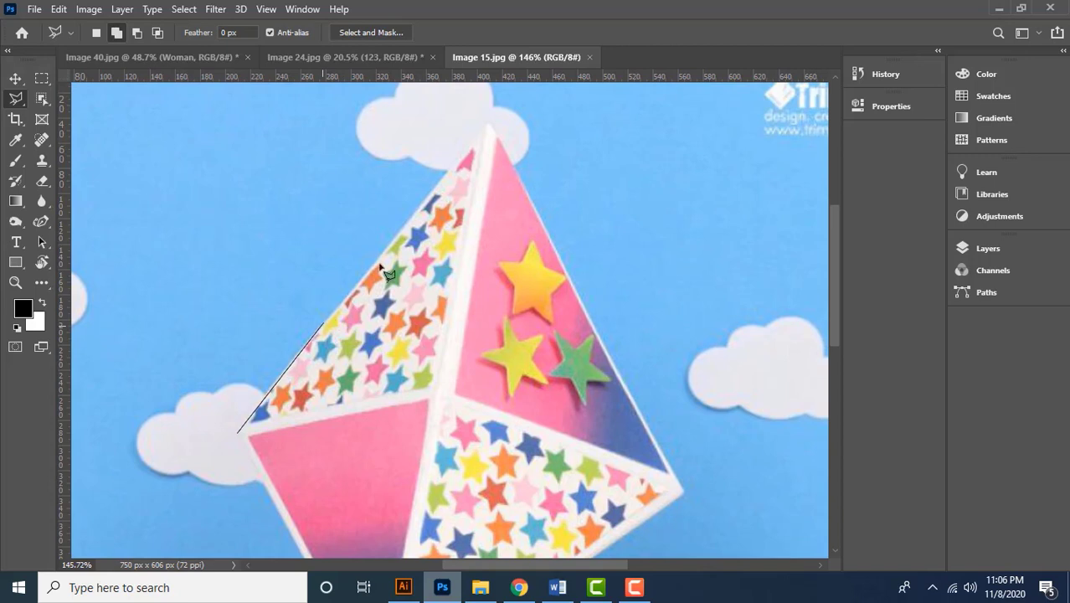
click(490, 123)
key(ctrl+plus)
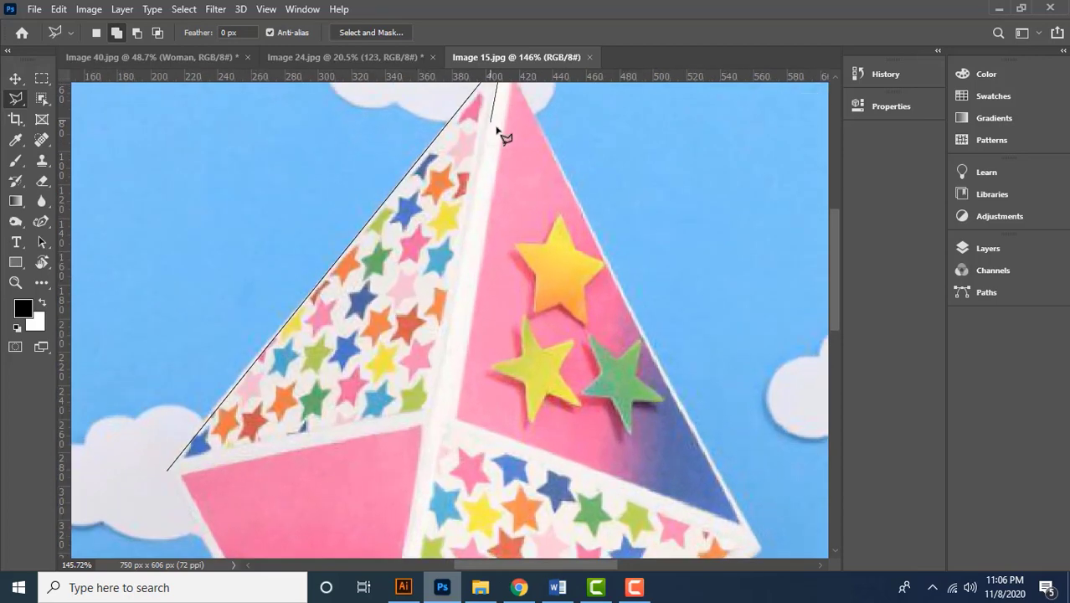
Trace the outline from the top point down the kite's upper-right edge to the right corner
drag(502, 132, 360, 247)
key(ctrl+plus)
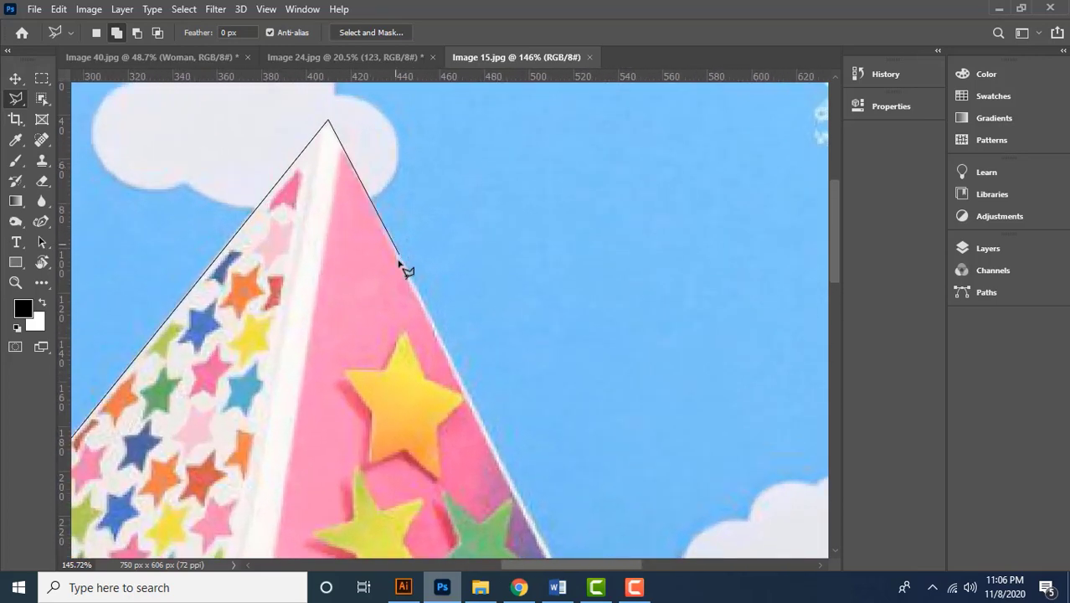
click(436, 328)
drag(436, 329, 344, 160)
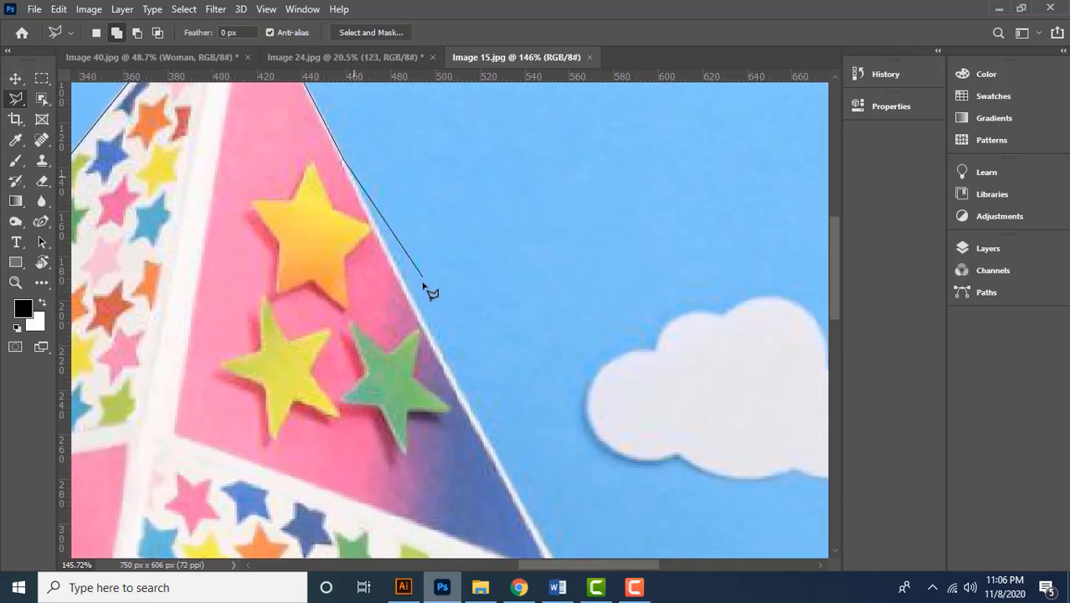
click(432, 333)
drag(432, 333, 346, 189)
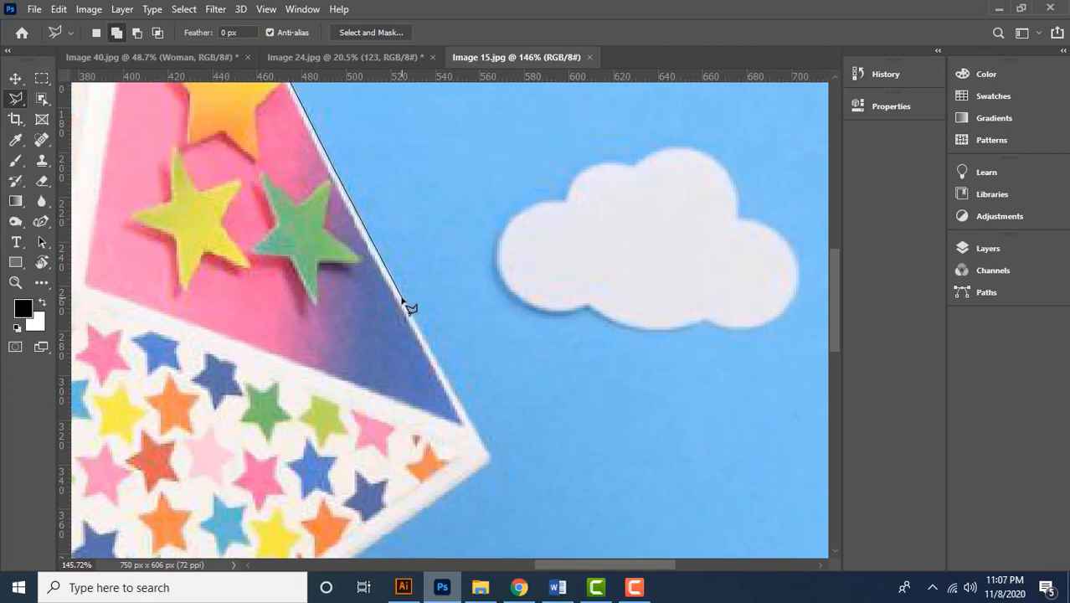
drag(410, 308, 347, 157)
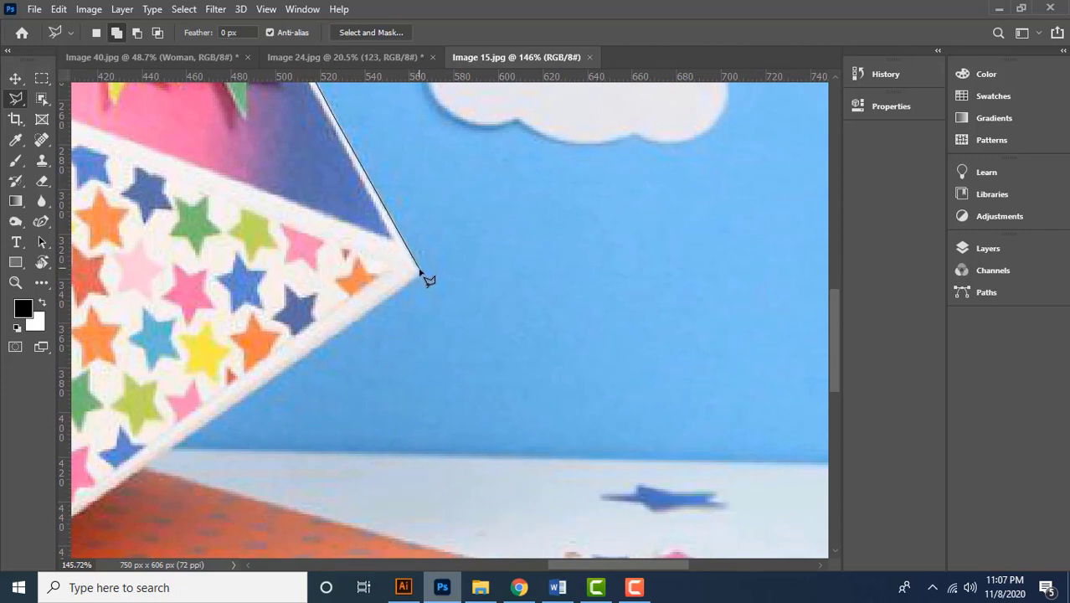
Try to trace the outline from the right corner along the kite's lower-right edge past the orange base
drag(399, 281, 489, 231)
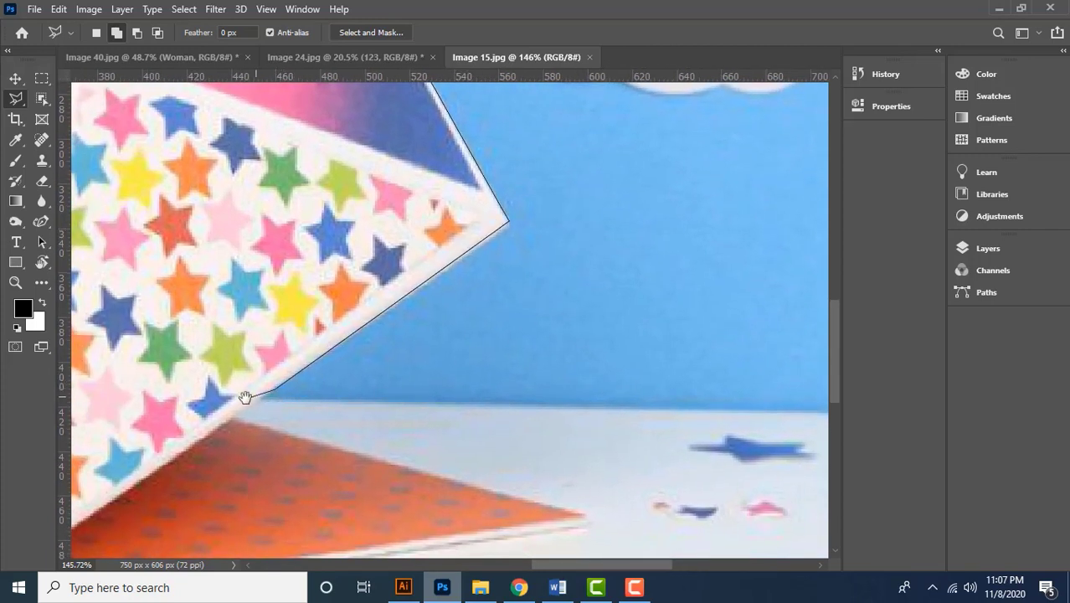
drag(244, 399, 445, 299)
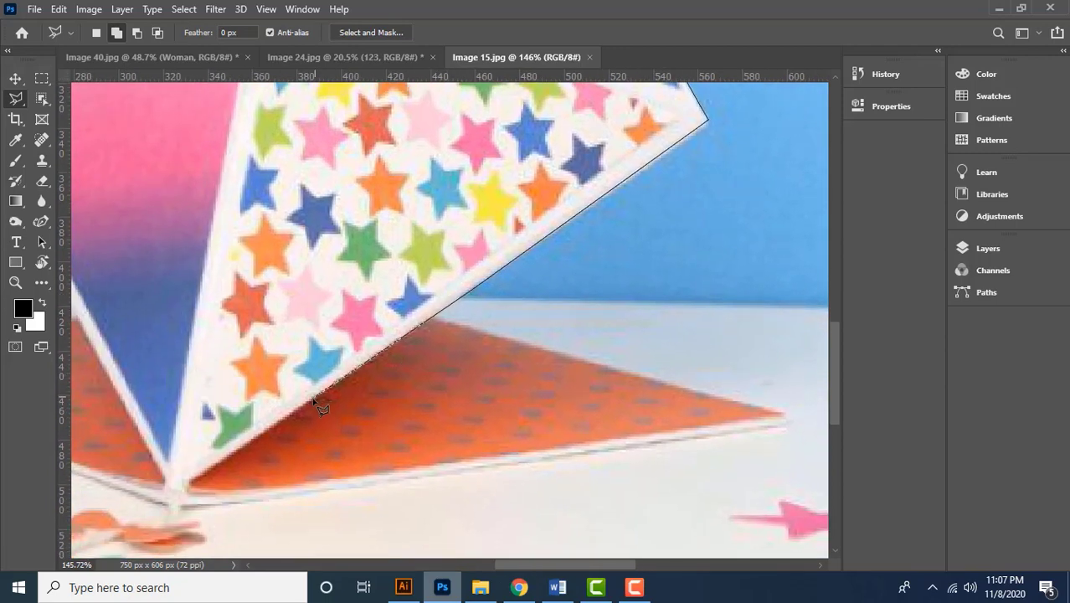
scroll(314, 404, down, 4)
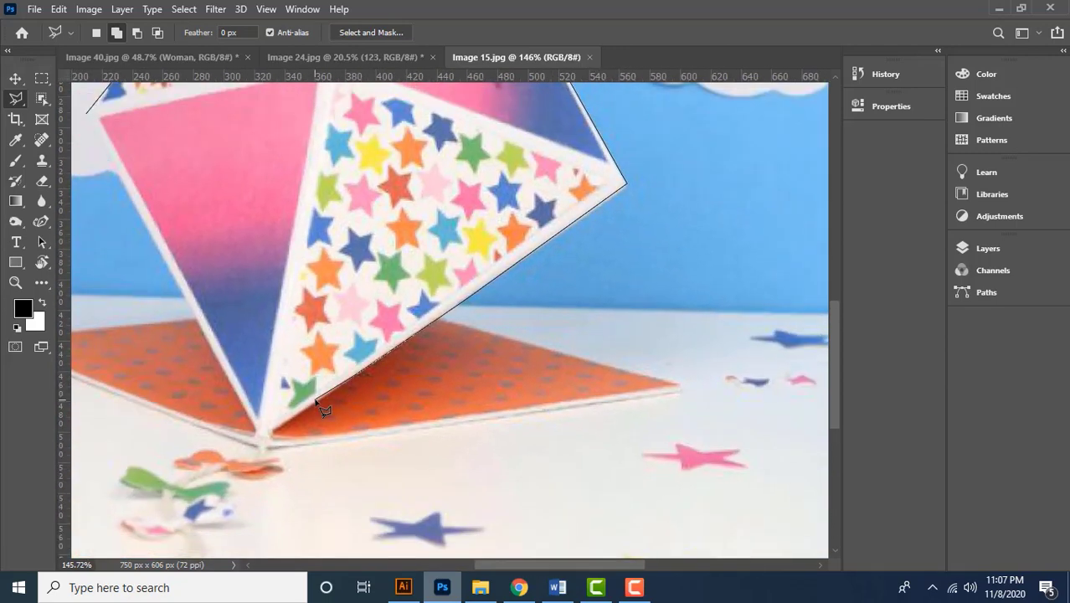
drag(392, 301, 336, 399)
Remove the outline points on the lower-right edge, going back to the kite's right corner
key(BackSpace)
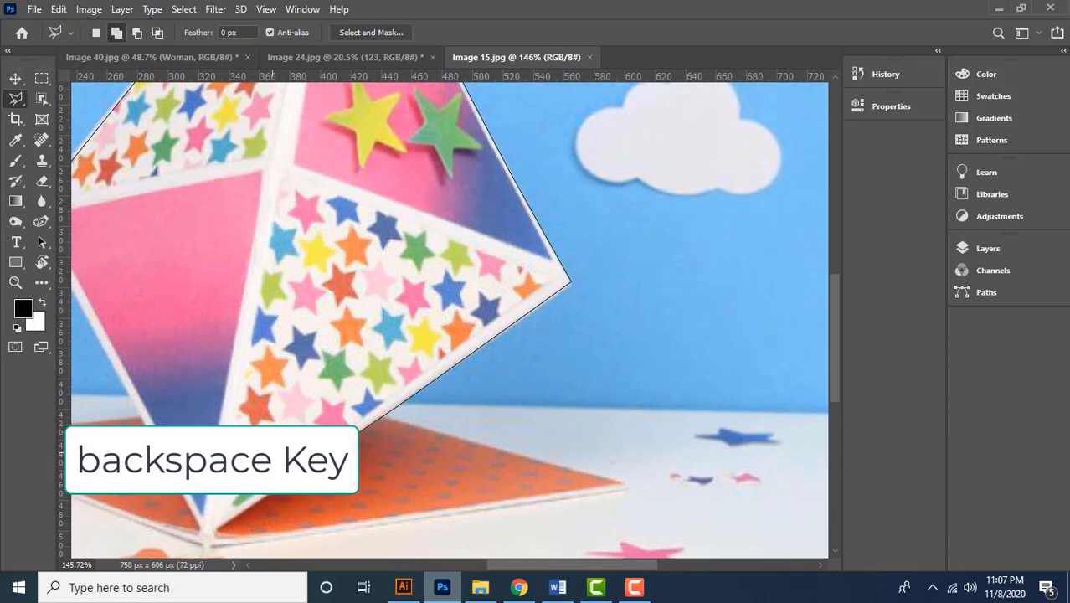
key(BackSpace)
key(BackSpace)
key(BackSpace)
key(BackSpace)
key(BackSpace)
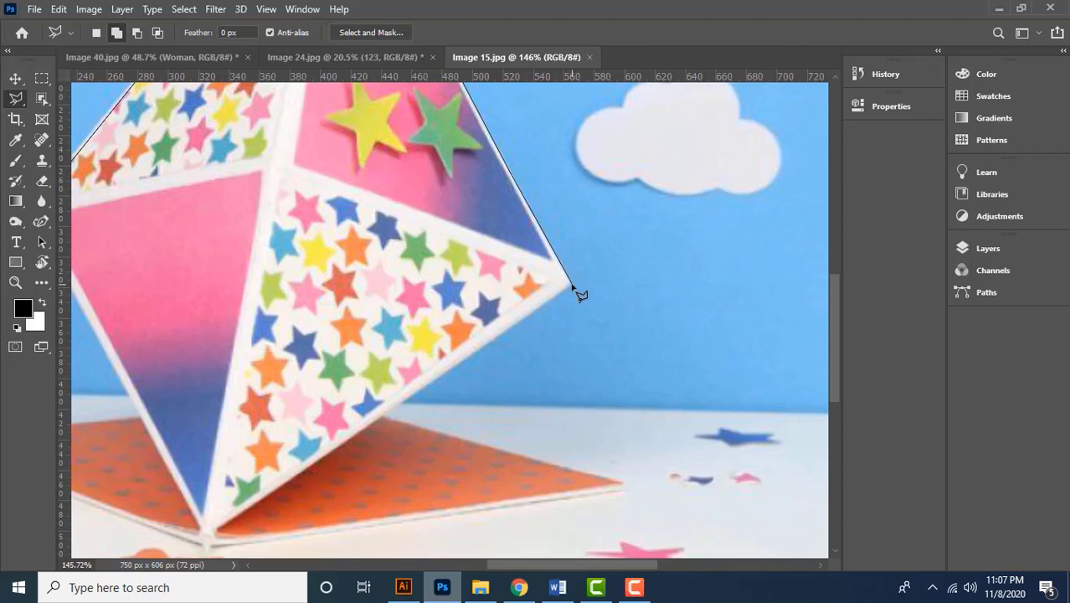
Trace the outline along the kite's lower-right edge from the right corner to the bottom tip
click(434, 383)
drag(390, 409, 535, 332)
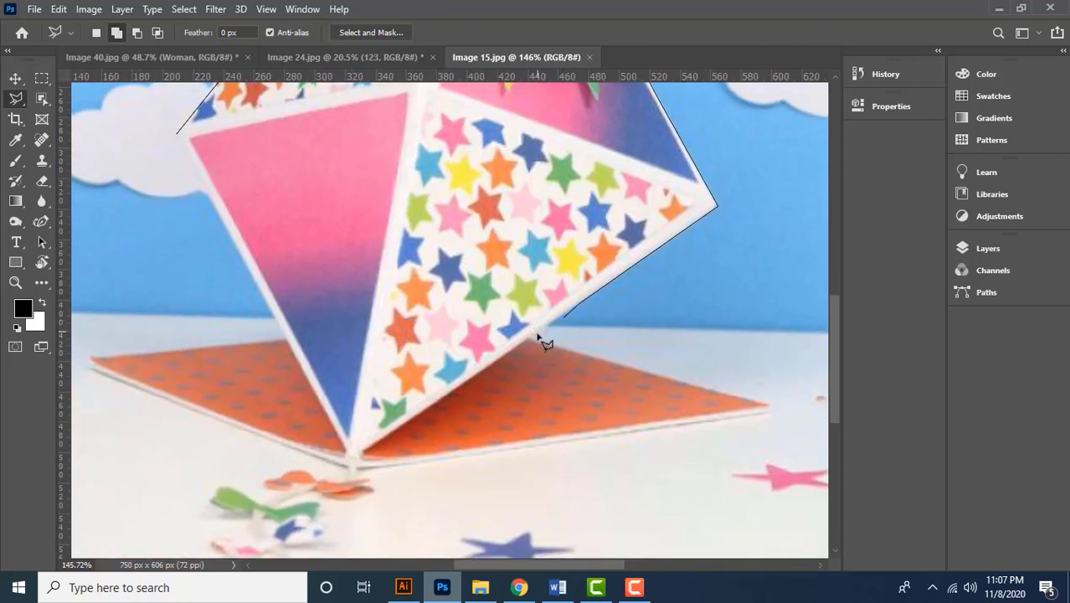
click(346, 452)
Trace the kite's lower-left edge from the bottom tip and close the outline at the starting point by the left corner
drag(276, 295, 342, 417)
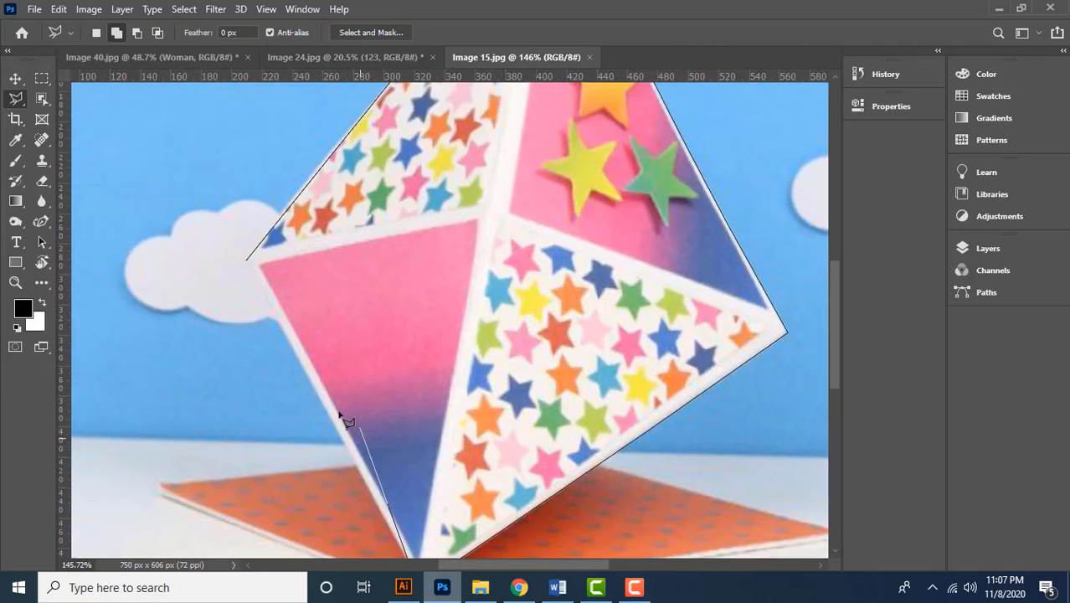
scroll(323, 377, up, 2)
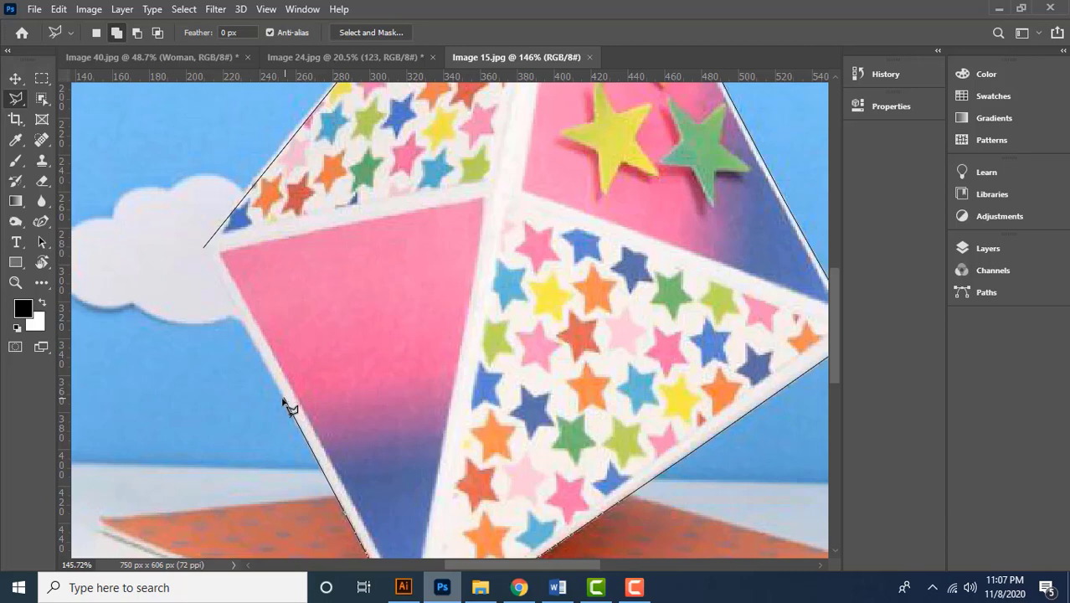
key(ctrl+plus)
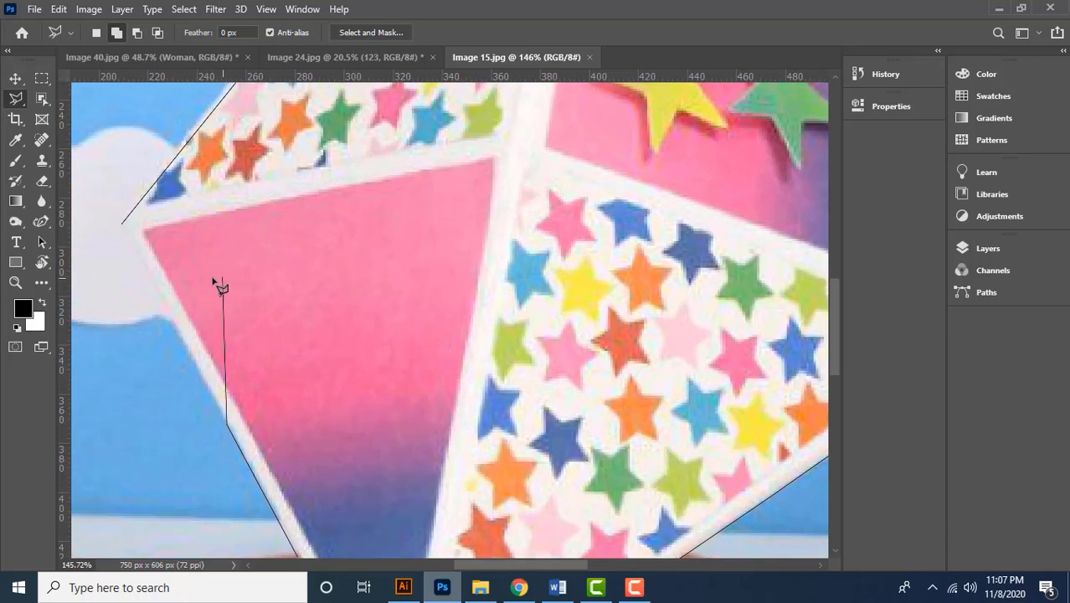
drag(155, 251, 333, 326)
key(ctrl+plus)
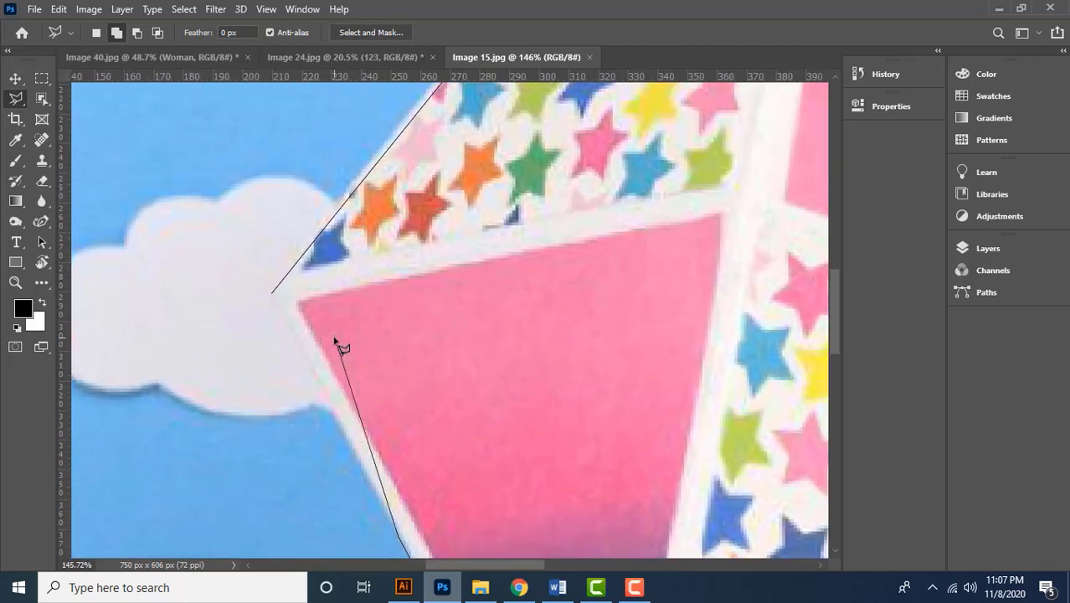
click(271, 298)
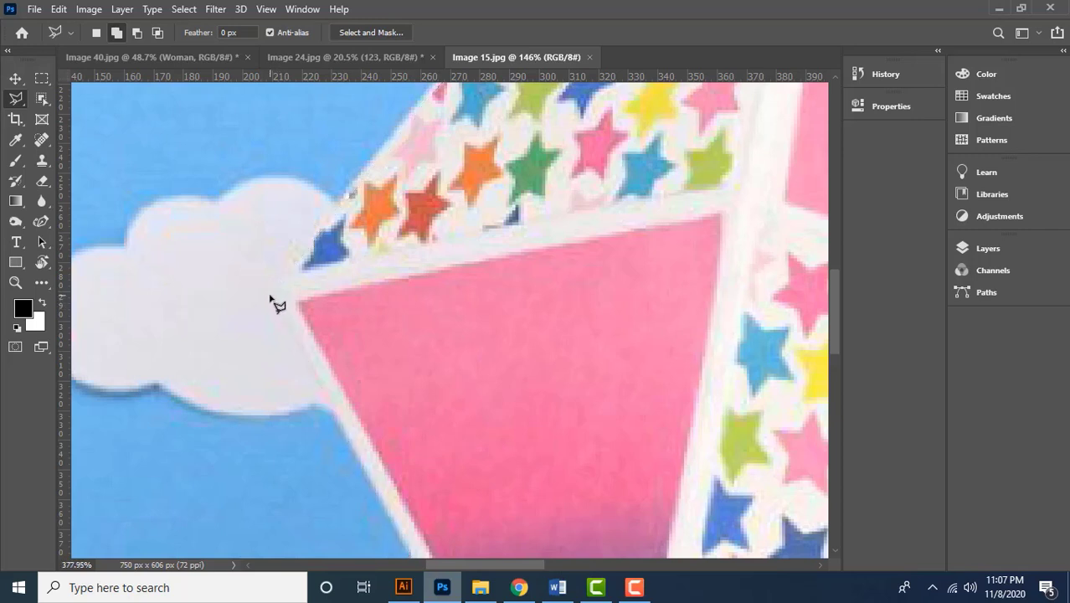
Invert the selection so it covers everything around the kite
scroll(246, 329, up, 3)
scroll(249, 323, down, 5)
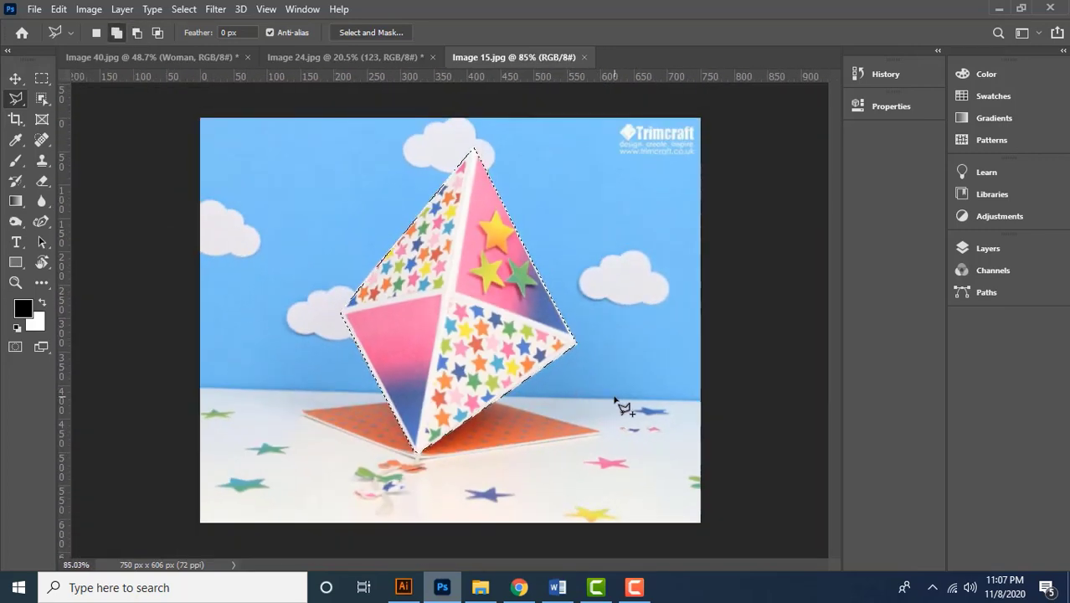
key(ctrl+shift+i)
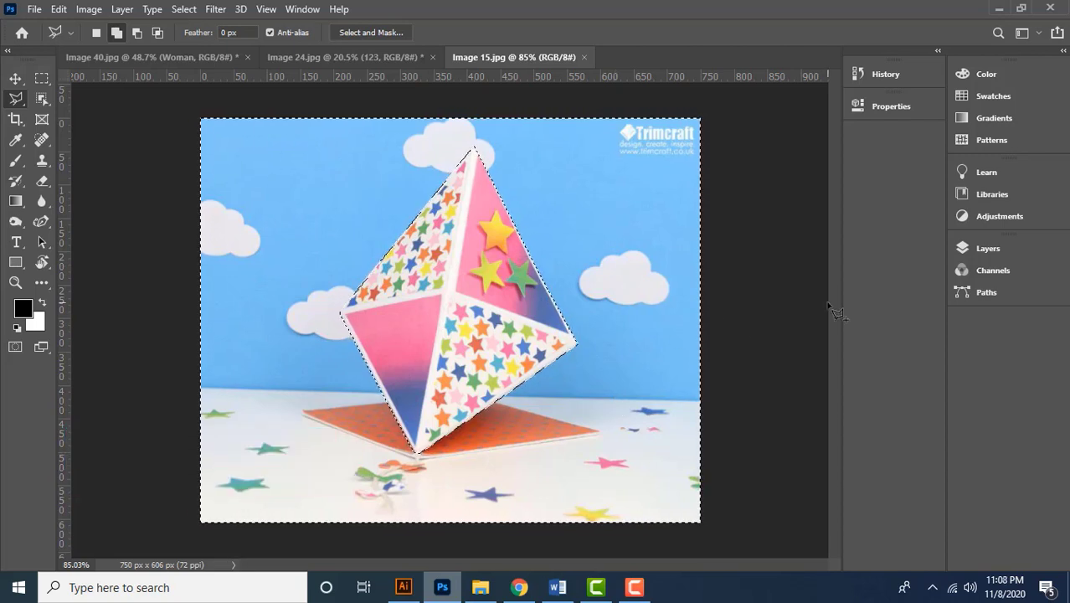
Convert the Background into a regular layer named Kite
click(975, 249)
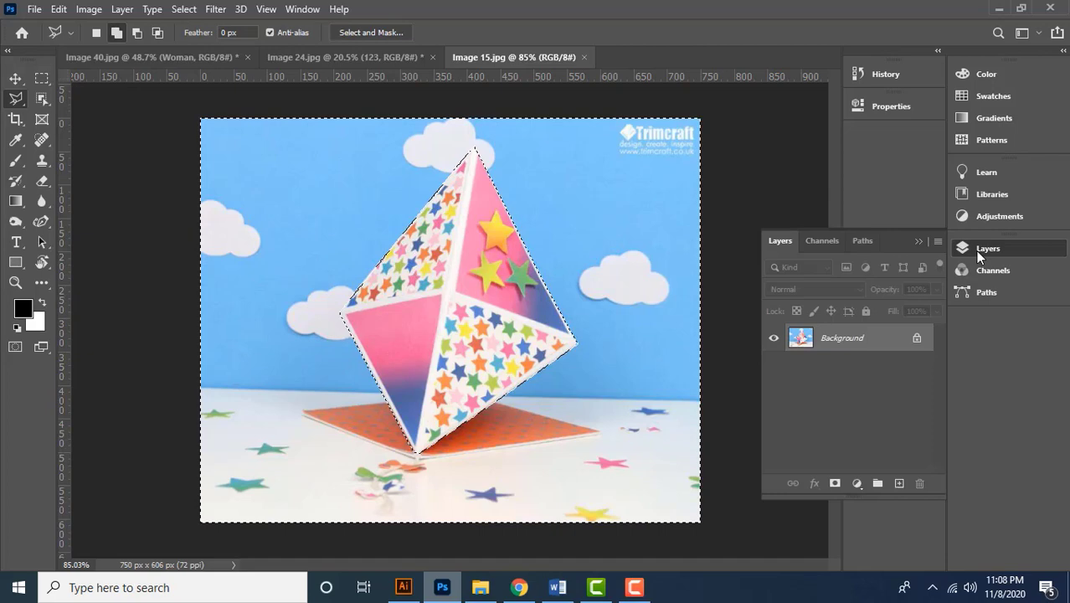
right_click(846, 346)
click(875, 357)
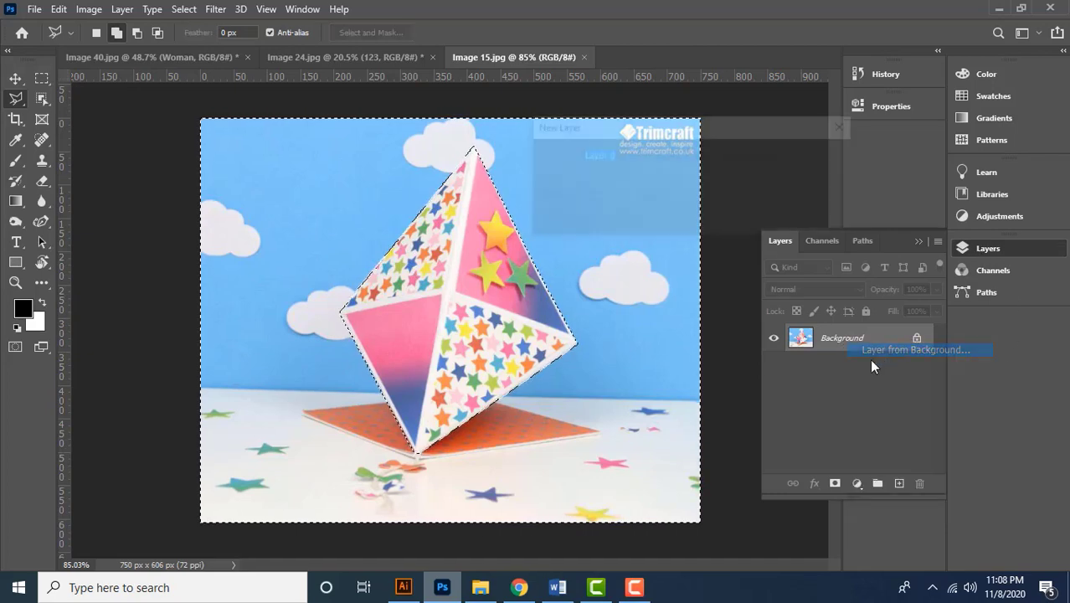
text(Kite)
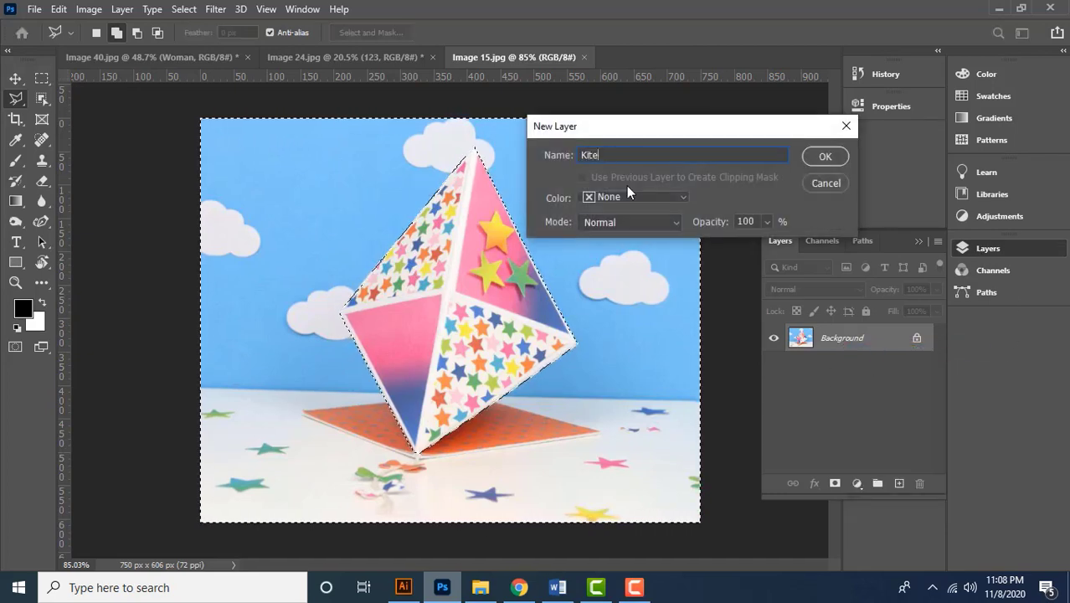
key(Return)
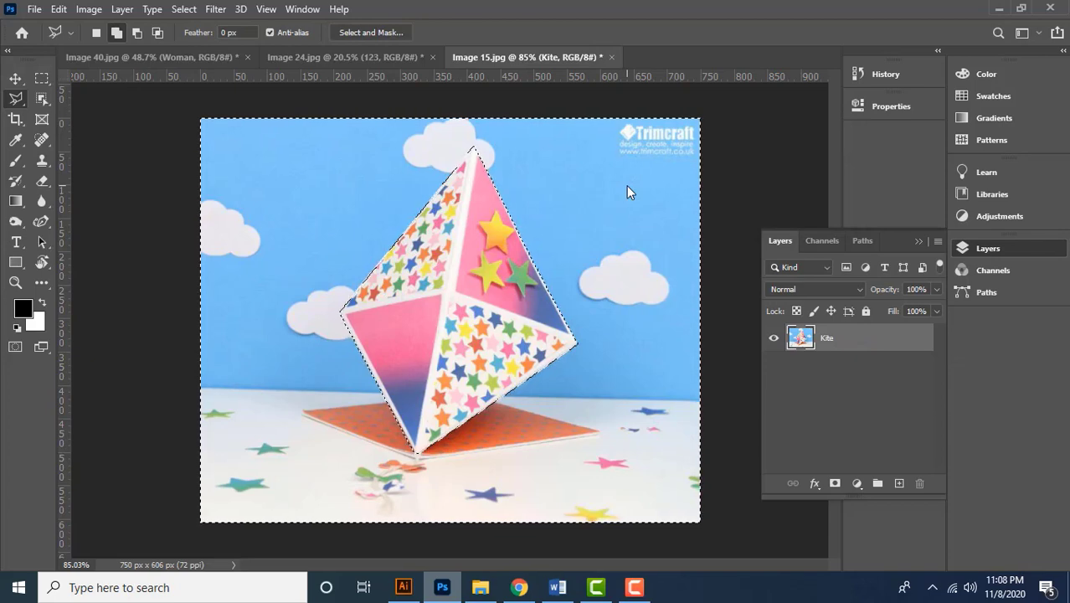
Delete the selected background around the kite
key(Delete)
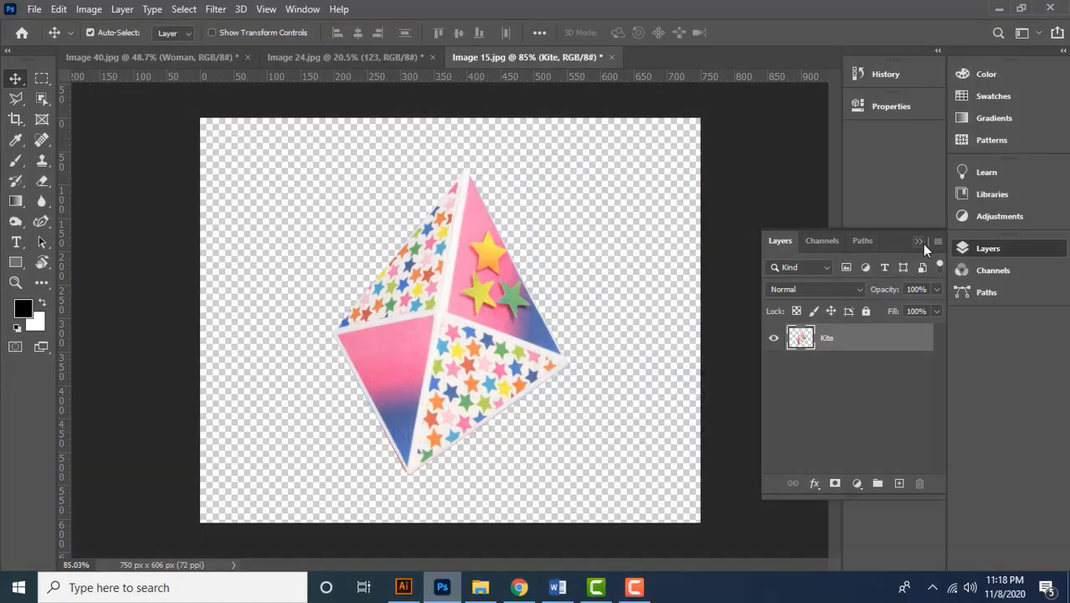
click(920, 242)
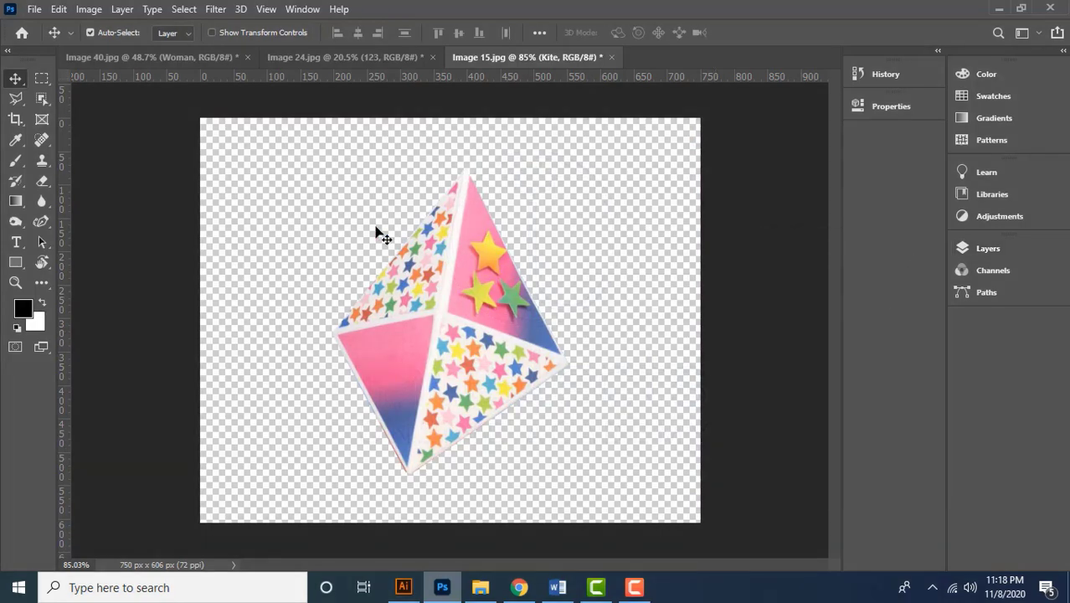
Review the cut-out subjects in Image 24.jpg, Image 40.jpg and Image 15.jpg
click(344, 57)
click(494, 57)
click(167, 59)
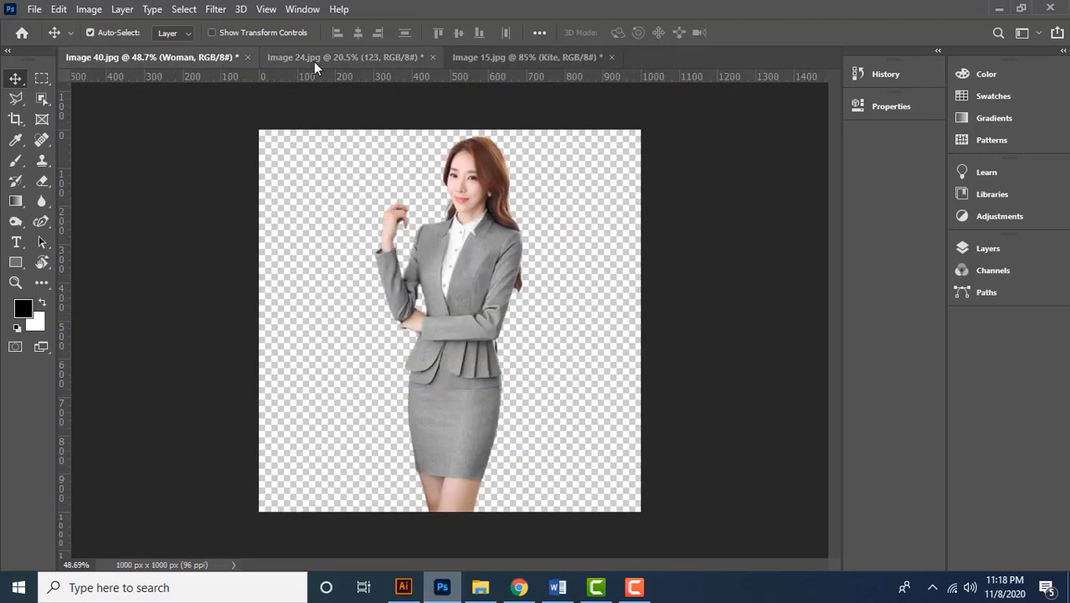
click(345, 57)
click(490, 58)
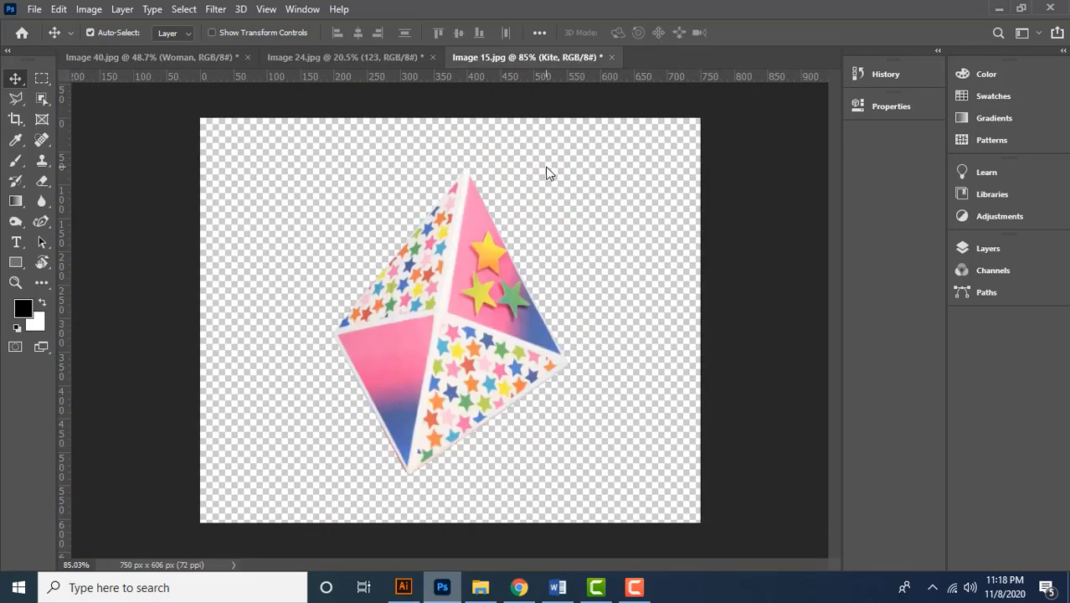